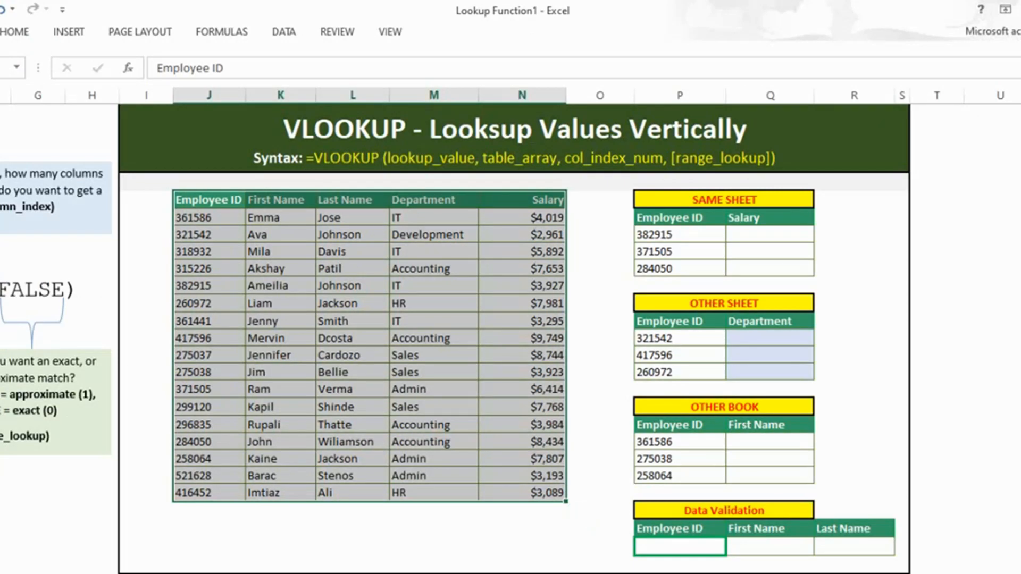
left_click(208, 199)
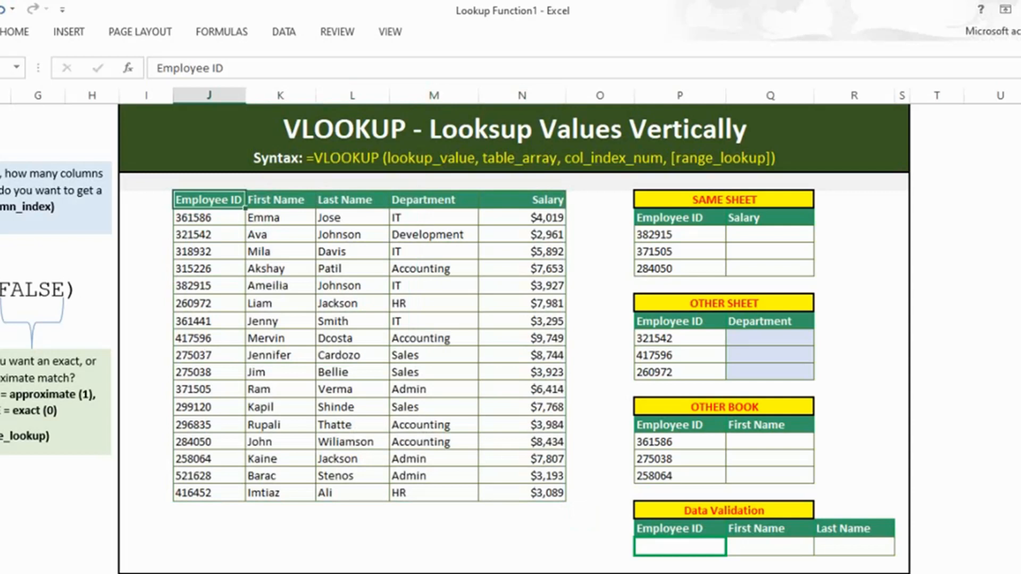
left_click(679, 218)
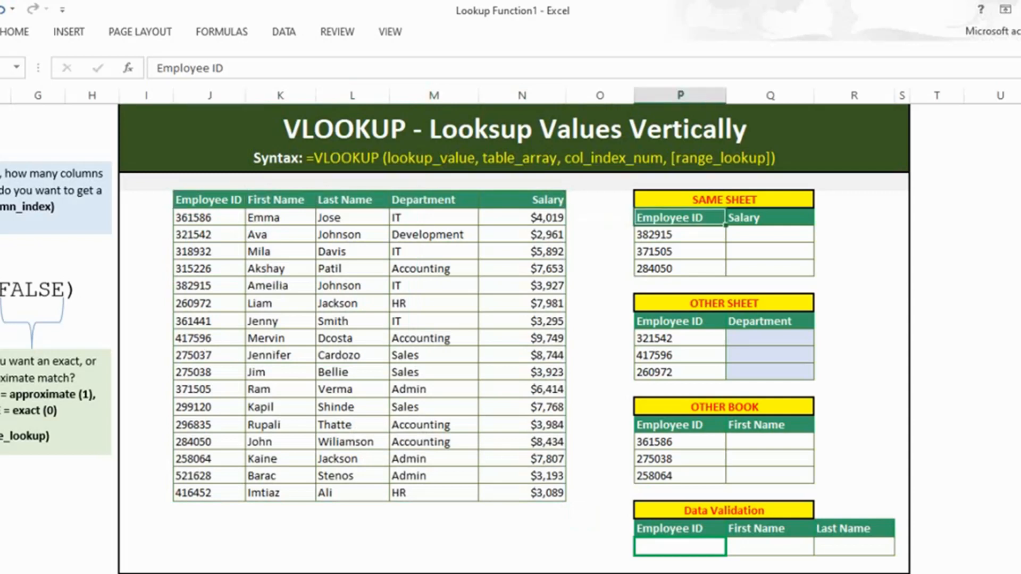
left_click(770, 217)
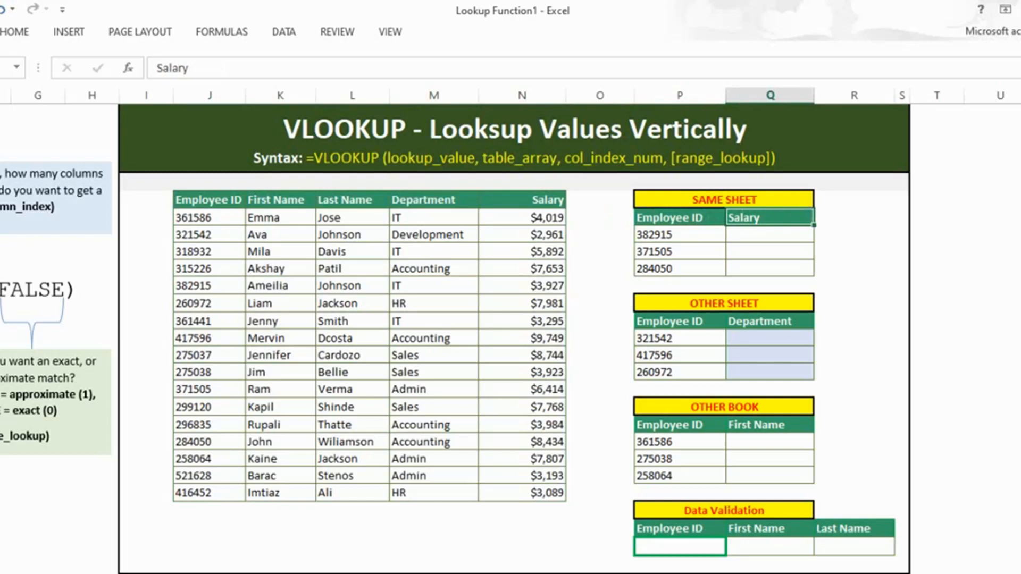
left_click(770, 235)
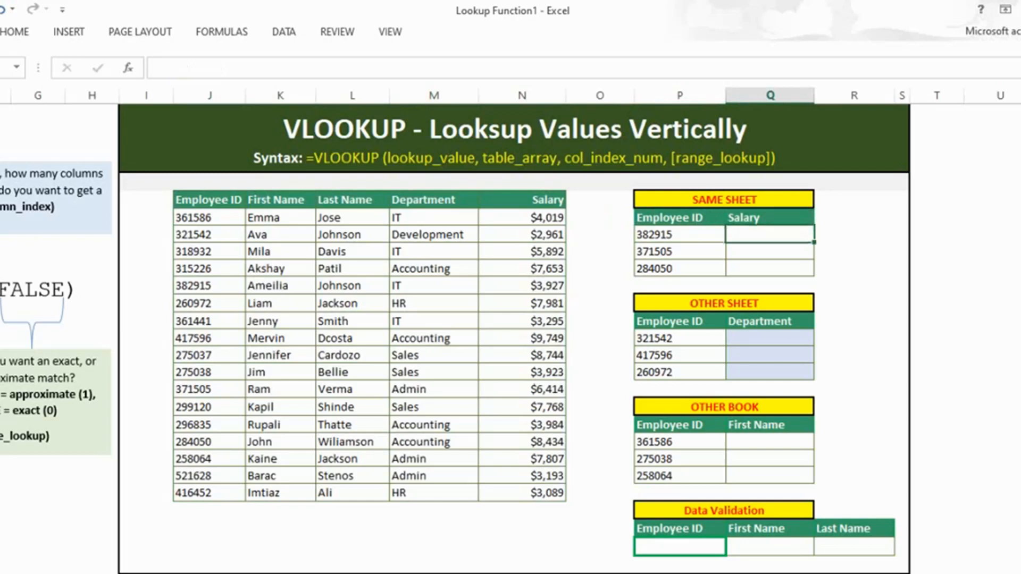
left_click(724, 200)
Step: Start a VLOOKUP formula in Q11 of the SAME SHEET table with lookup value P11 and table array J9:N26
left_click(770, 235)
type("=VLOOKUP(")
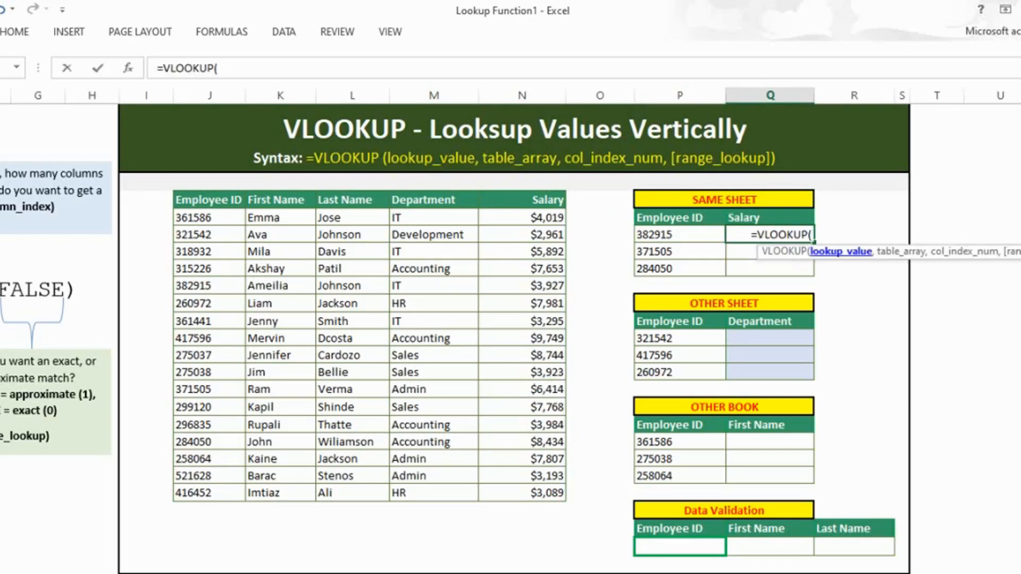
left_click(680, 235)
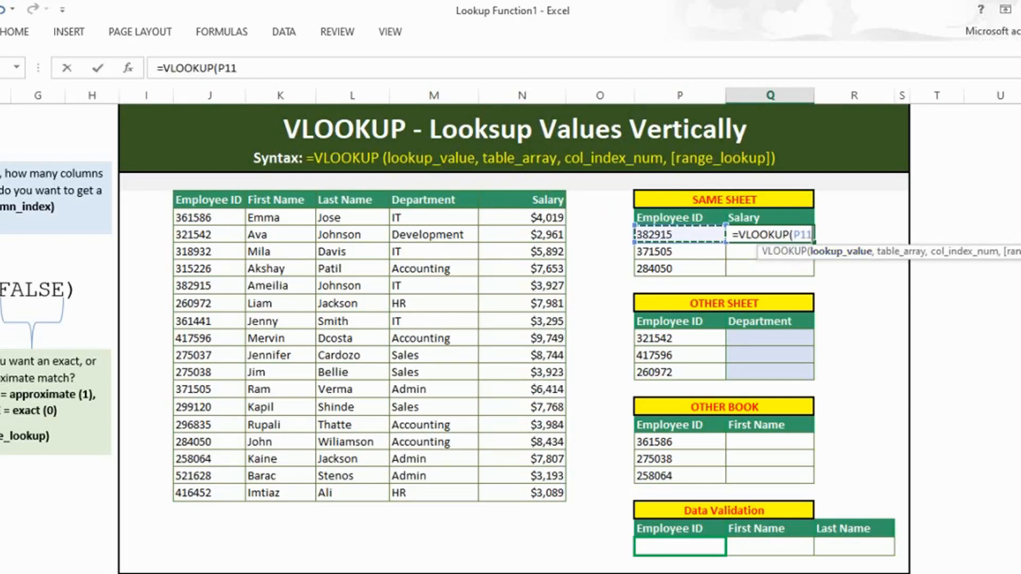
type(",")
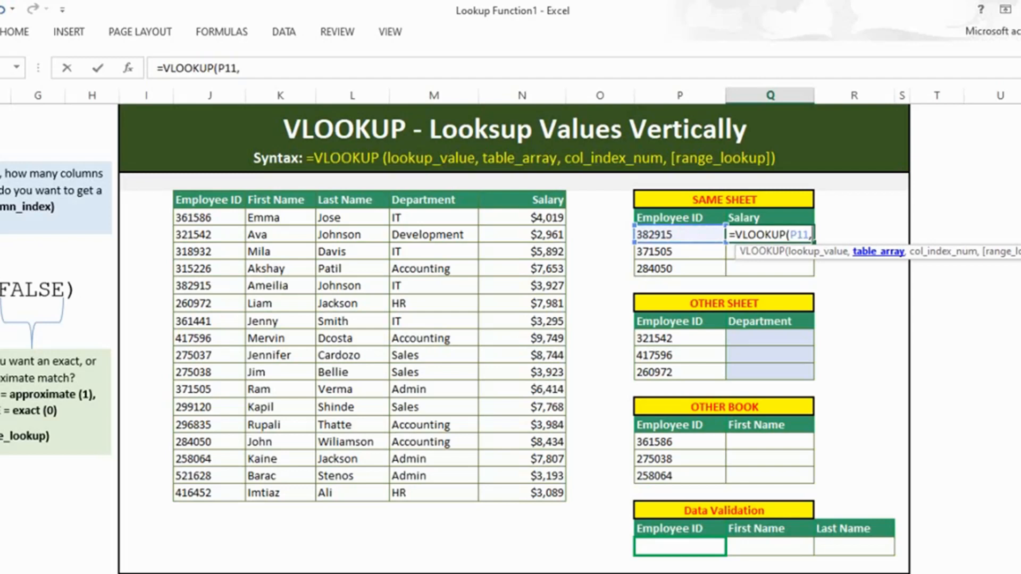
left_click_drag(186, 201, 565, 493)
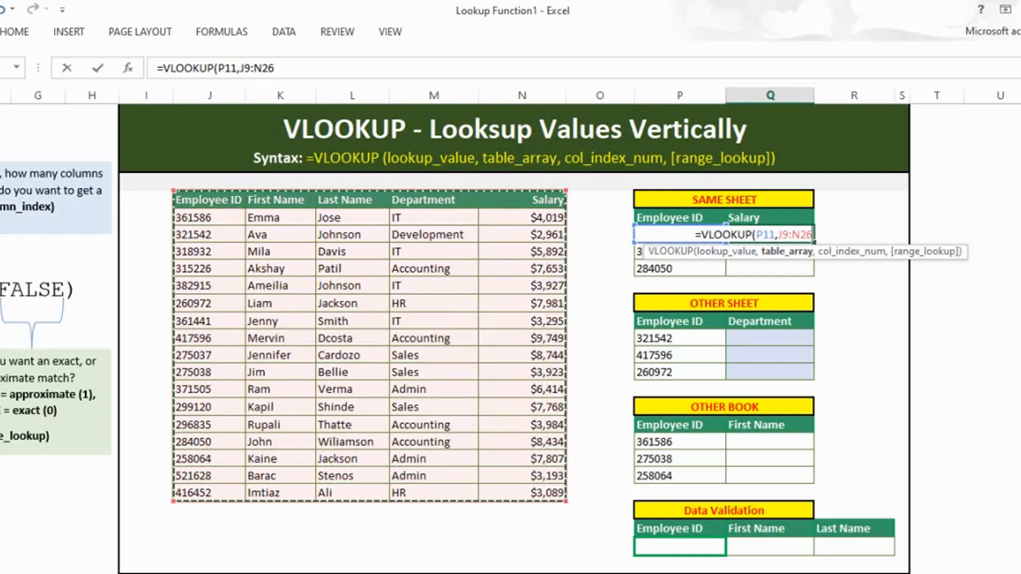
Step: Make the formula's table array reference absolute as $J$9:$N$26
left_click(788, 235)
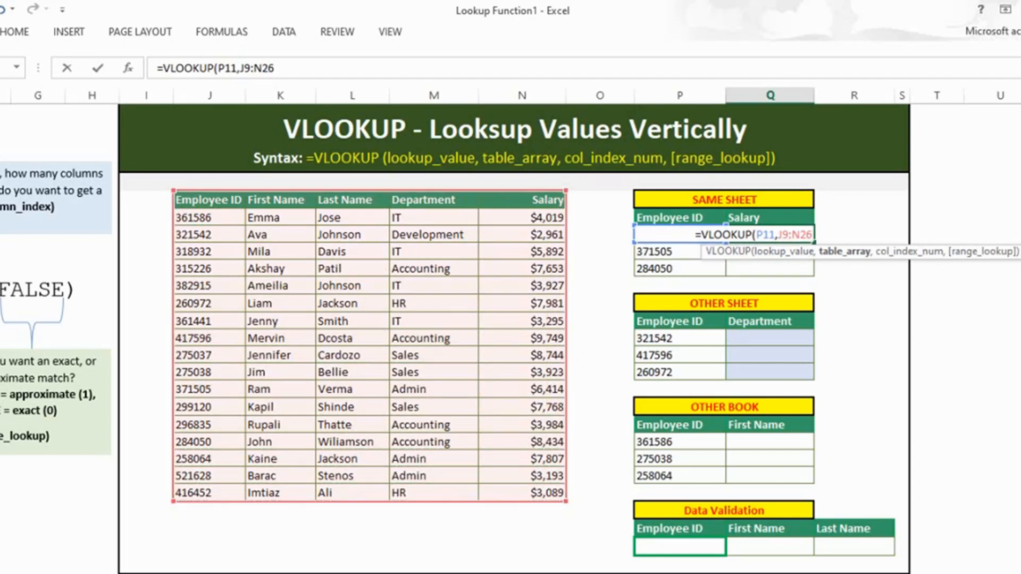
key("F4")
key("F4")
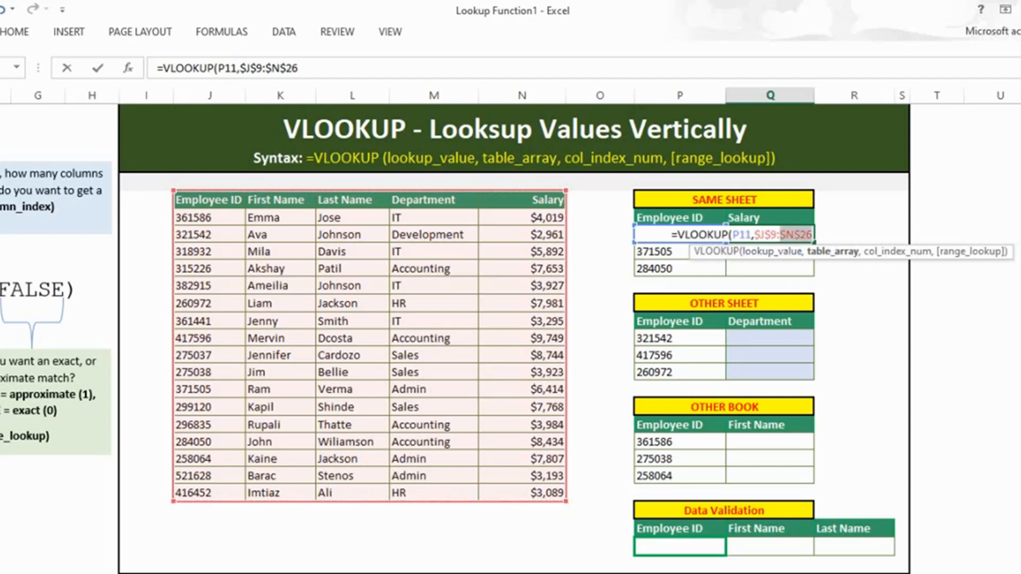
left_click(806, 234)
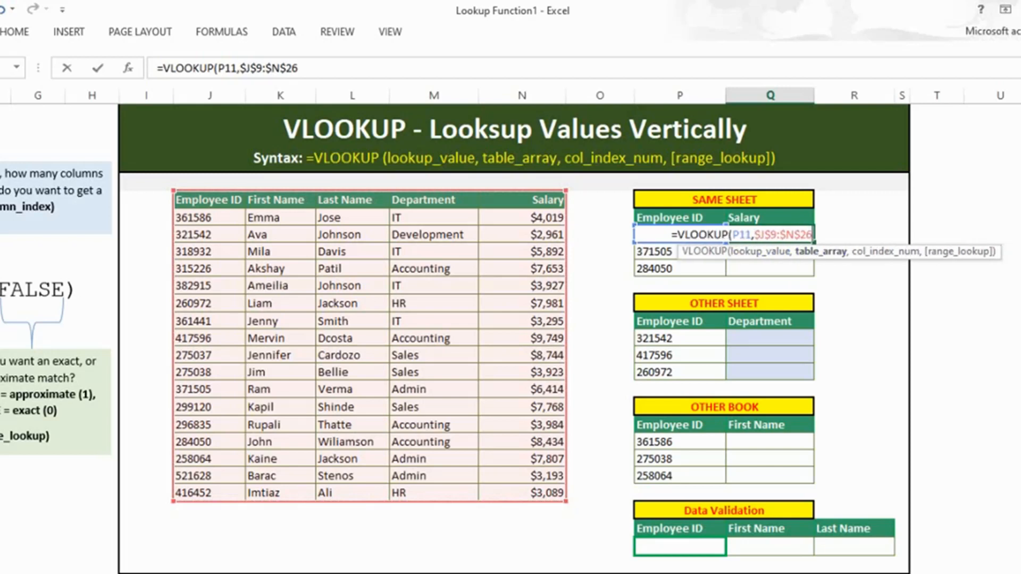
Step: Complete the VLOOKUP with column index 5 and FALSE for an exact match, and enter it
type(",")
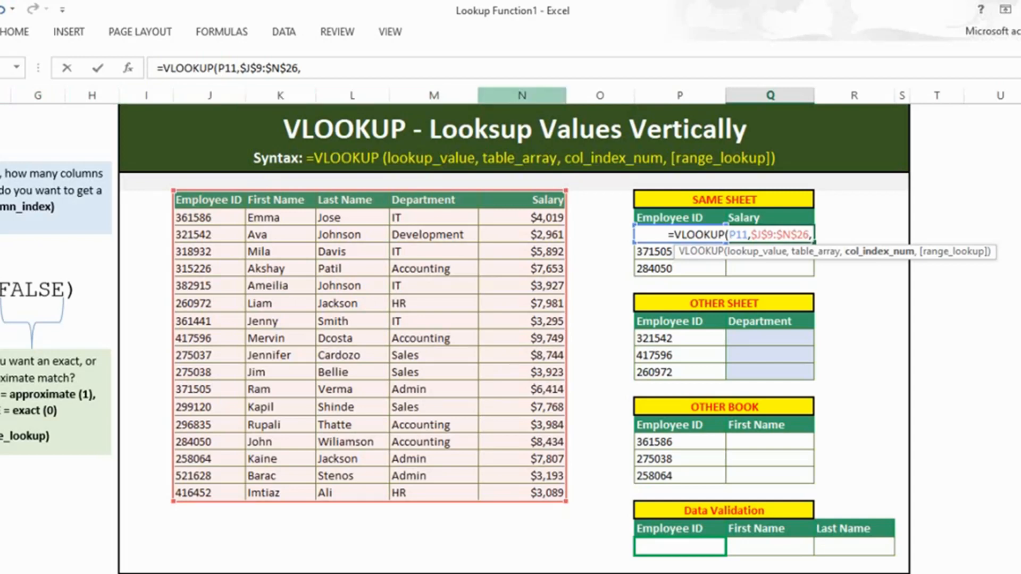
type("5")
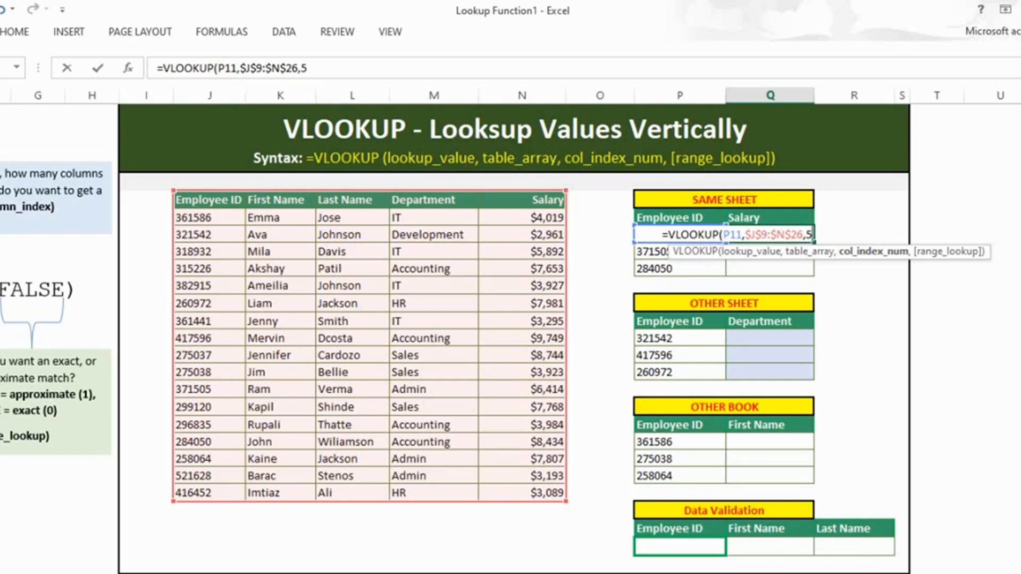
type(",")
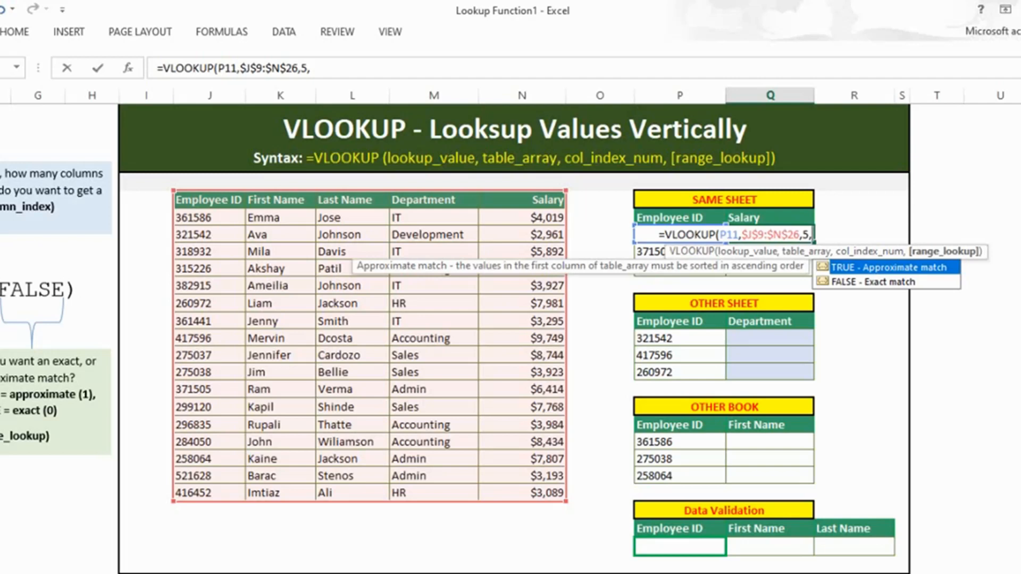
key("Down")
key("Tab")
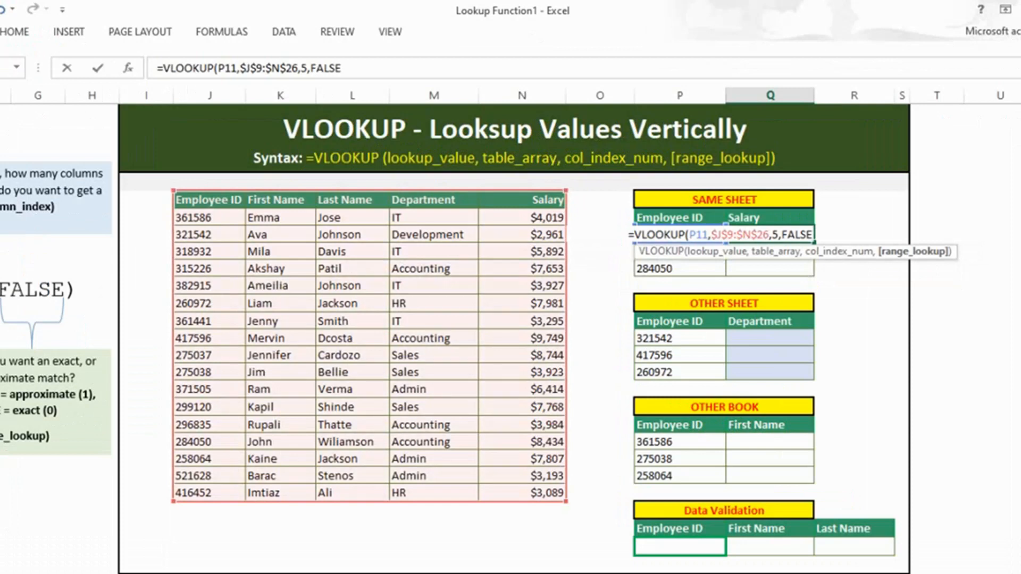
key("Return")
Step: Compare the first looked-up salary with the matching employee's row in the source table
left_click(769, 234)
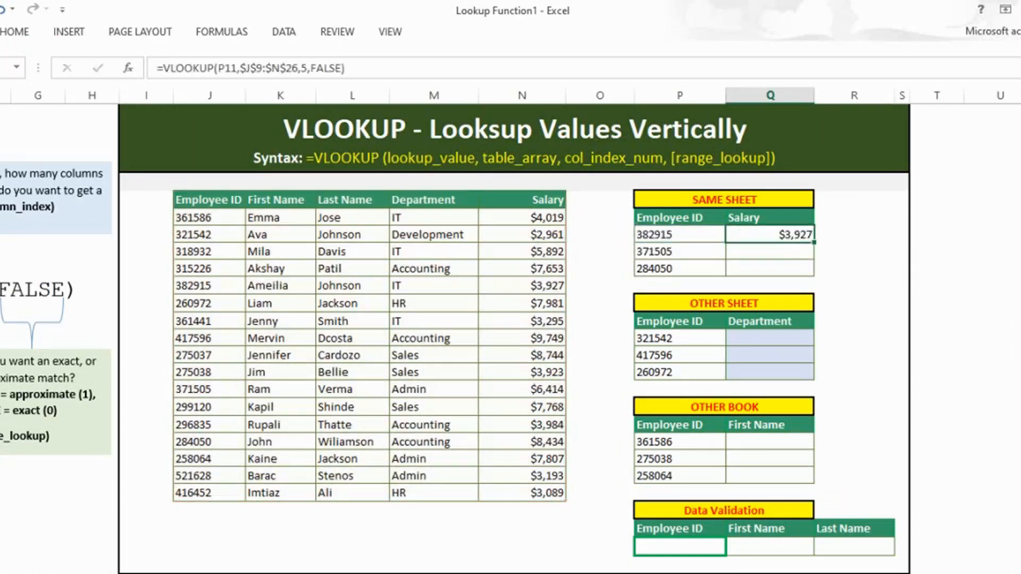
left_click(679, 235)
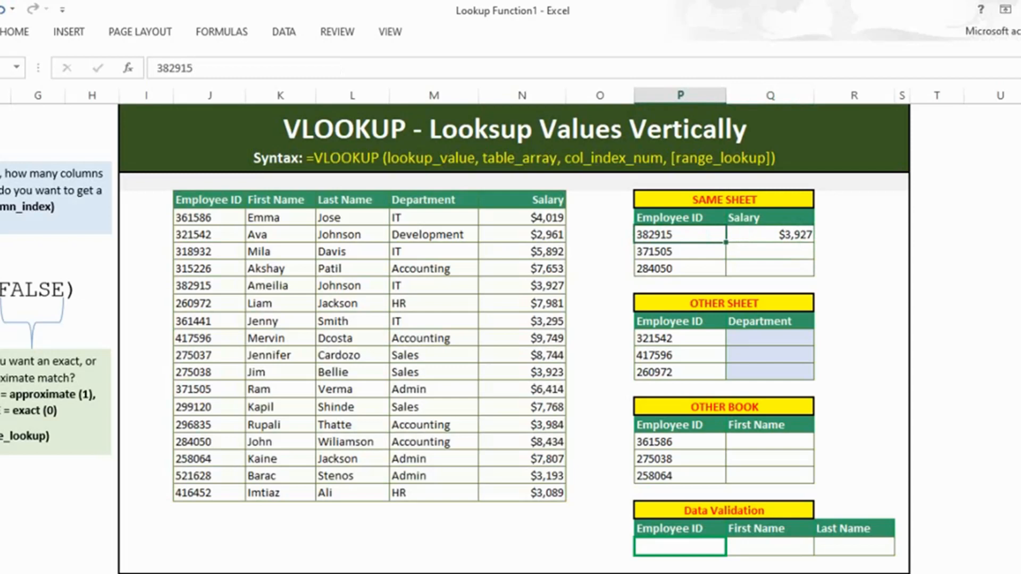
left_click_drag(209, 285, 532, 286)
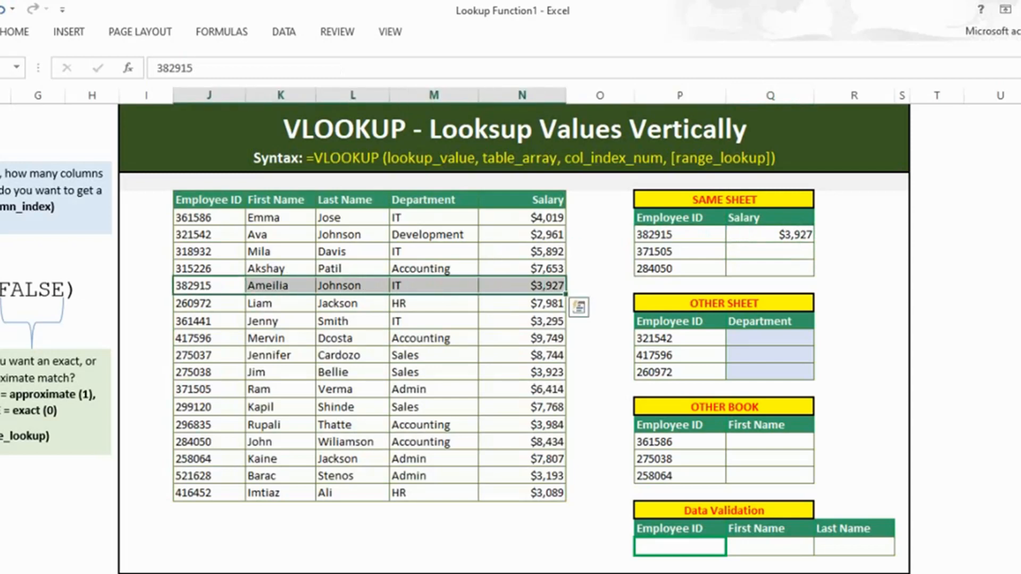
Step: Copy the Salary formula from Q11 into Q12:Q13 for the other two employee IDs, and check the second result against its source row
left_click(769, 234)
key("ctrl+c")
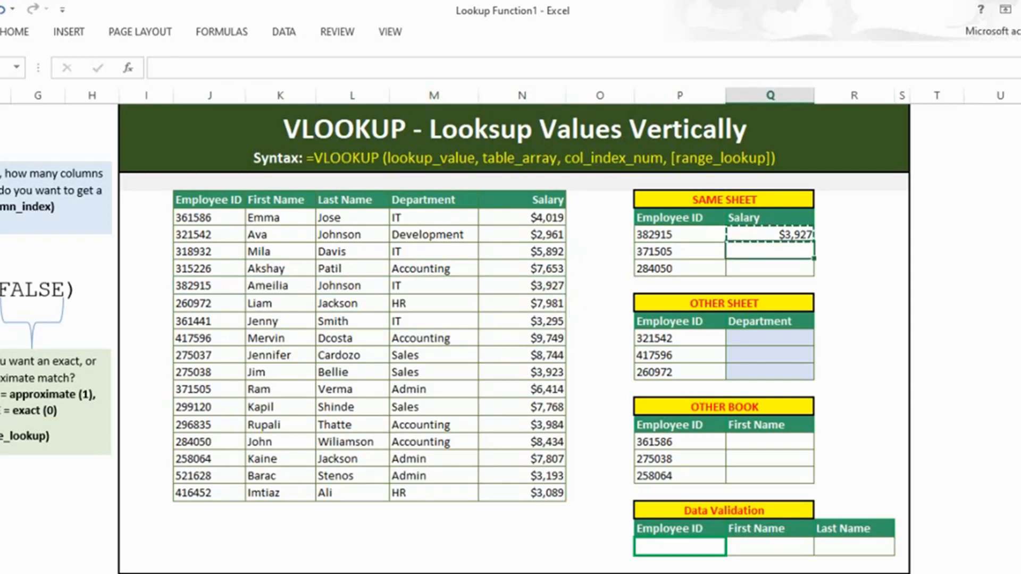
left_click_drag(770, 251, 770, 269)
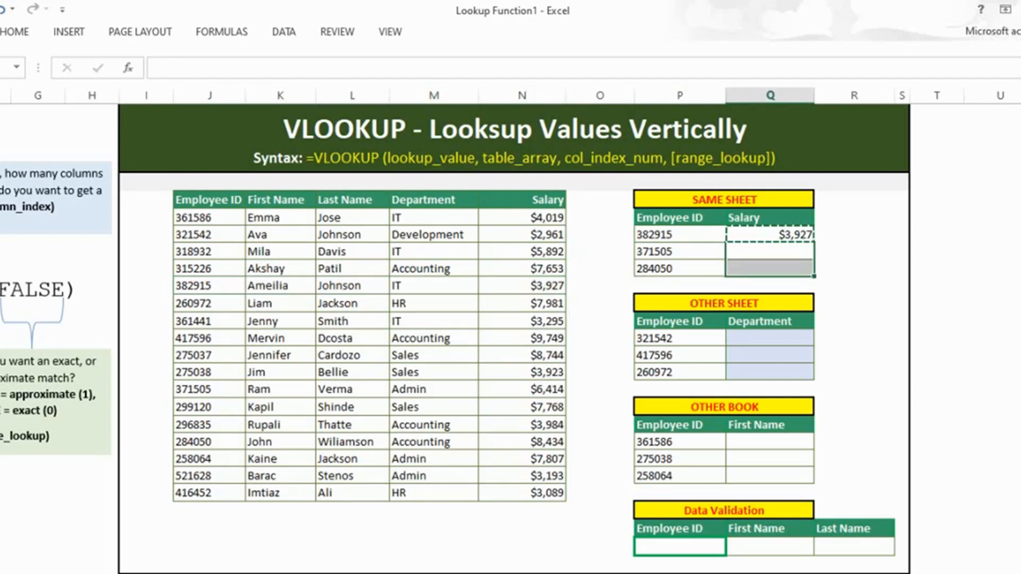
key("ctrl+alt+v")
key("v")
key("Return")
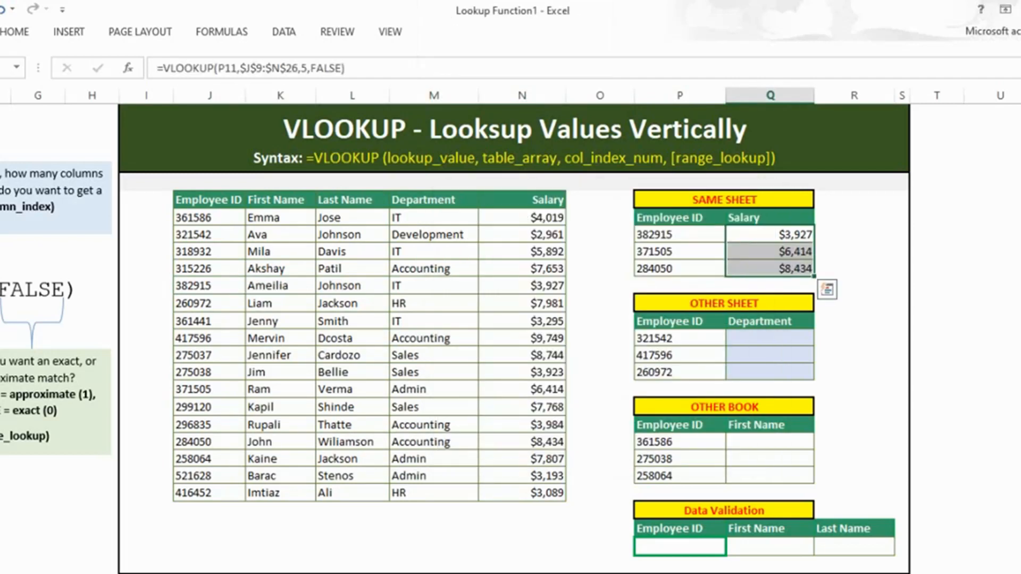
left_click(679, 252)
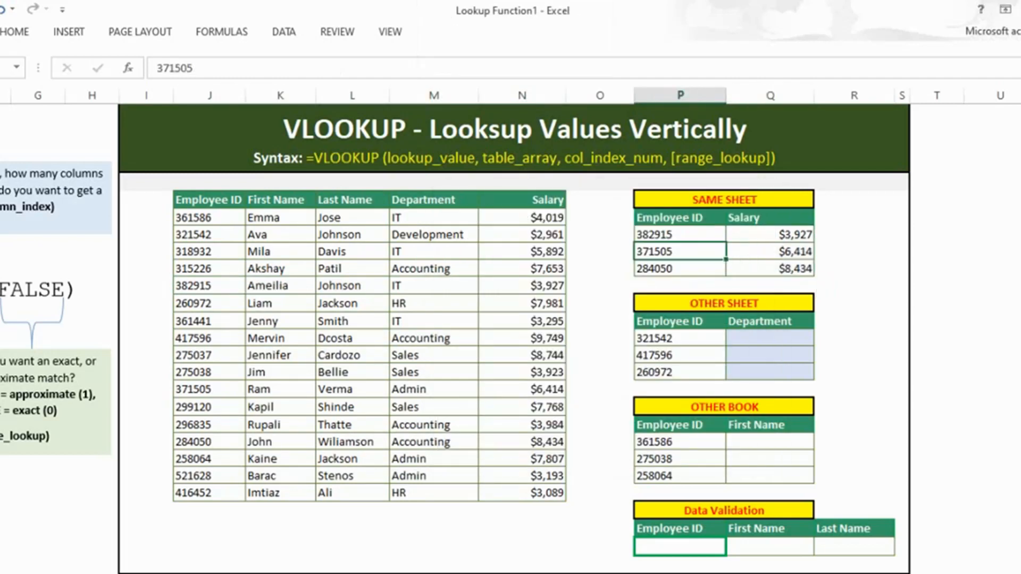
left_click_drag(209, 390, 522, 390)
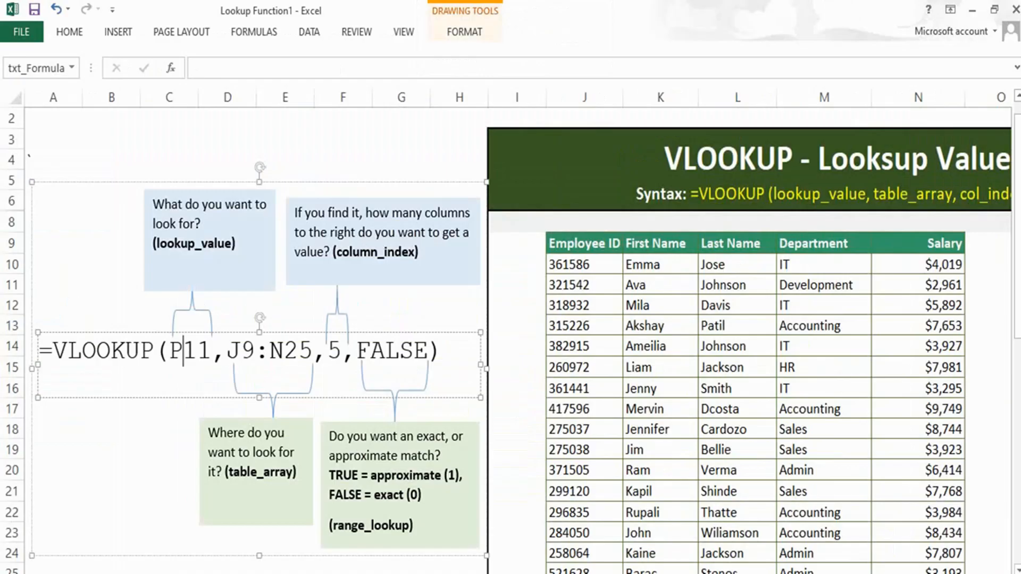
Step: Review the VLOOKUP diagram and the table array, column index and range lookup arguments of the formula in Q11
left_click_drag(52, 351, 428, 351)
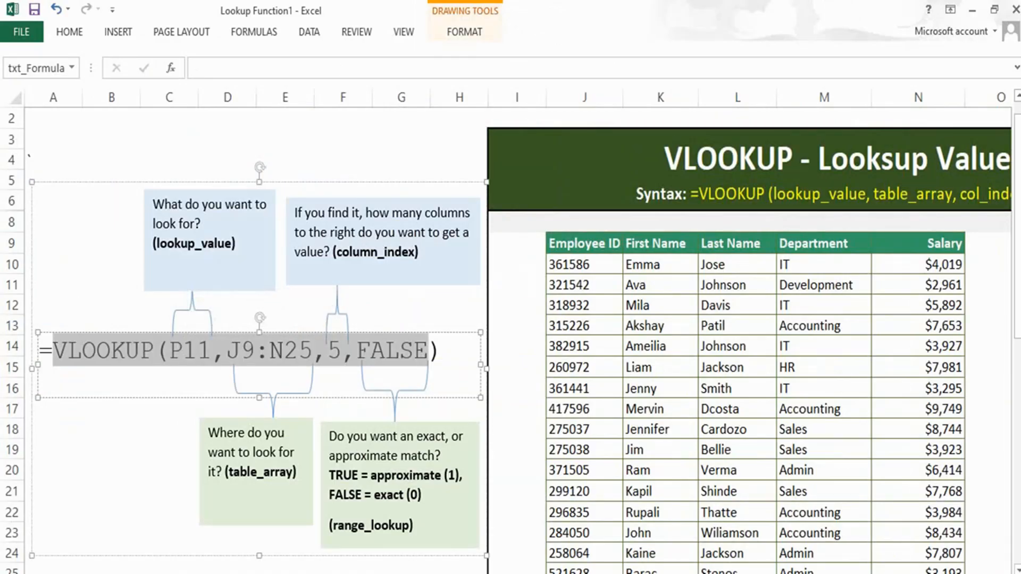
scroll(510, 340, "down", 1)
scroll(511, 340, "down", 1)
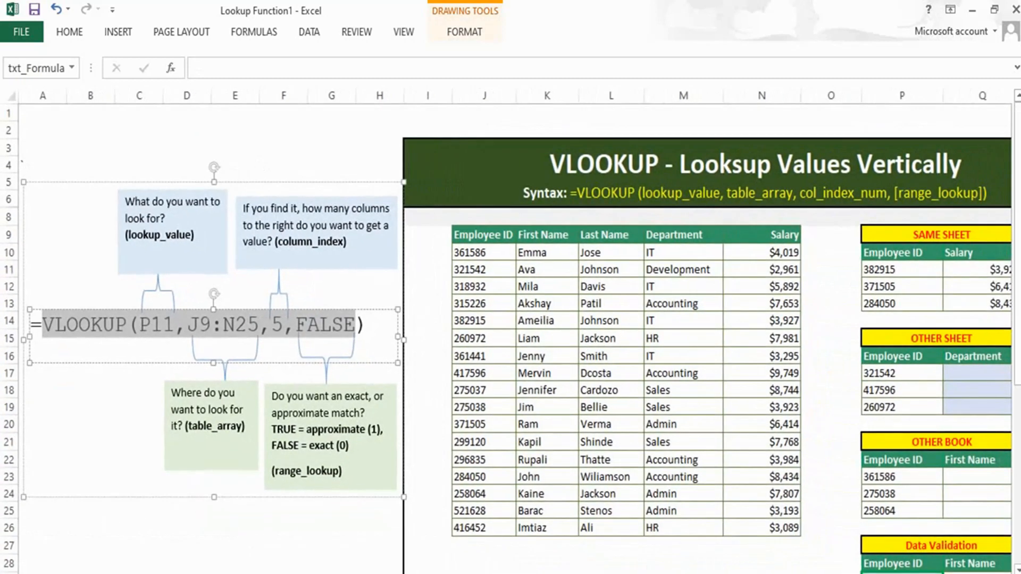
left_click(979, 269)
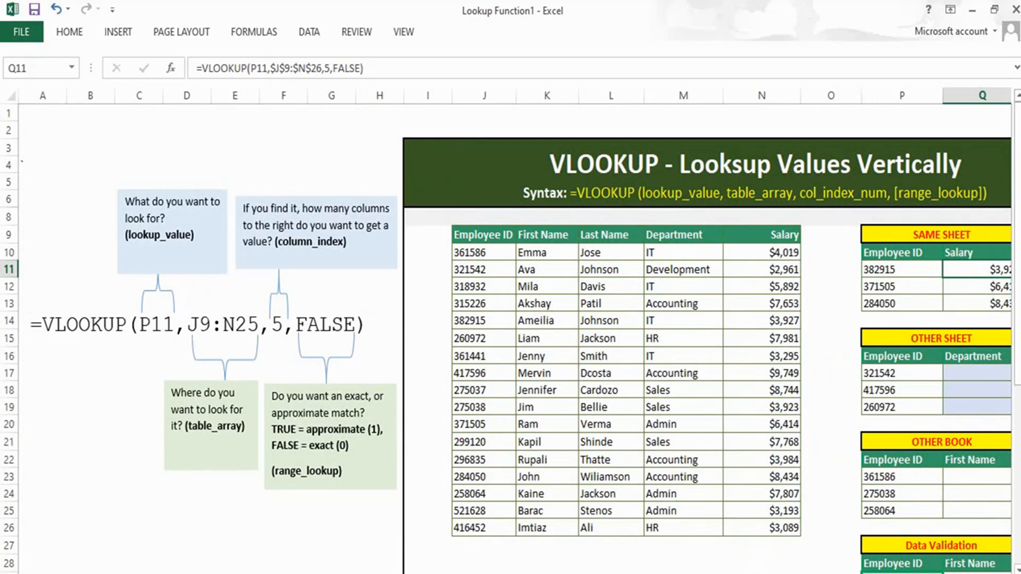
left_click_drag(321, 68, 271, 68)
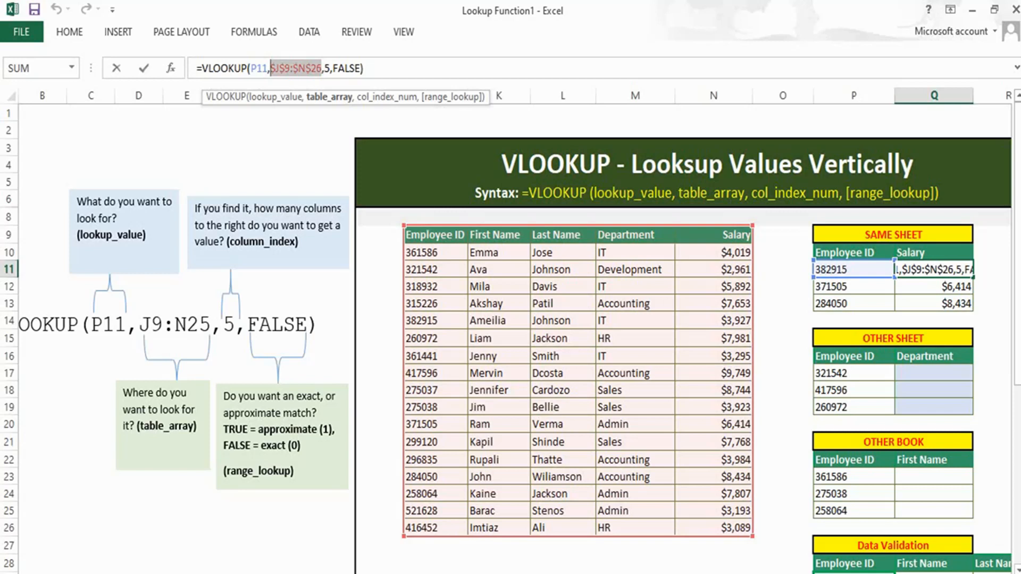
left_click(295, 69)
left_click(330, 69)
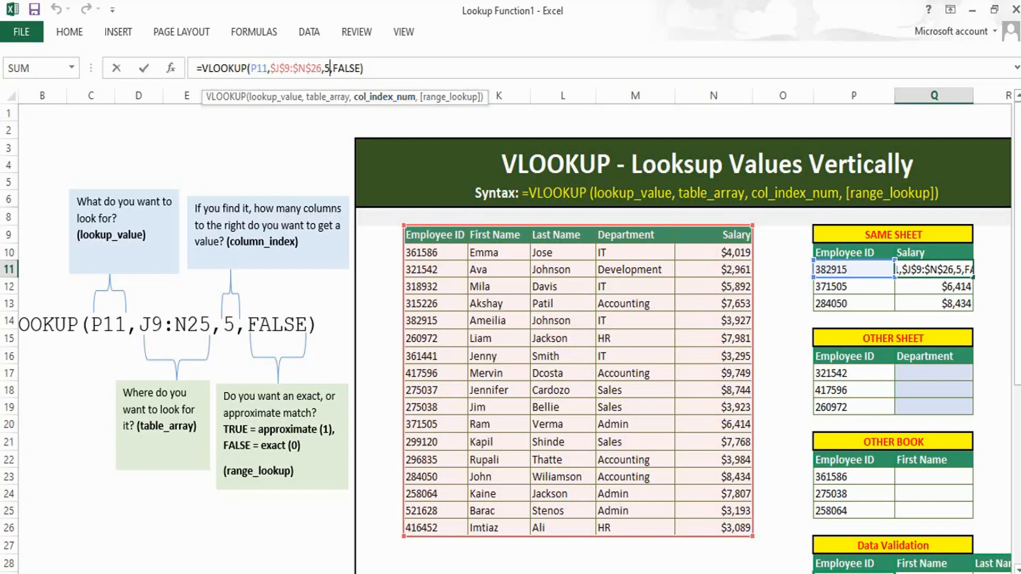
left_click(345, 69)
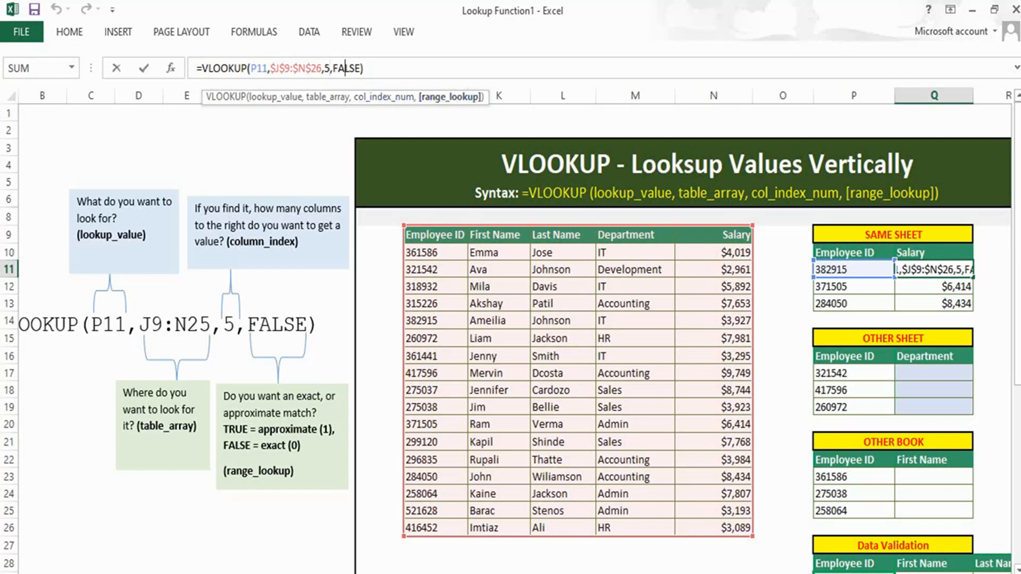
left_click_drag(224, 397, 261, 397)
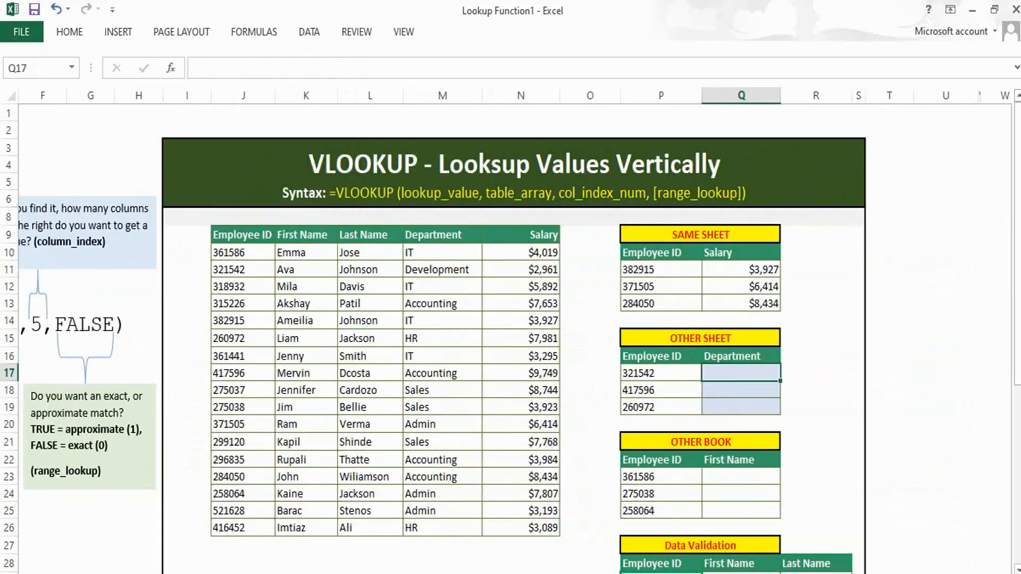
Step: Start a VLOOKUP formula in Q17, the first Department cell of the OTHER SHEET table, with P17 as the lookup value
type("=vlo")
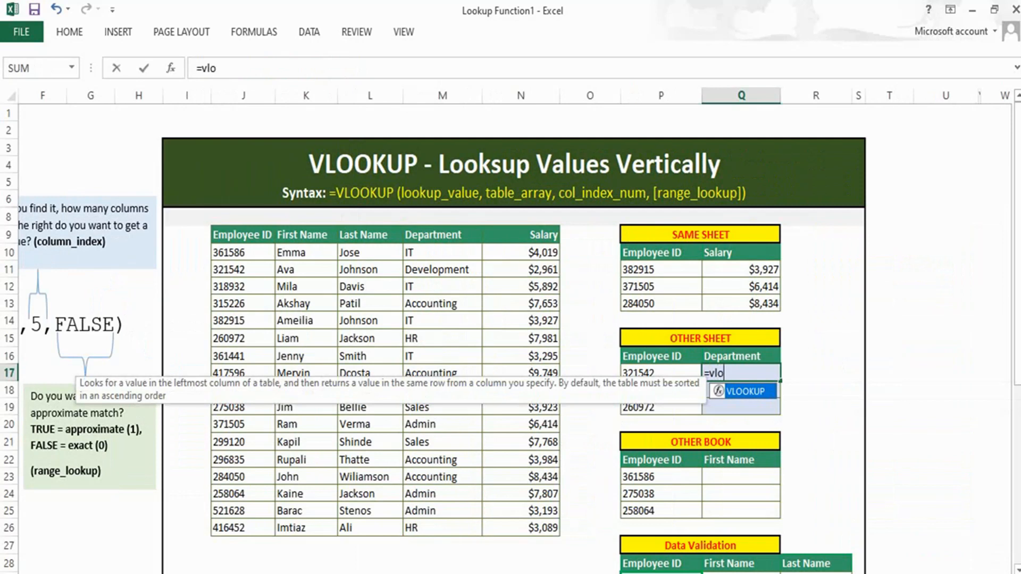
key("Tab")
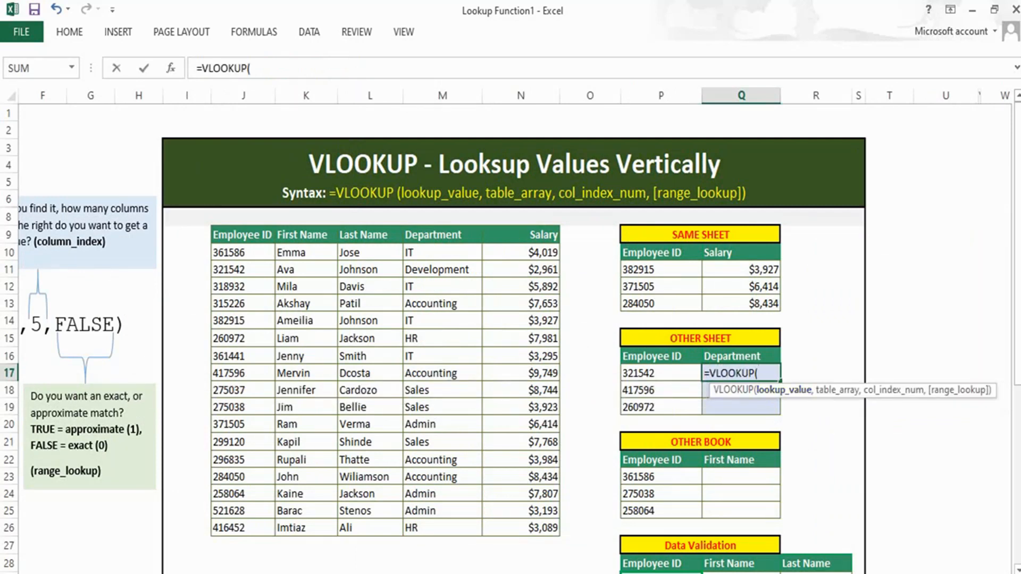
left_click_drag(782, 573, 753, 573)
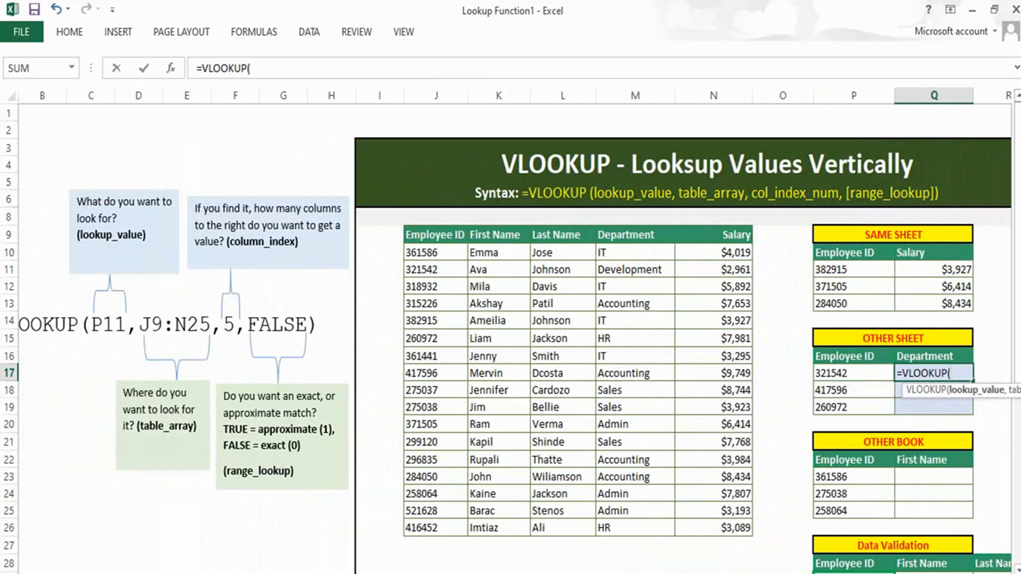
left_click(853, 373)
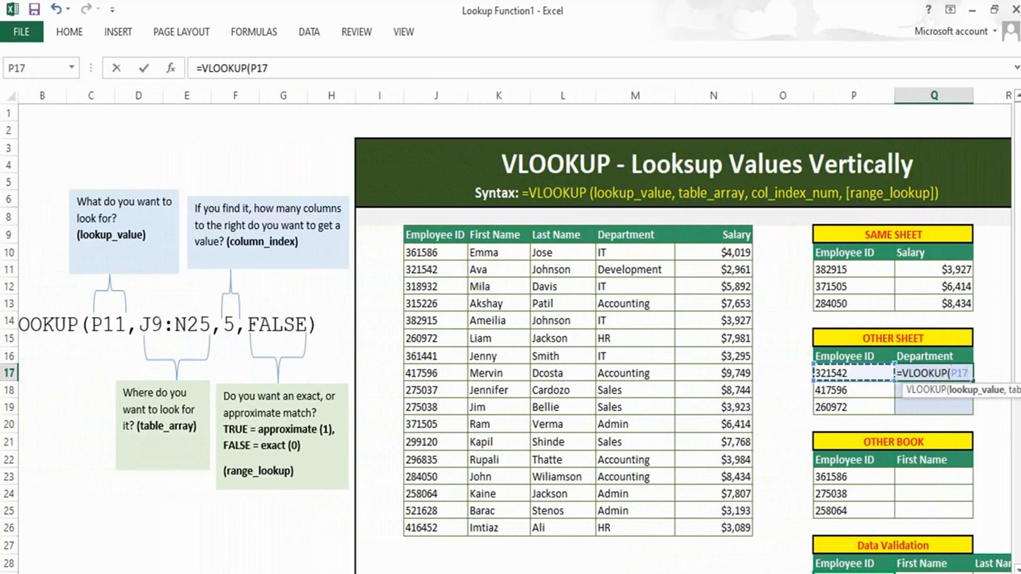
type(",")
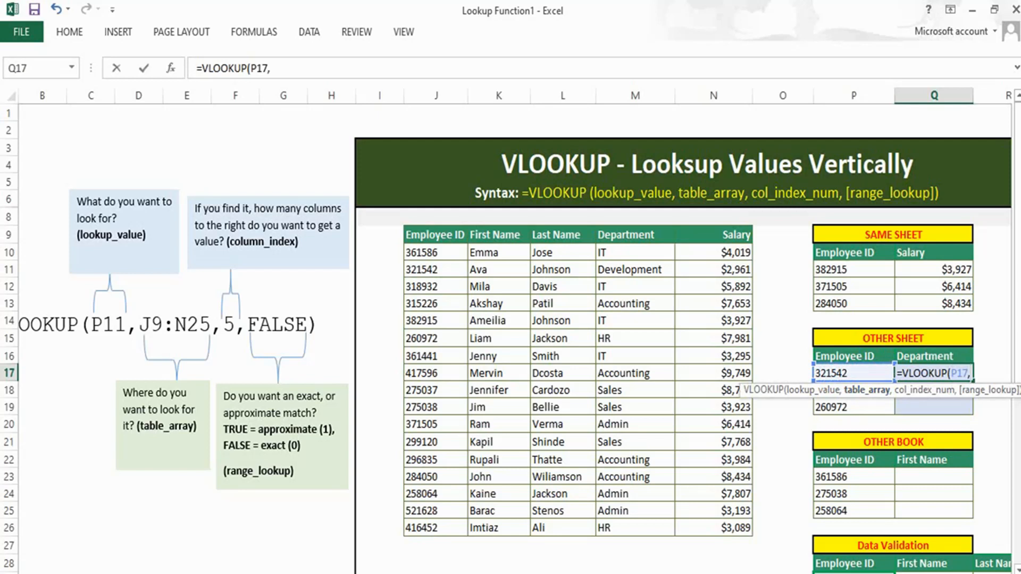
Step: Complete the VLOOKUP with the absolute table array $J$9:$M$26, column index 4 and 0 for an exact match, and enter it
left_click_drag(433, 234, 665, 529)
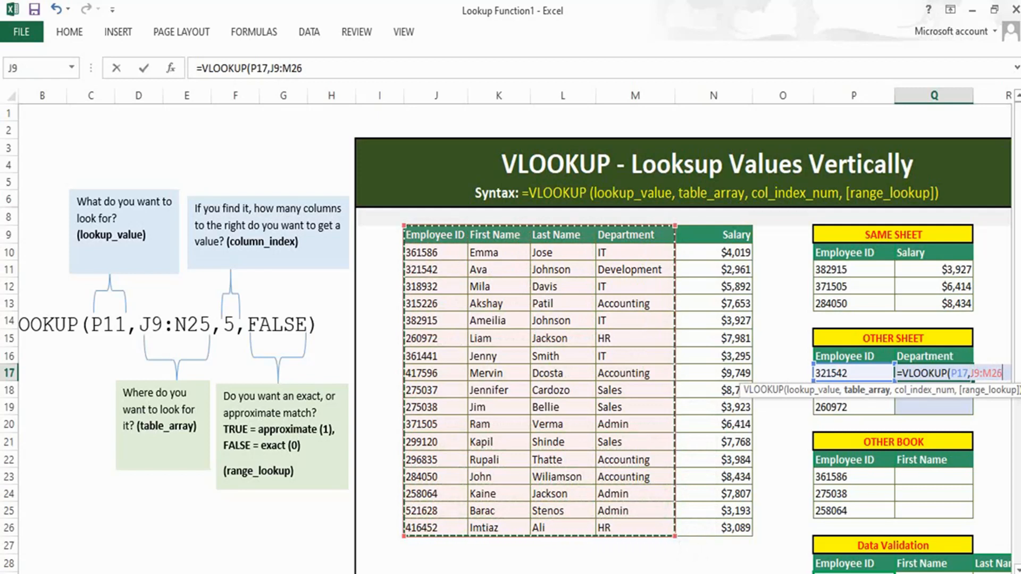
key("F2")
key("F4")
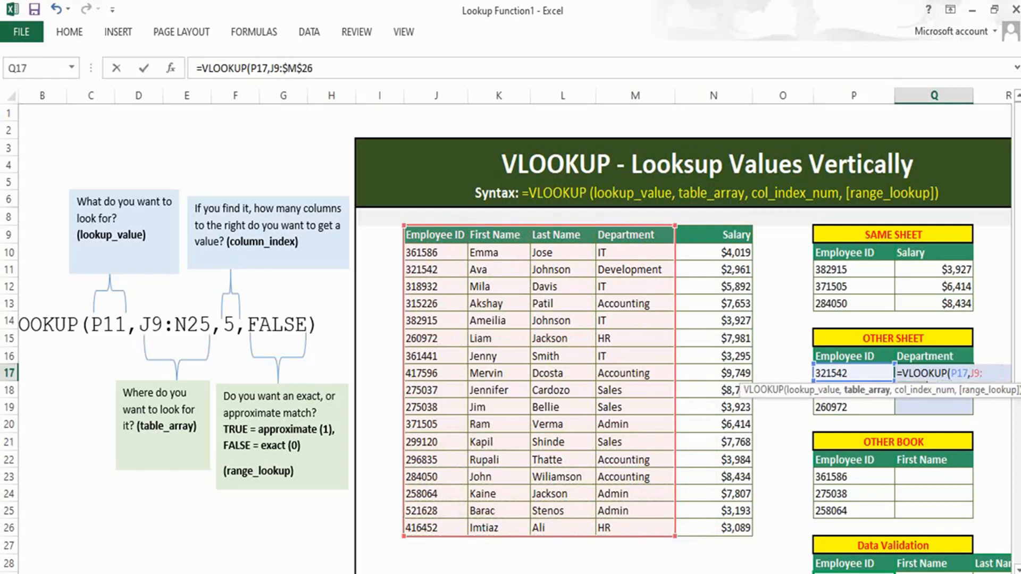
key("F4")
type(",")
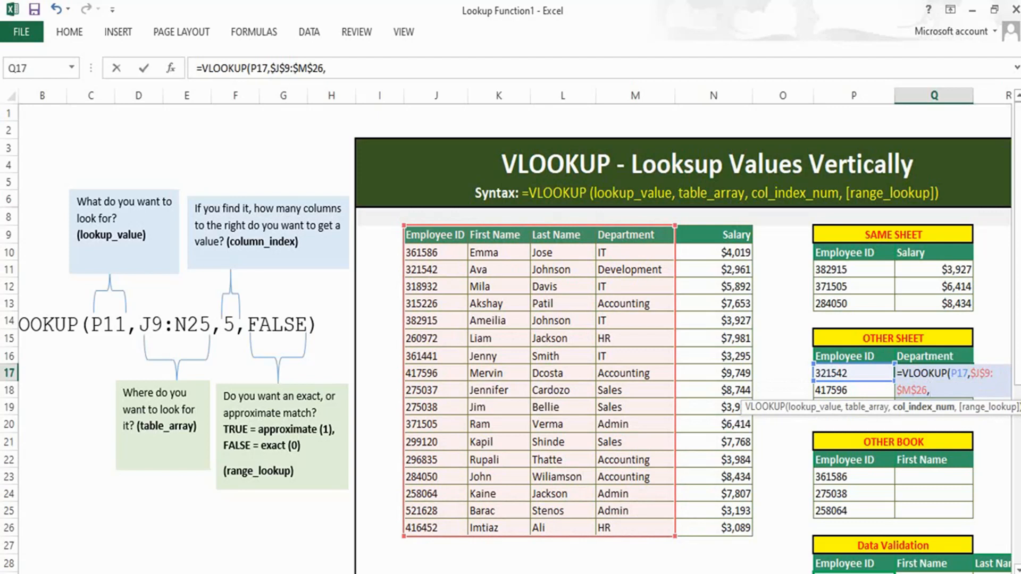
type("4,0")
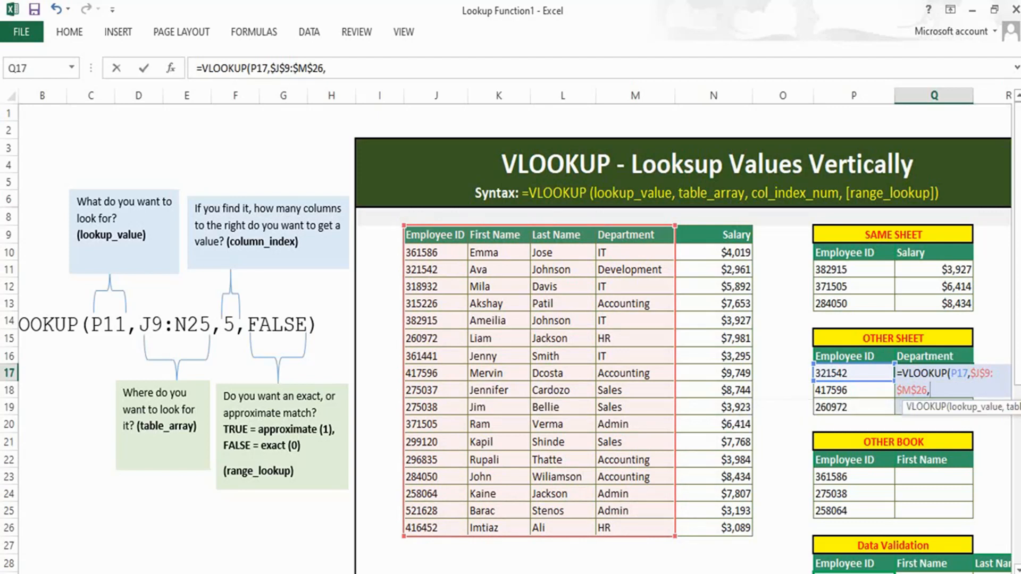
type(")")
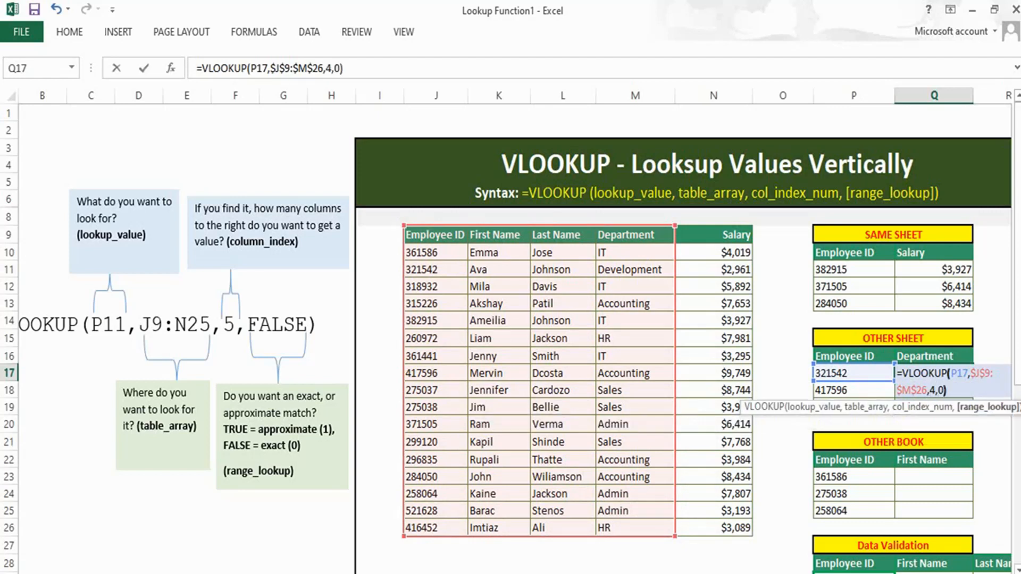
key("Return")
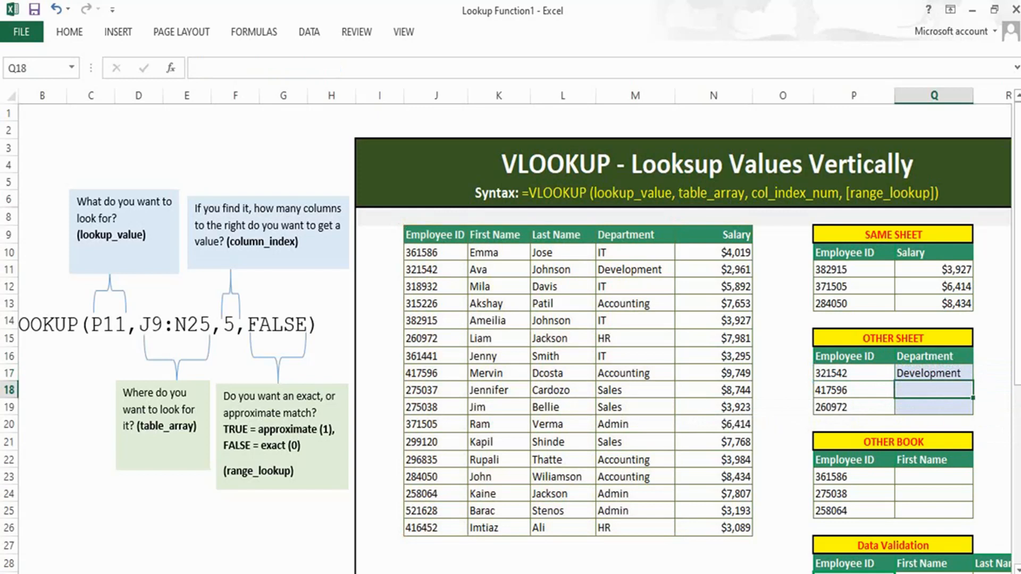
Step: Fill the Department formula from Q17 down to Q19, and check the first result against the matching employee's source row
key("Up")
key("shift+Down")
key("shift+Down")
key("ctrl+d")
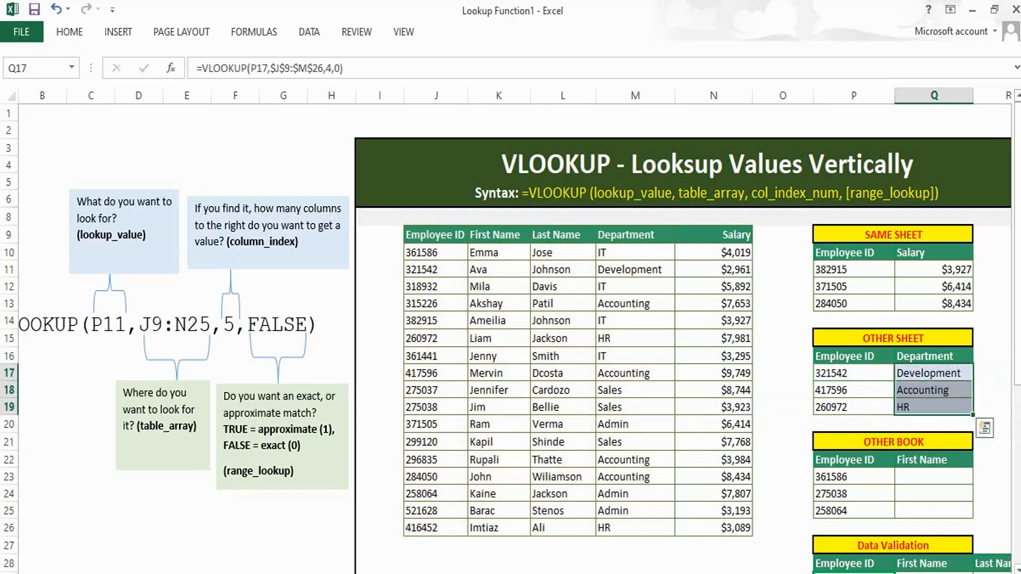
left_click_drag(436, 270, 715, 270)
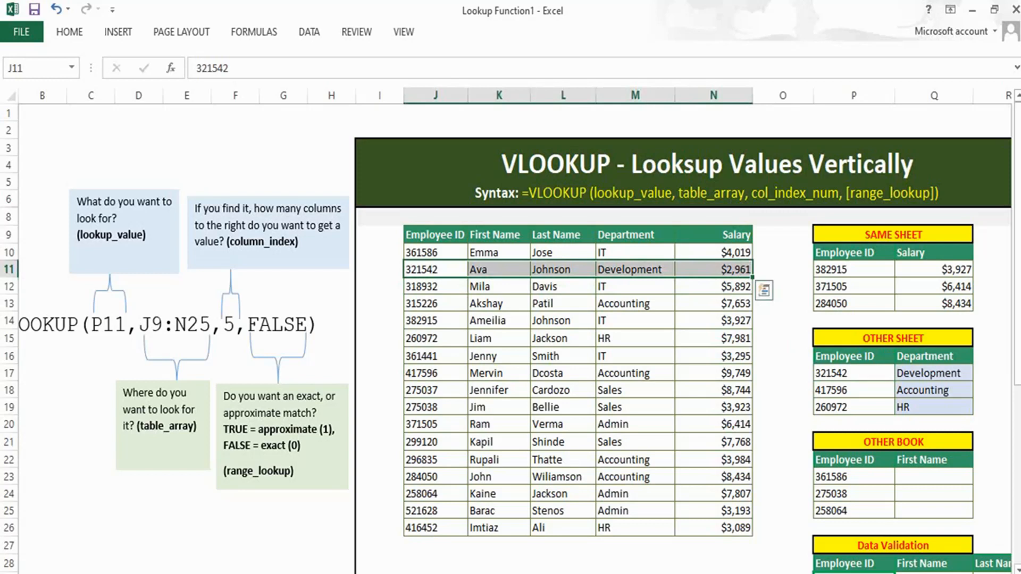
left_click(853, 390)
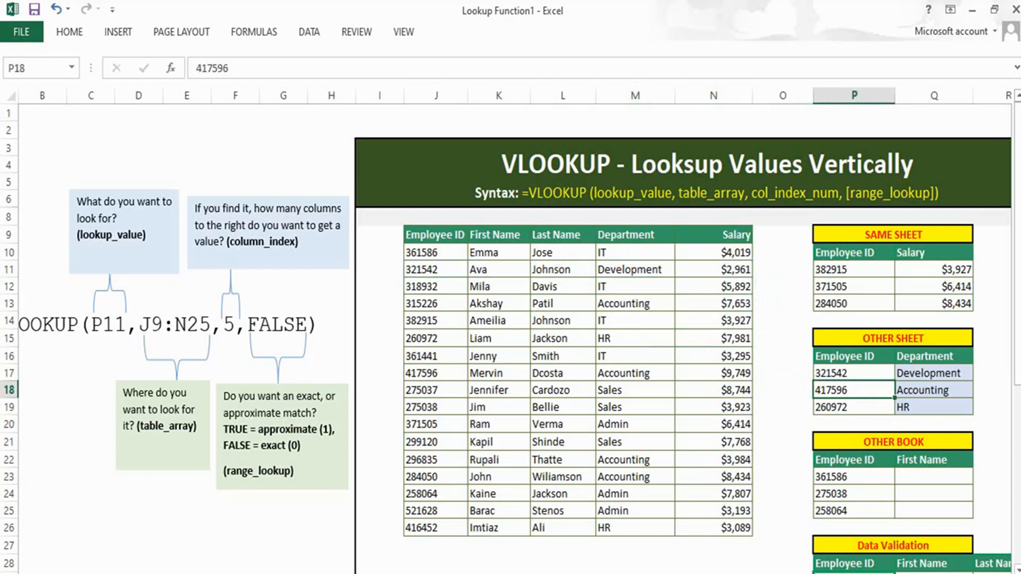
Step: Replace the formula in Q17 with a VLOOKUP of P17 in the Other sheet's range E3:H20, using column index 4 and 0
type("=VLOOKUP(")
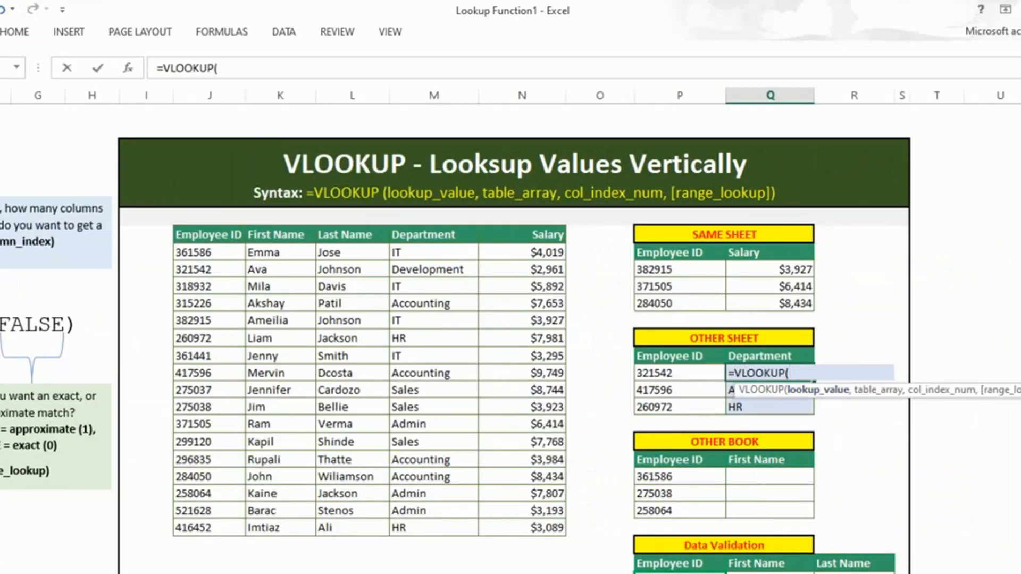
key("Left")
type(",")
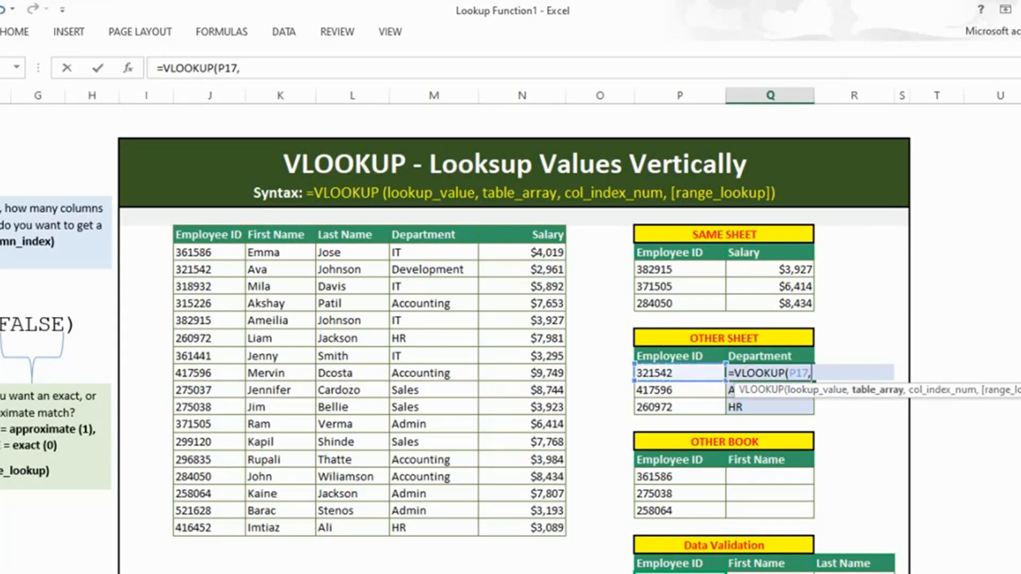
key("ctrl+Page_Down")
left_click_drag(207, 148, 445, 440)
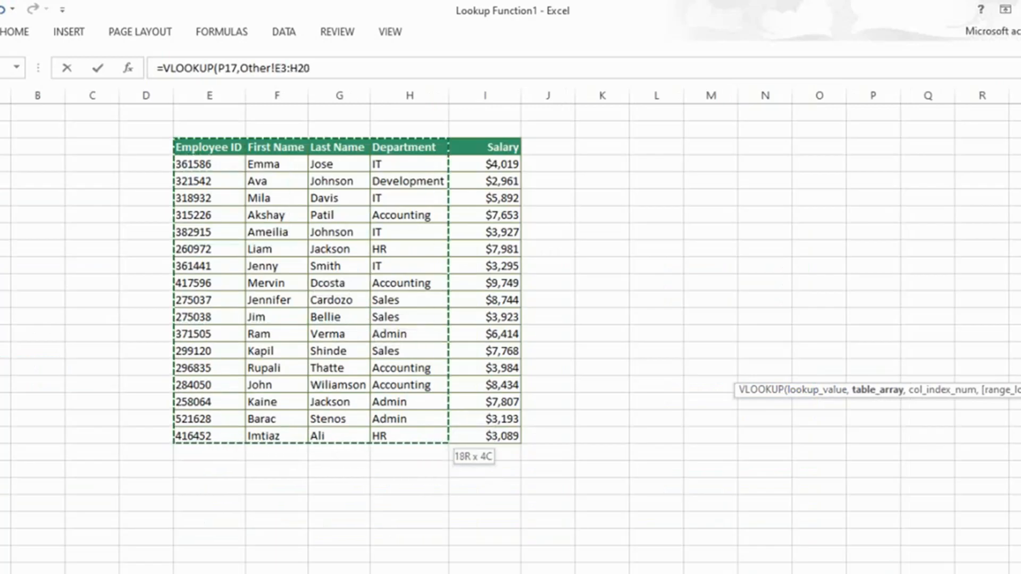
type(",4,0)")
key("Return")
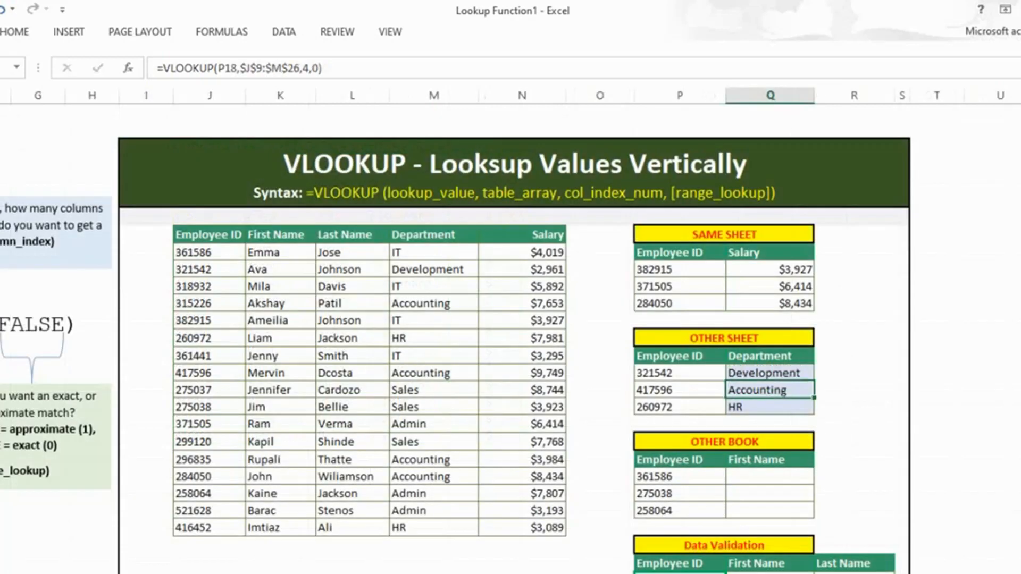
Step: Review the Department results in Q17:Q19 and the Q17 formula's reference to the Other sheet
key("Up")
key("shift+Down")
key("shift+Down")
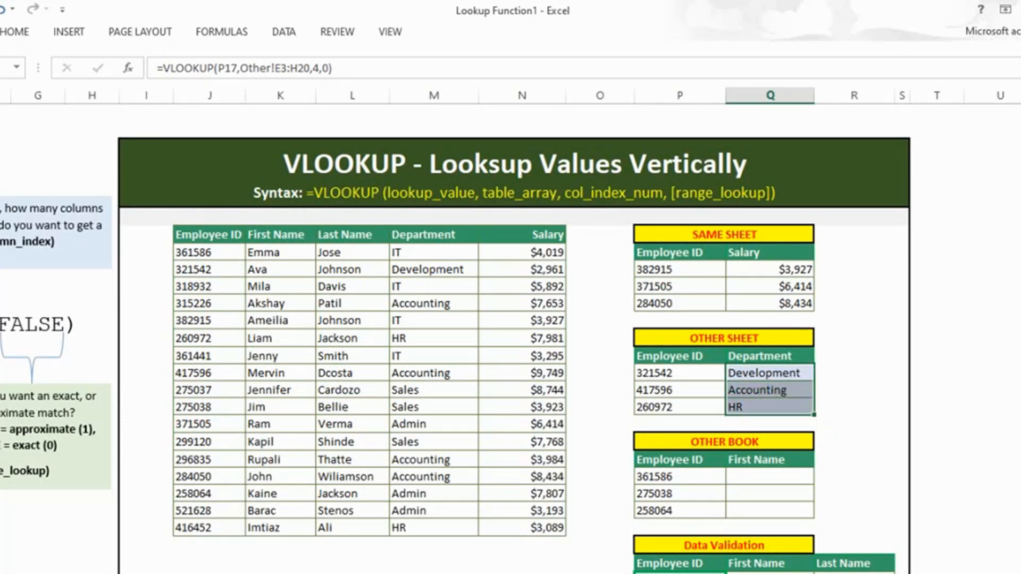
key("Right")
key("Left")
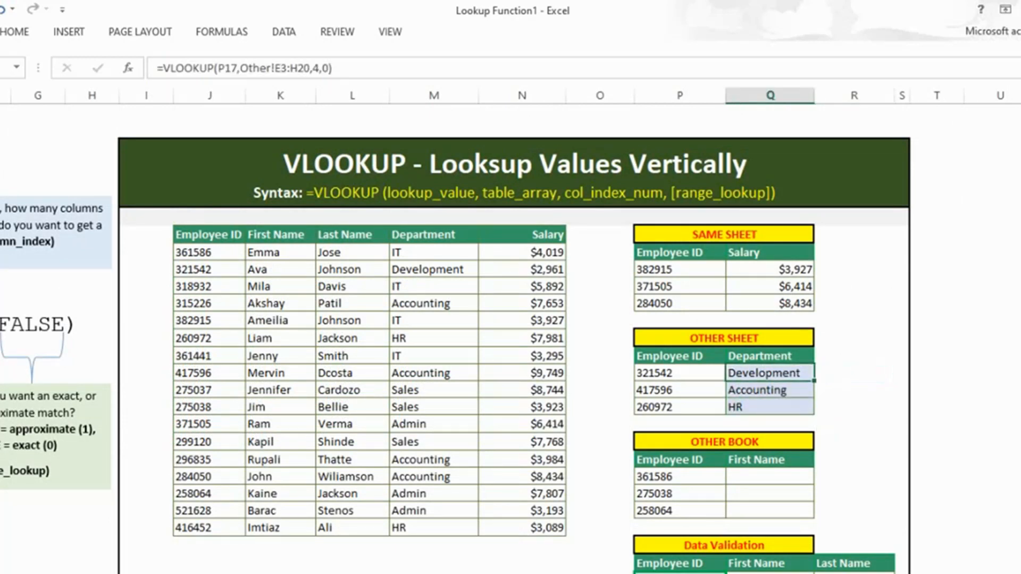
key("F2")
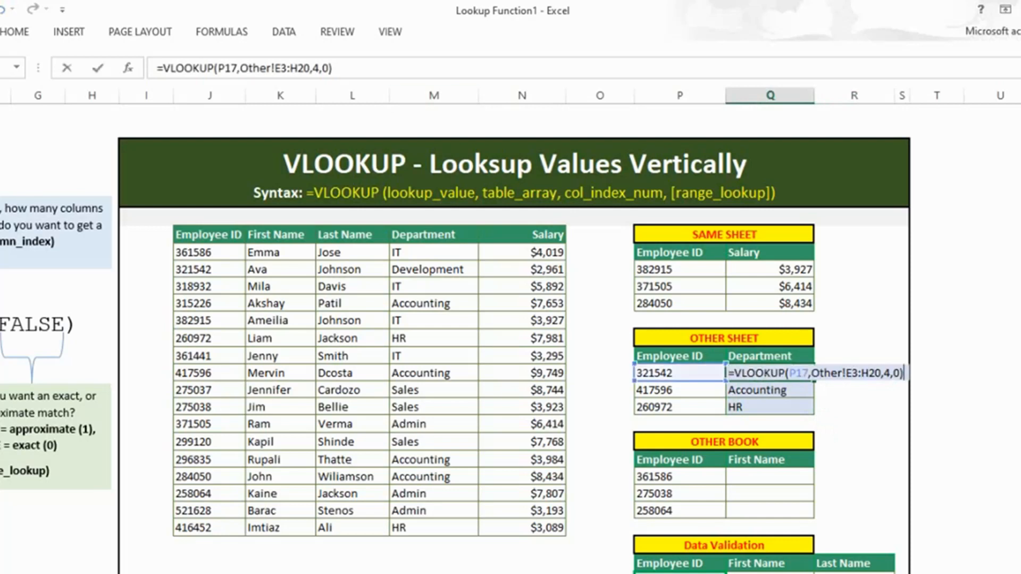
key("Return")
Step: Start a VLOOKUP formula in Q23, the first First Name cell of the OTHER BOOK table, with P23 as the lookup value
key("Down")
key("Down")
key("Down")
key("Down")
key("Down")
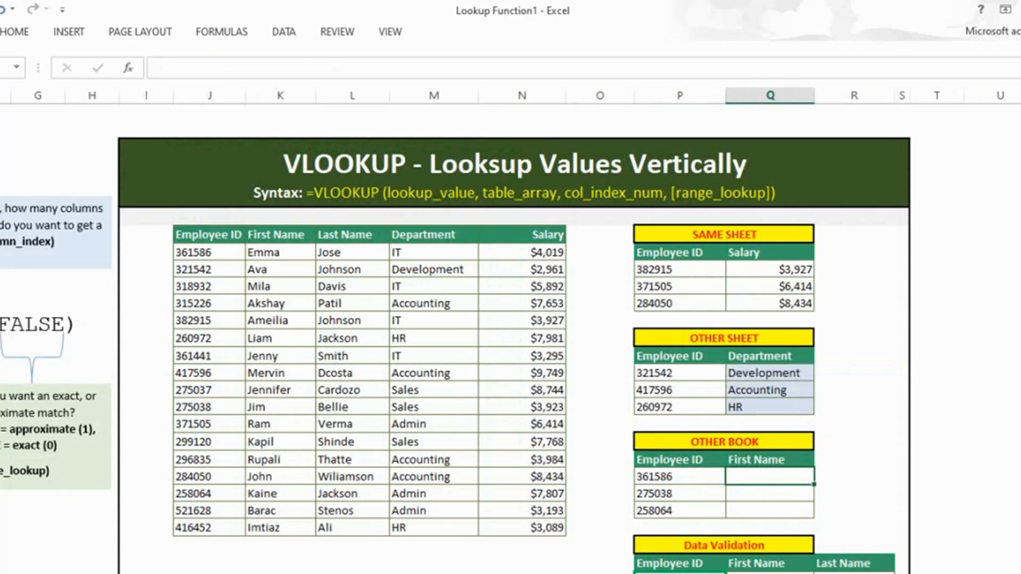
type("=vl")
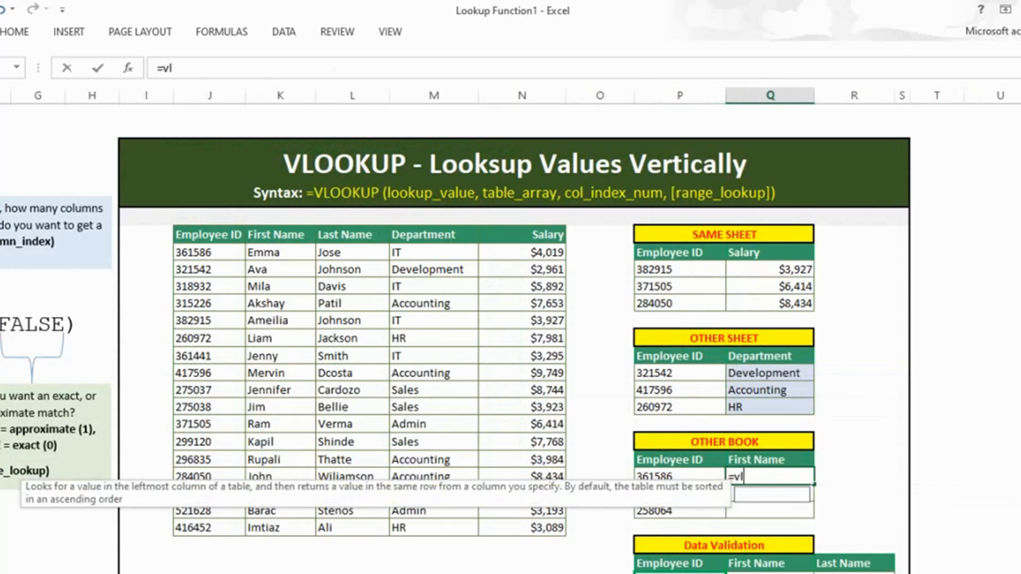
key("Tab")
key("Left")
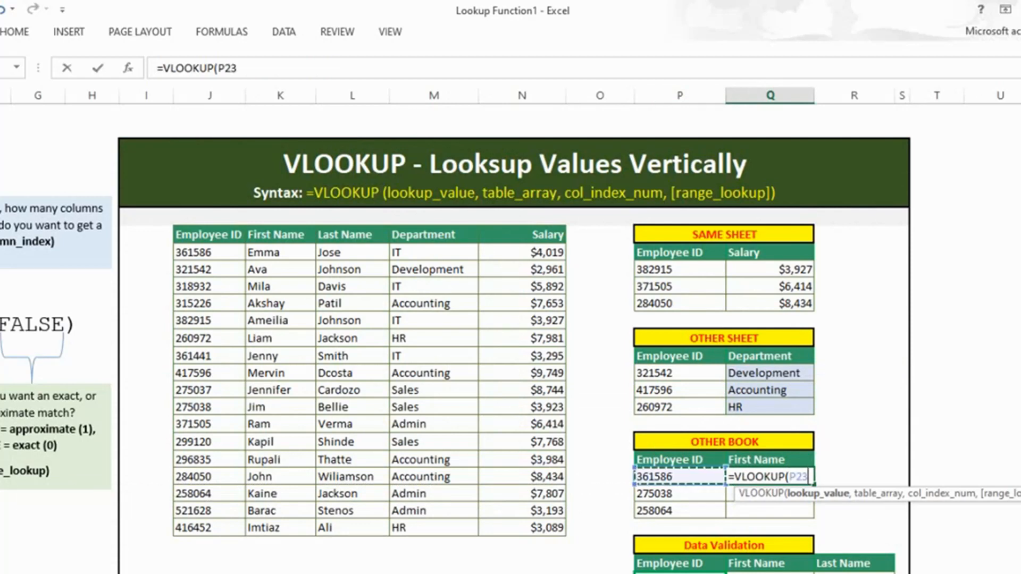
type(",")
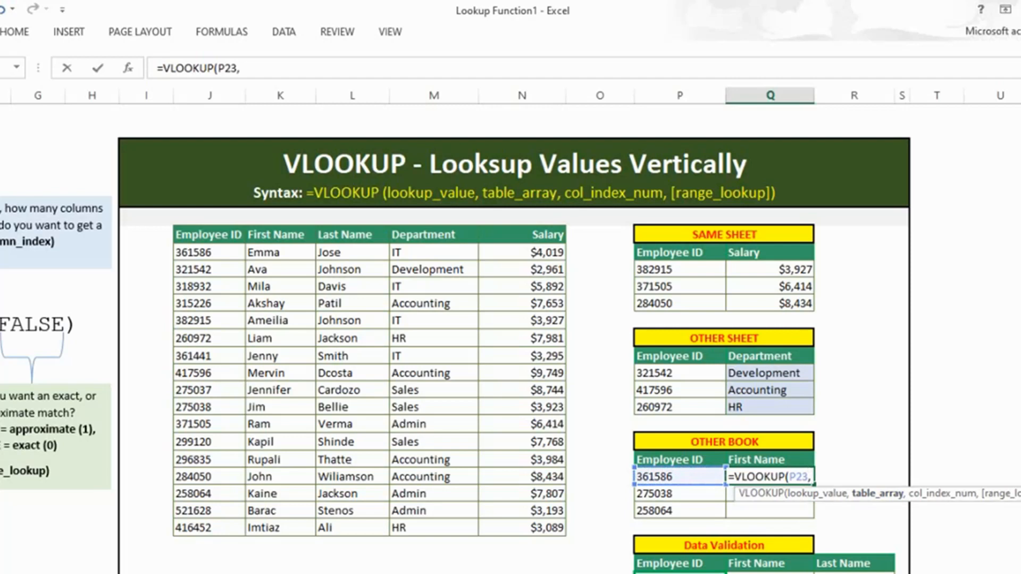
Step: Switch to the Book3 workbook, use Sheet1 range $G$7:$H$24 as the table array, add column index 2 and 0, and enter the formula
left_click(537, 573)
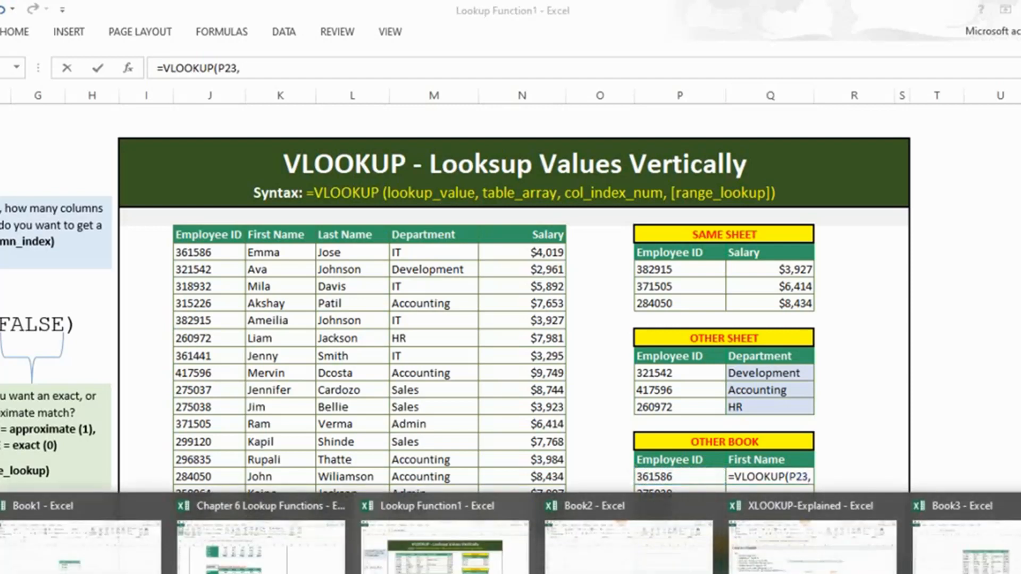
left_click(977, 553)
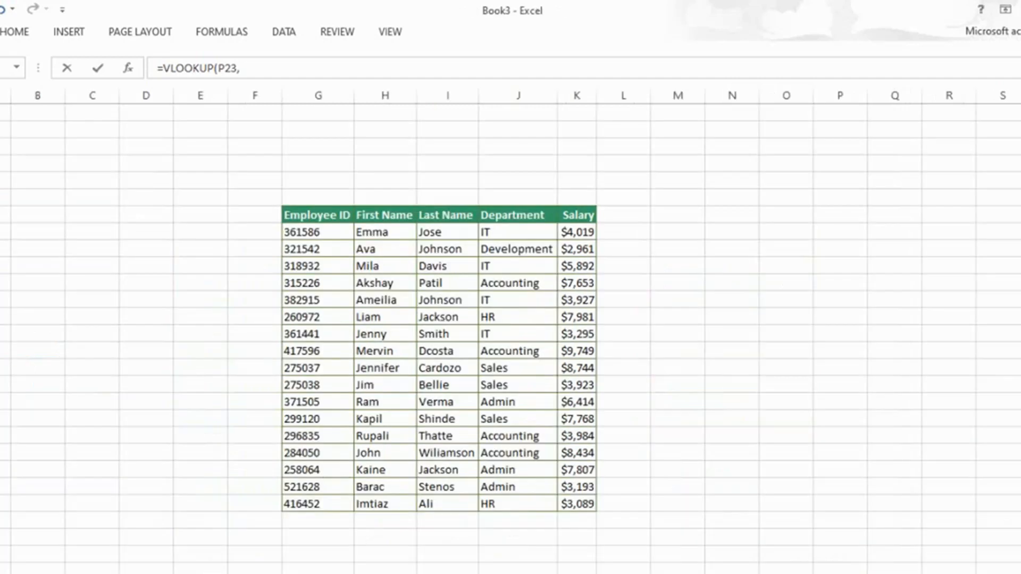
left_click_drag(293, 215, 404, 502)
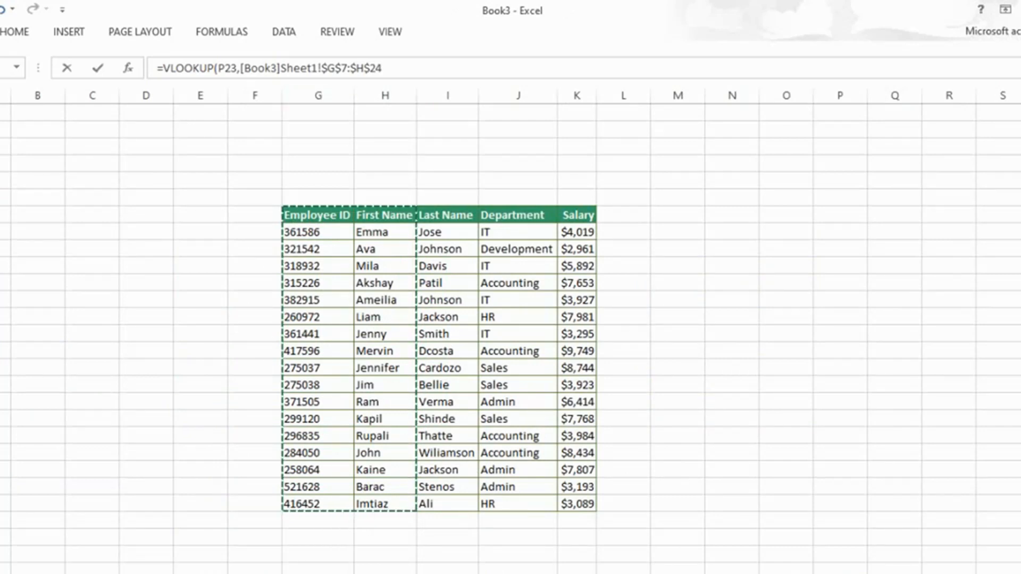
type(",")
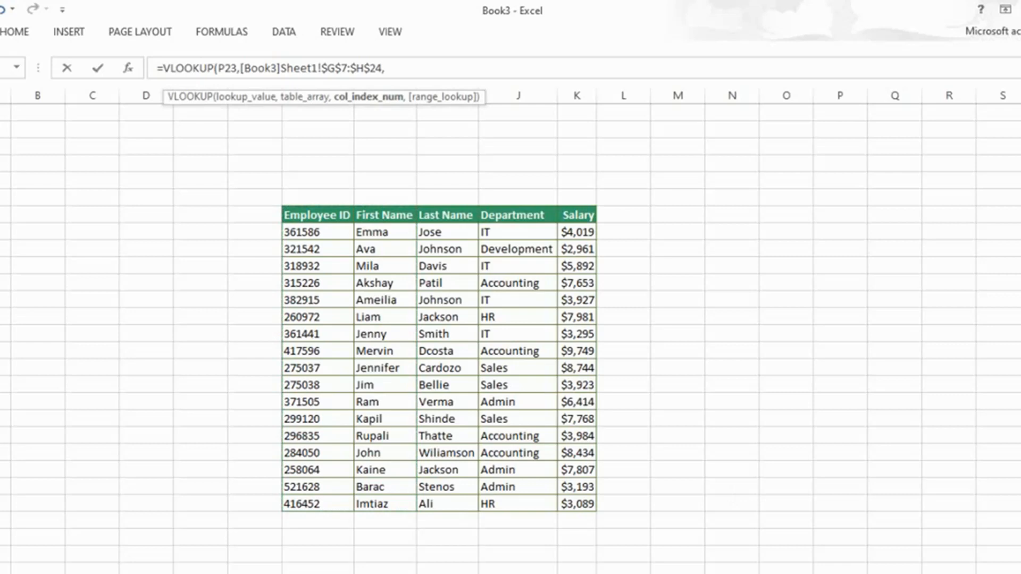
type("2,0")
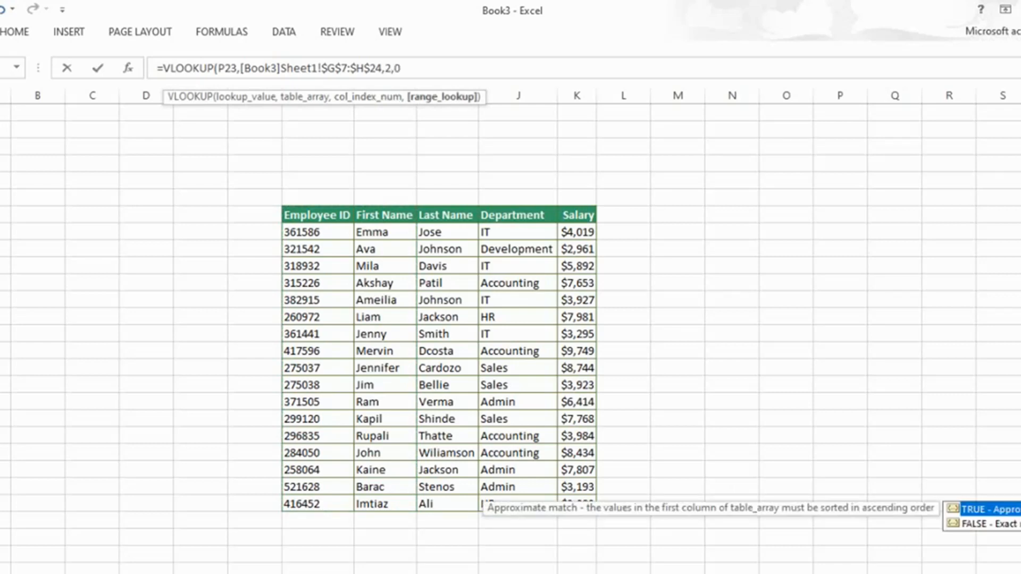
type(")")
key("Return")
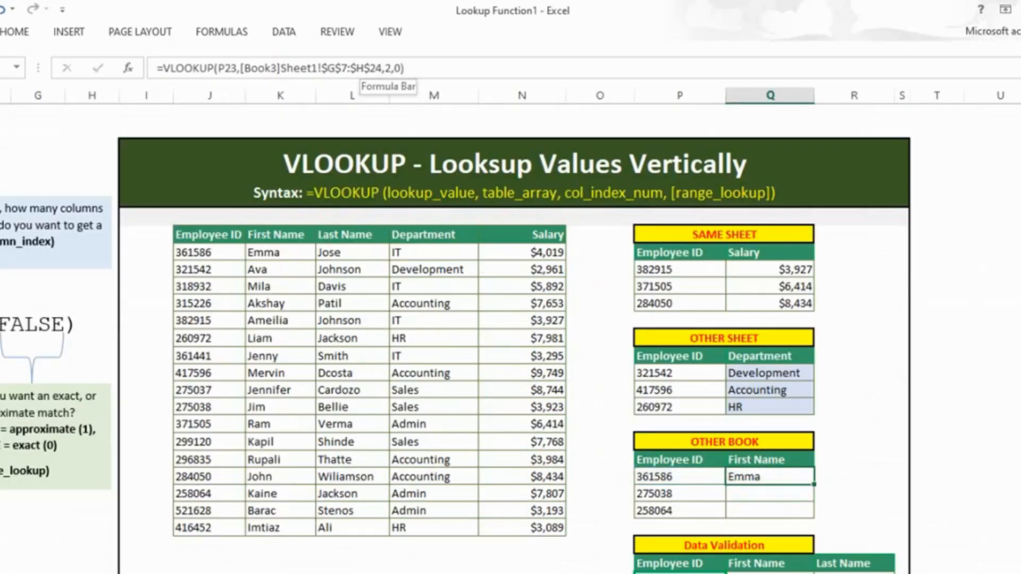
Step: Copy the First Name formula from Q23 into Q24:Q25 for the other two employee IDs
key("ctrl+c")
key("Down")
key("shift+Down")
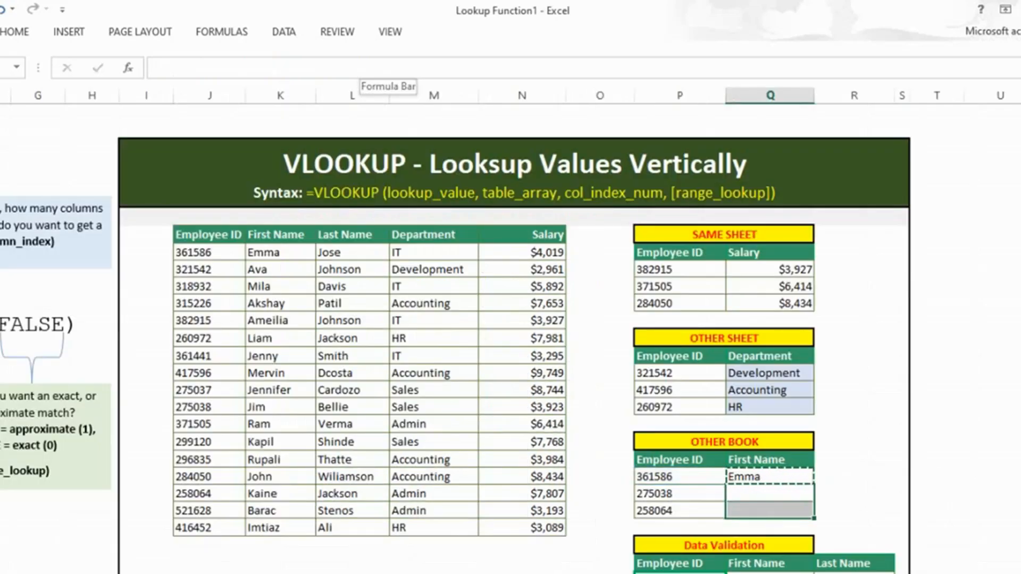
key("Return")
Step: Compare the first looked-up first name with the matching row in Book3, and review the results in Q23:Q25
key("Up")
key("Left")
key("shift+Right")
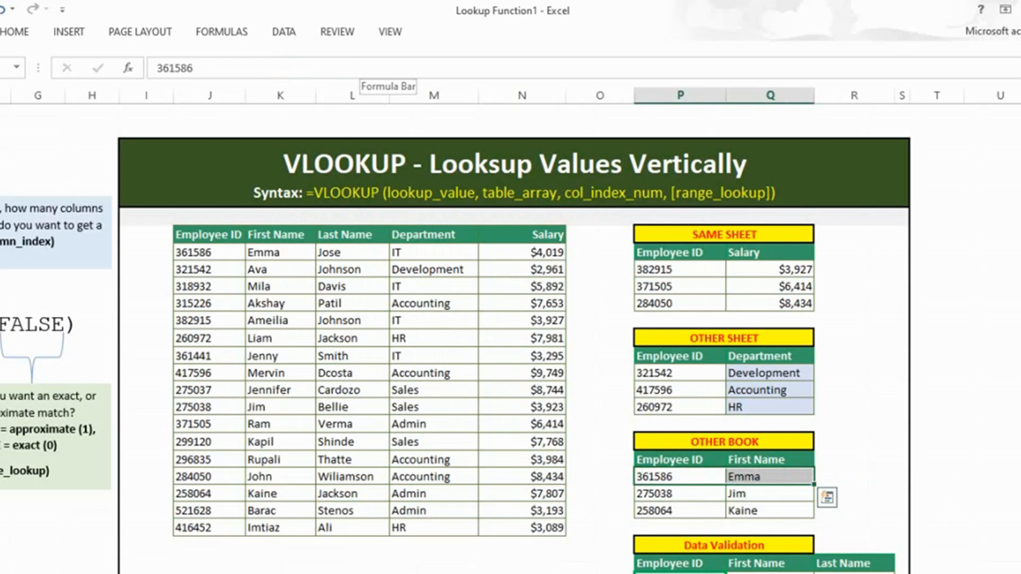
key("alt+Tab")
key("Down")
key("shift+Right")
key("shift+Right")
key("shift+Left")
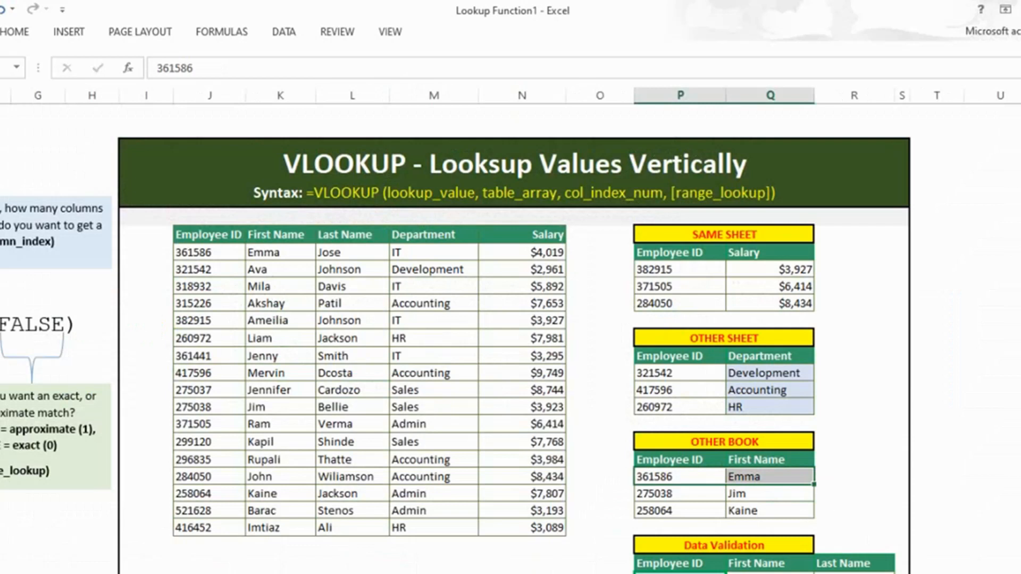
key("Right")
key("shift+Down")
key("shift+Down")
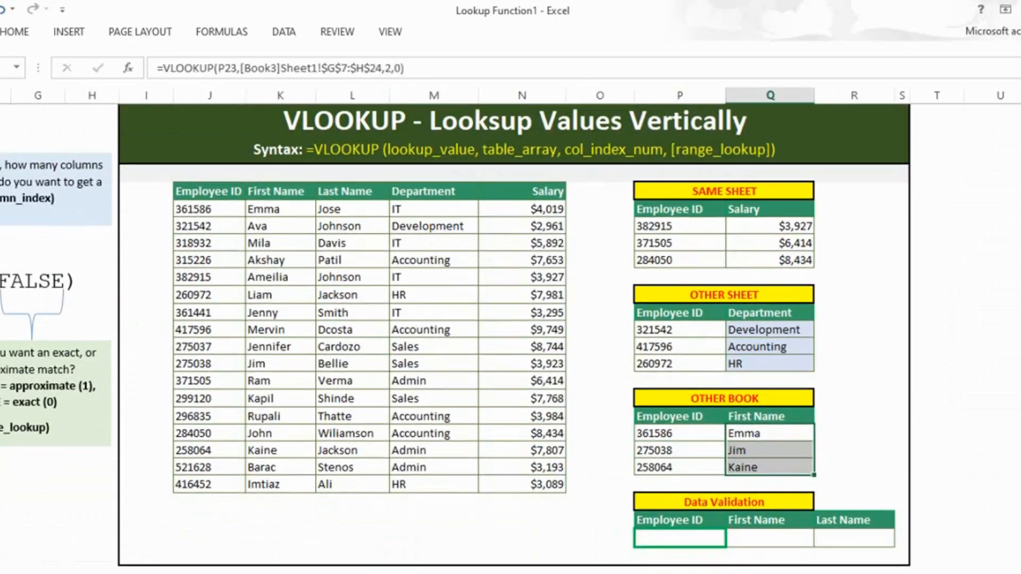
scroll(455, 338, "down", 2)
left_click(724, 339)
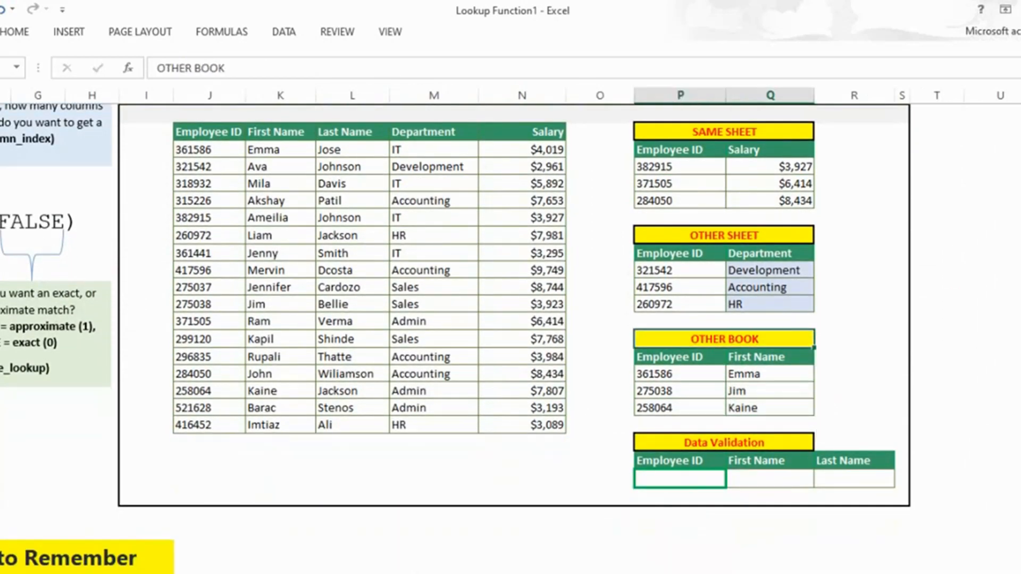
left_click(724, 442)
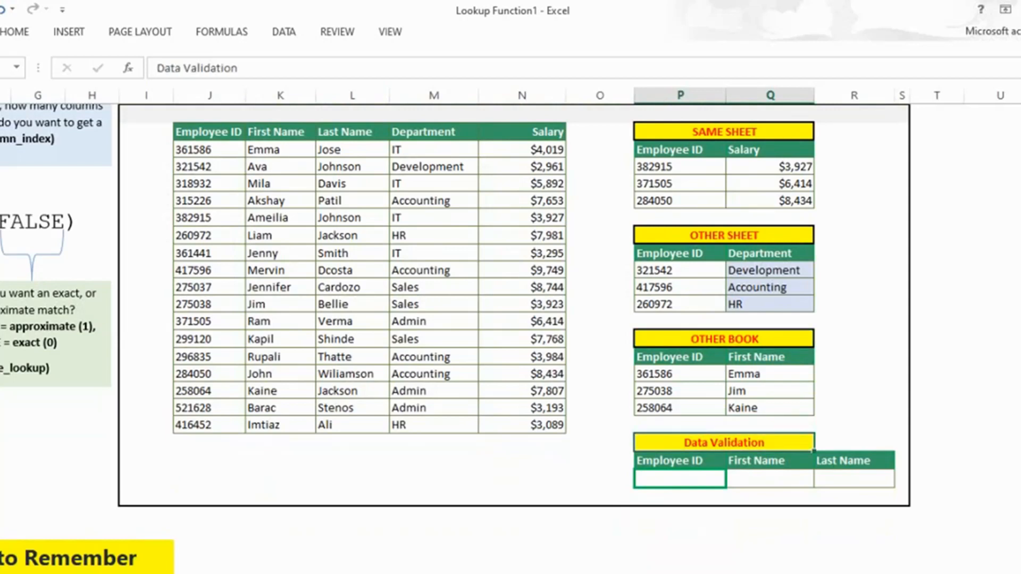
scroll(455, 339, "up", 1)
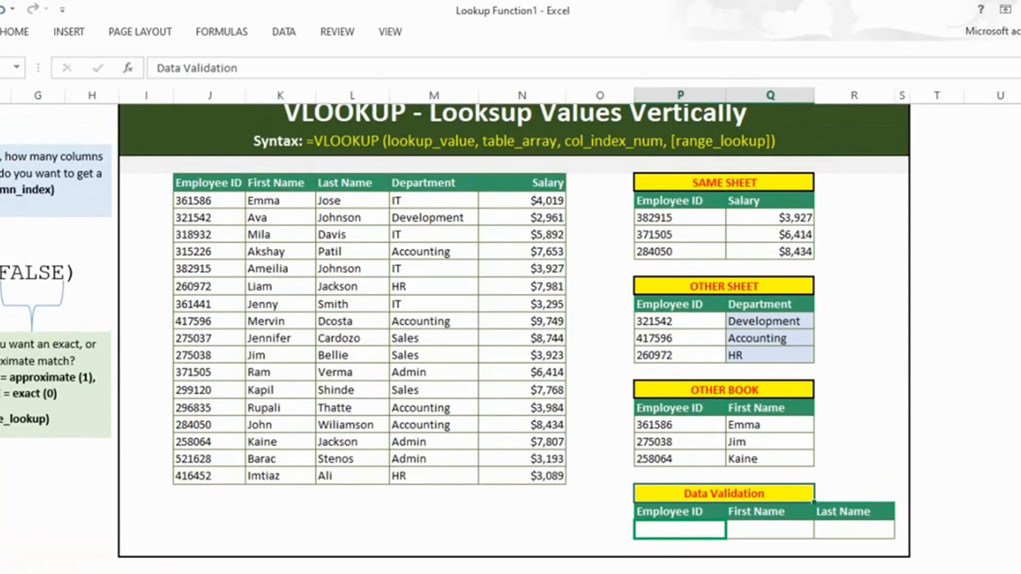
Step: Add data validation to P29, the Employee ID cell of the Data Validation table, allowing a List with source =$J$10:$J$26
left_click(680, 529)
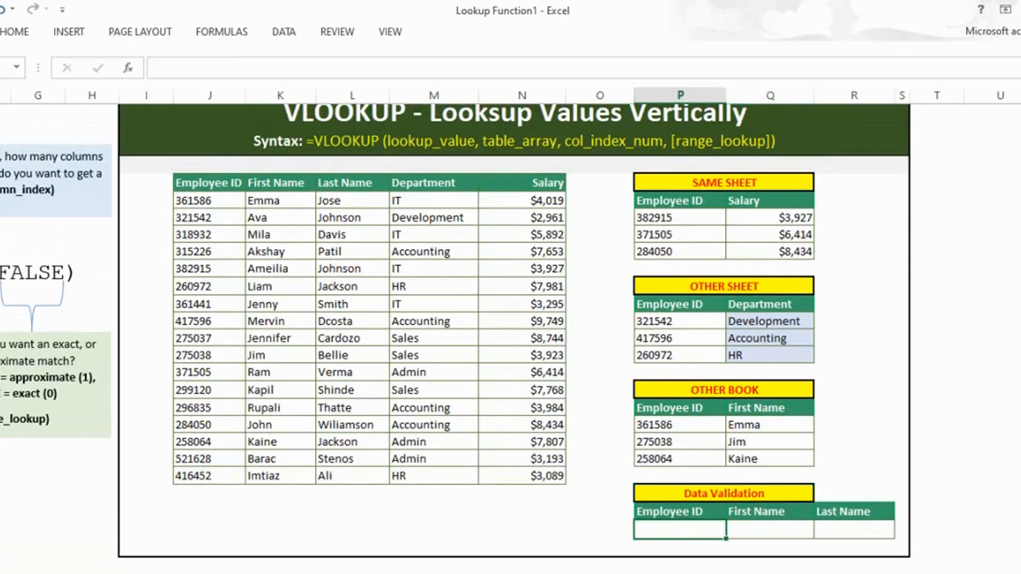
left_click(284, 31)
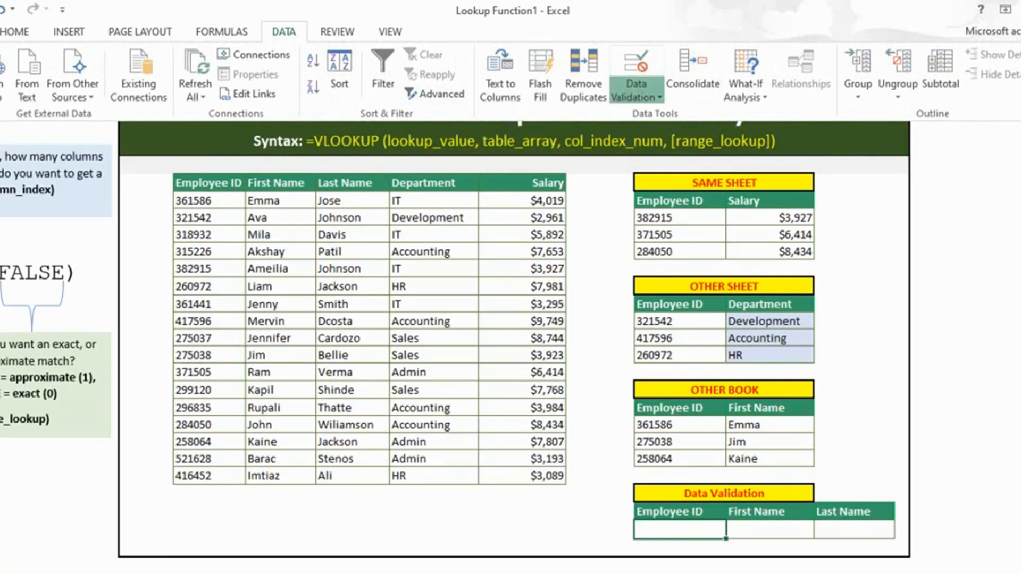
left_click(636, 96)
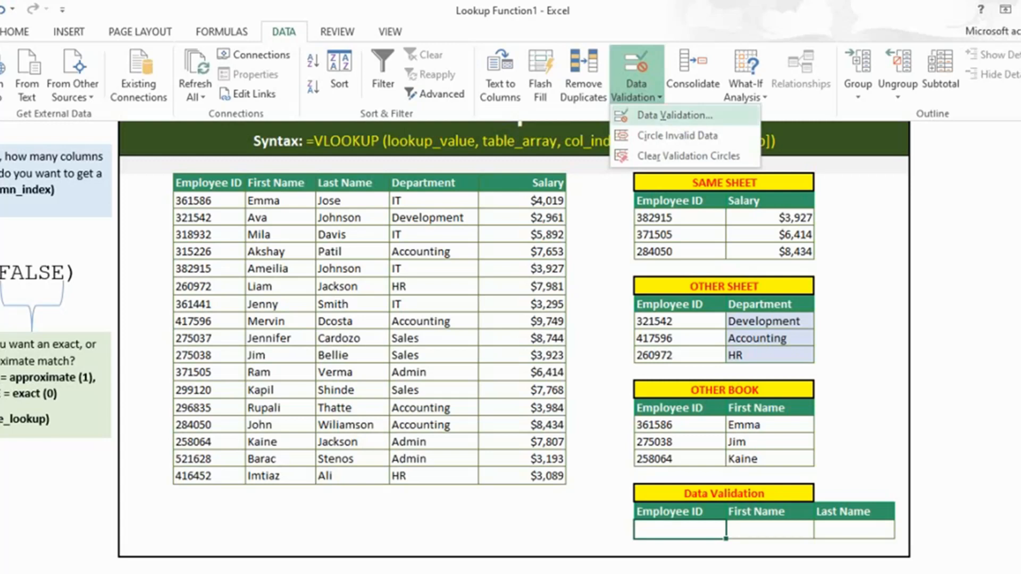
left_click(674, 115)
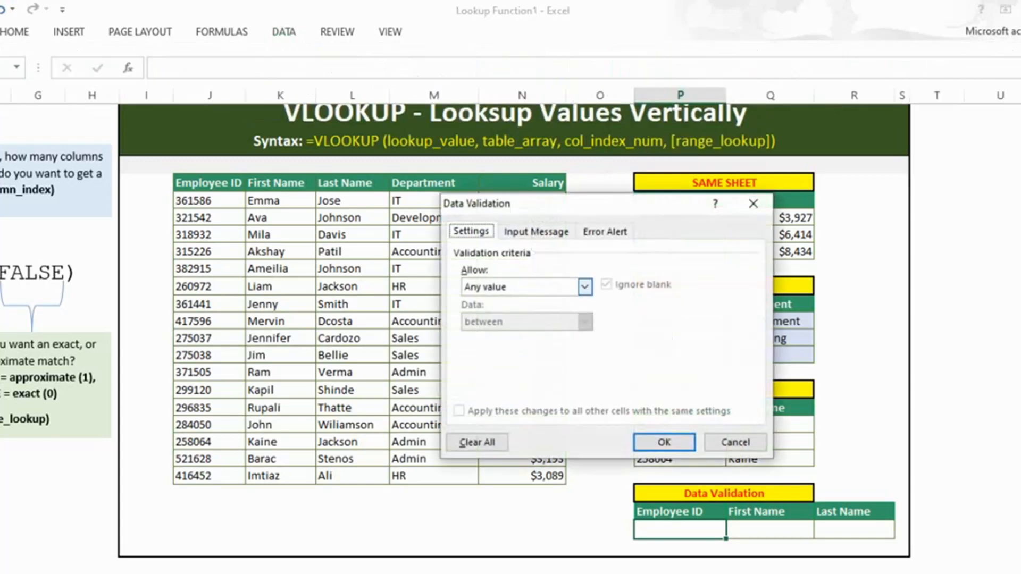
left_click(584, 287)
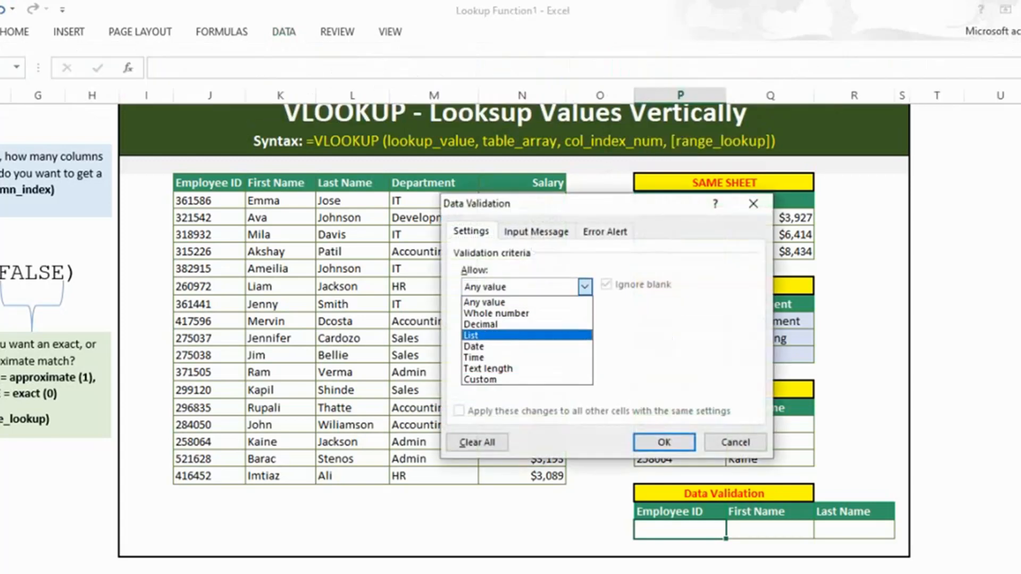
left_click(472, 335)
left_click(684, 356)
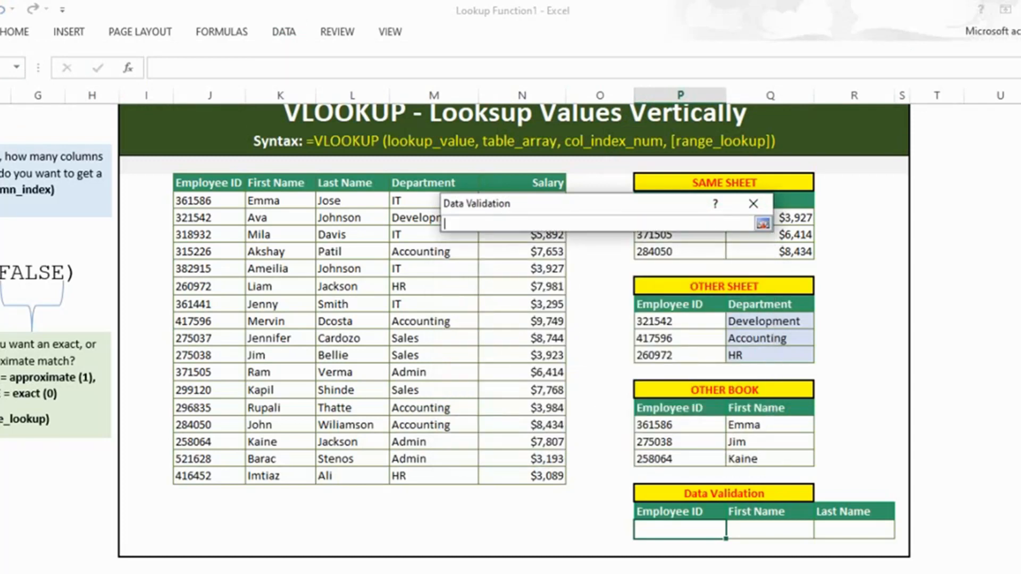
left_click_drag(202, 200, 228, 478)
left_click(762, 223)
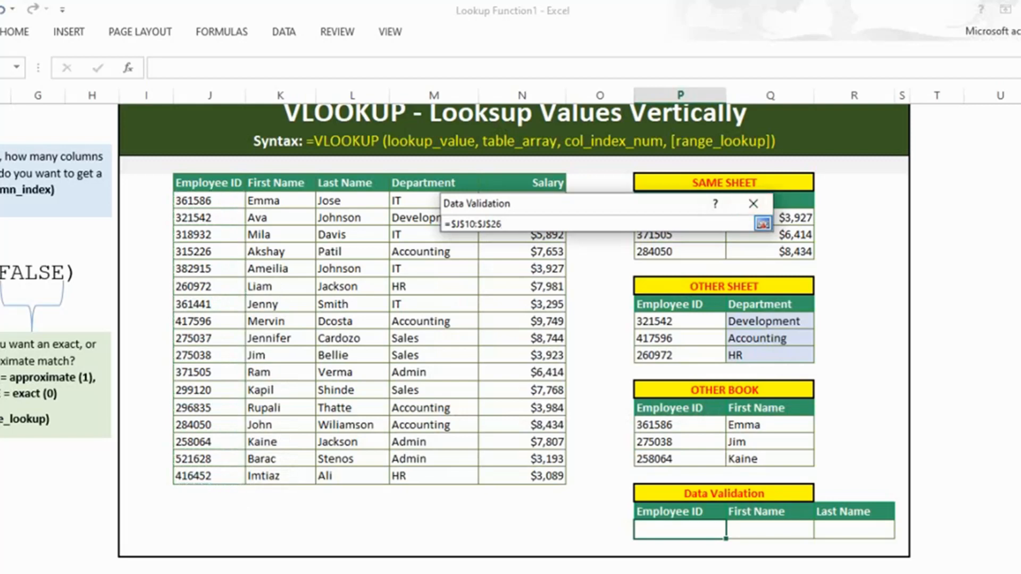
left_click(663, 442)
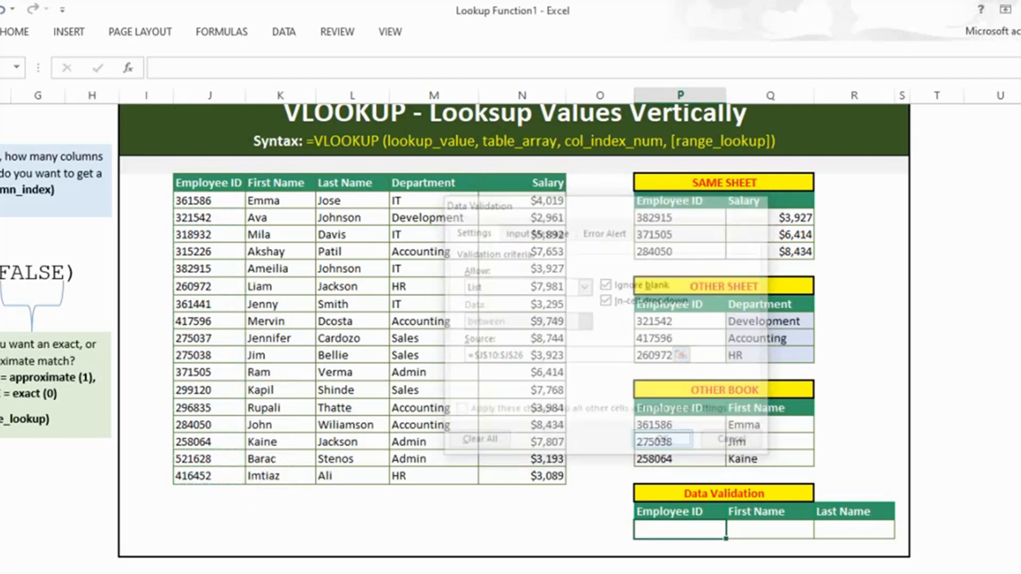
Step: Choose the employee ID from J11 in P29's validation list, and check the list's other options without changing the choice
left_click(733, 530)
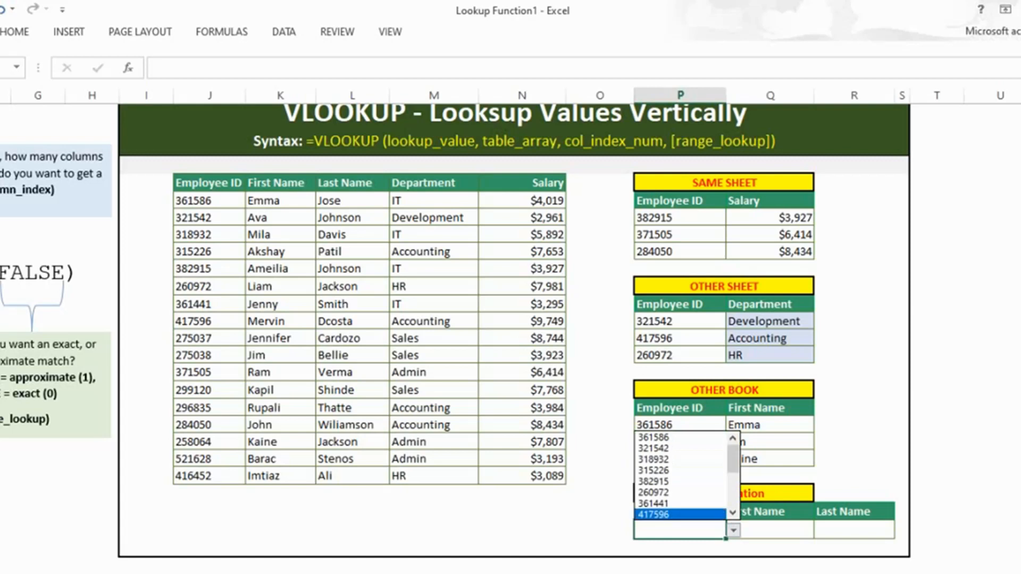
left_click(654, 447)
left_click(770, 530)
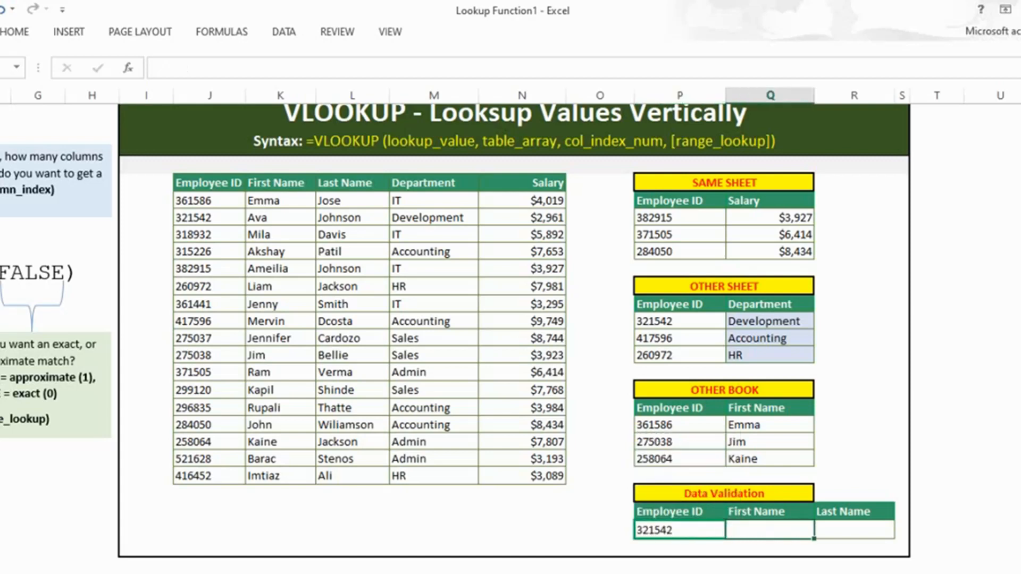
left_click(680, 530)
left_click(733, 530)
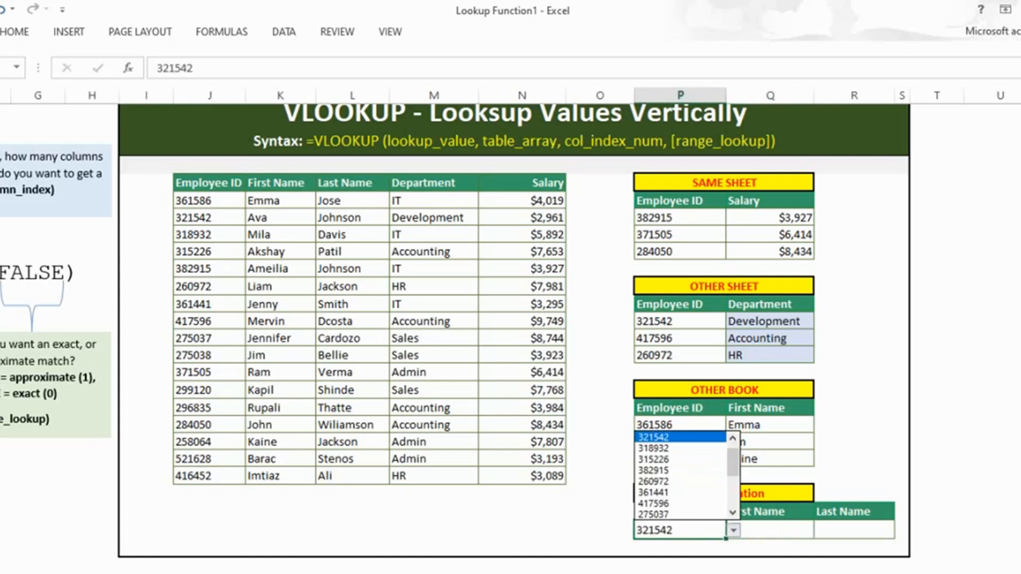
key("Escape")
Step: Fill Q29 and R29 with VLOOKUPs on P29 over J9:N26 for First Name and Last Name, using =VLOOKUP(P29,J9:N26,3,0) in R29
left_click_drag(209, 182, 458, 428)
left_click_drag(457, 428, 532, 475)
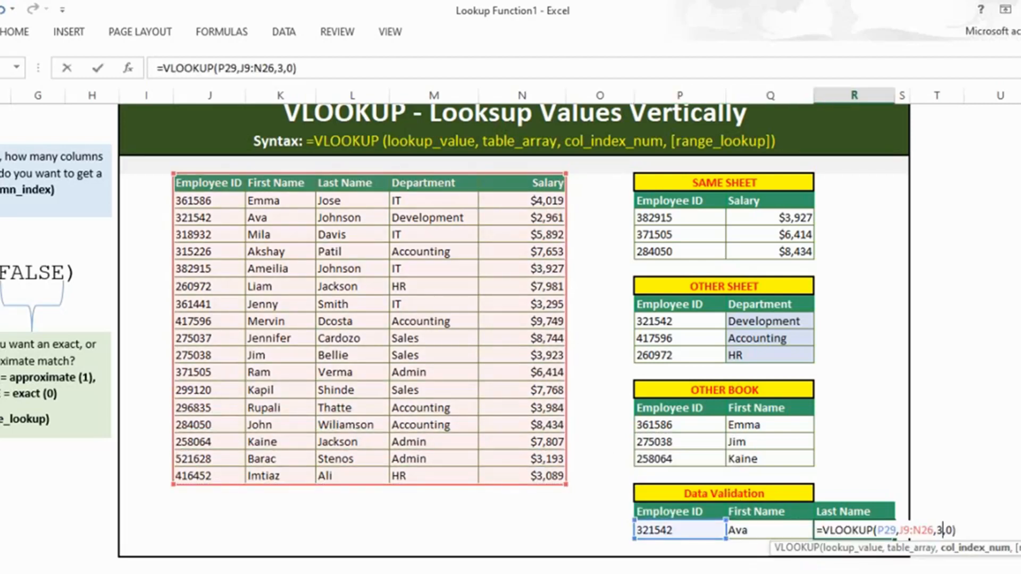
key("Return")
left_click(854, 530)
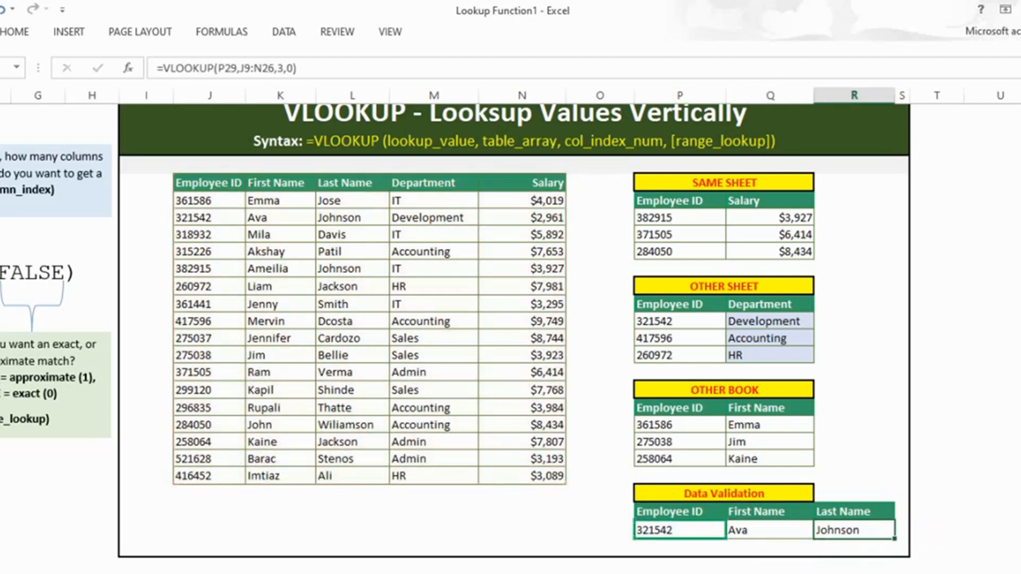
Step: Change P29 to the employee ID from J14 using its validation list, and compare the names with the matching row of the employee table
left_click(679, 530)
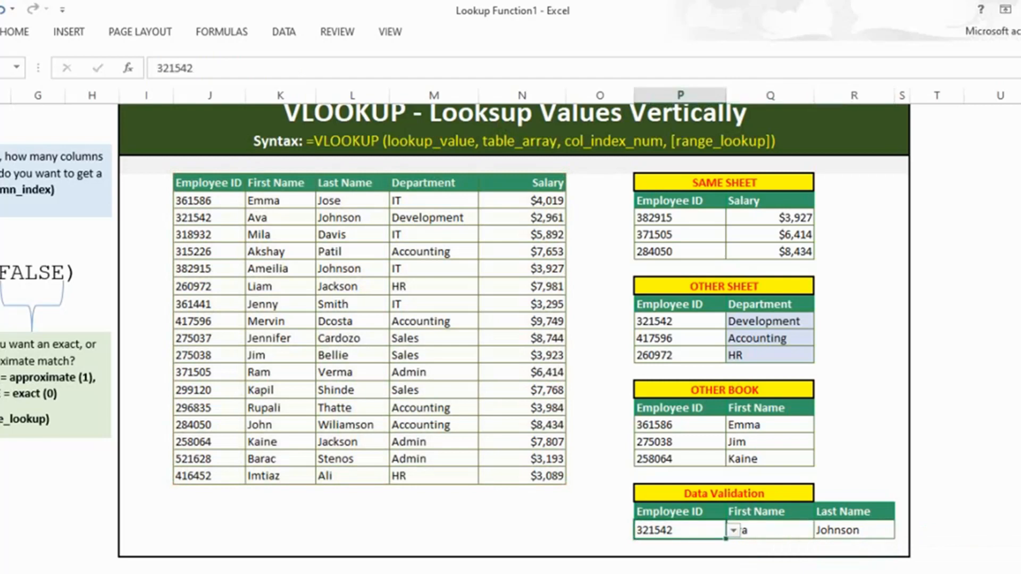
left_click(733, 531)
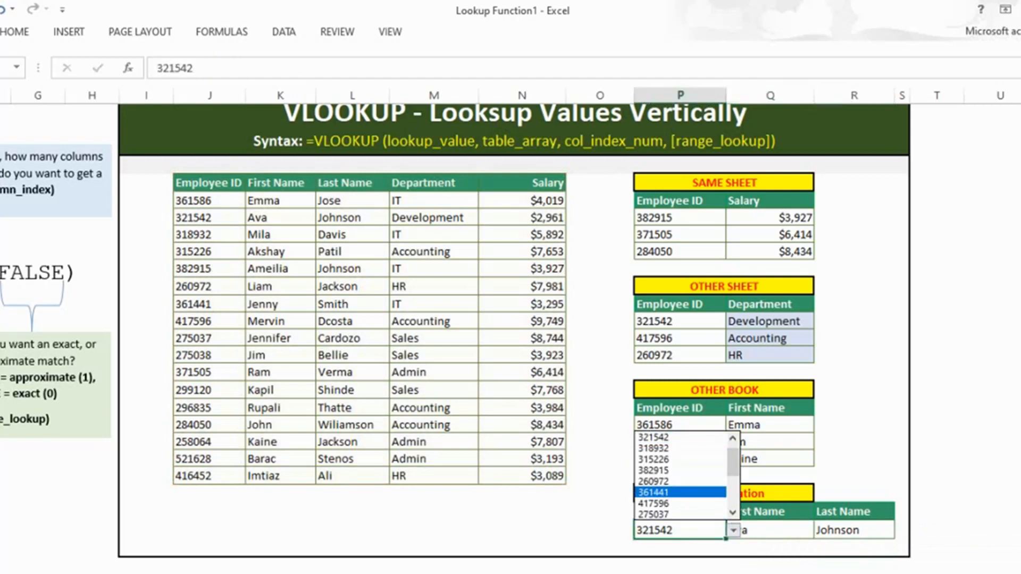
left_click(671, 471)
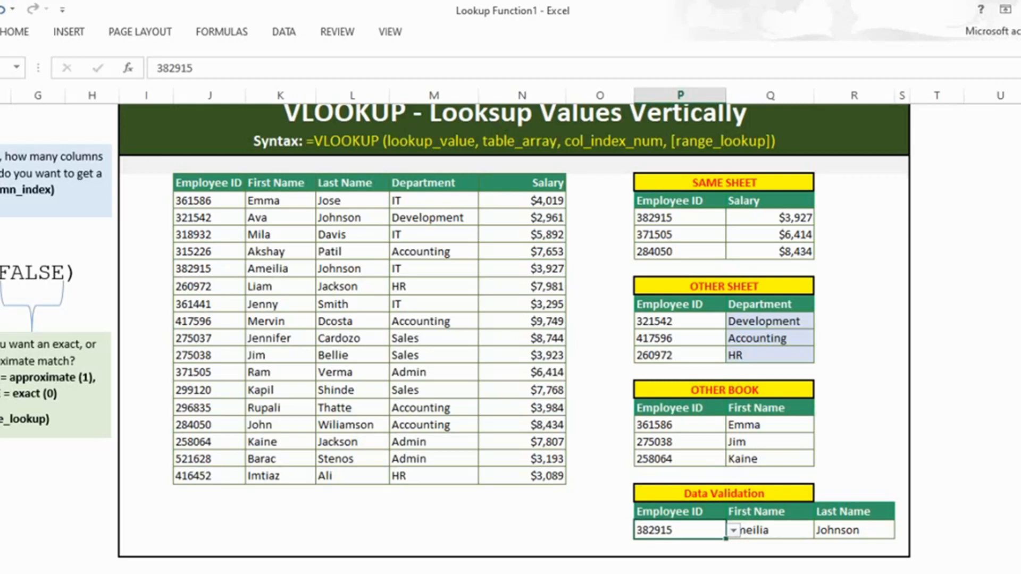
left_click_drag(207, 268, 547, 268)
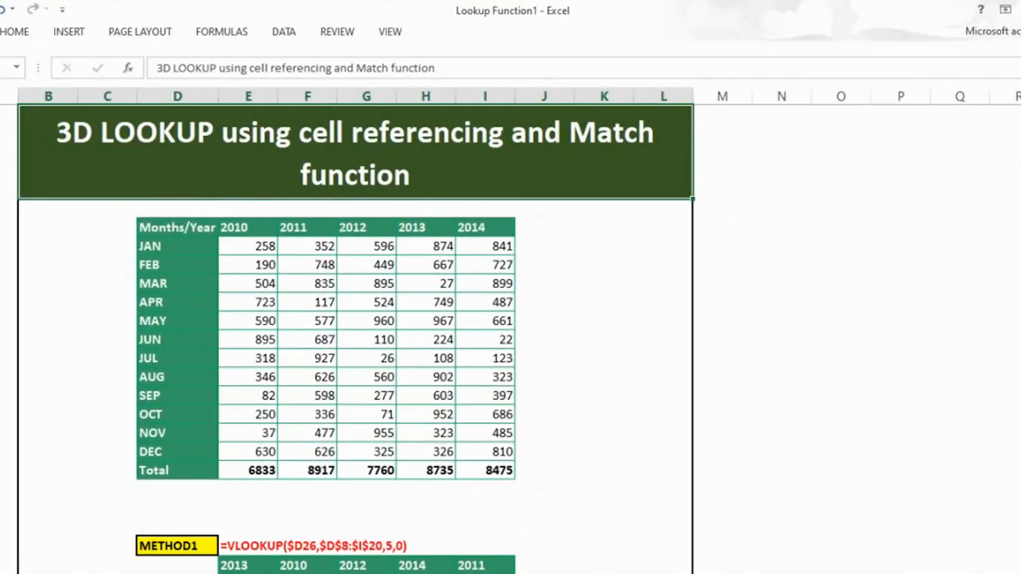
Step: Examine the month-by-year table D7:I20 on the 3D LOOKUP sheet, including the JAN and MAR values under 2010
scroll(355, 340, "down", 1)
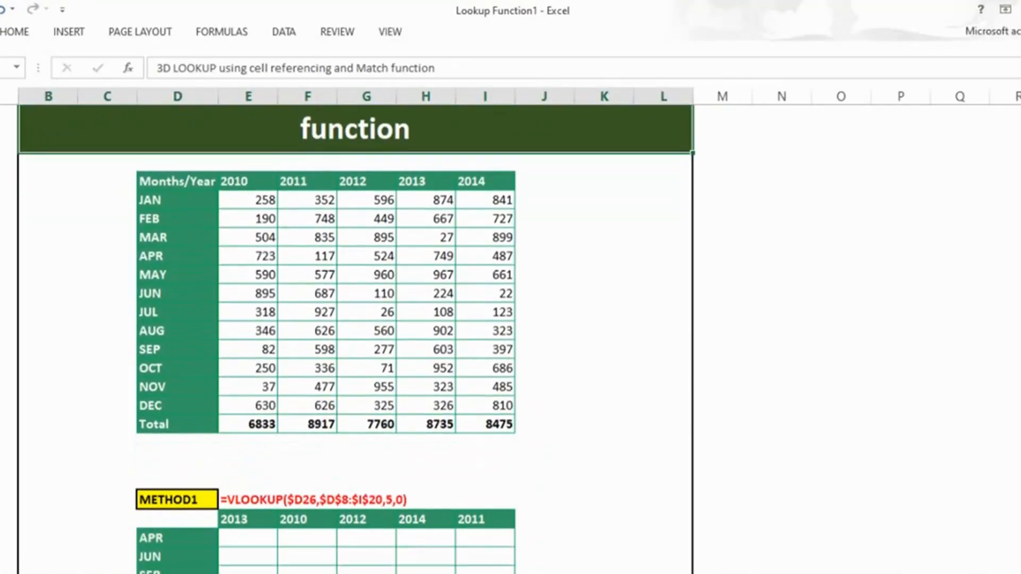
left_click_drag(178, 171, 491, 414)
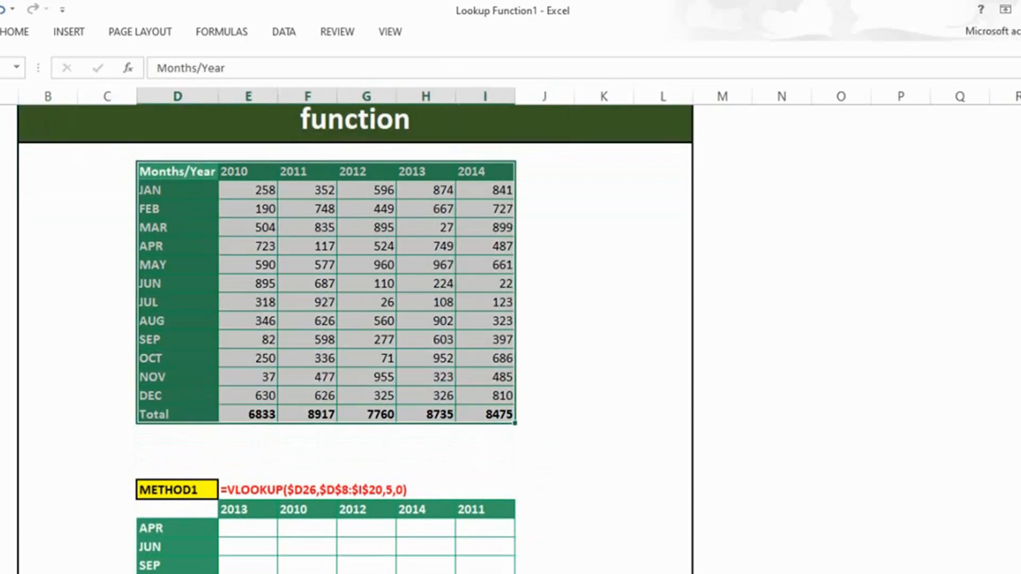
scroll(355, 340, "up", 1)
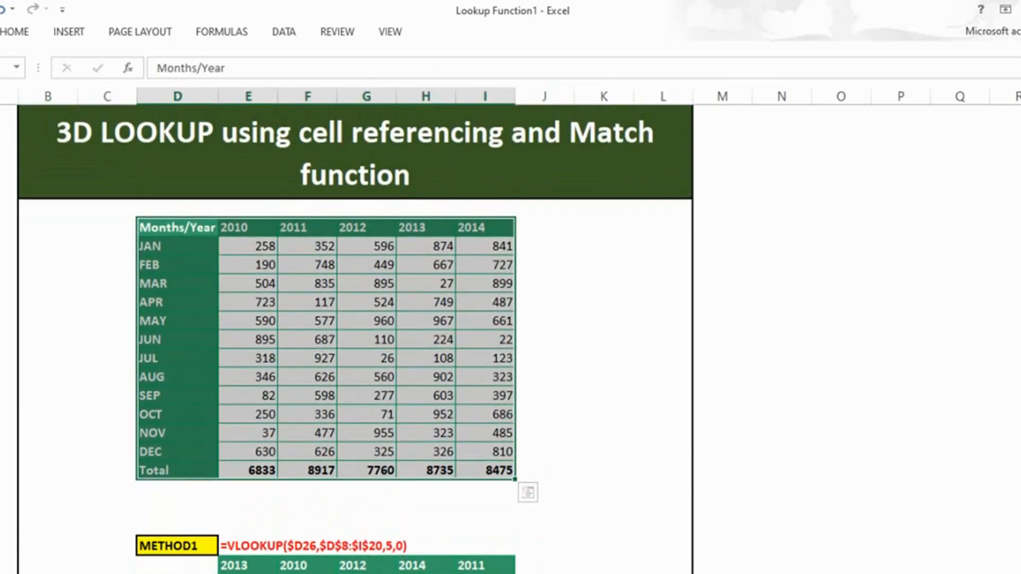
left_click(177, 246)
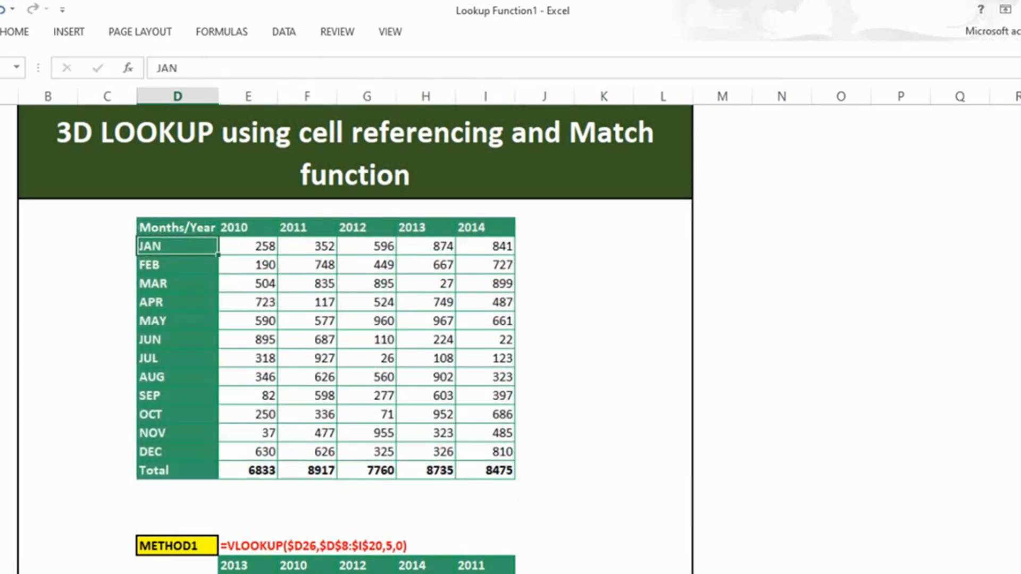
left_click(248, 246)
left_click_drag(177, 283, 248, 283)
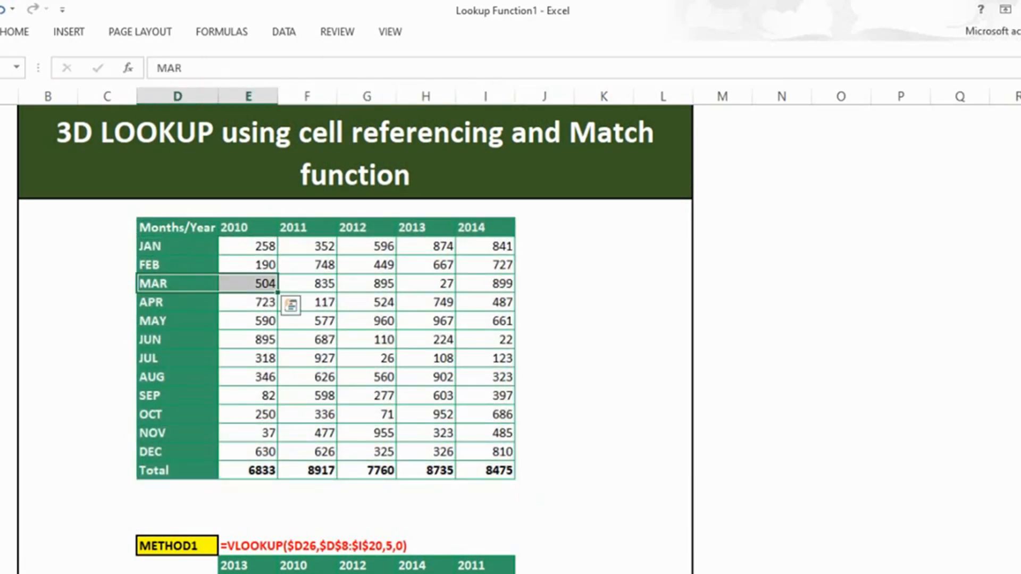
Step: Start a VLOOKUP formula in E26, the APR/2013 cell of the METHOD1 table, with $D26 as the column-locked lookup value
scroll(355, 340, "down", 1)
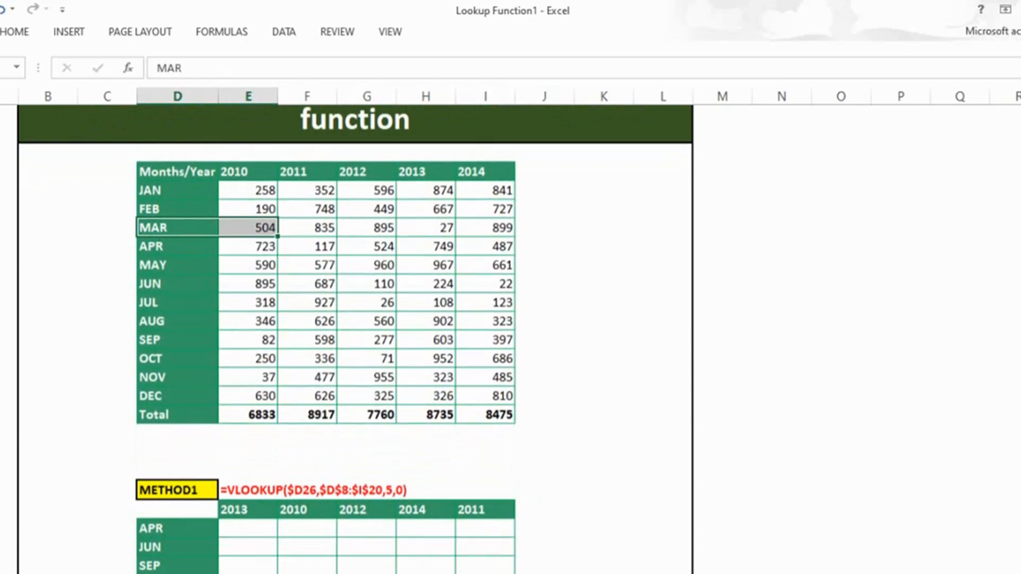
left_click(248, 528)
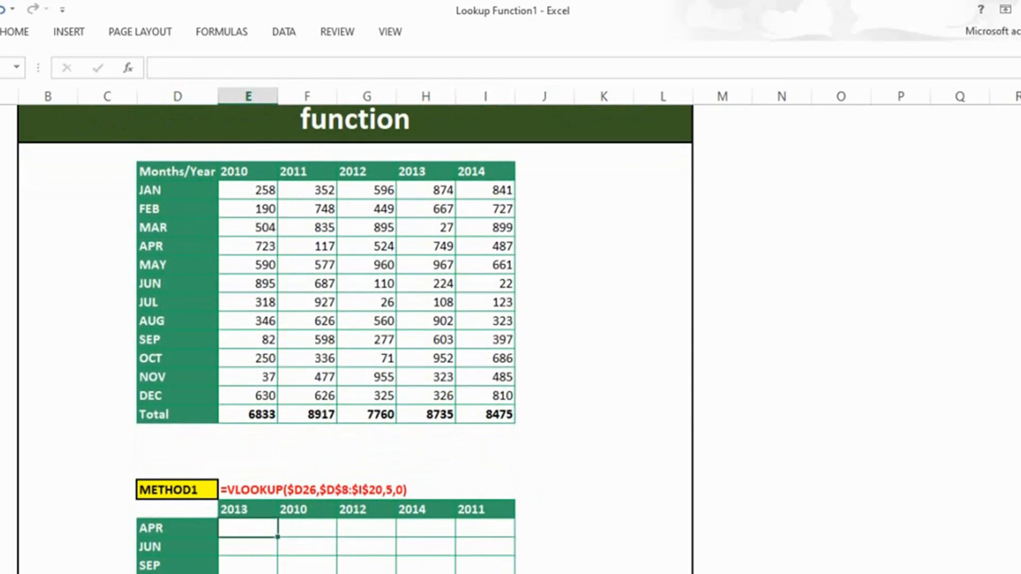
type("=vlo")
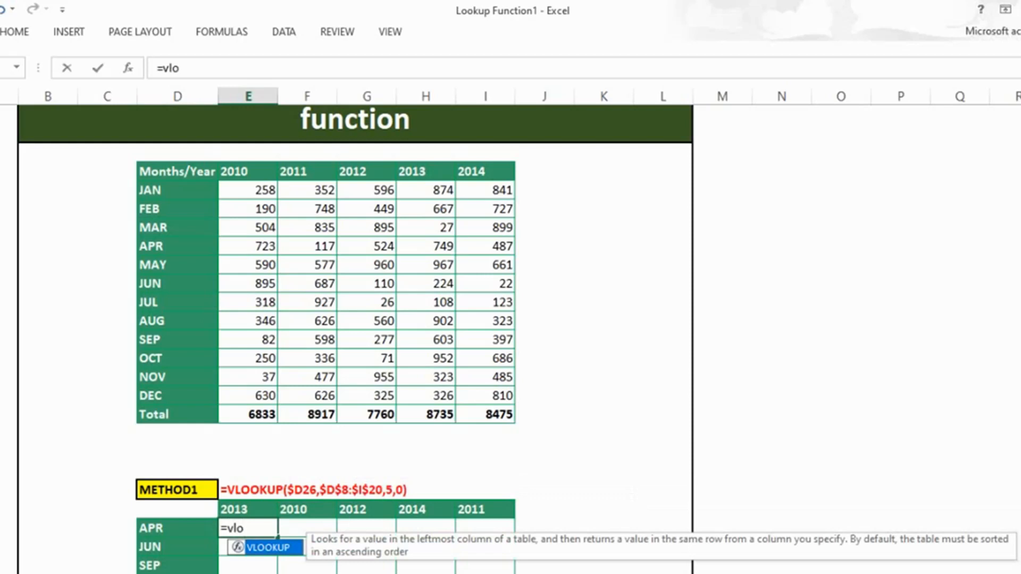
key("Tab")
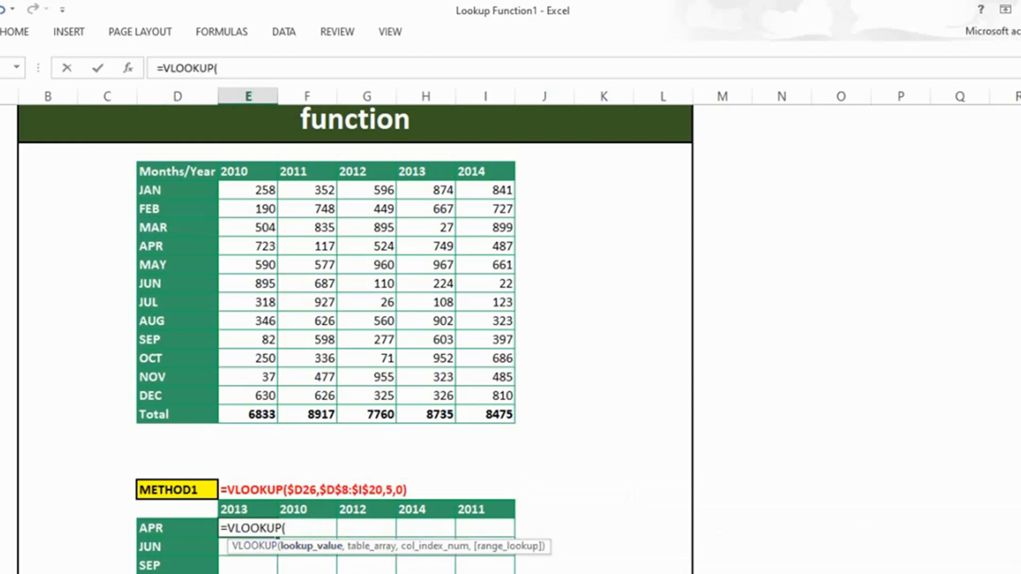
key("Left")
key("F4")
key("F4")
key("F4")
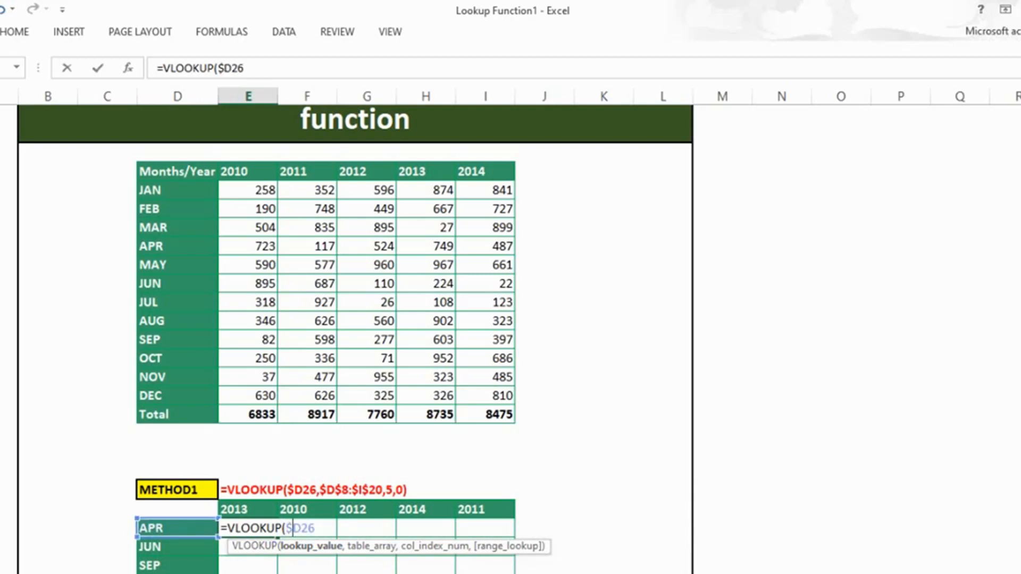
left_click(314, 528)
type(",")
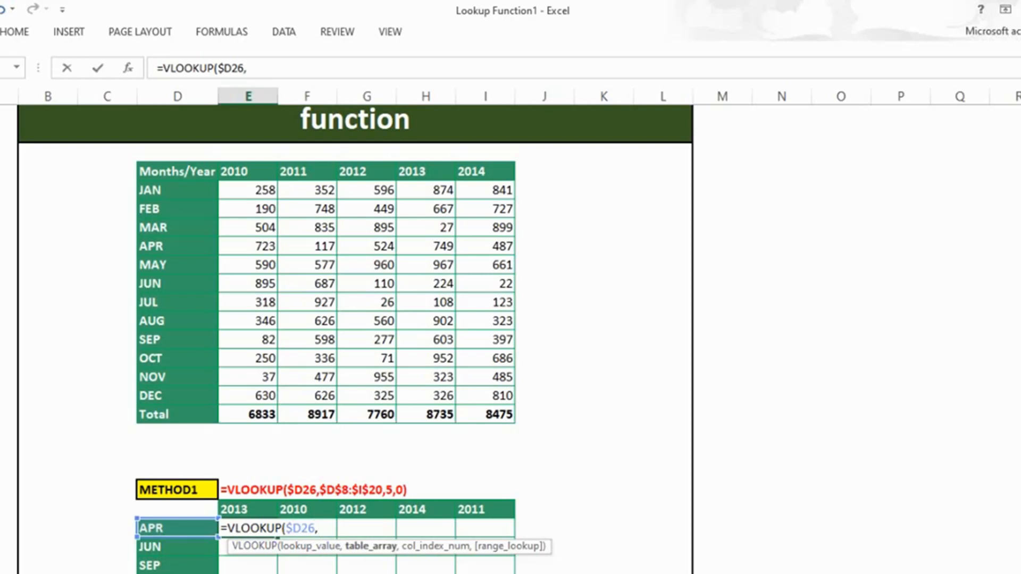
Step: Complete the E26 formula as =VLOOKUP($D26,$D$7:$I$20,2,0), with the month-by-year table as absolute range and an exact match
left_click_drag(160, 172, 384, 282)
left_click_drag(453, 345, 513, 420)
key("F4")
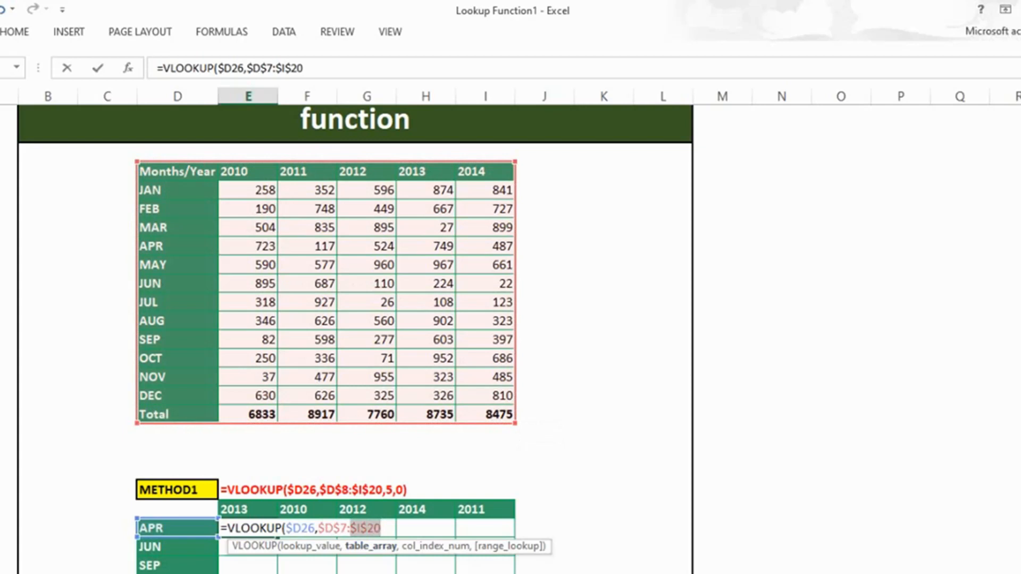
type(",2")
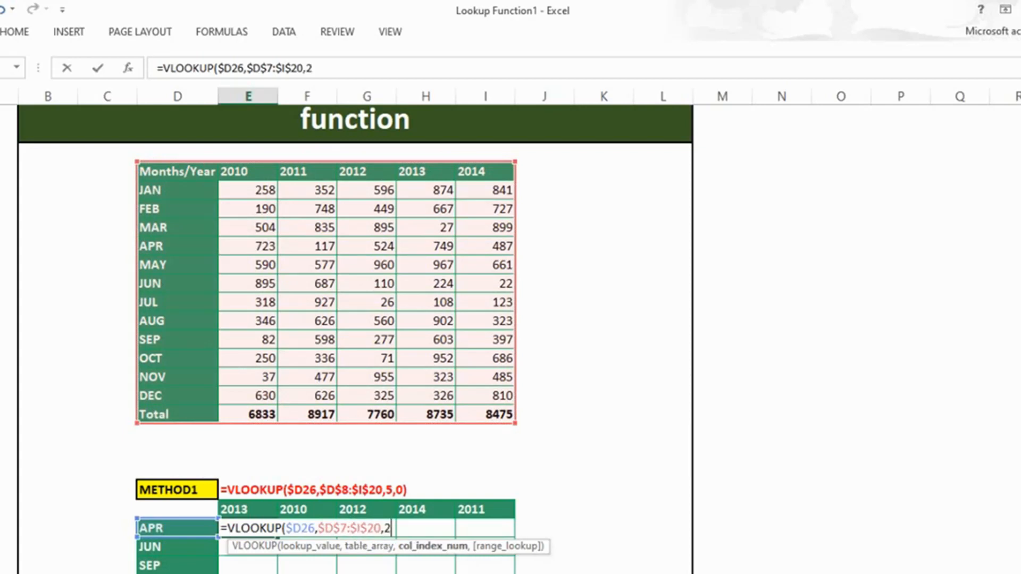
type(",")
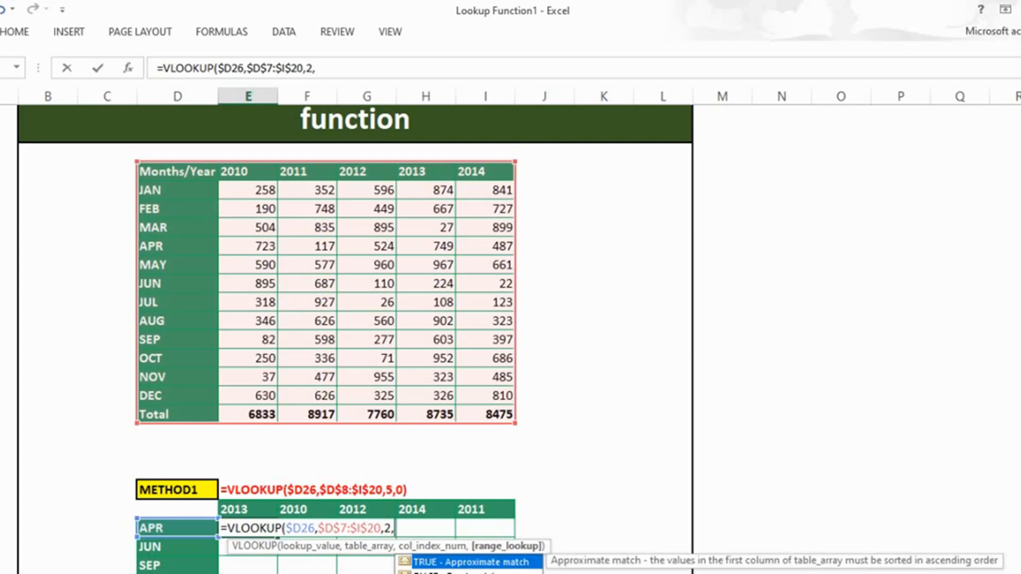
type("0")
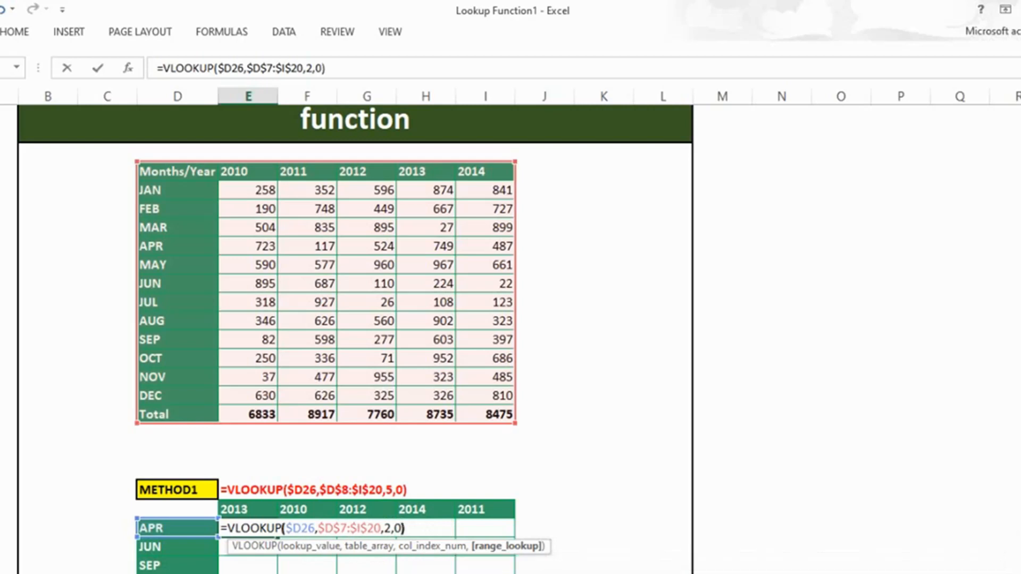
type(")")
key("Return")
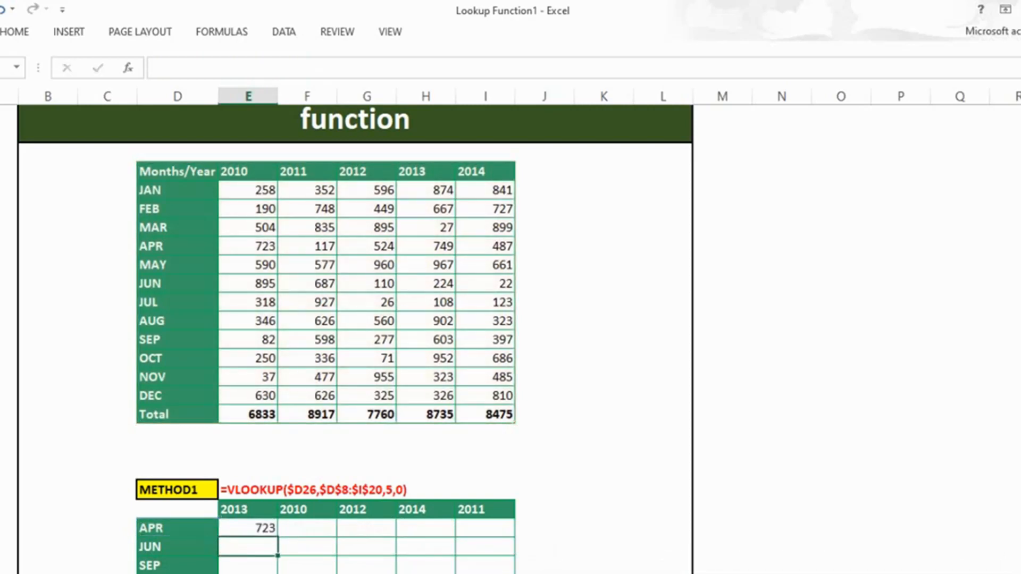
Step: Review the VLOOKUP formula in E26 and compare the METHOD1 results with the month-by-year table and the METHOD2 layout
key("Up")
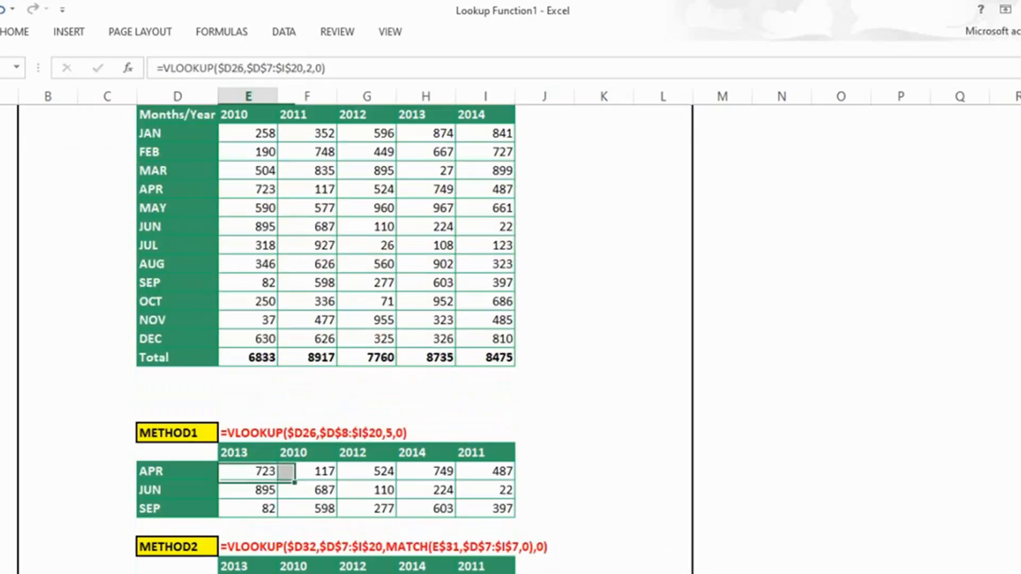
key("F2")
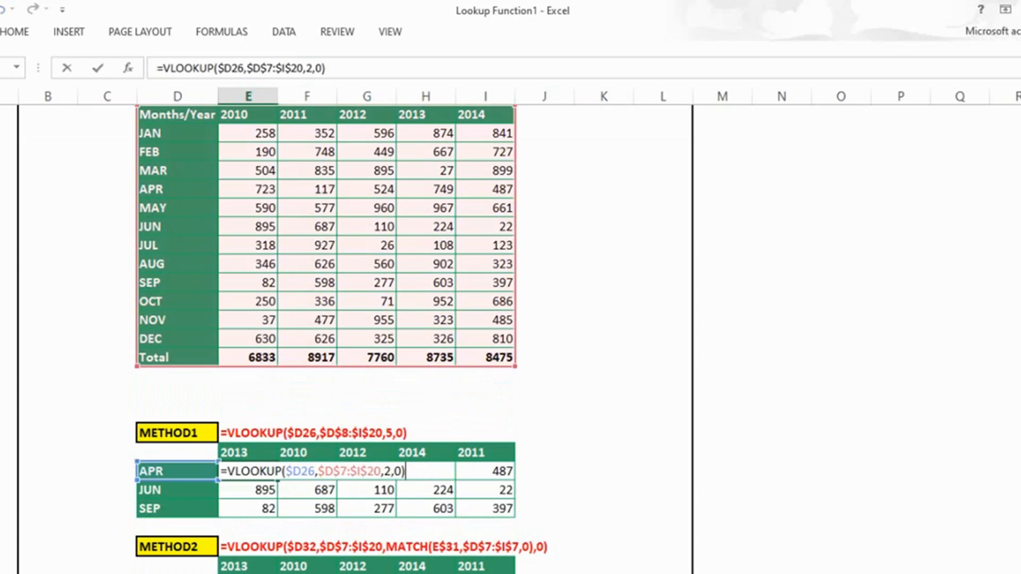
key("Return")
key("F2")
key("Return")
key("F2")
key("Escape")
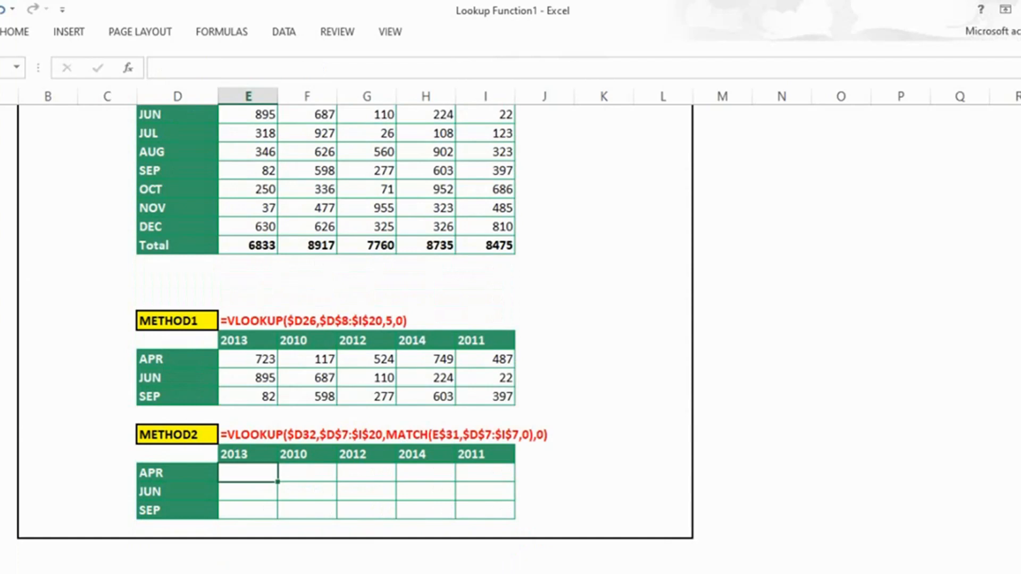
left_click_drag(178, 415, 178, 435)
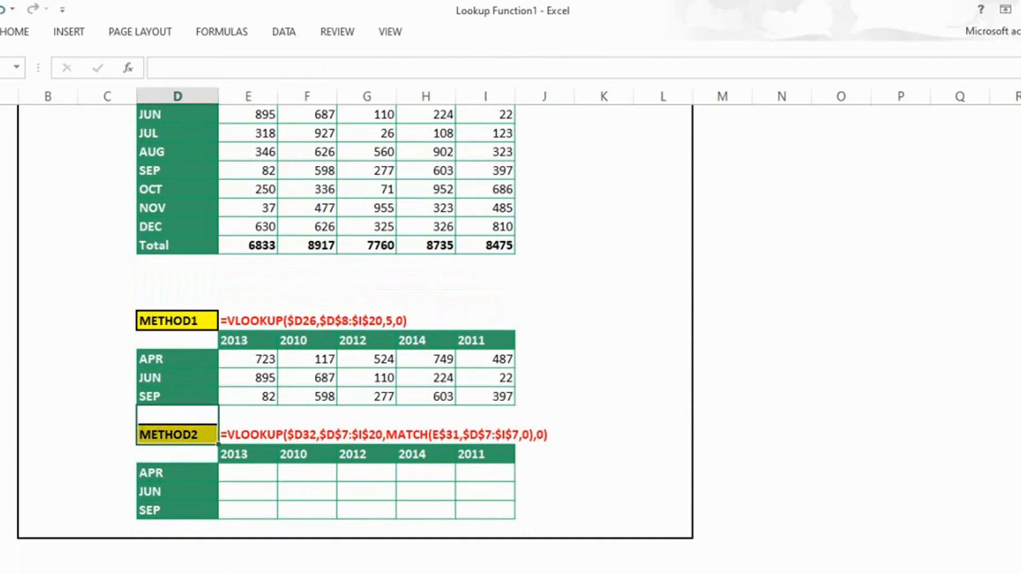
scroll(326, 319, "up", 2)
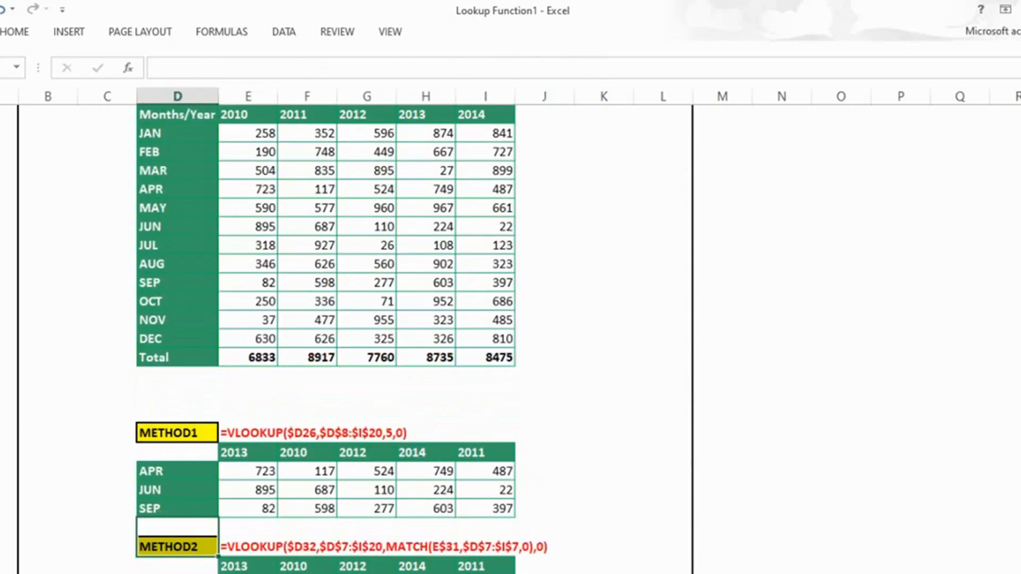
scroll(325, 340, "down", 2)
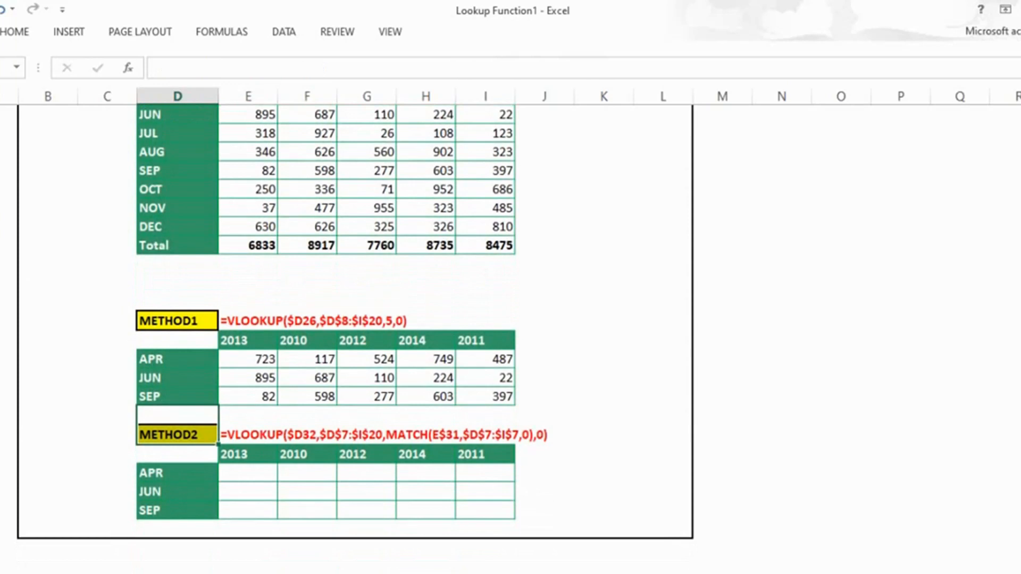
Step: Start a VLOOKUP formula in E32, the APR/2013 cell of the METHOD2 table, with $D32 as the column-locked lookup value
left_click(248, 473)
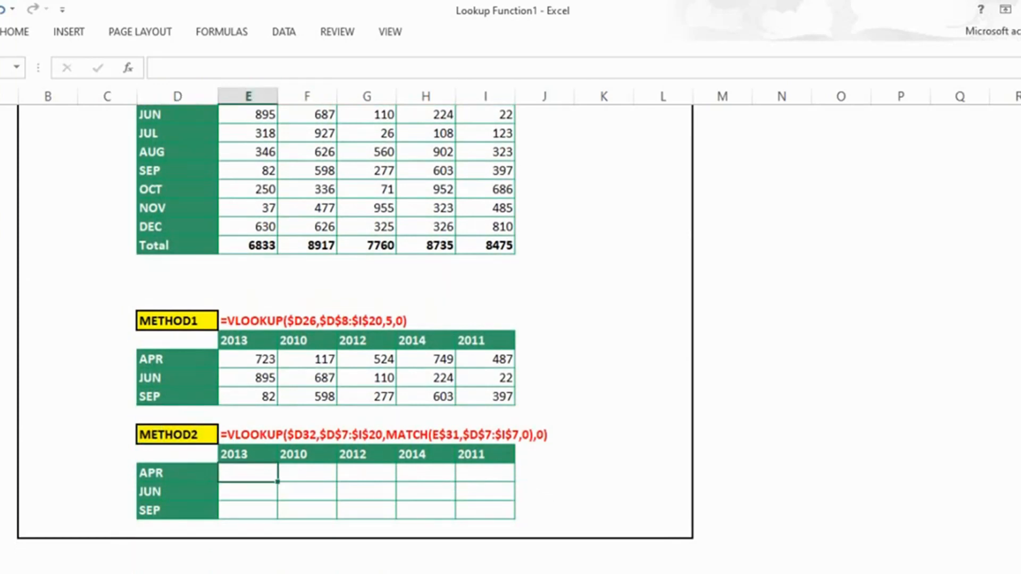
type("=vlo")
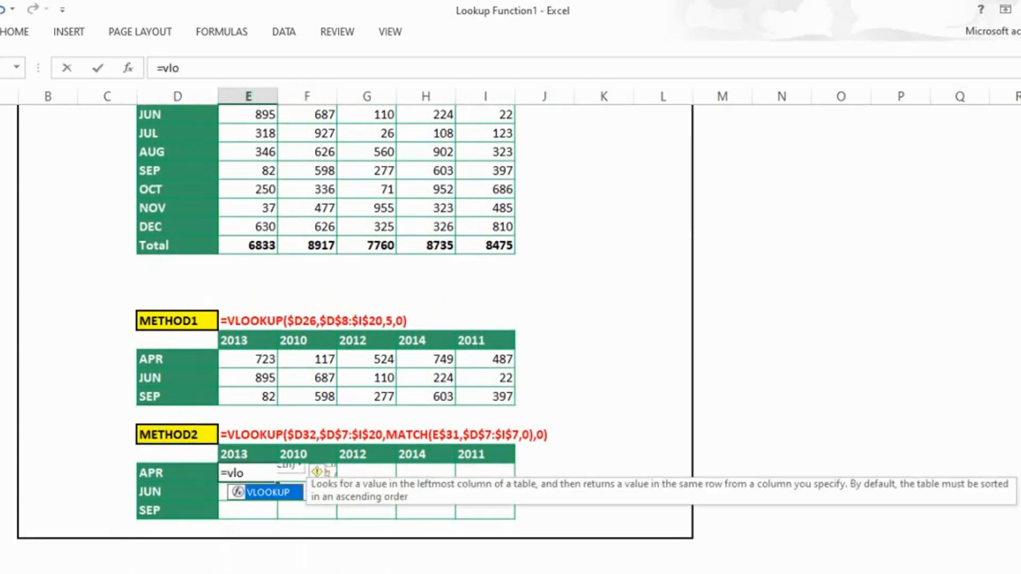
key("Tab")
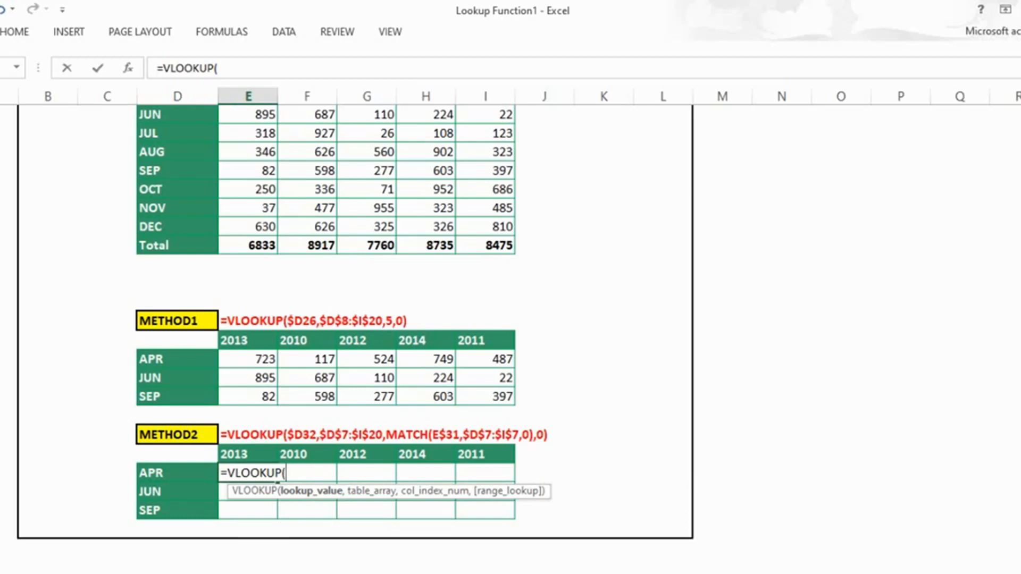
key("Left")
key("F4")
key("F4")
key("F4")
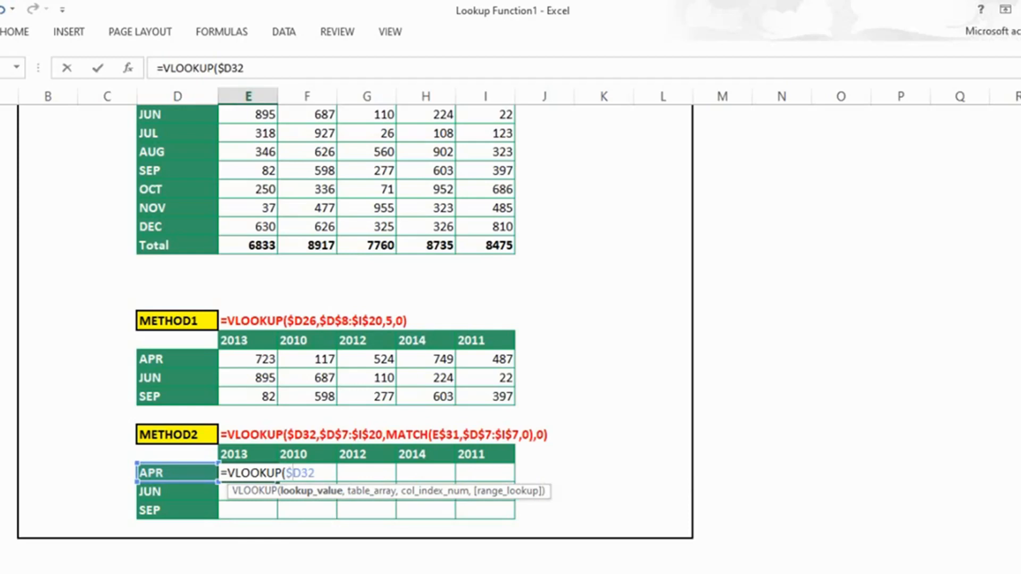
Step: Add the month-by-year table as the absolute table array $D$7:$I$20 in the E32 formula
type(",")
scroll(354, 319, "up", 3)
left_click_drag(177, 171, 494, 418)
scroll(495, 417, "down", 5)
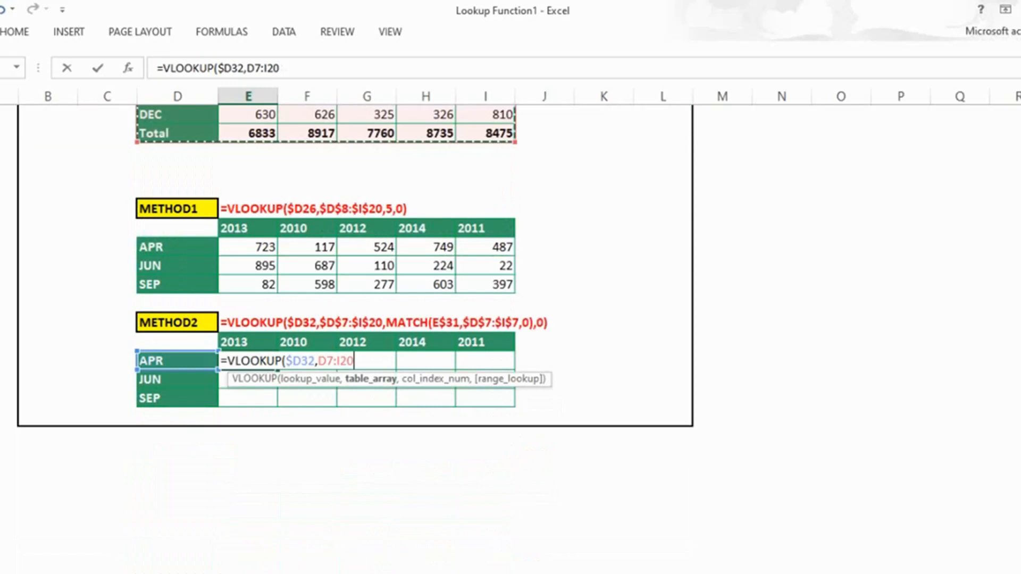
left_click(327, 361)
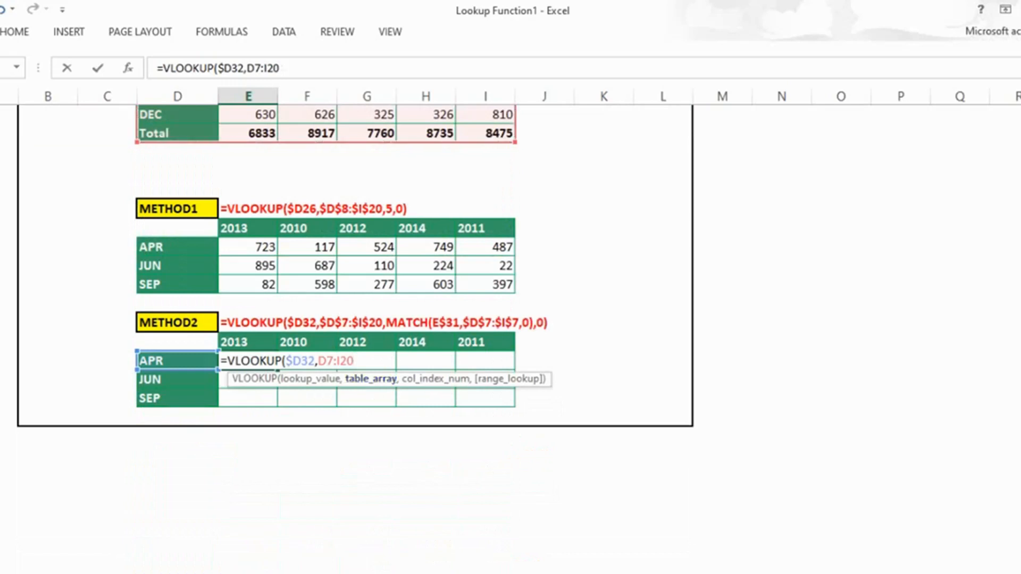
key("F4")
key("Right")
key("Right")
key("F4")
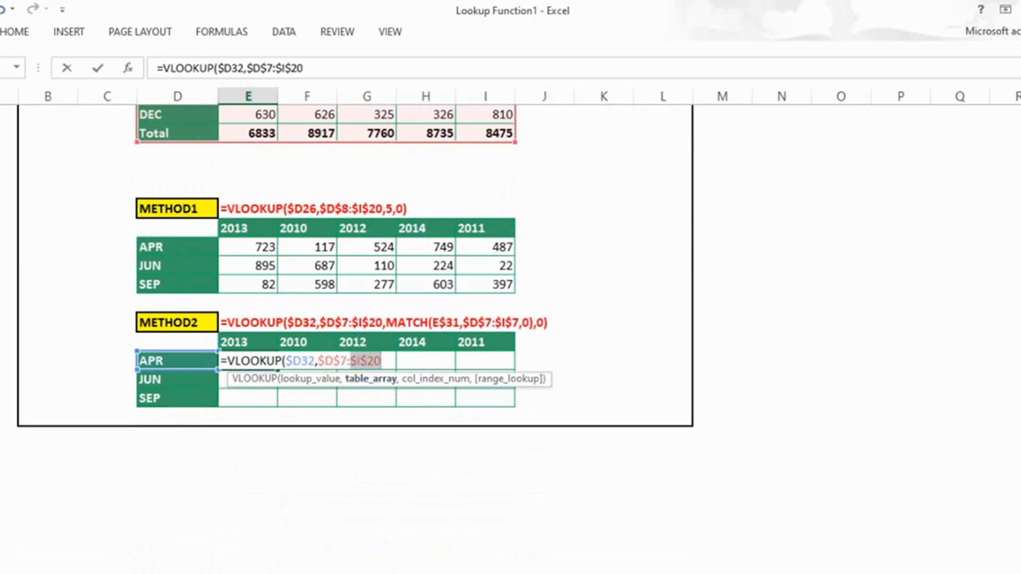
type(",")
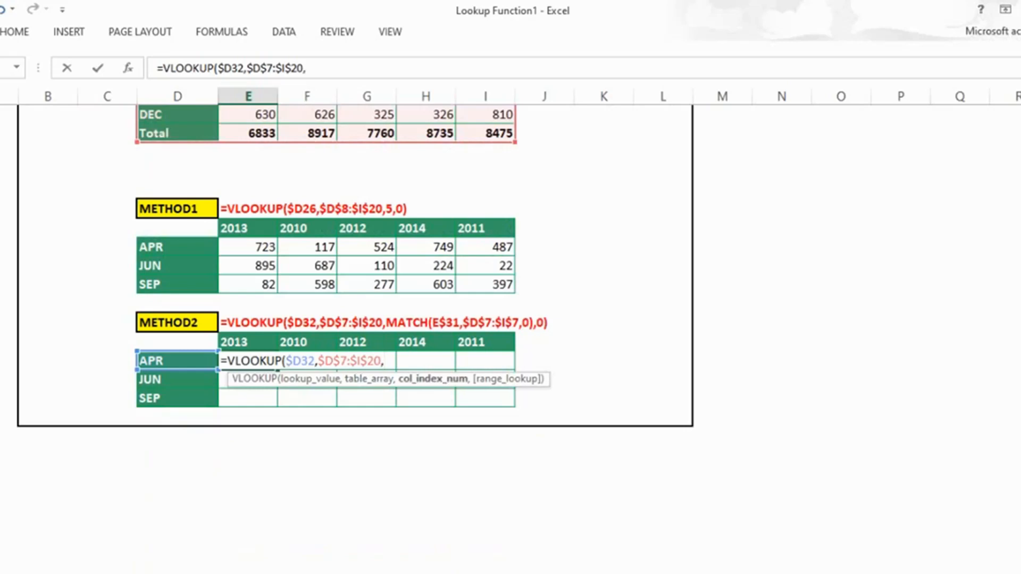
Step: Complete the E32 formula with MATCH(E$31,$D$7:$I$7,0) as the column index and 0 for an exact match
type("mat")
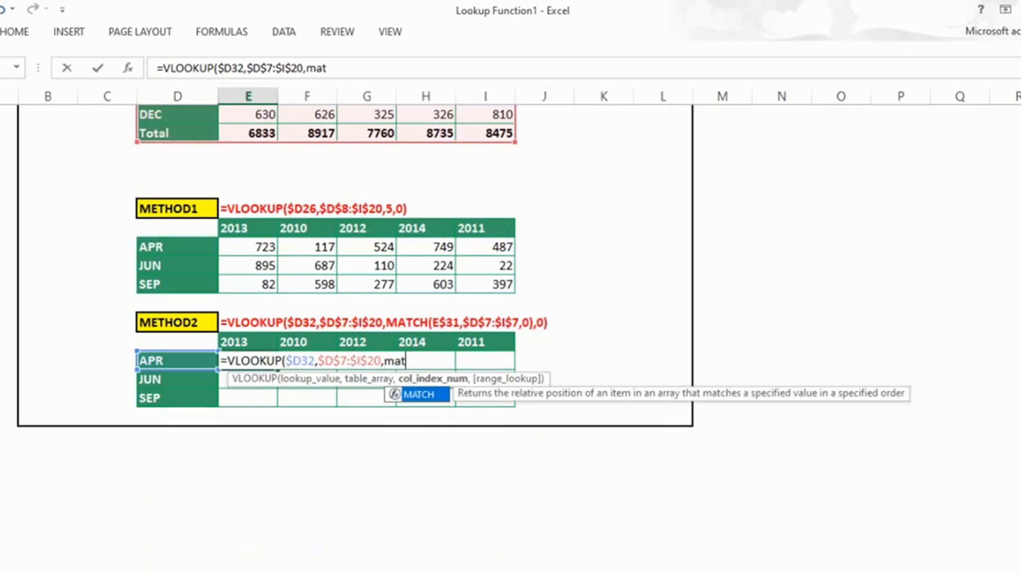
key("Tab")
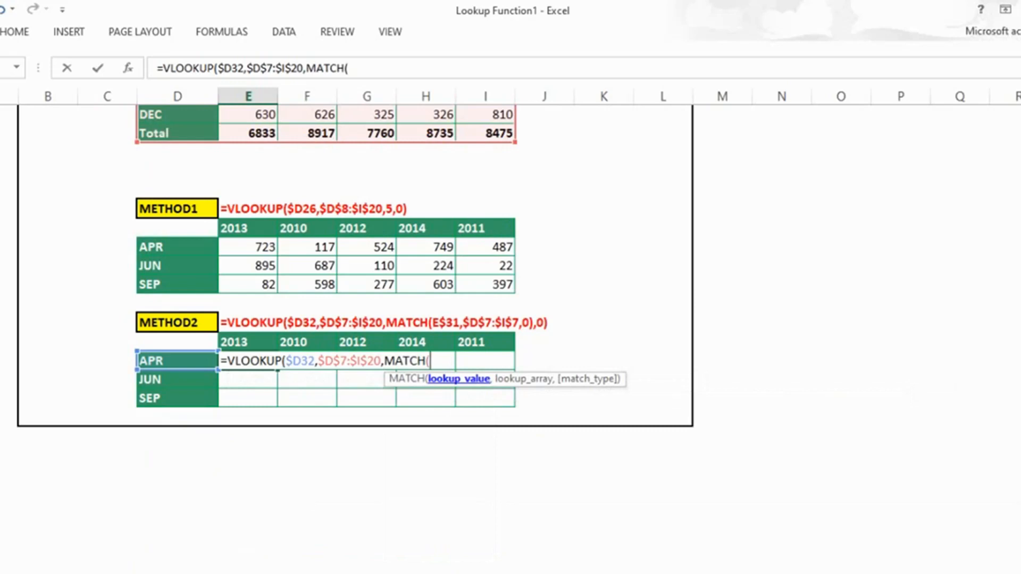
left_click(248, 342)
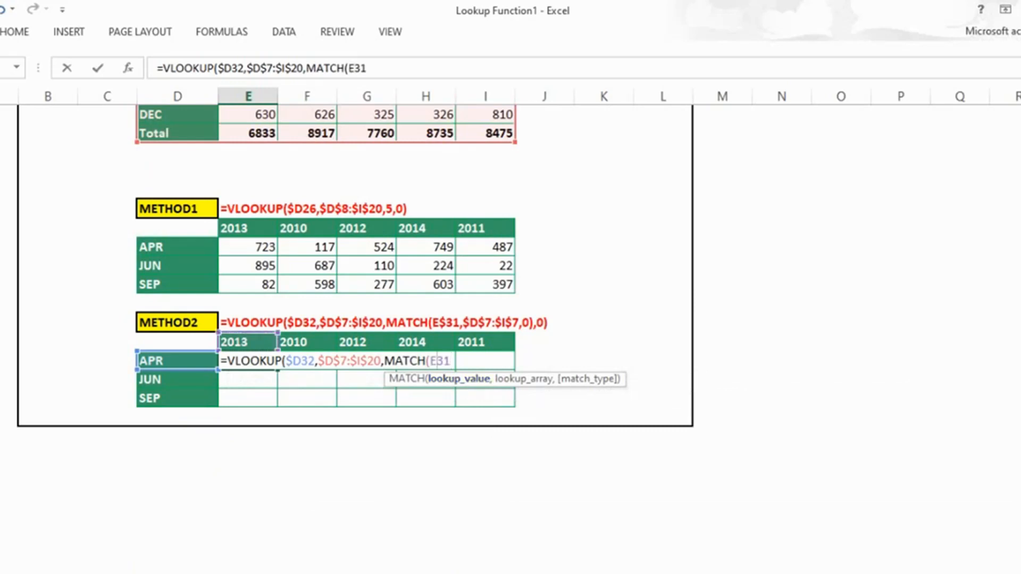
key("F4")
key("F4")
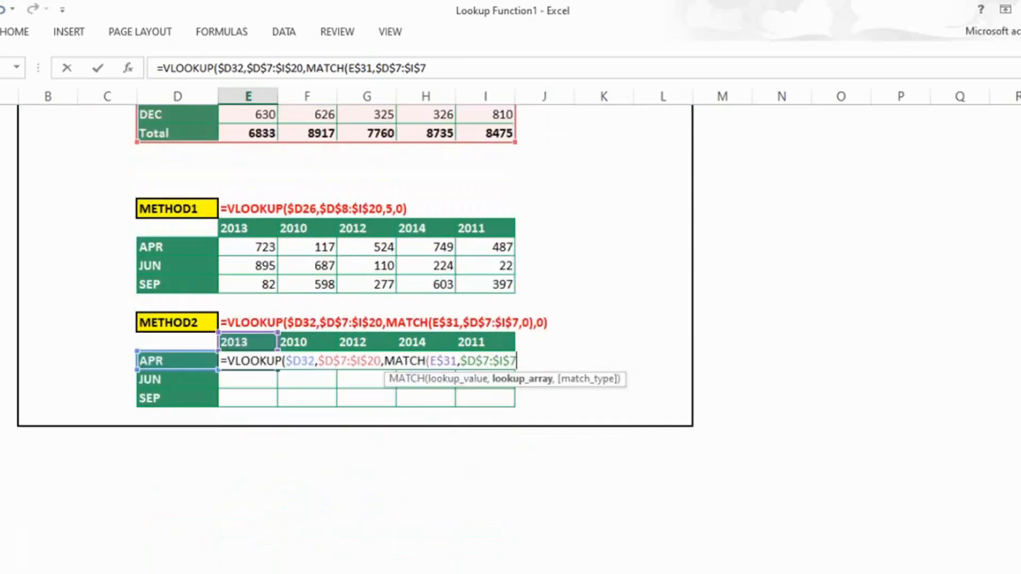
type(",")
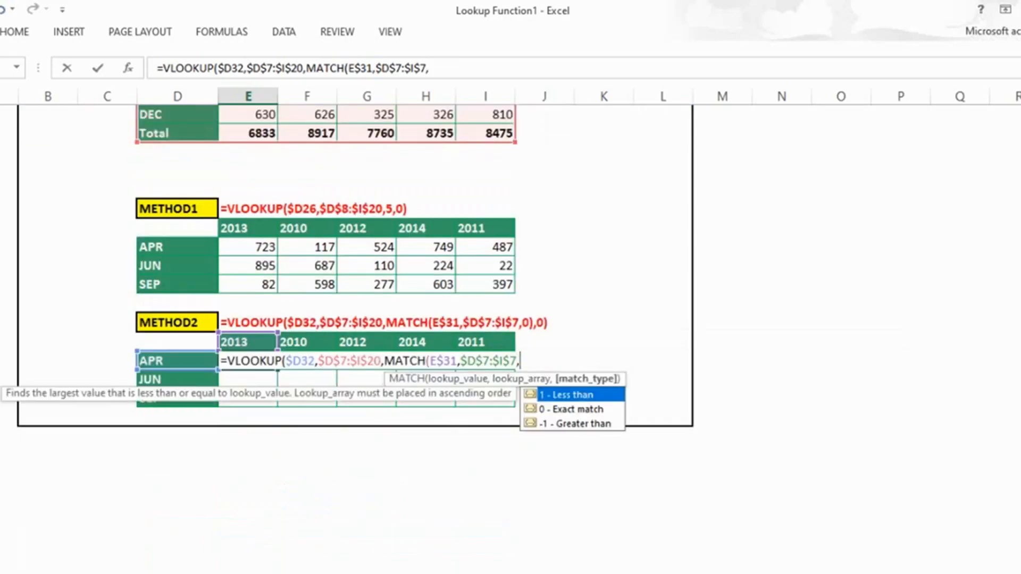
type("0),0")
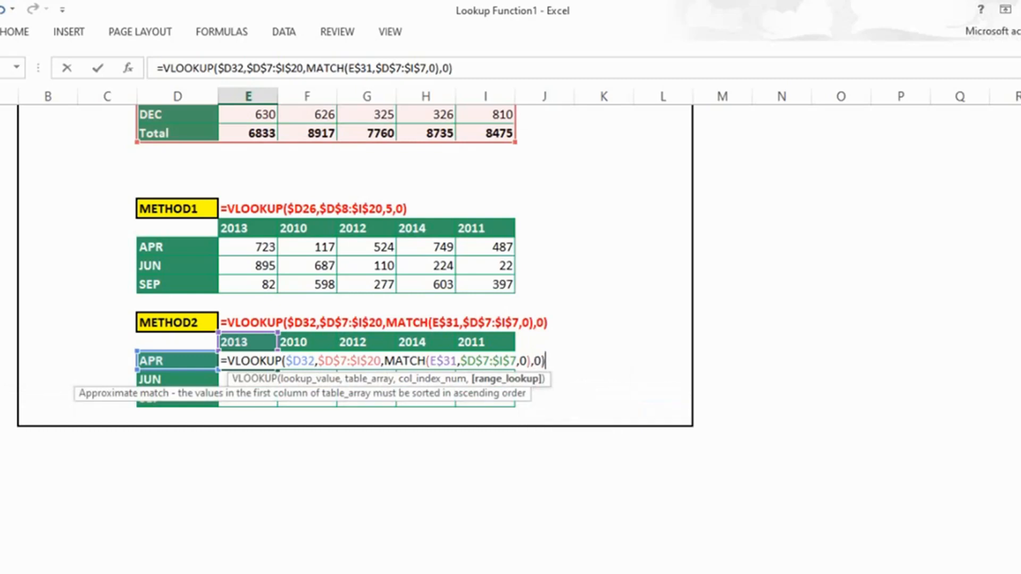
type(")")
key("Return")
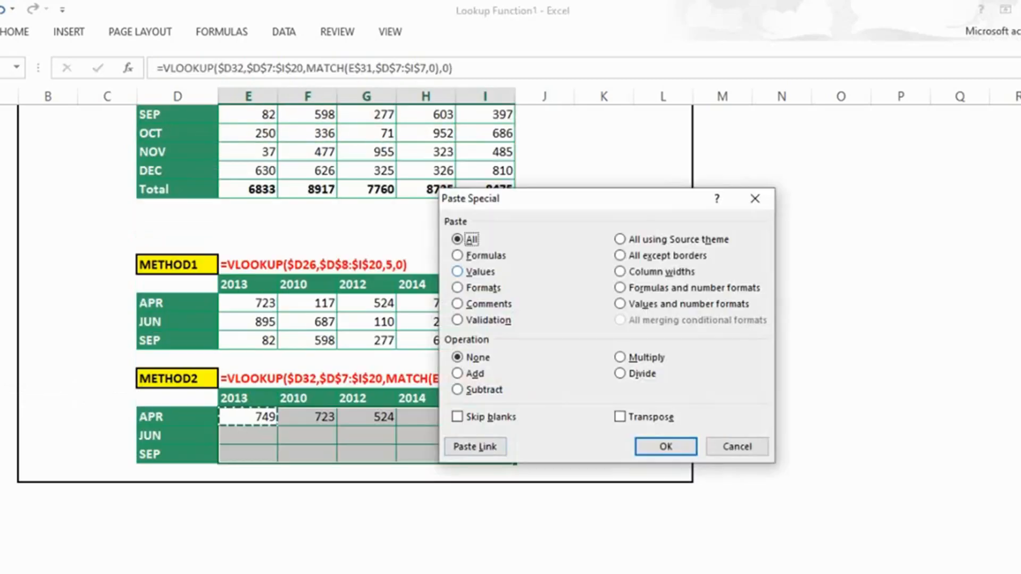
Step: Paste only the formula copied from E32 over the METHOD2 range E32:I34
key("f")
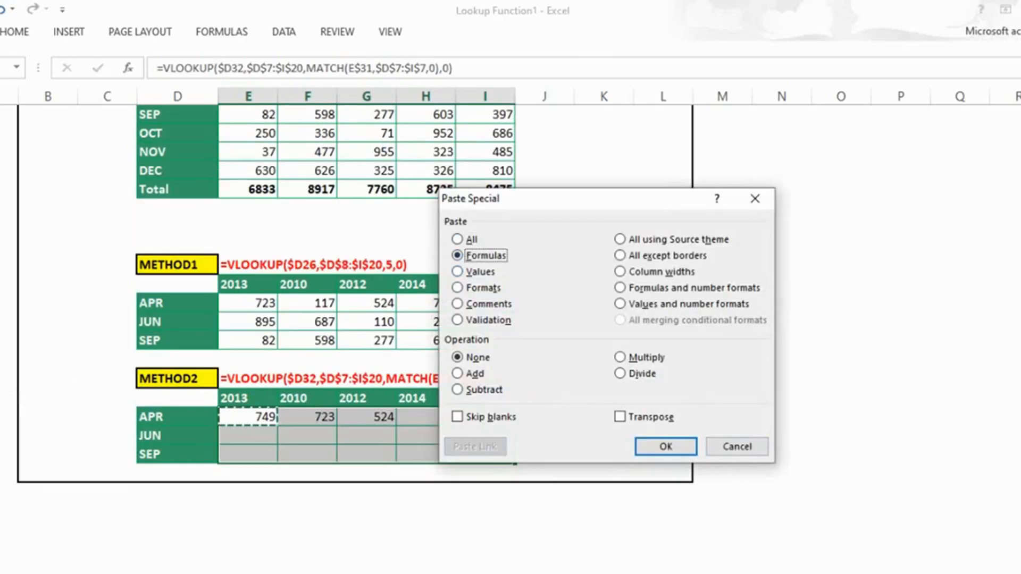
key("Return")
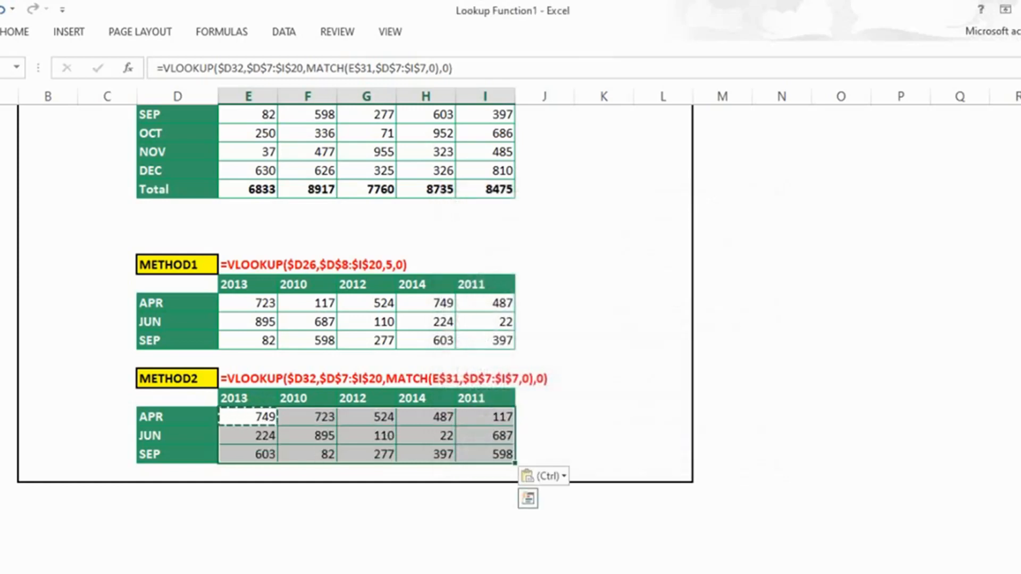
Step: Compare the METHOD2 SEP/2011 result with the source table and review the VLOOKUP and MATCH formula in E32
left_click(484, 454)
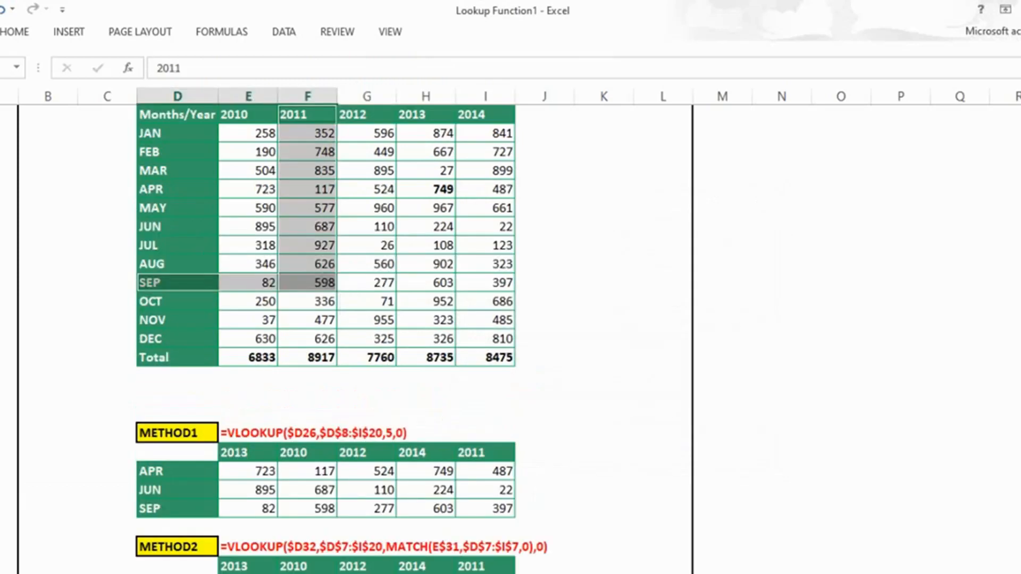
scroll(355, 330, "down", 2)
scroll(354, 329, "down", 1)
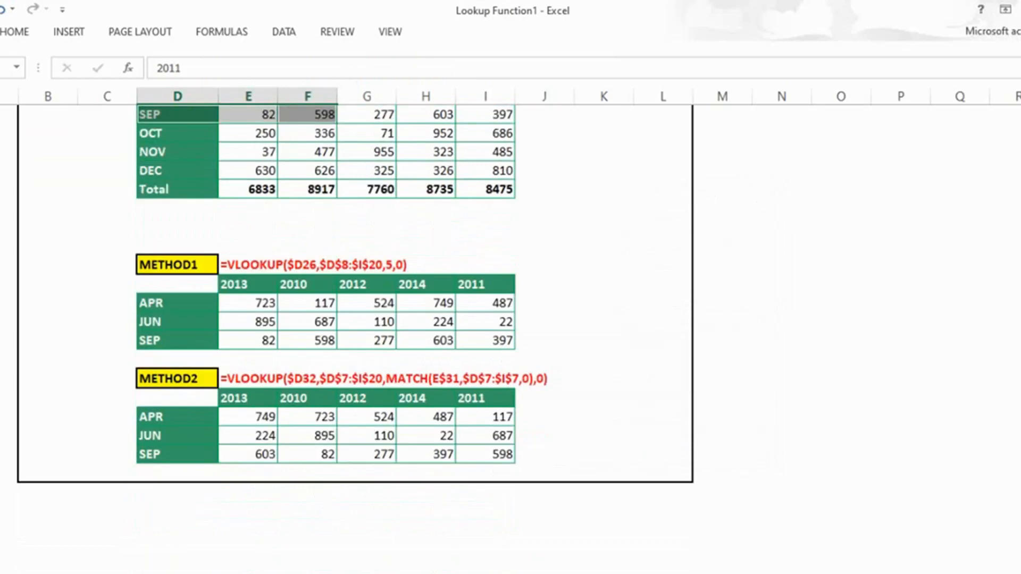
left_click(248, 417)
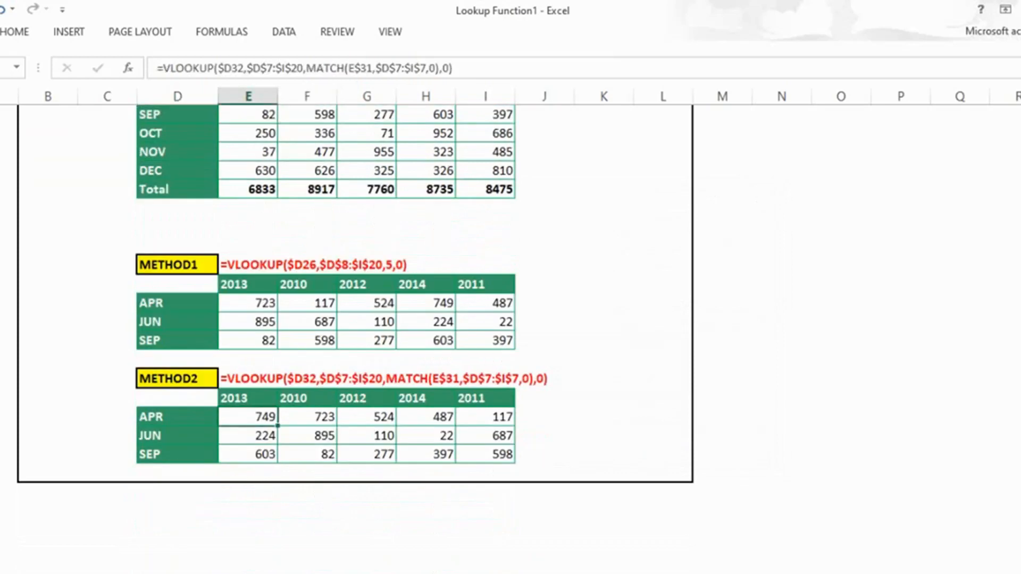
key("F2")
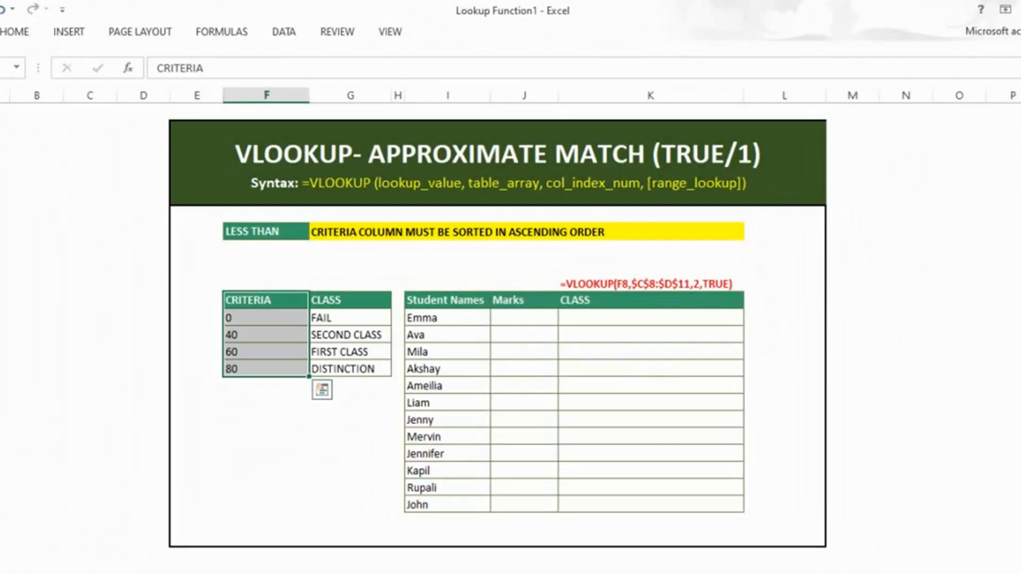
Step: Examine the CRITERIA and CLASS table on the VLOOKUP approximate match sheet, including the thresholds 0, 40, 60 and 80
left_click(266, 301)
left_click(265, 318)
left_click(266, 334)
left_click(265, 352)
left_click_drag(266, 318, 266, 369)
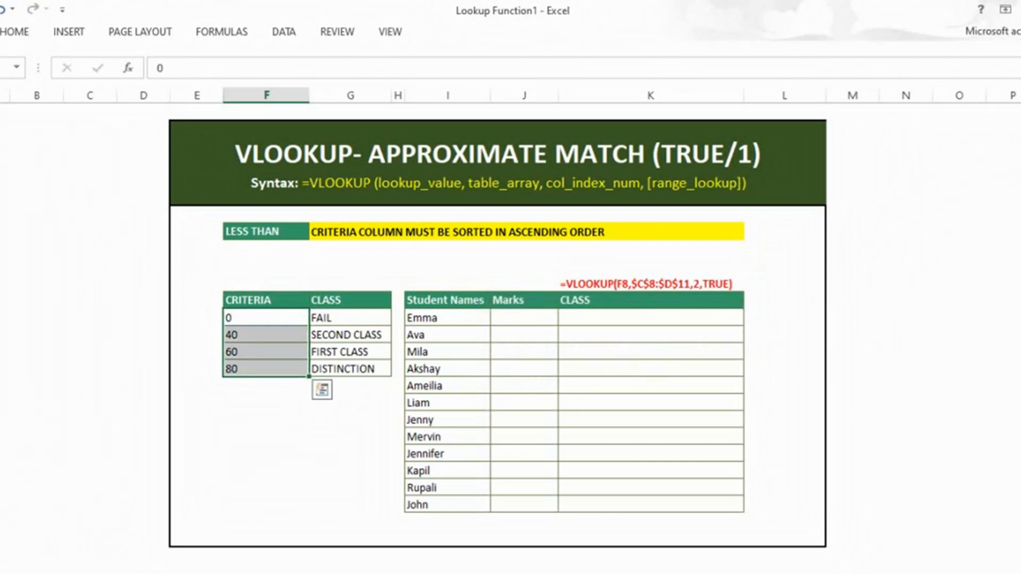
left_click(266, 300)
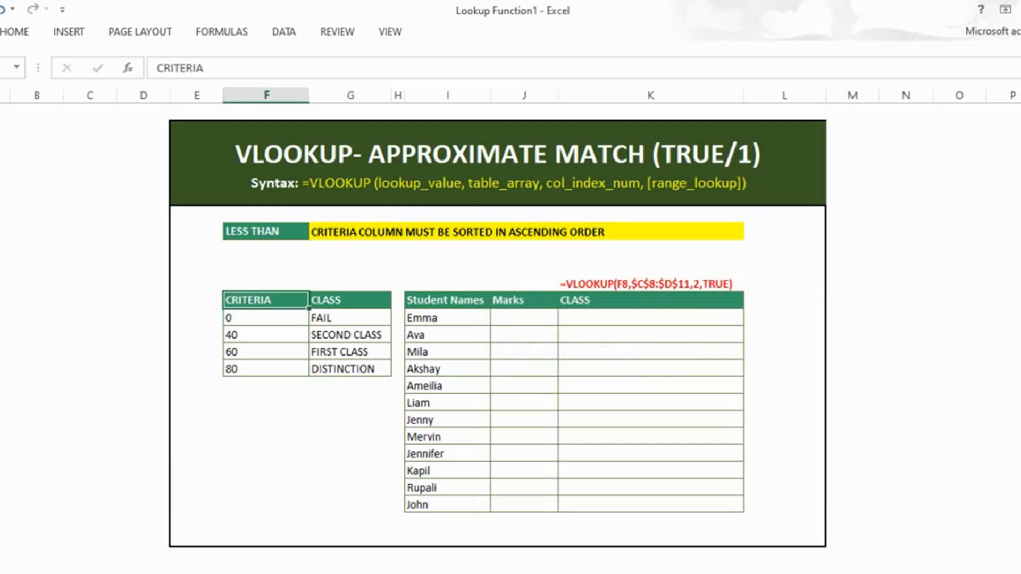
key("ctrl+a")
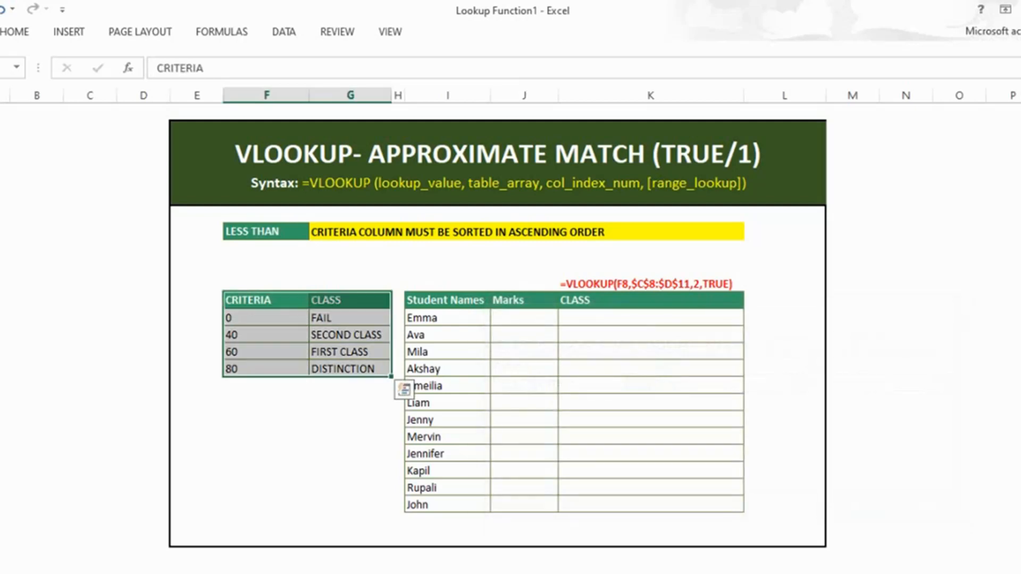
Step: Examine the note on ascending criteria order and the thresholds and class labels in the CRITERIA and CLASS table
left_click(265, 300)
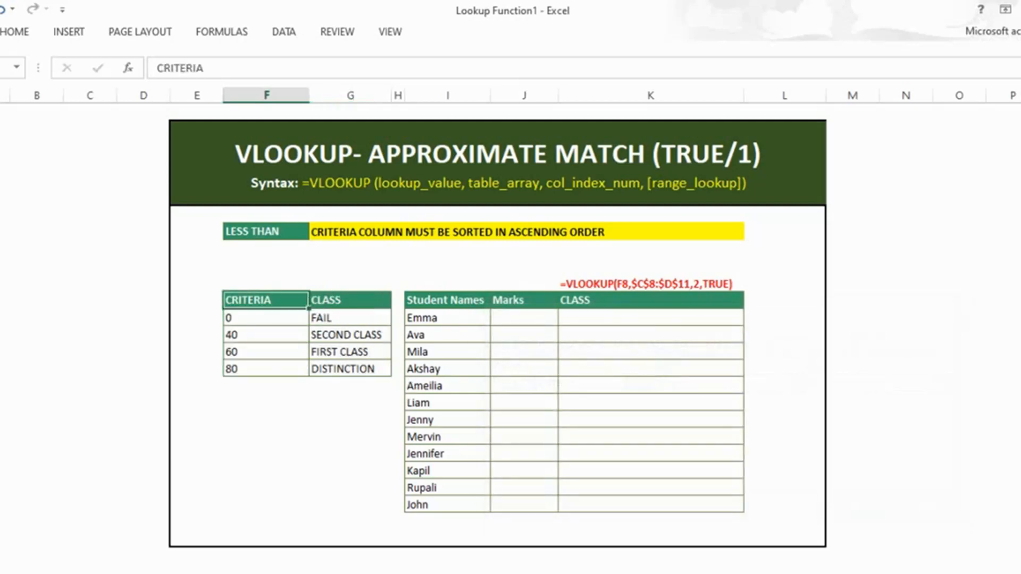
key("Up")
key("Up")
key("Up")
key("Up")
key("Right")
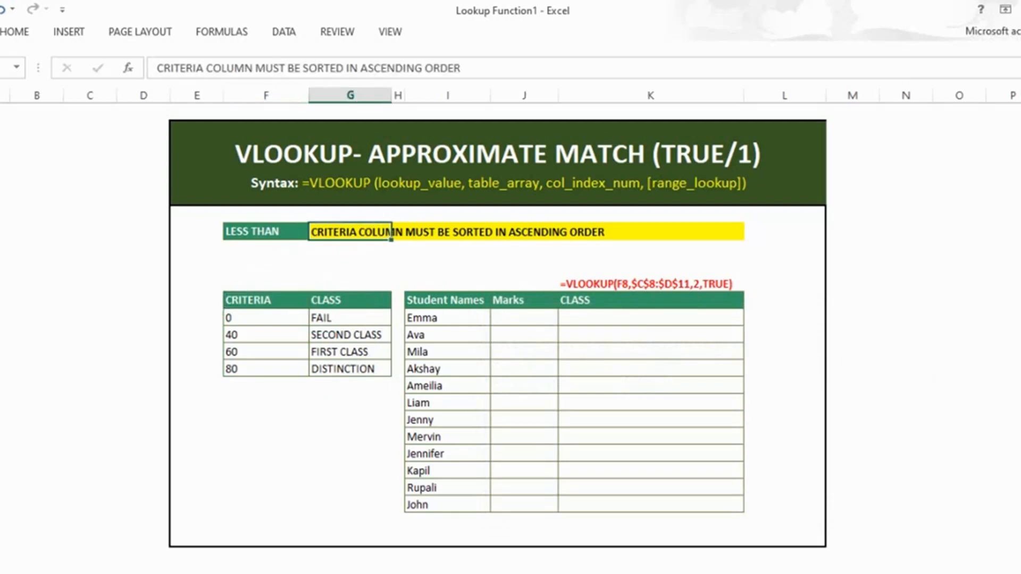
left_click(523, 249)
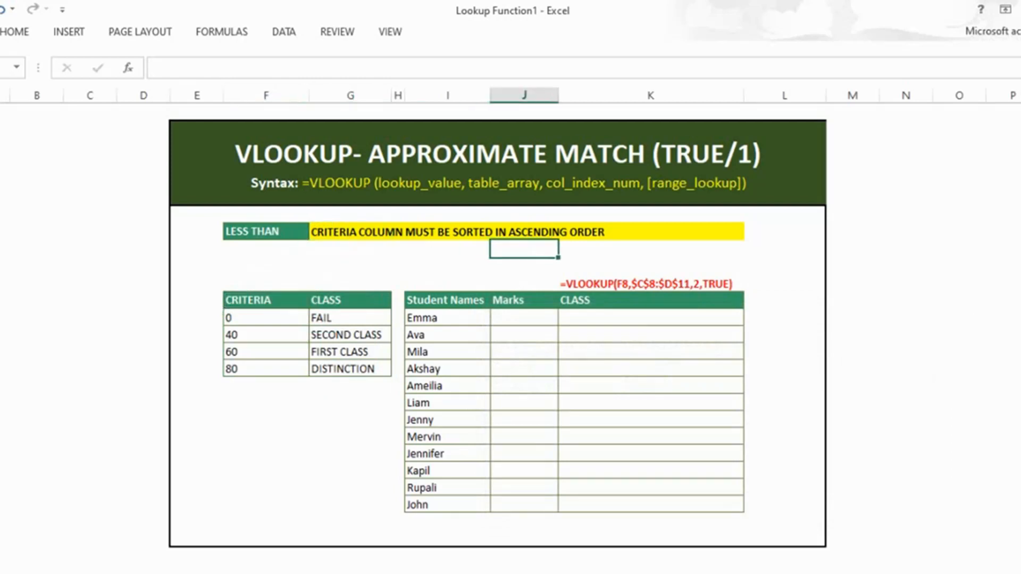
left_click(266, 317)
left_click(266, 300)
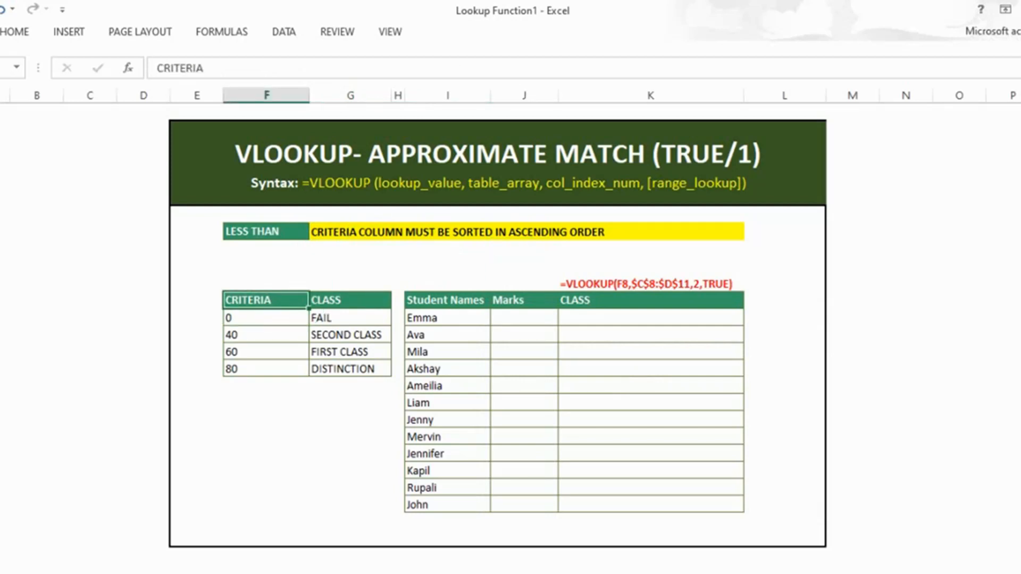
left_click(250, 335)
left_click(345, 335)
left_click(228, 352)
Step: Sort the criteria values under the CRITERIA header by value, from Smallest to Largest
left_click_drag(229, 351, 229, 368)
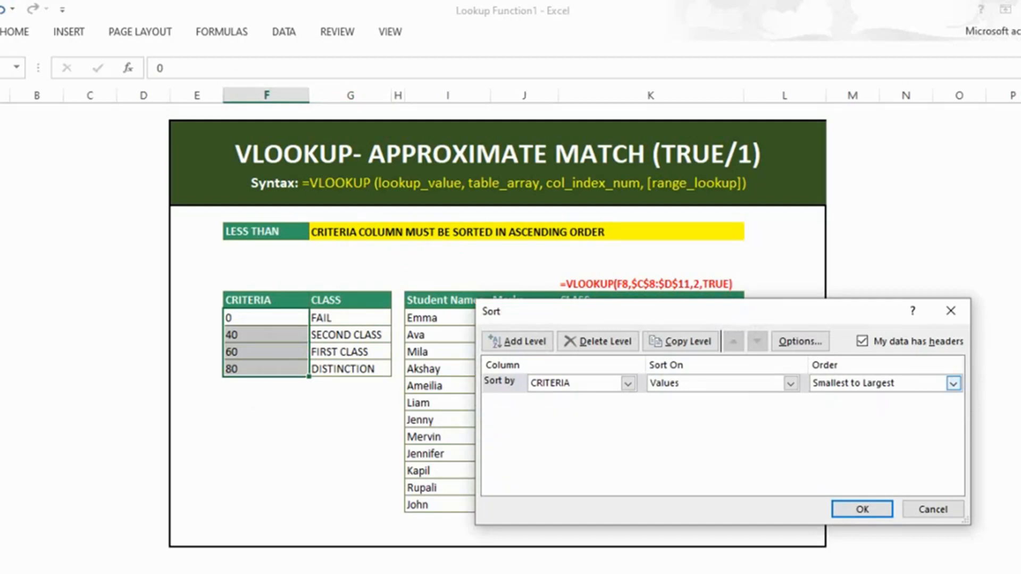
left_click(953, 384)
left_click(852, 399)
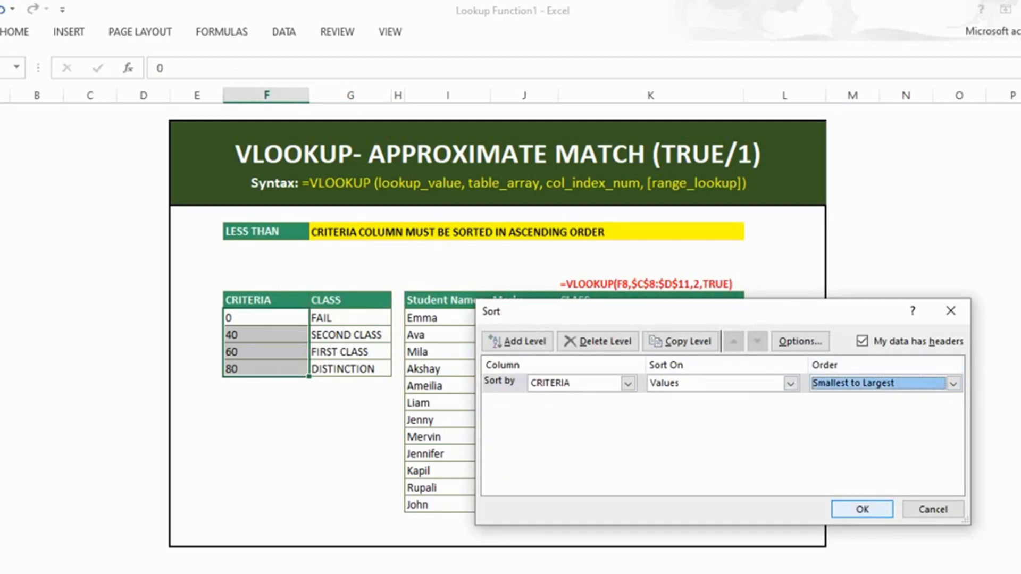
key("Return")
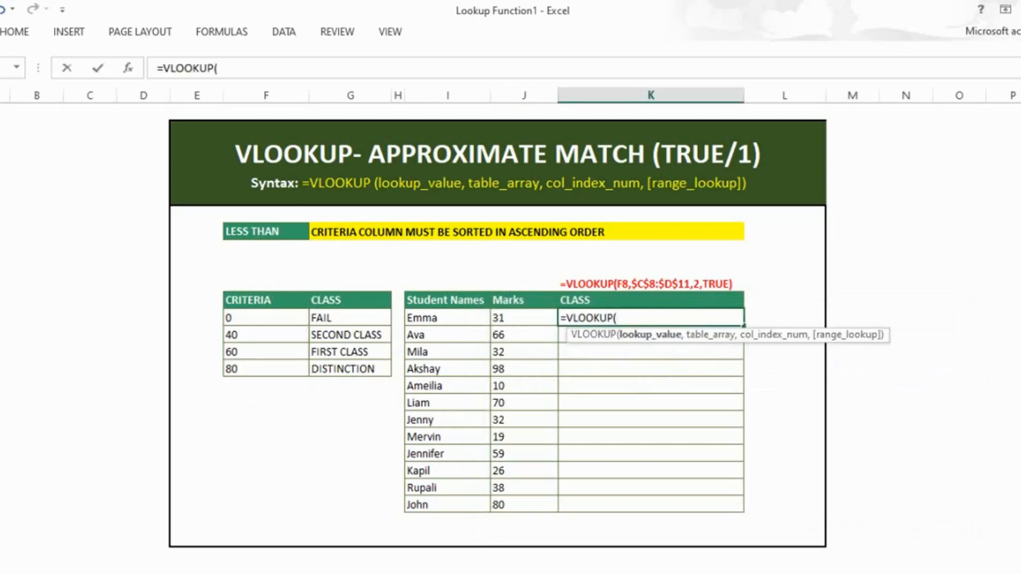
Step: Complete the first student's CLASS formula in K13 as =VLOOKUP(J13,$F$12:$G$16,2,TRUE)
left_click(524, 318)
type(",")
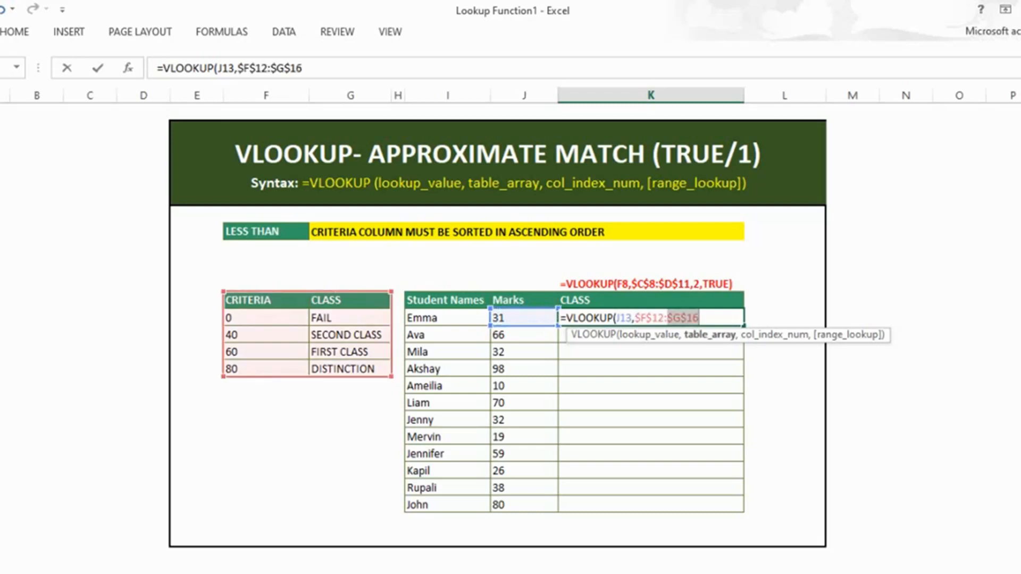
left_click(699, 318)
type(",2,")
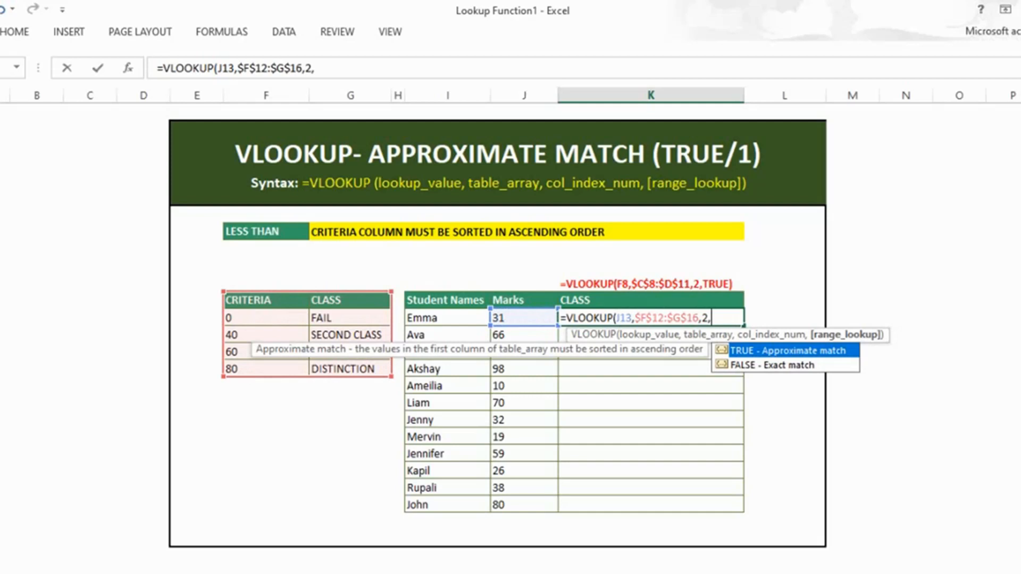
key("Tab")
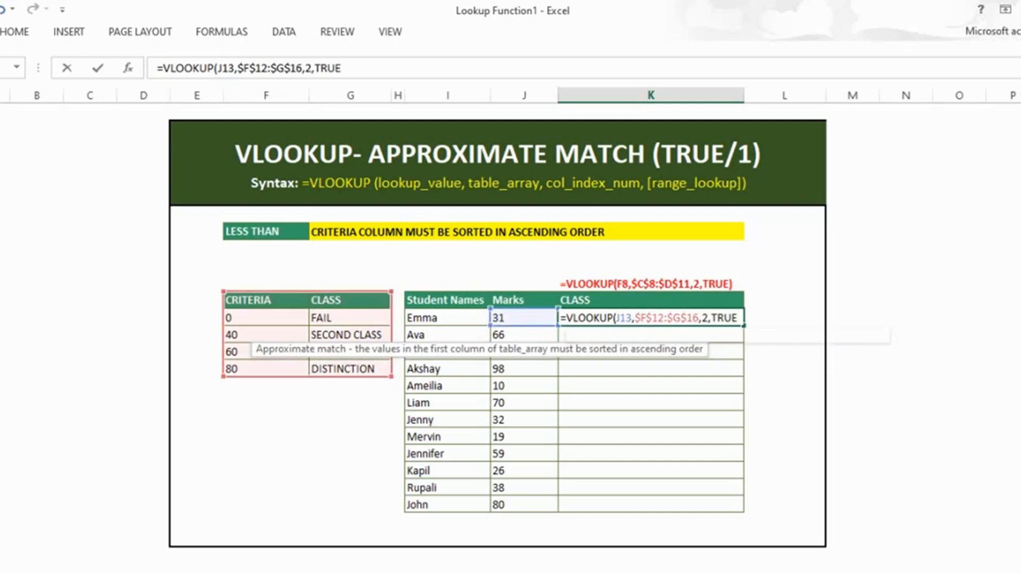
key("Return")
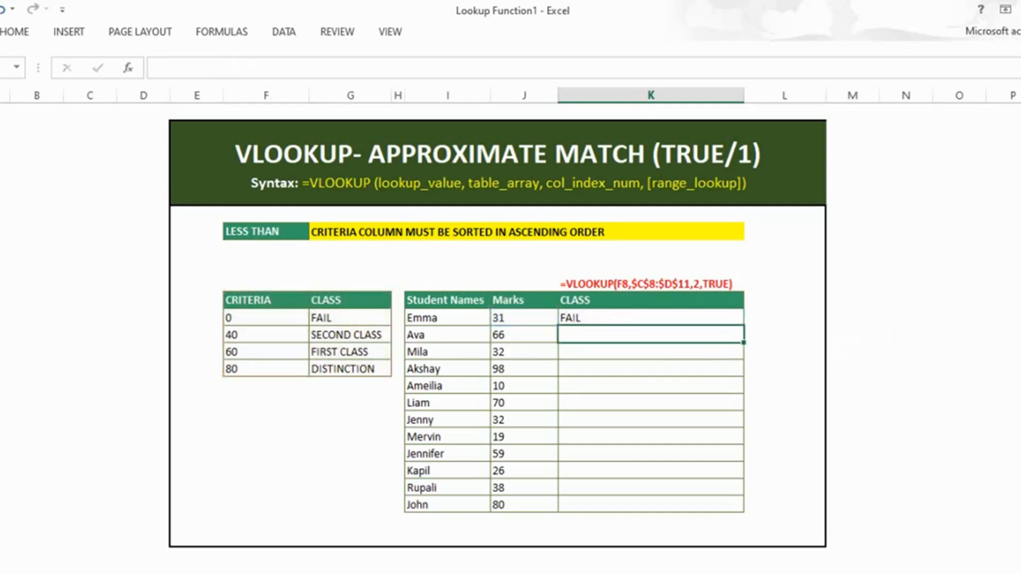
Step: Copy the K13 VLOOKUP formula down the CLASS column to K14:K24 for the remaining students
key("Up")
key("ctrl+c")
key("Left")
key("ctrl+Down")
key("Right")
key("ctrl+shift+Up")
key("shift+Down")
key("ctrl+v")
key("Escape")
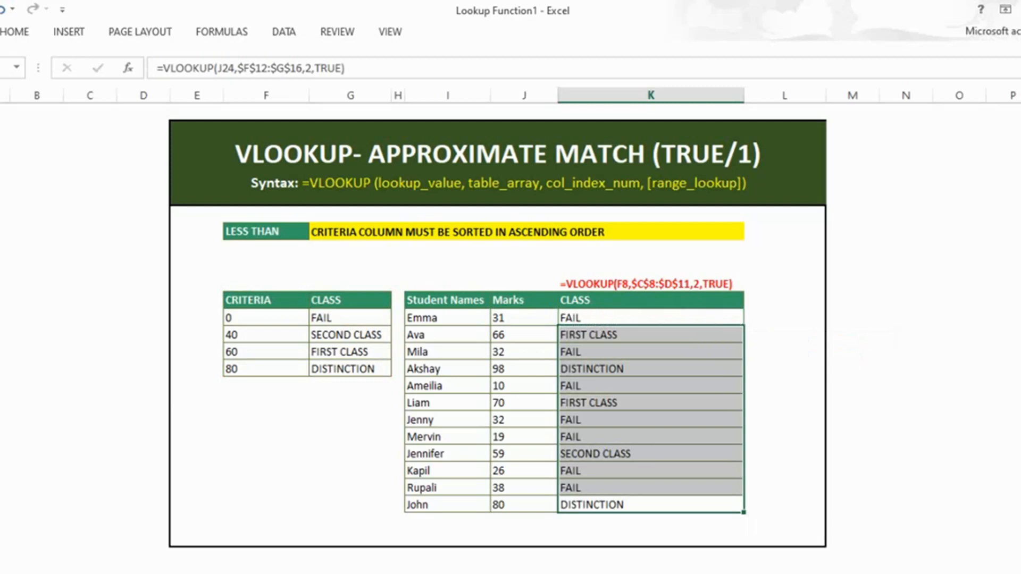
key("Right")
key("Left")
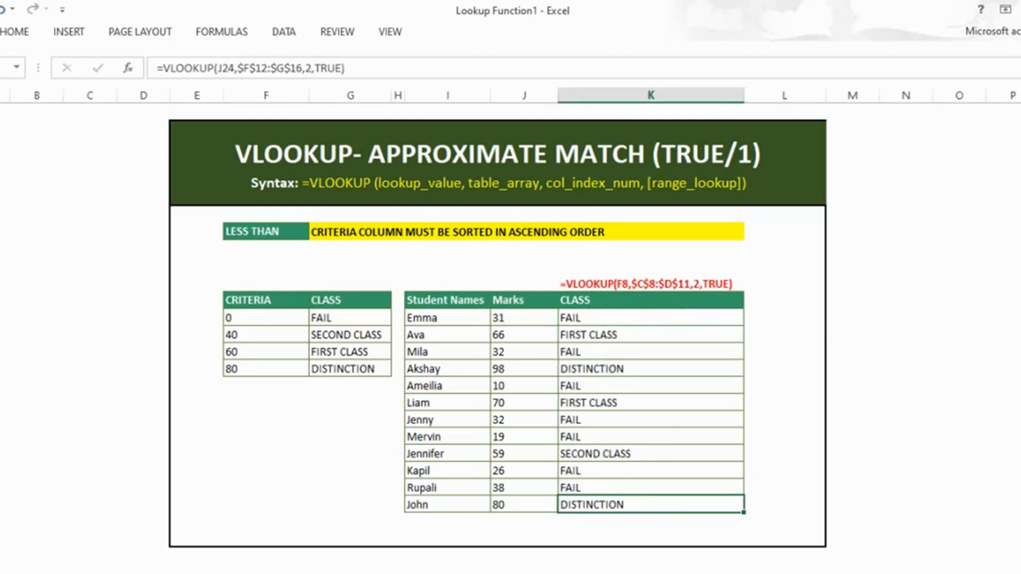
Step: Compare the first student's marks and class with the 40 threshold in the CRITERIA table
left_click(524, 318)
key("shift+Right")
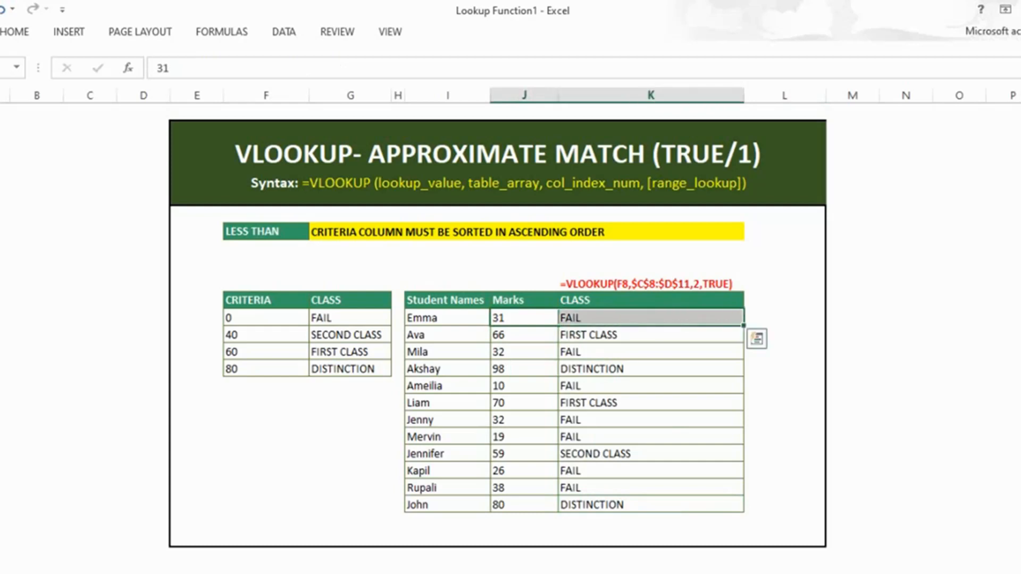
left_click(265, 335)
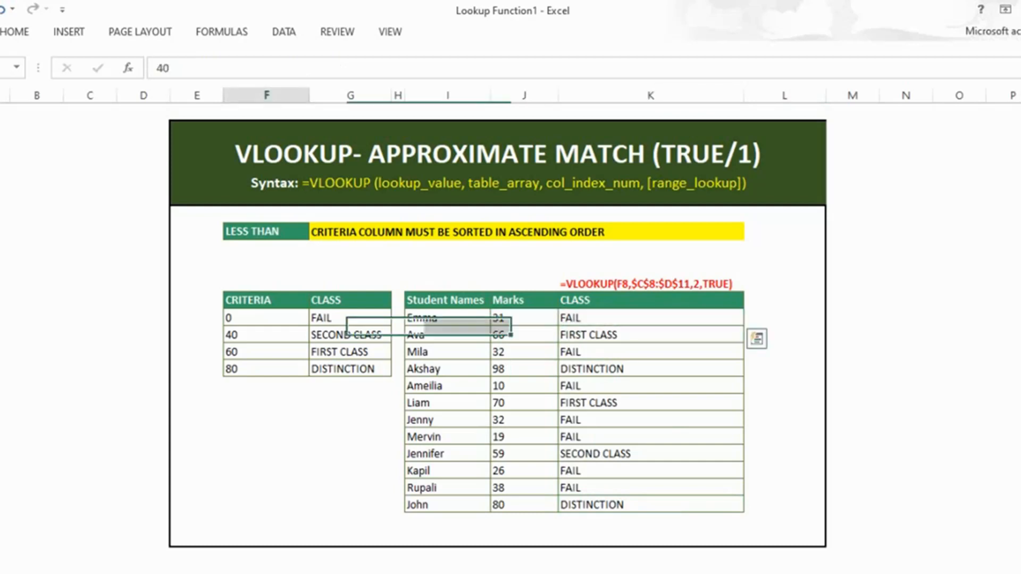
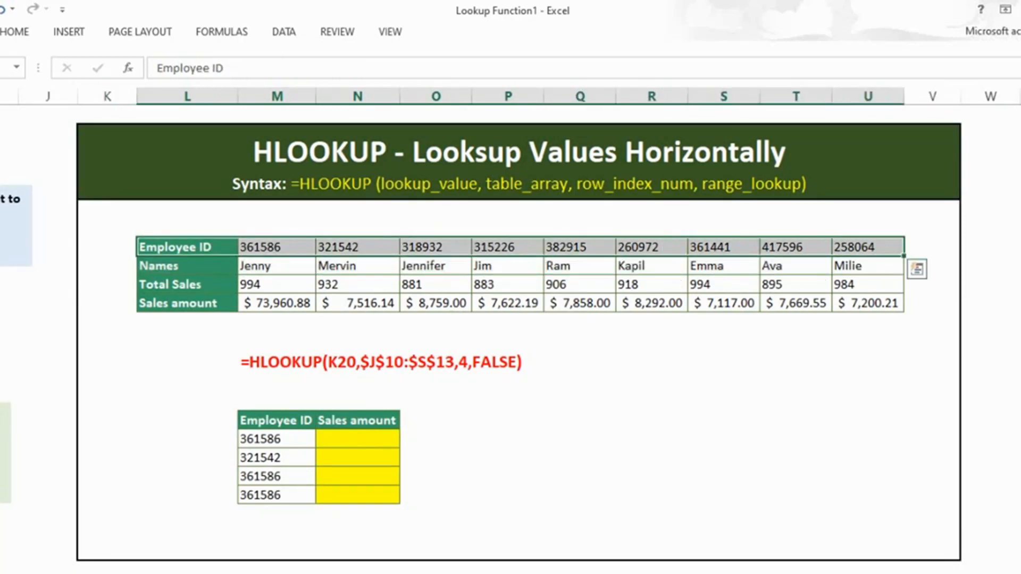
Step: Examine the HLOOKUP source table's Names, Total Sales and Sales amount rows against the Employee ID and Sales amount headers of the lookup table
left_click_drag(175, 266, 867, 265)
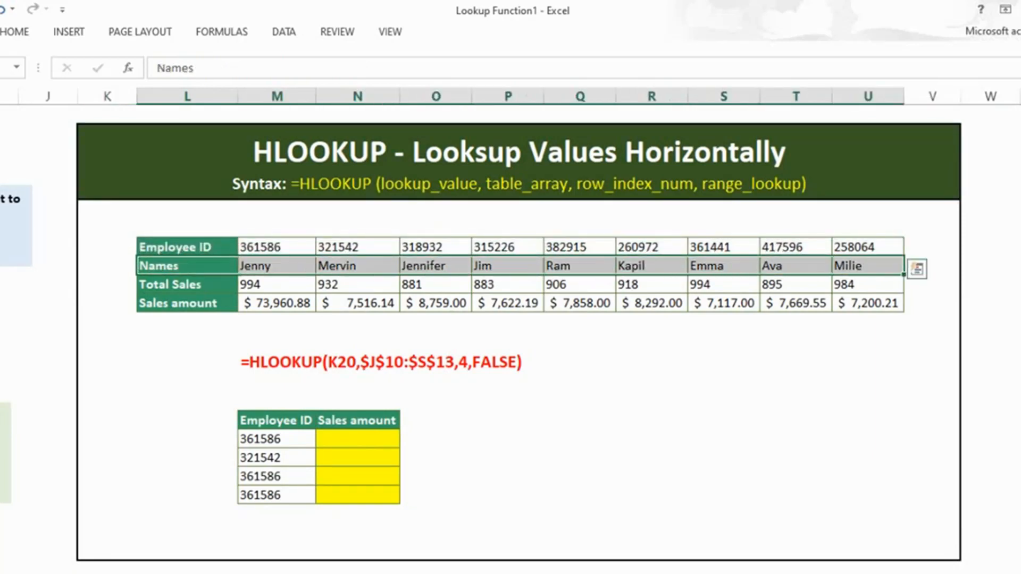
left_click_drag(175, 284, 867, 285)
left_click_drag(176, 303, 867, 303)
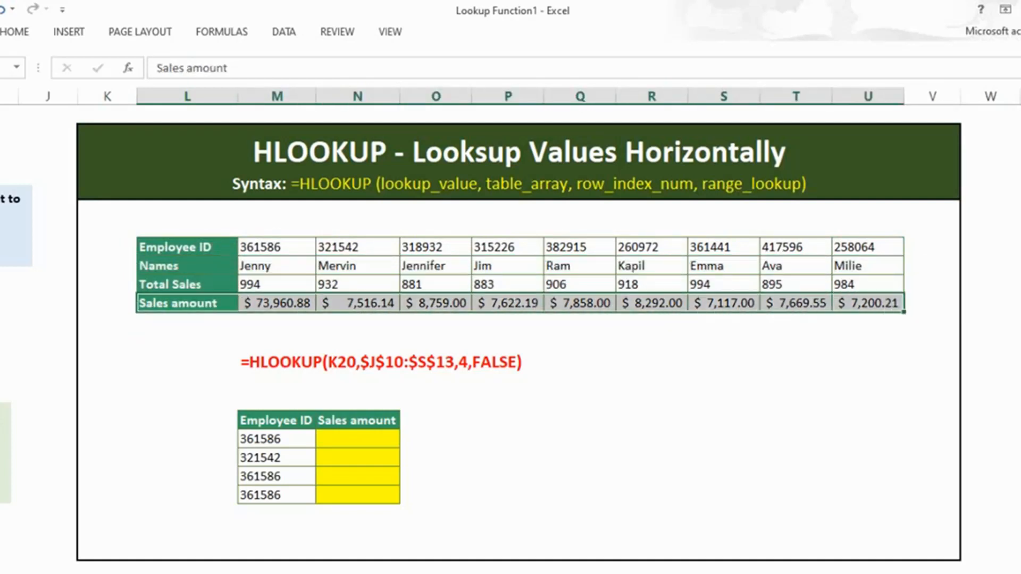
left_click_drag(176, 246, 866, 303)
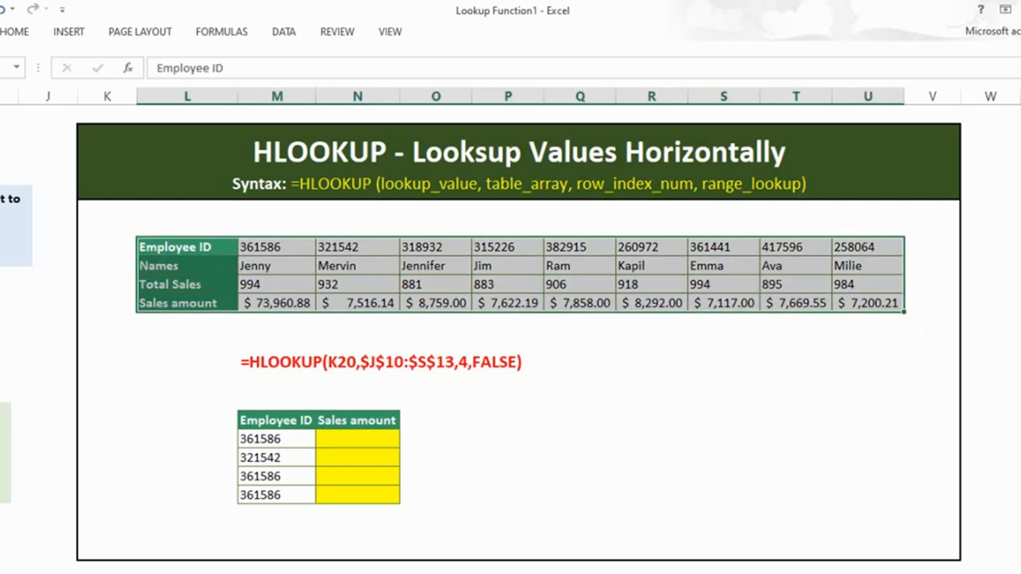
left_click(277, 420)
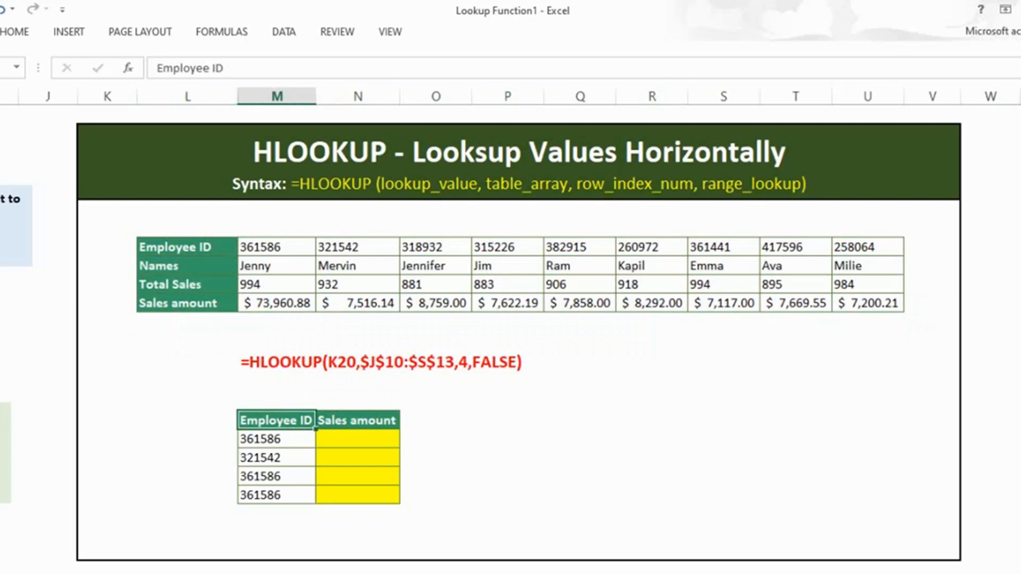
left_click(357, 421)
left_click(188, 303)
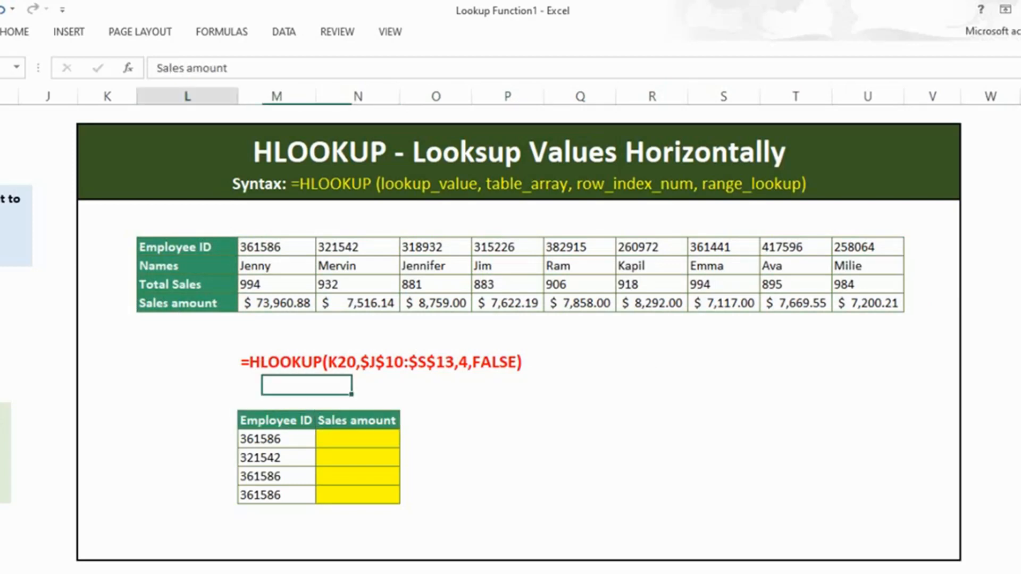
left_click(187, 247)
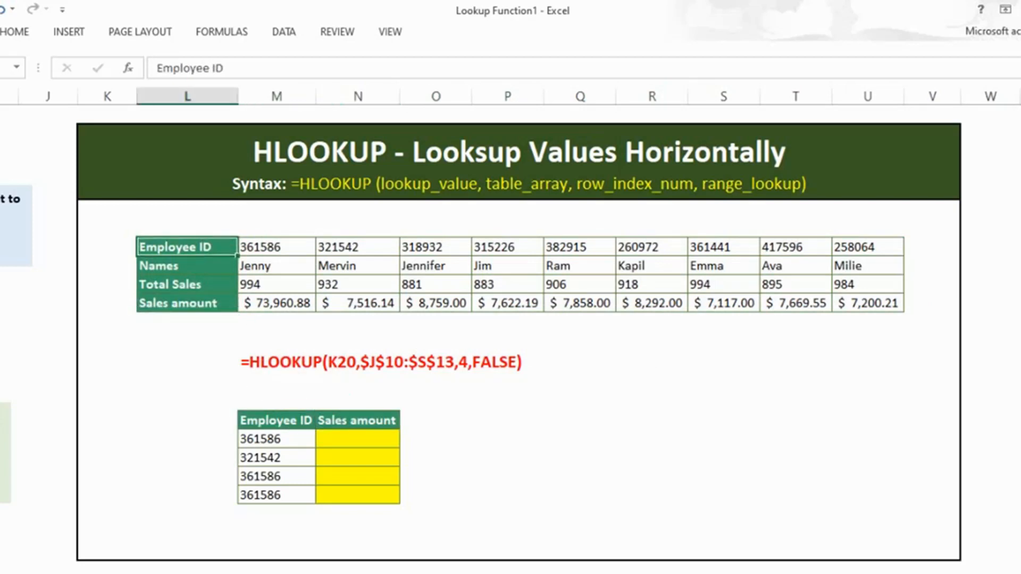
Step: Start an HLOOKUP formula in the first Sales amount cell, N20, with the Employee ID in M20 as the lookup value
left_click(357, 439)
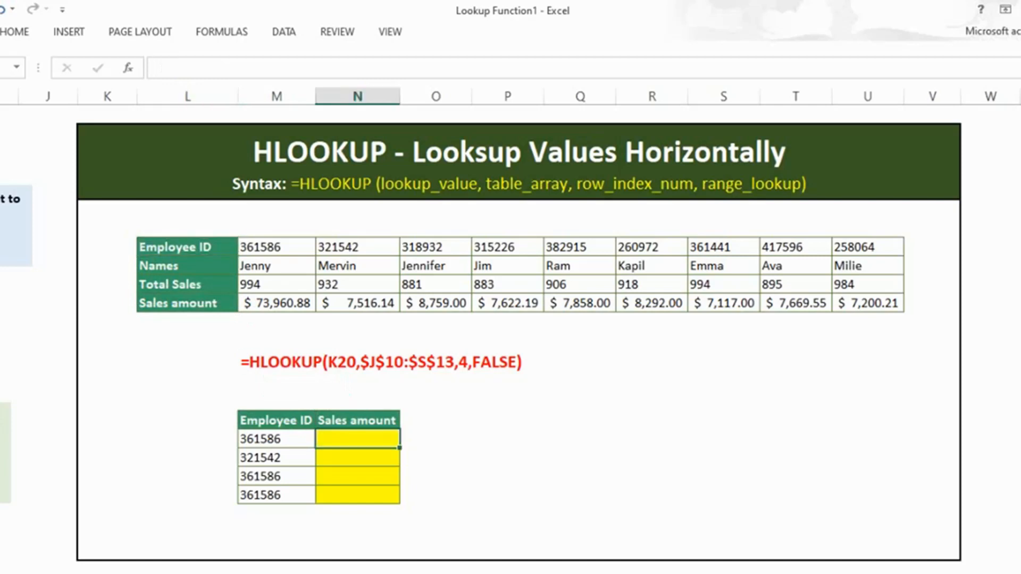
type("=h")
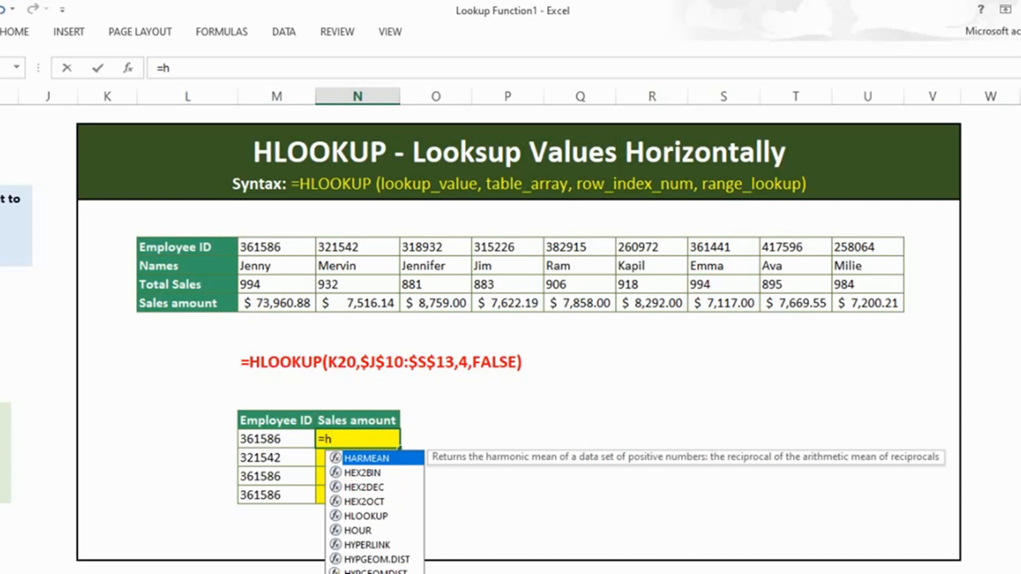
type("lo")
key("Tab")
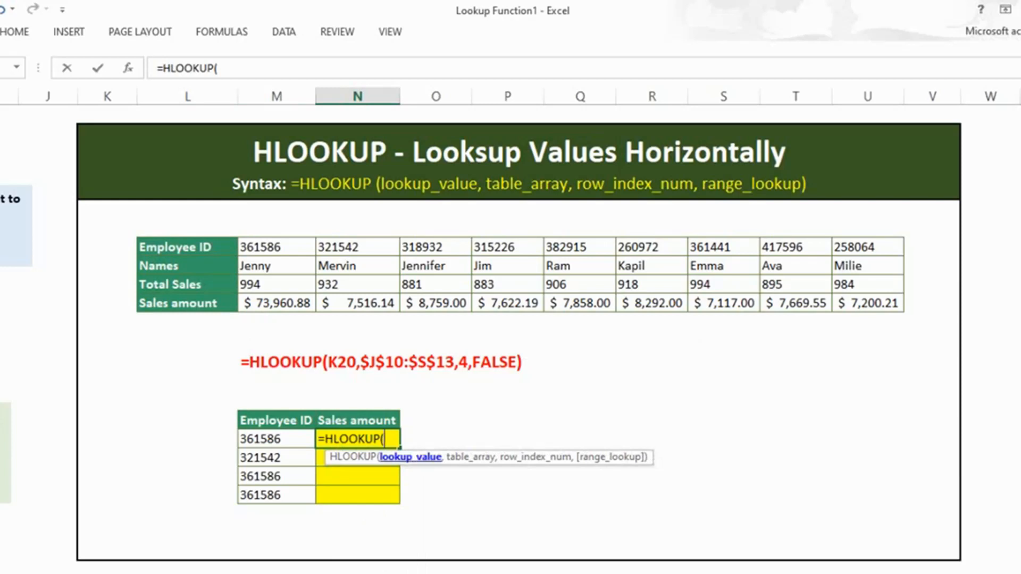
left_click(276, 439)
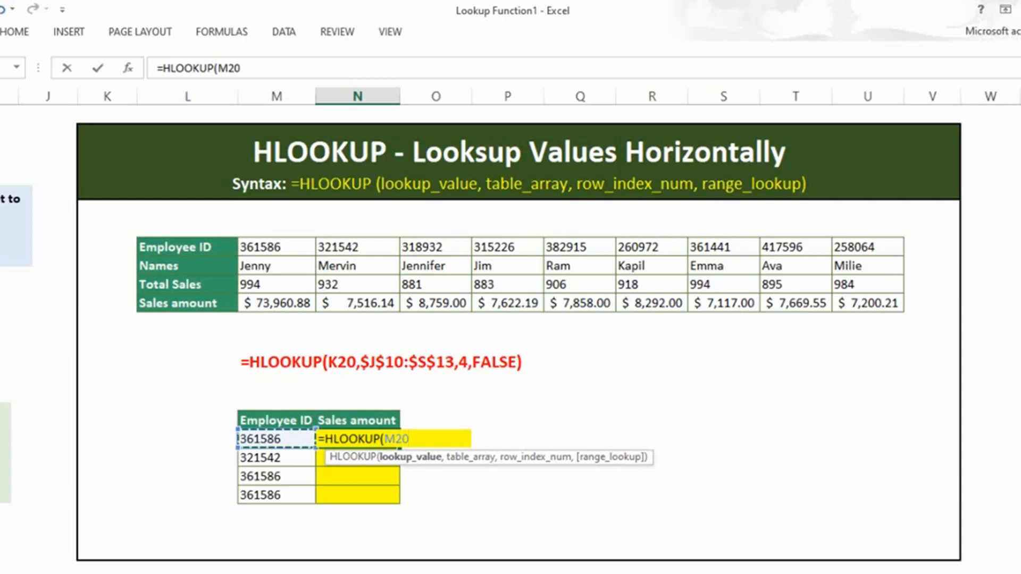
type(",")
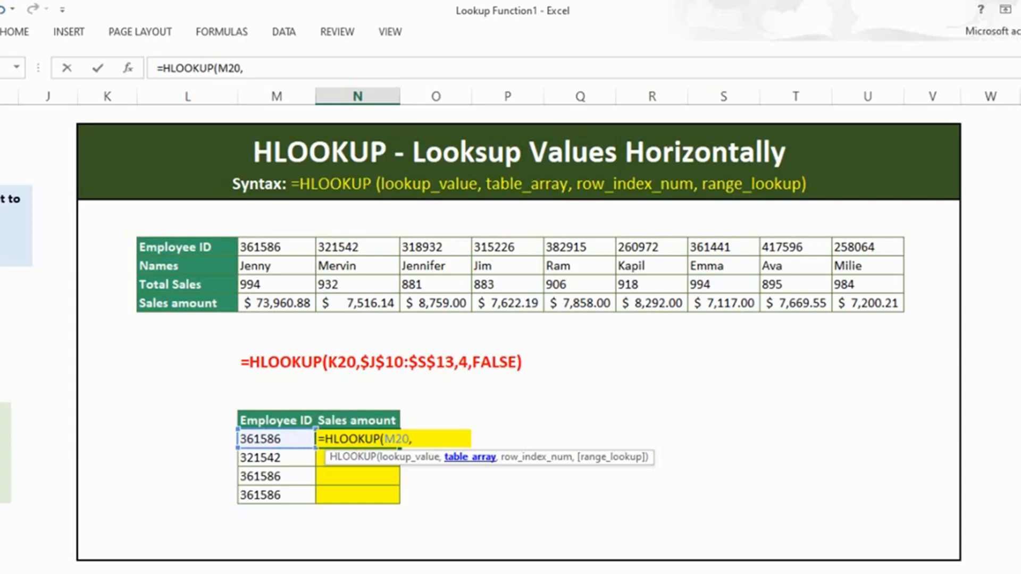
Step: Set the HLOOKUP table array to the horizontal employee table as the absolute range $L$10:$U$13
left_click_drag(160, 247, 903, 310)
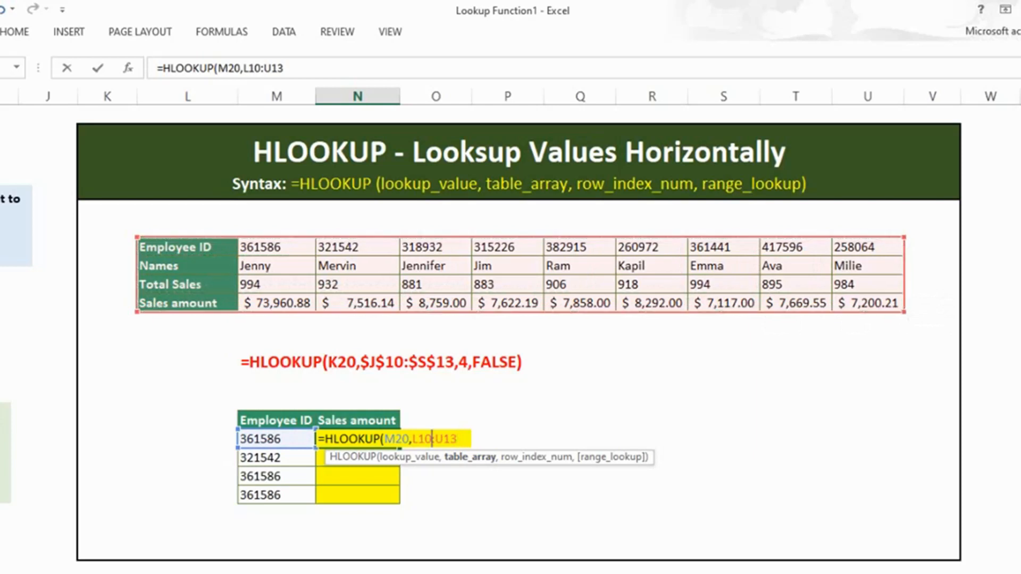
key("F4")
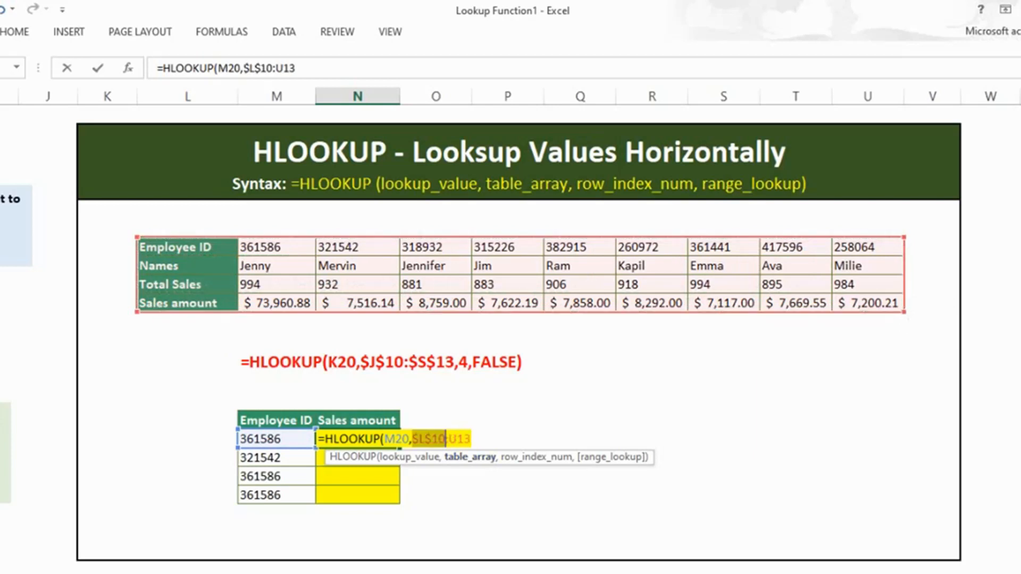
key("F4")
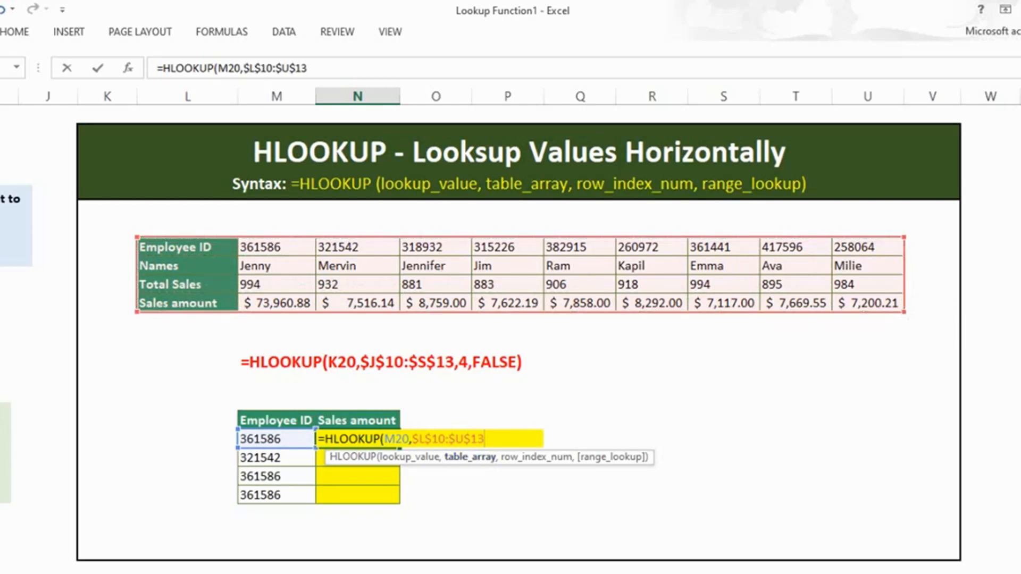
type(",")
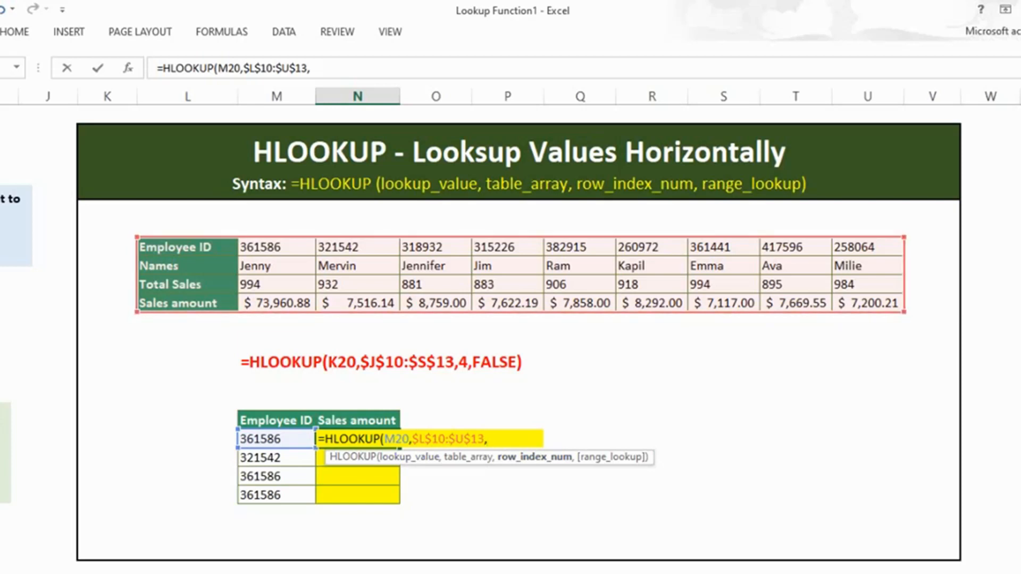
Step: Complete the N20 HLOOKUP formula with row index 4 and FALSE for an exact match
type("4,")
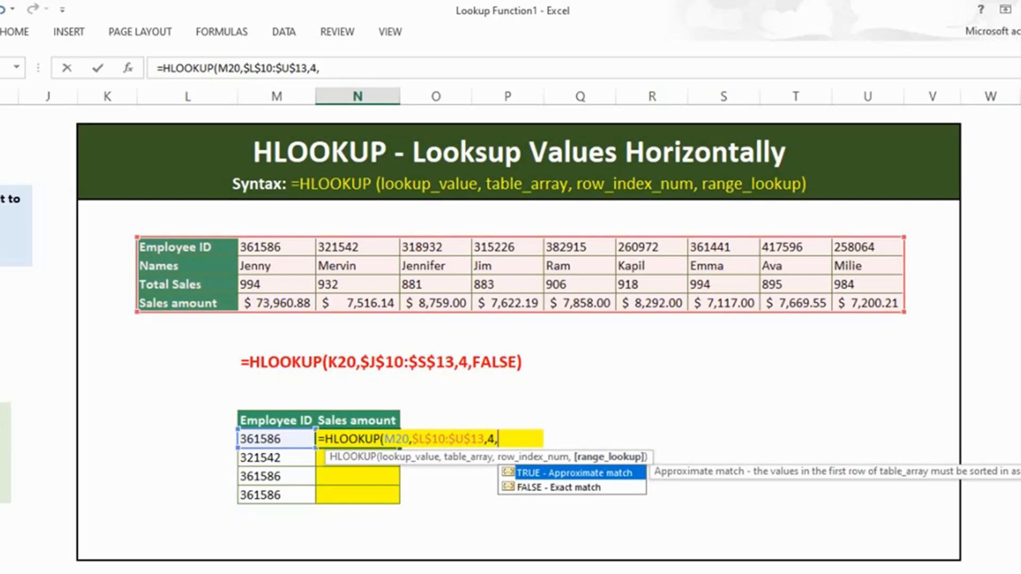
key("Down")
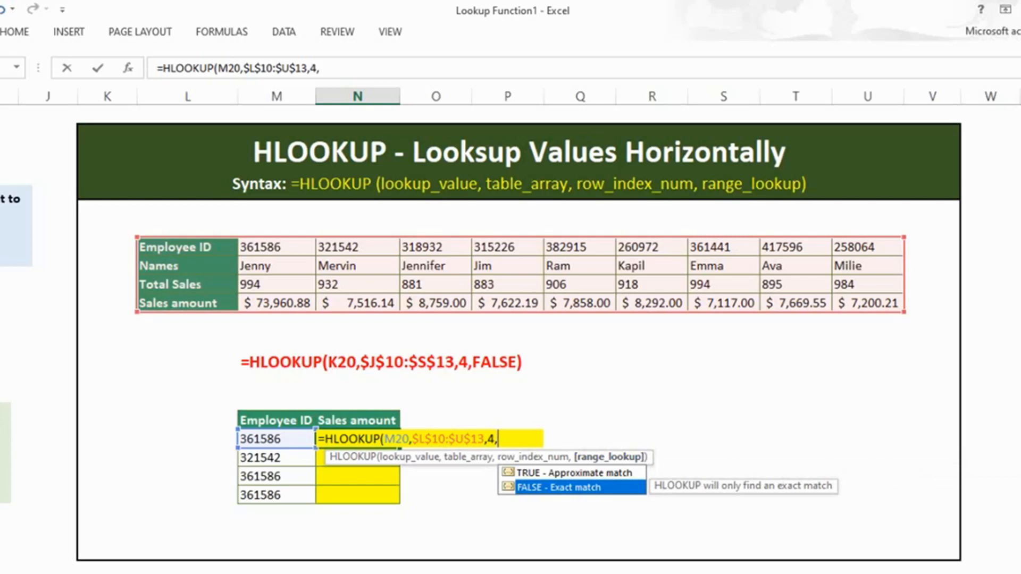
key("Tab")
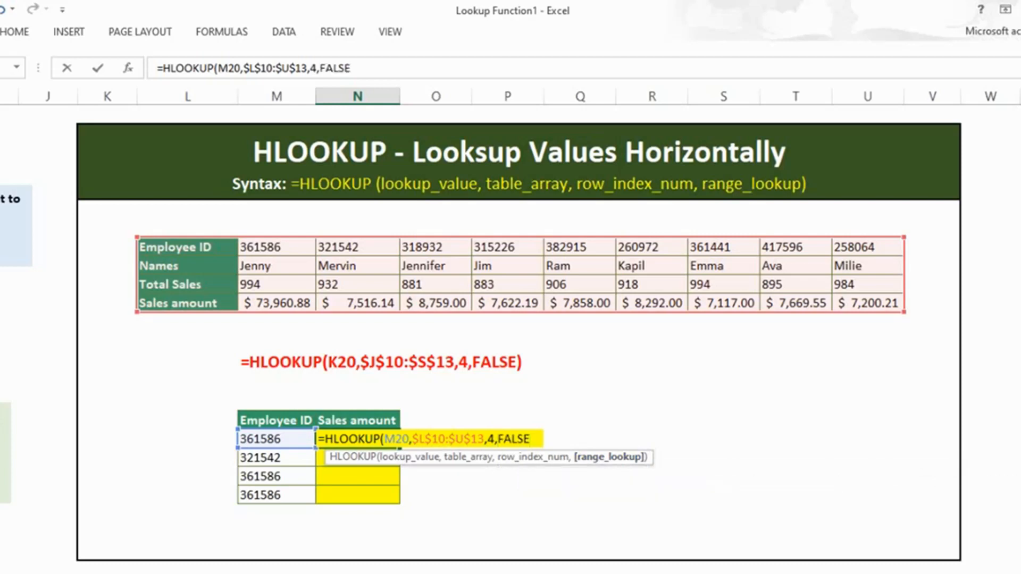
type(")")
key("ctrl+Return")
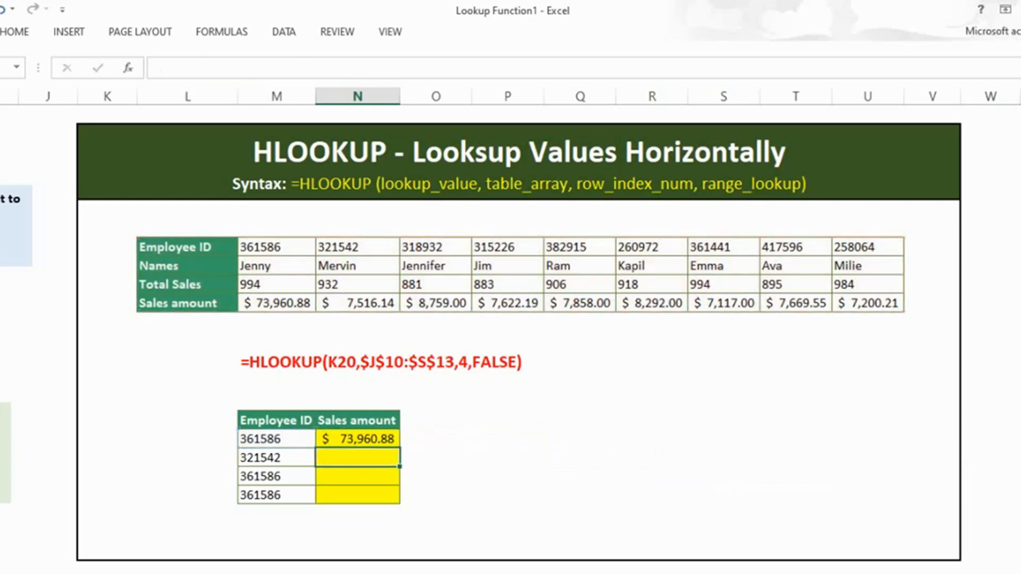
Step: Check the first Employee ID's HLOOKUP result against that employee's ID and Sales amount in the source table
left_click(277, 439)
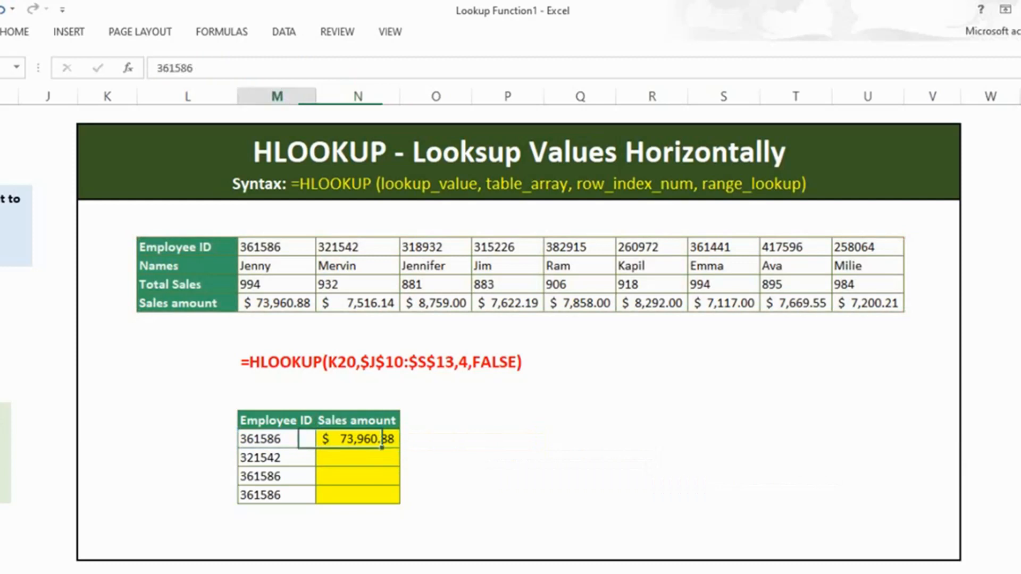
left_click(276, 247)
left_click(276, 303, "ctrl")
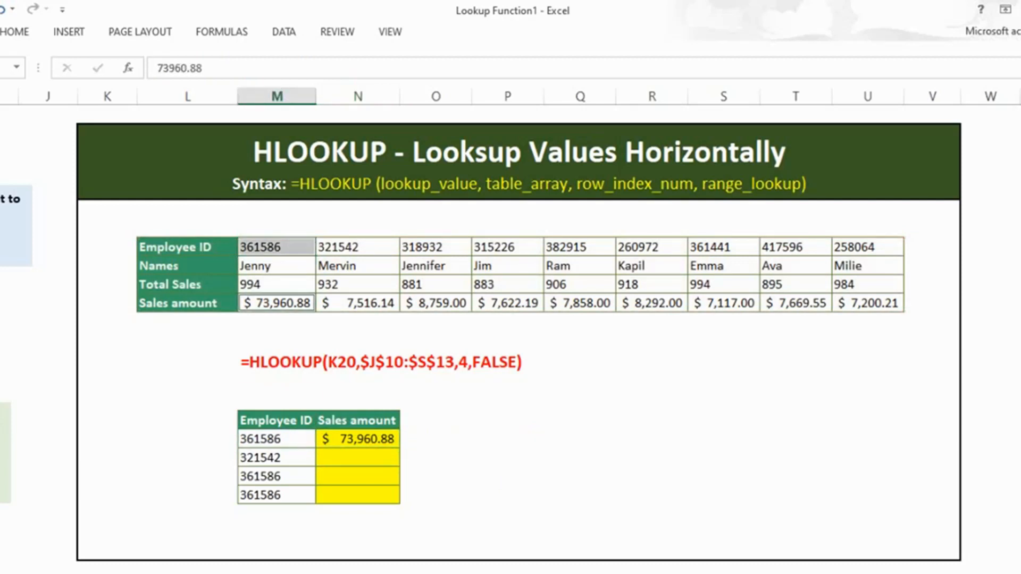
left_click(277, 303, "ctrl")
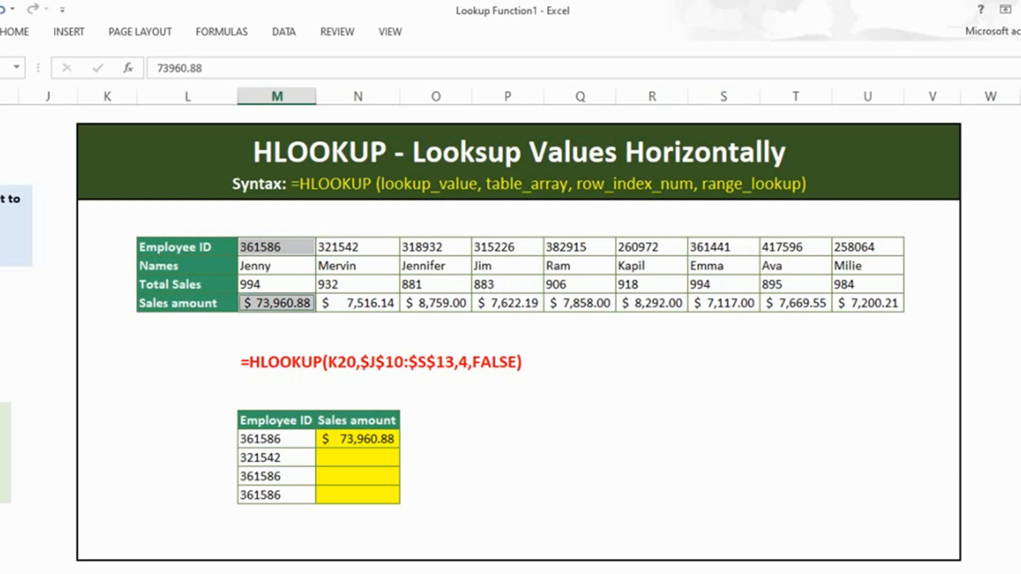
Step: Compare the HLOOKUP formula in N20 with the annotated diagram of the function's arguments
left_click_drag(840, 573, 819, 573)
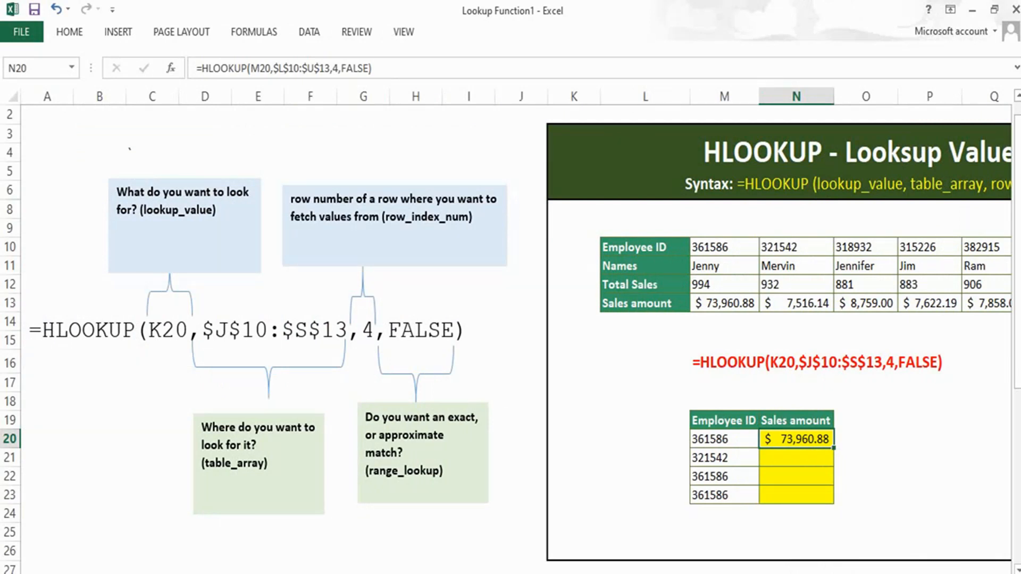
left_click(261, 68)
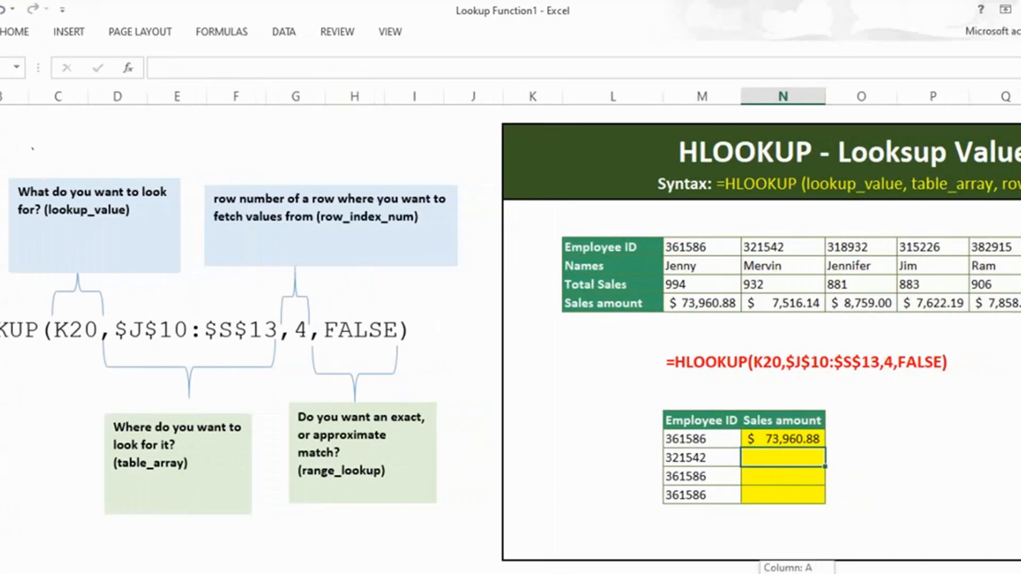
Step: Compare the last lookup row's sales amount with the third employee's Sales amount in the source table
left_click_drag(793, 573, 824, 573)
left_click(780, 521)
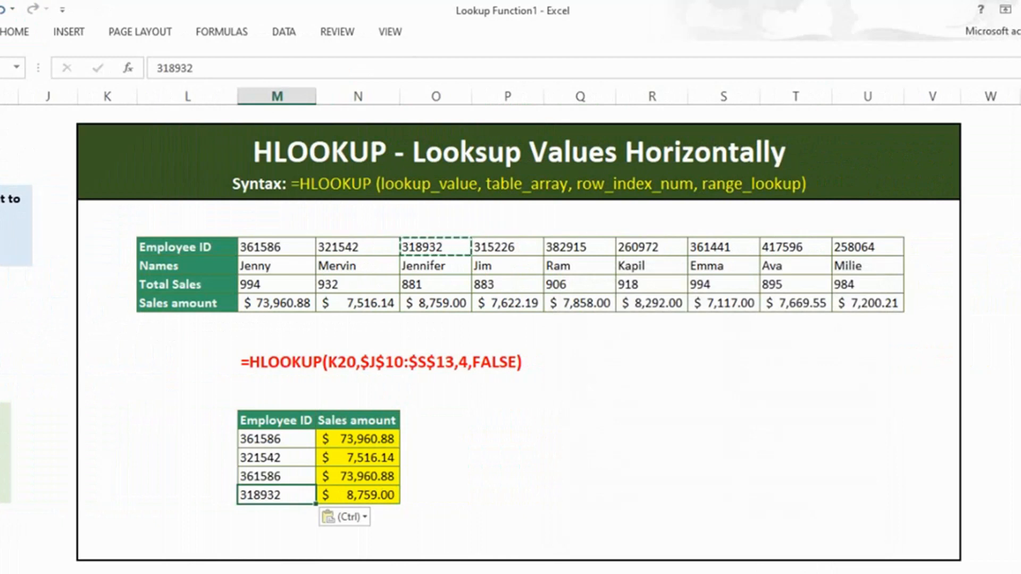
left_click(435, 303)
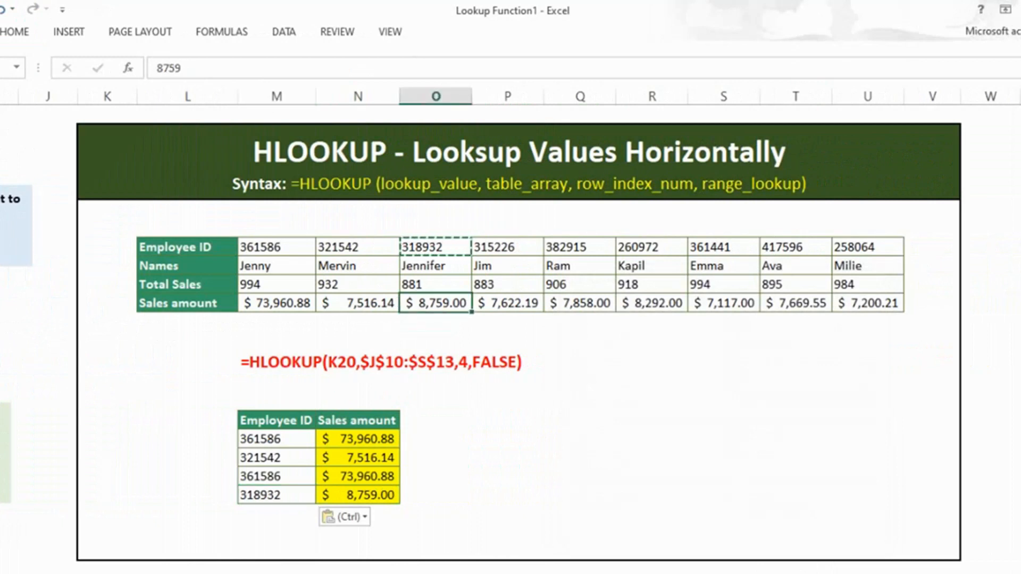
left_click_drag(357, 420, 357, 479)
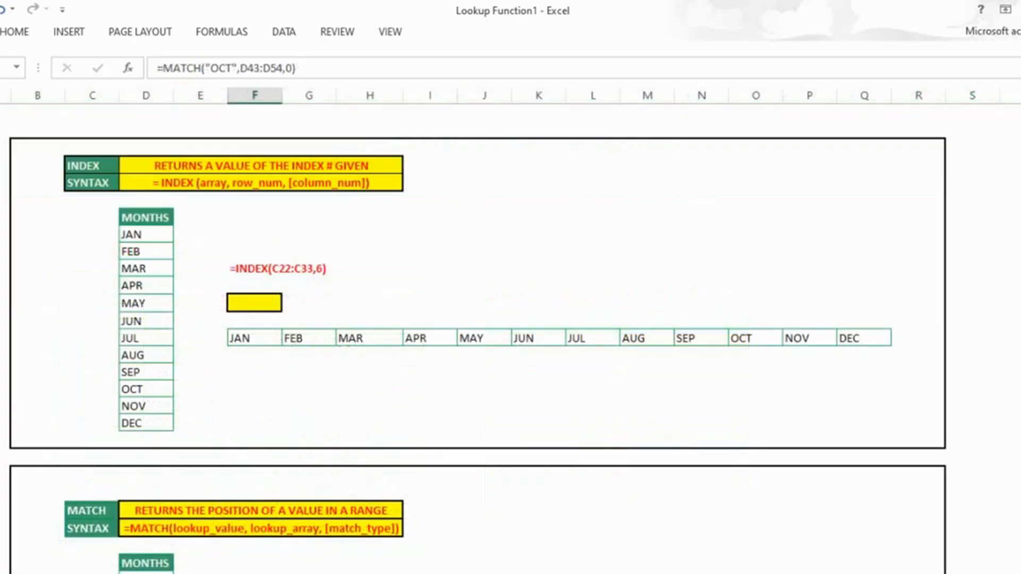
Step: Review the INDEX description and start an INDEX formula in the yellow cell F28 beside the vertical months list
scroll(510, 319, "up", 3)
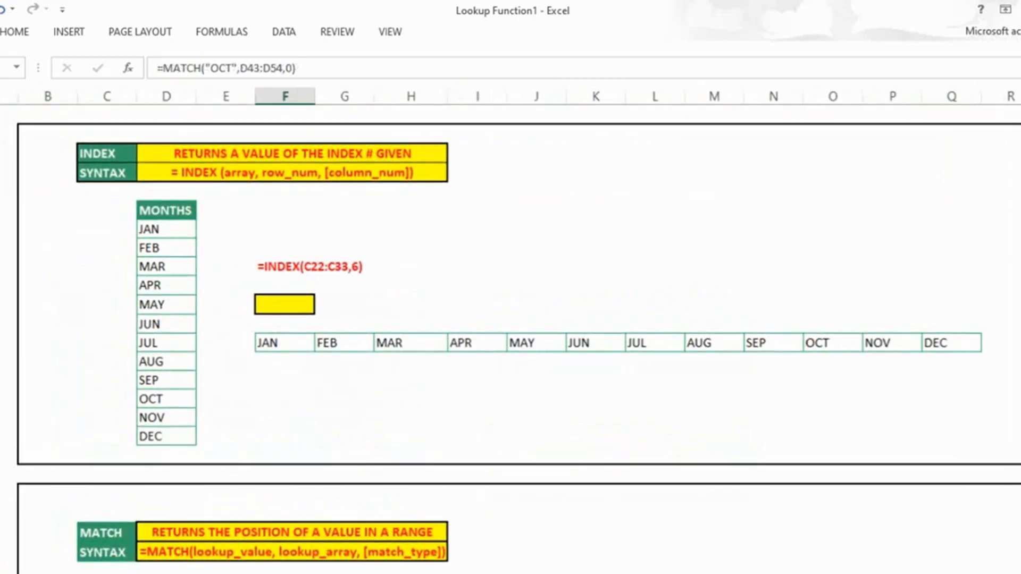
left_click_drag(1020, 394, 1020, 394)
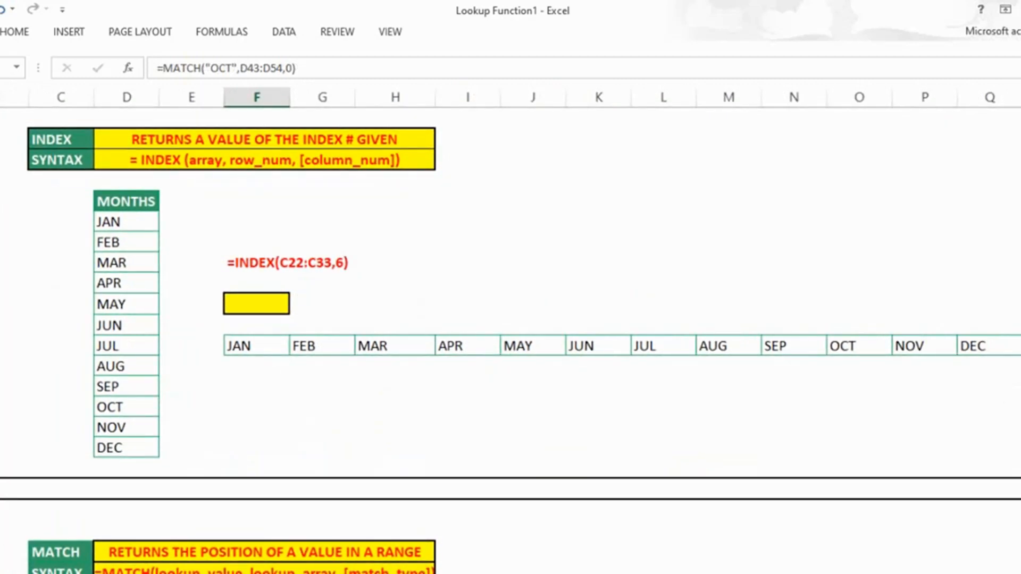
scroll(510, 346, "up", 1)
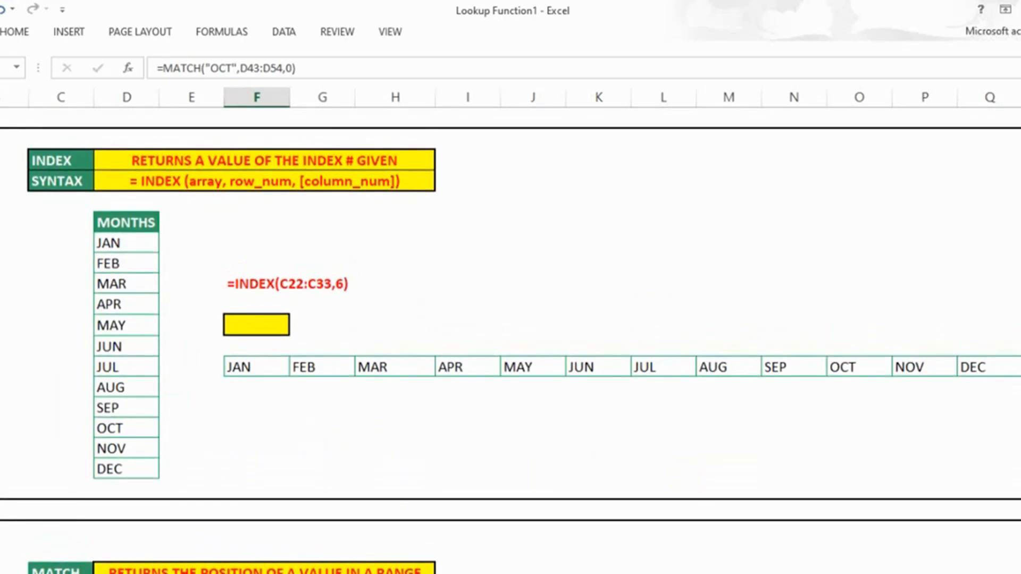
scroll(510, 319, "down", 1)
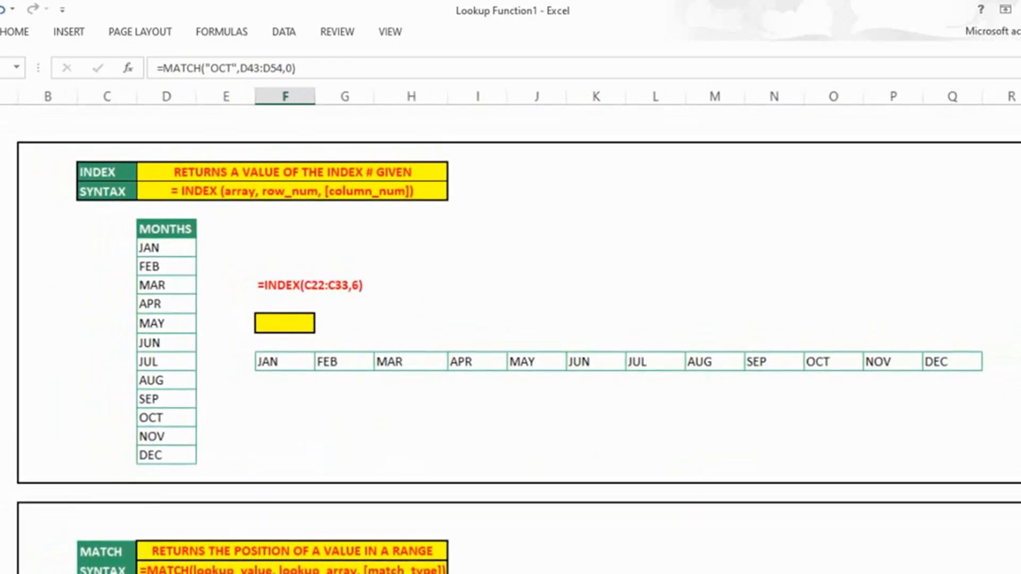
left_click(292, 172)
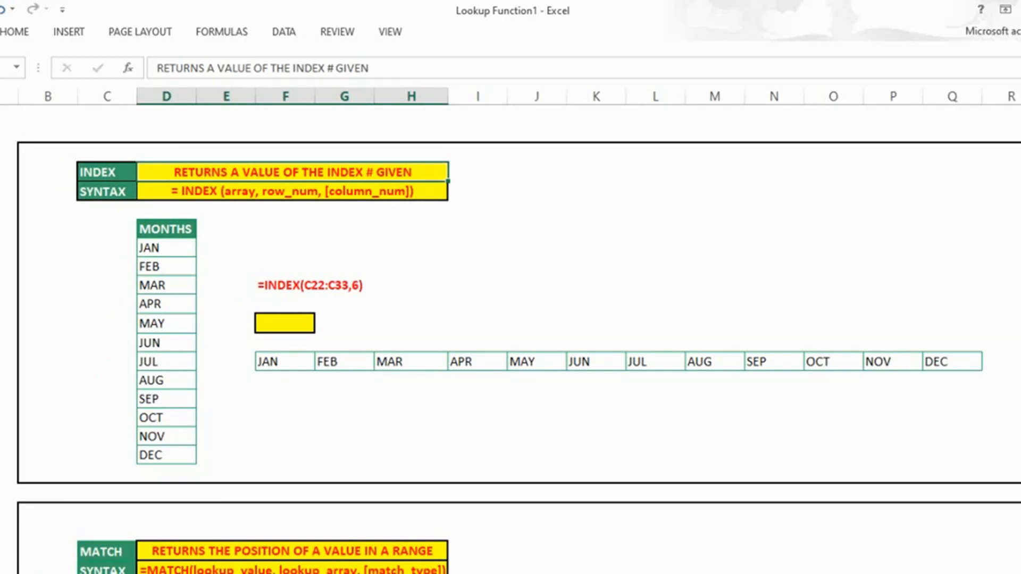
left_click(285, 323)
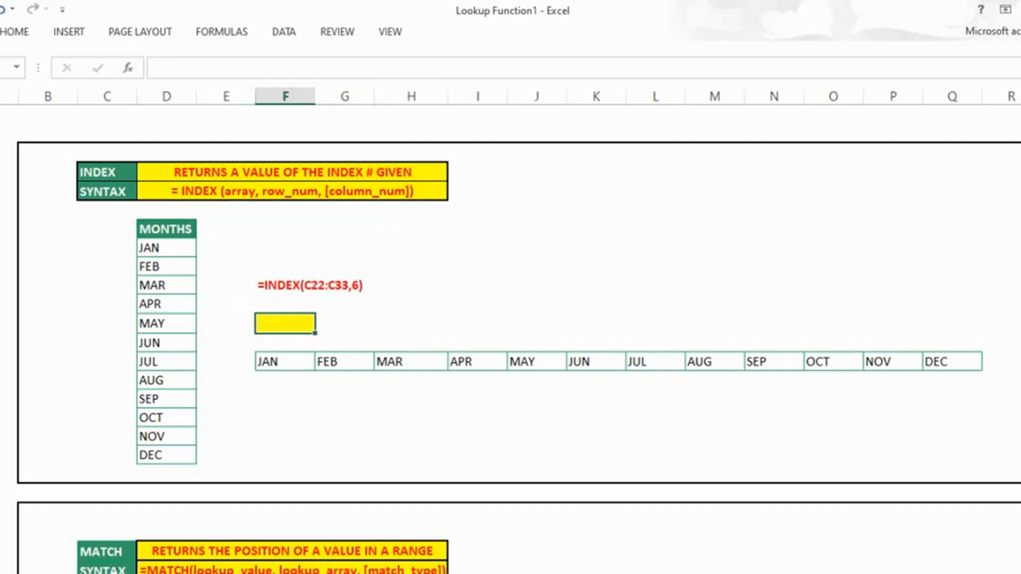
type("=inde")
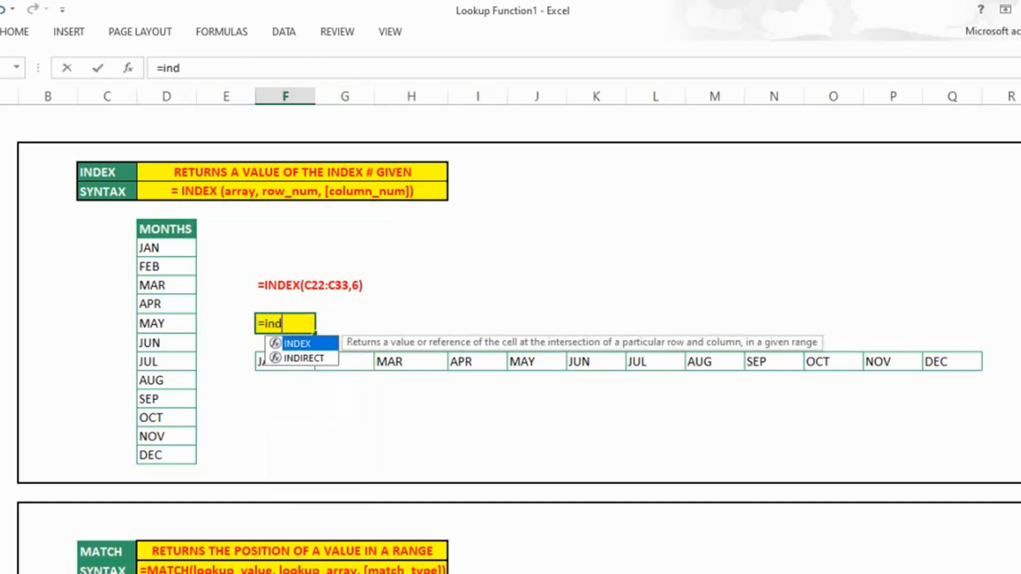
key("Tab")
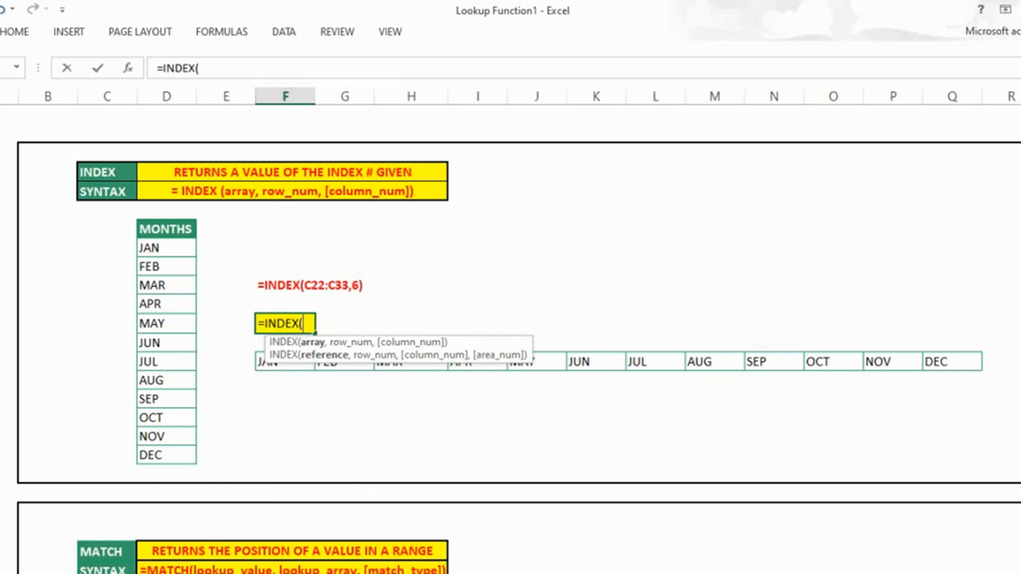
key("BackSpace")
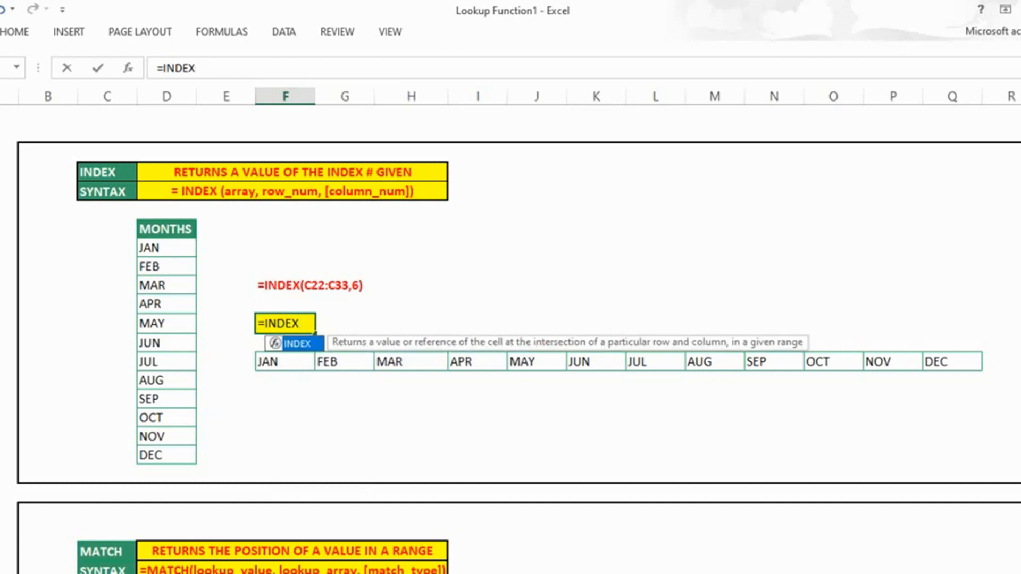
type("(")
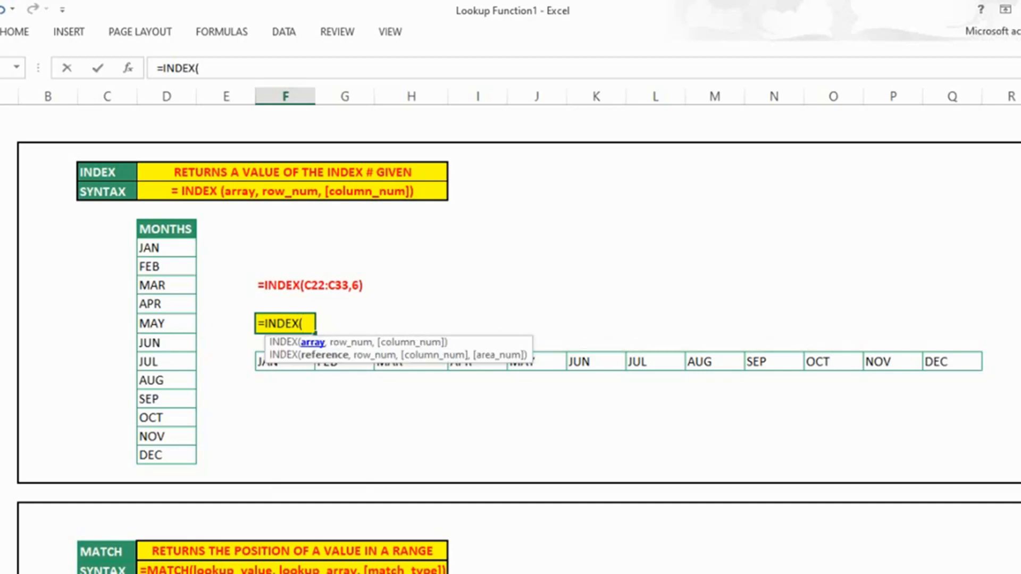
Step: Complete the F28 INDEX formula with the array D24:D35 and row number 4
left_click_drag(159, 248, 178, 456)
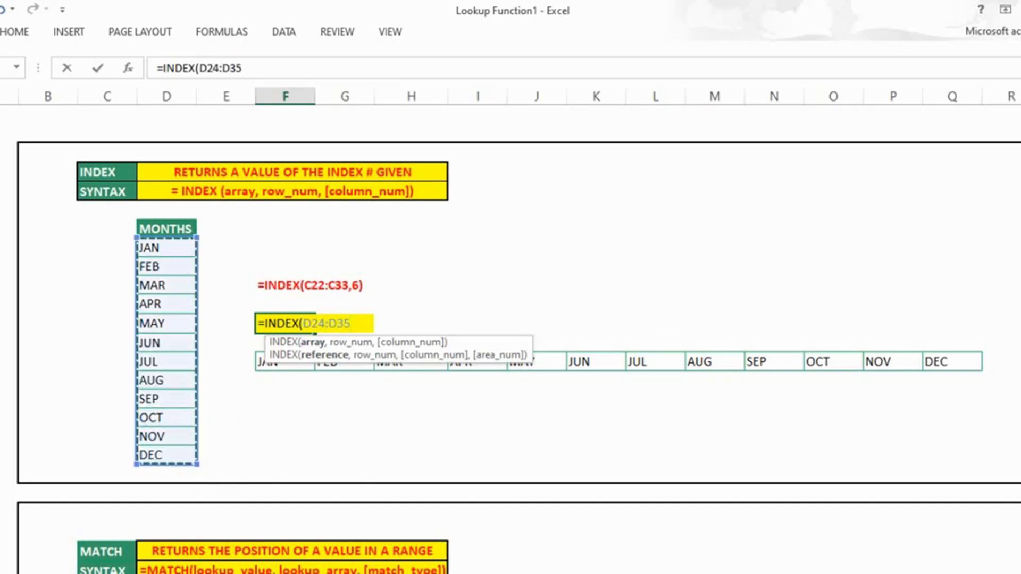
type(",")
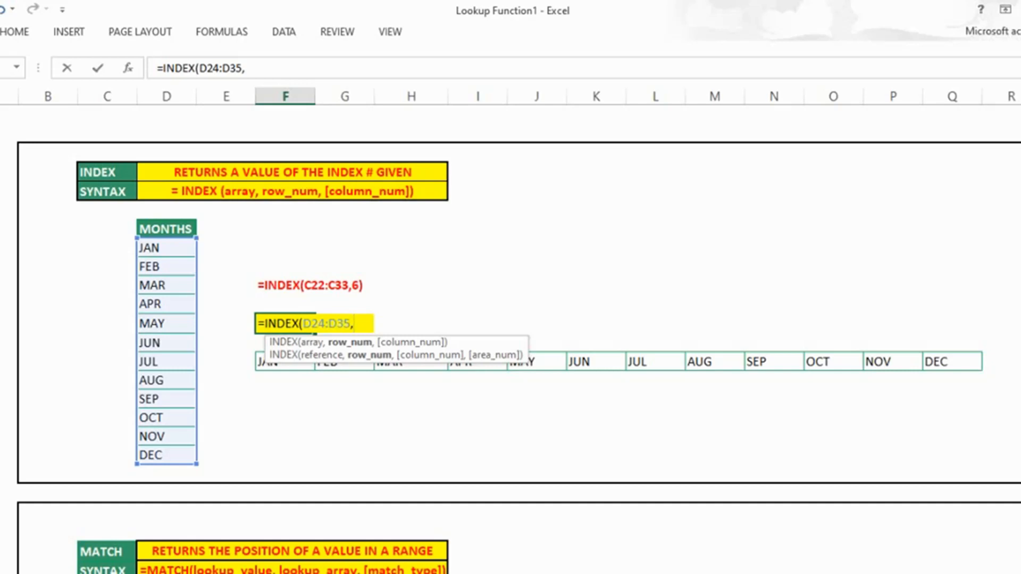
type("4")
key("Return")
key("Up")
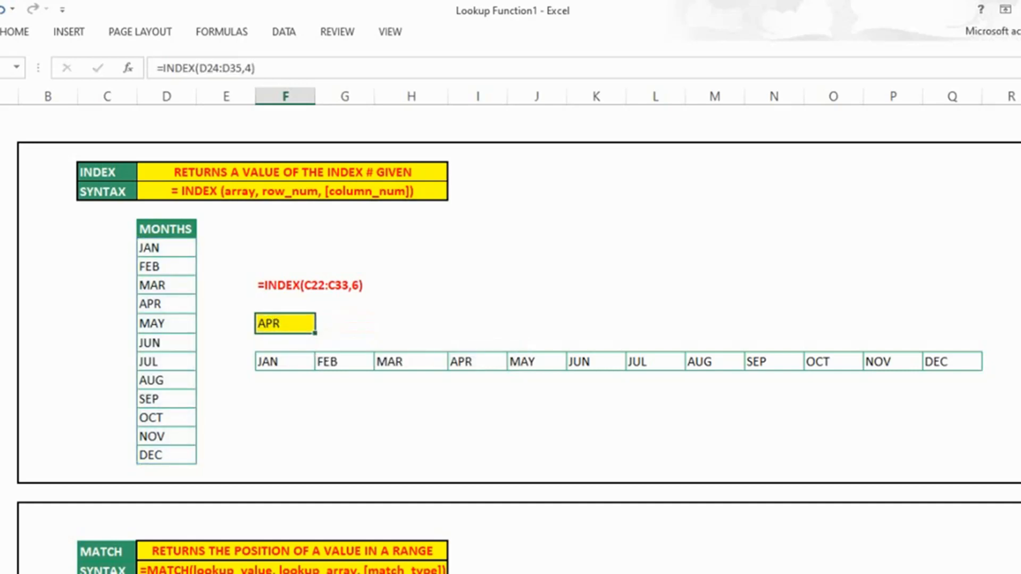
Step: Count down the vertical months list from JAN to the fourth entry to verify the INDEX result
left_click(166, 248)
key("Down")
key("Down")
key("Down")
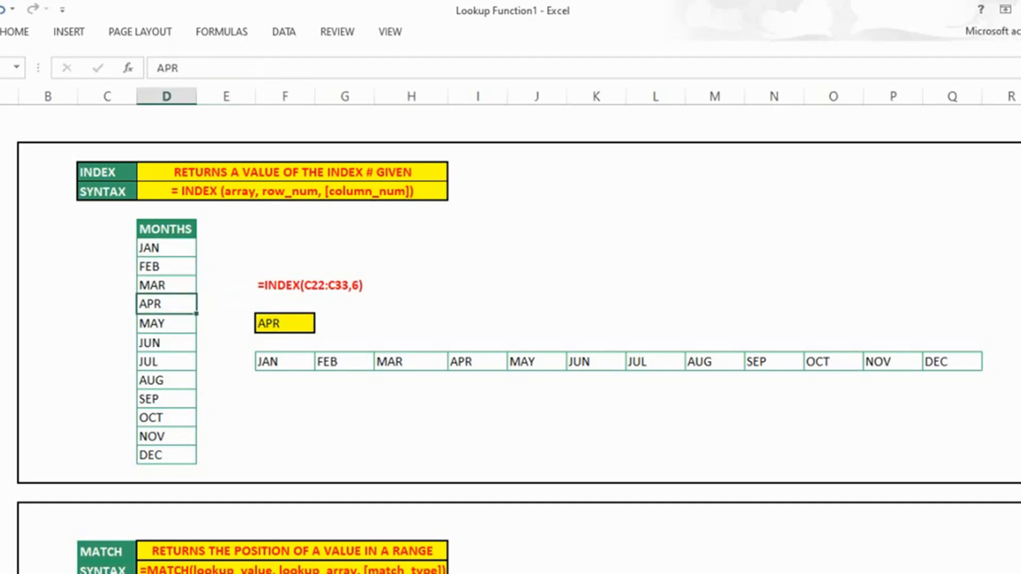
Step: Add a matching yellow cell at F32 and enter =INDEX(F30:Q30,,3) for the horizontal months row, leaving the row number empty
left_click(285, 324)
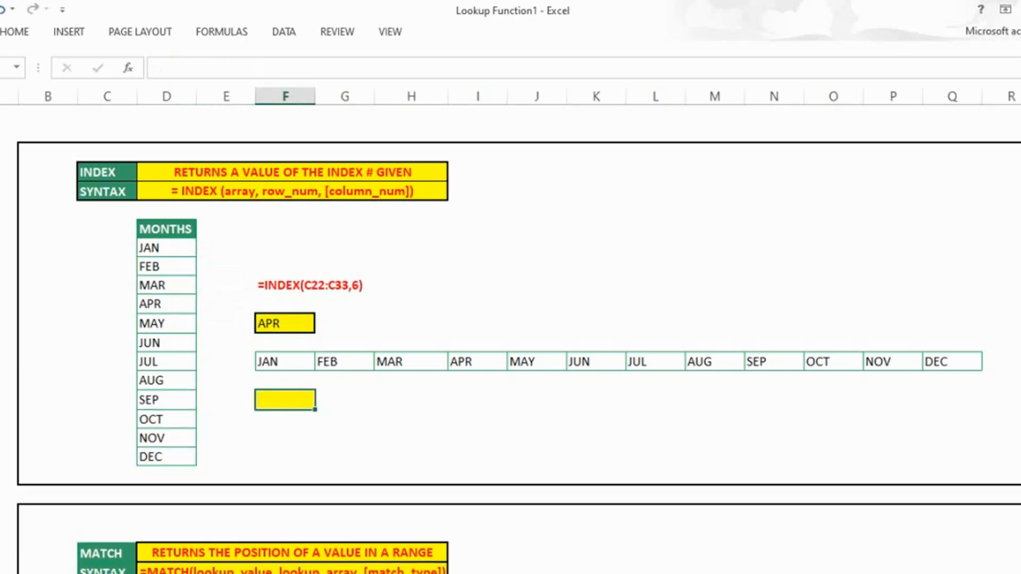
type("=i")
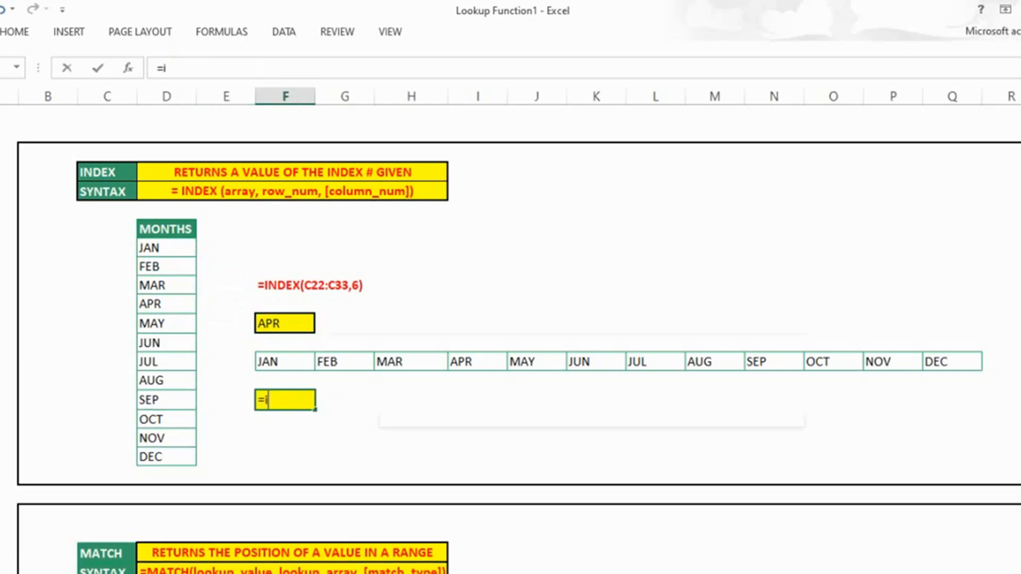
type("n")
key("Tab")
key("Up")
key("Up")
key("ctrl+shift+Right")
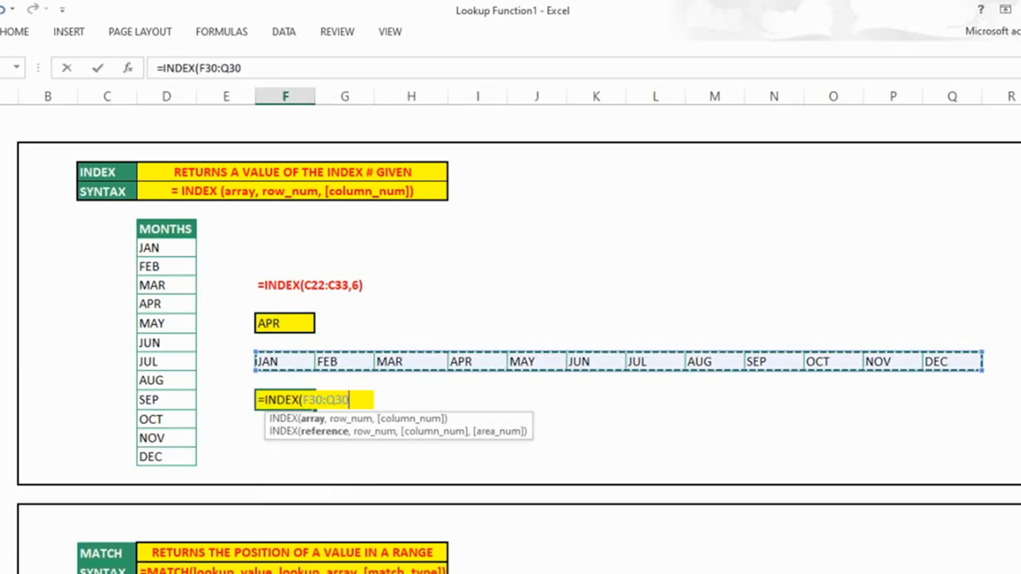
type(",,3")
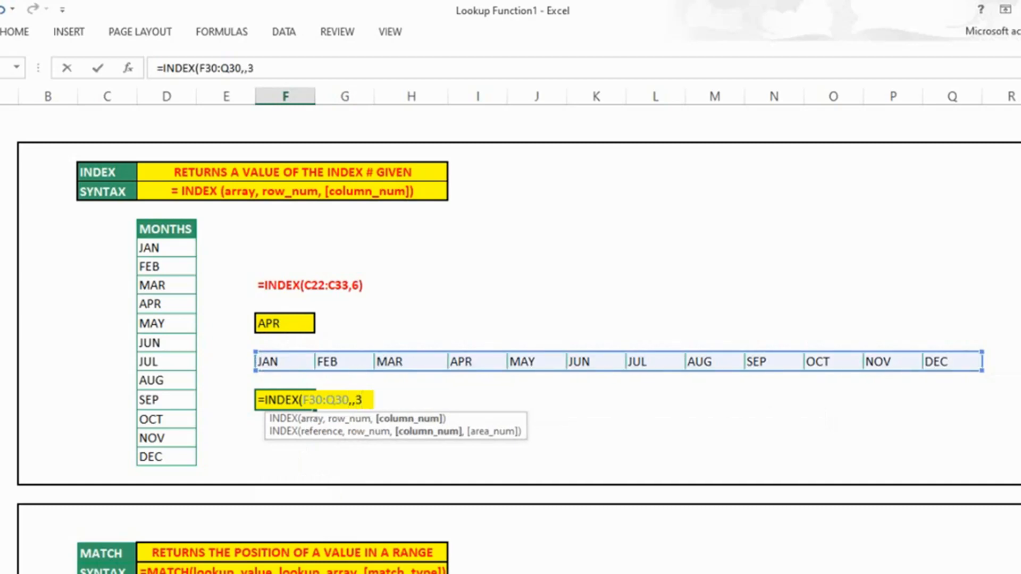
key("Return")
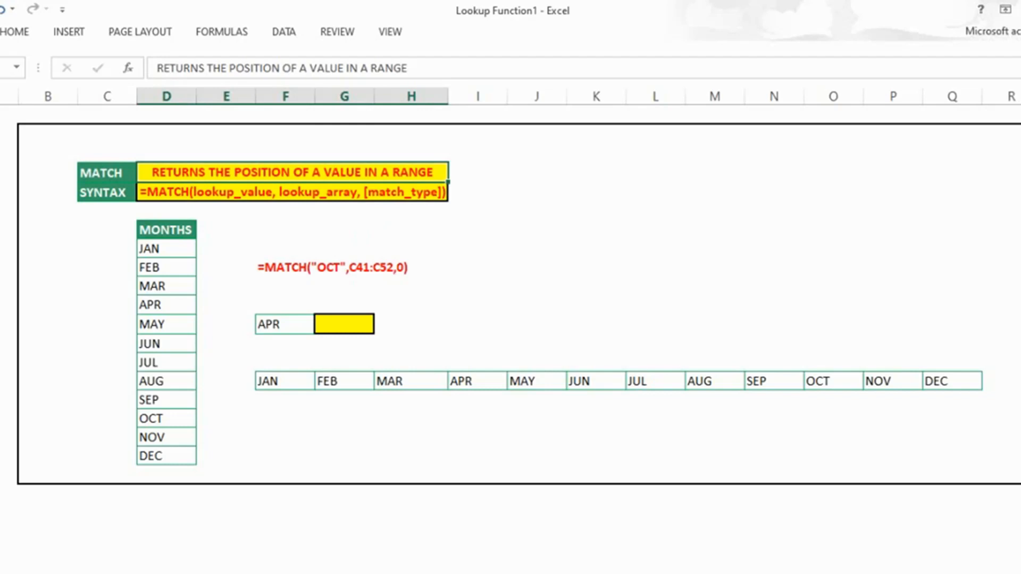
Step: Start a MATCH formula in G48 of the MATCH section with the month in F48 as the lookup value
left_click(344, 324)
type("=m")
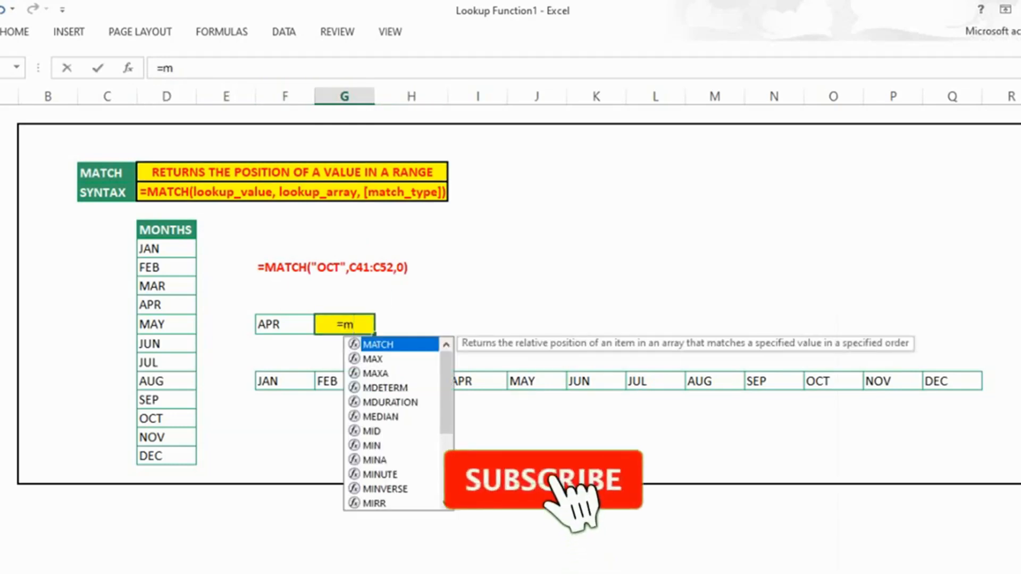
key("Tab")
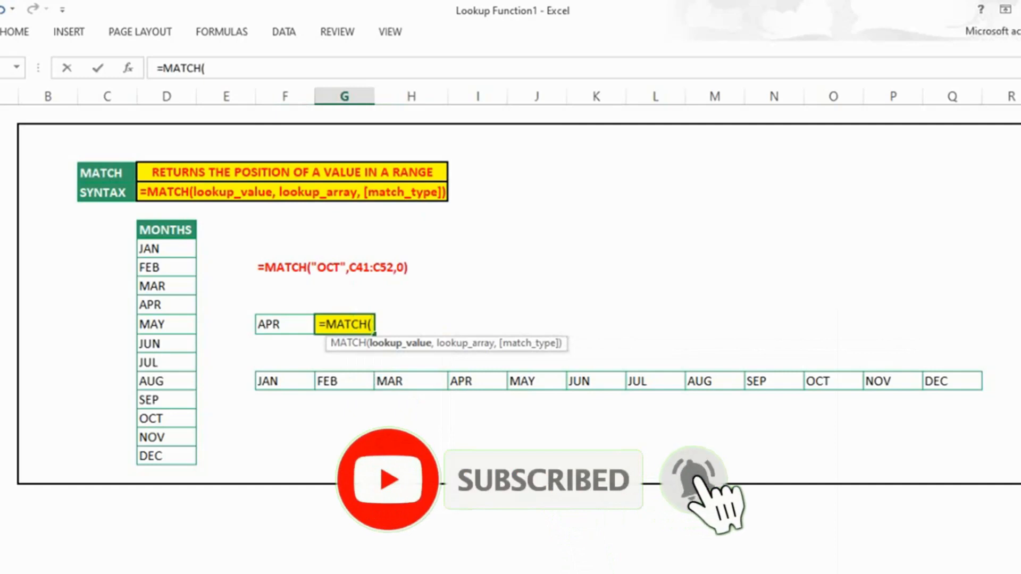
type("F48")
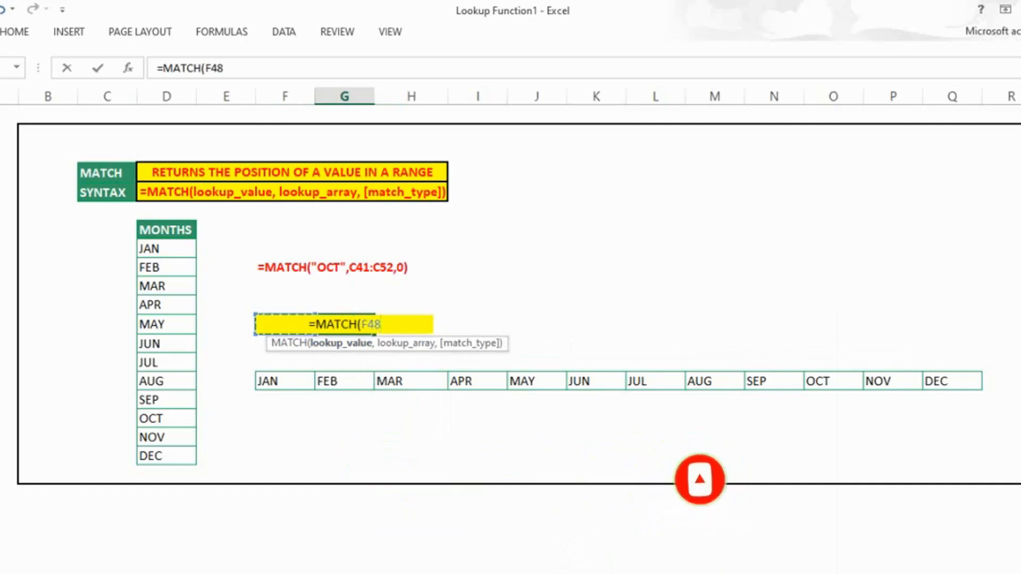
type(",")
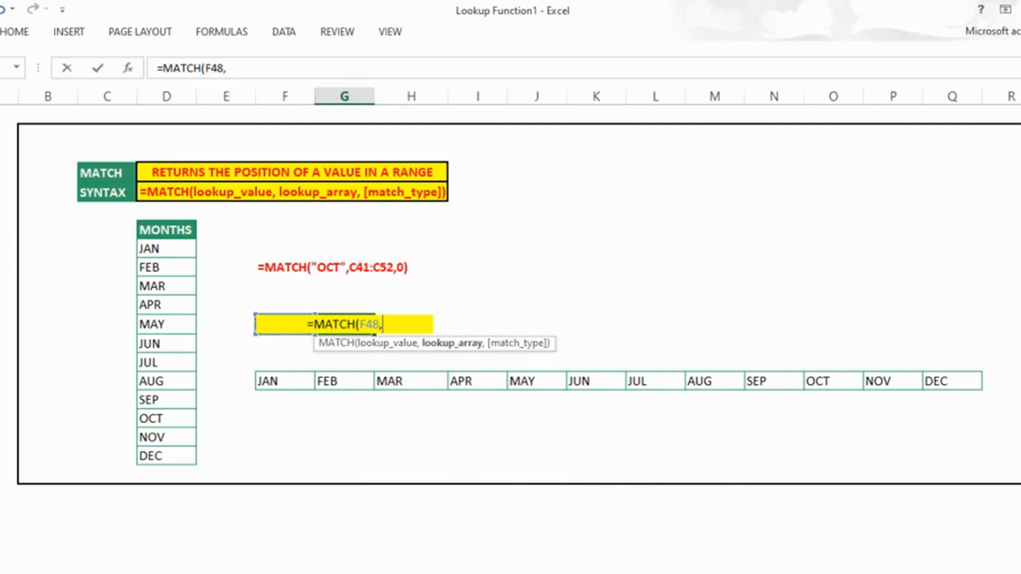
Step: Complete the G48 MATCH formula with the lookup array D43:D55, including the MONTHS header, and match type 0
left_click_drag(166, 229, 166, 456)
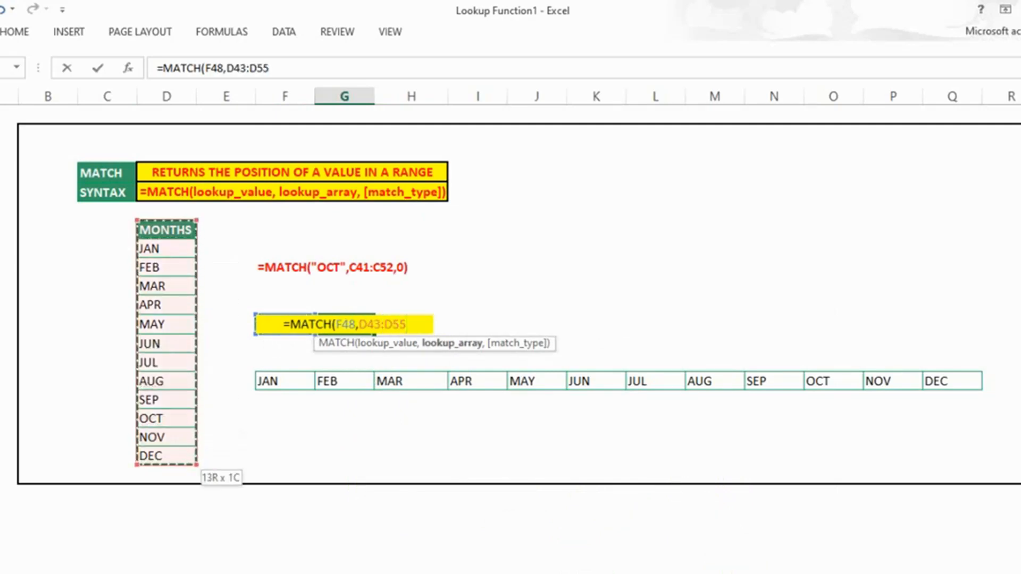
type(",")
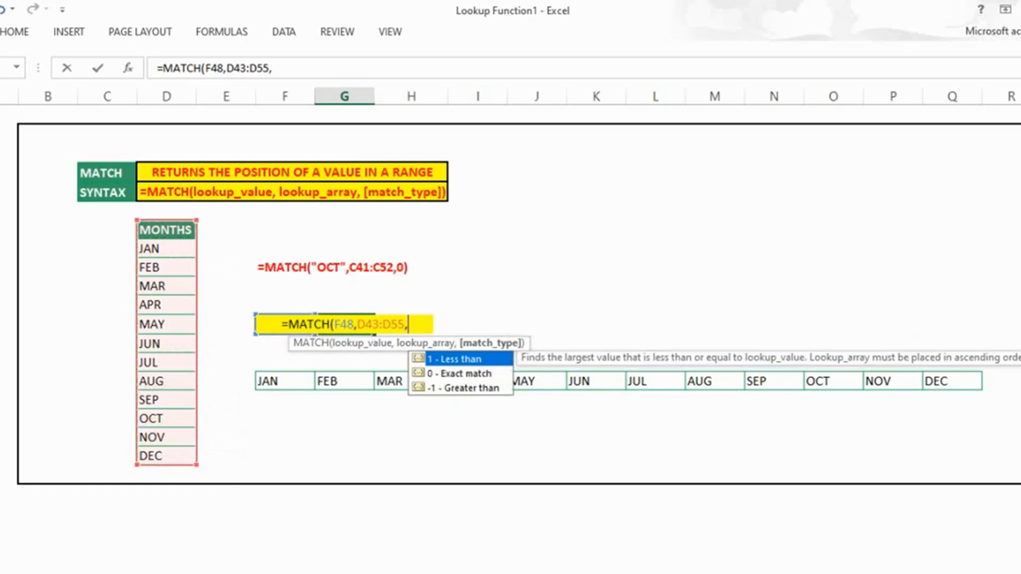
type("0")
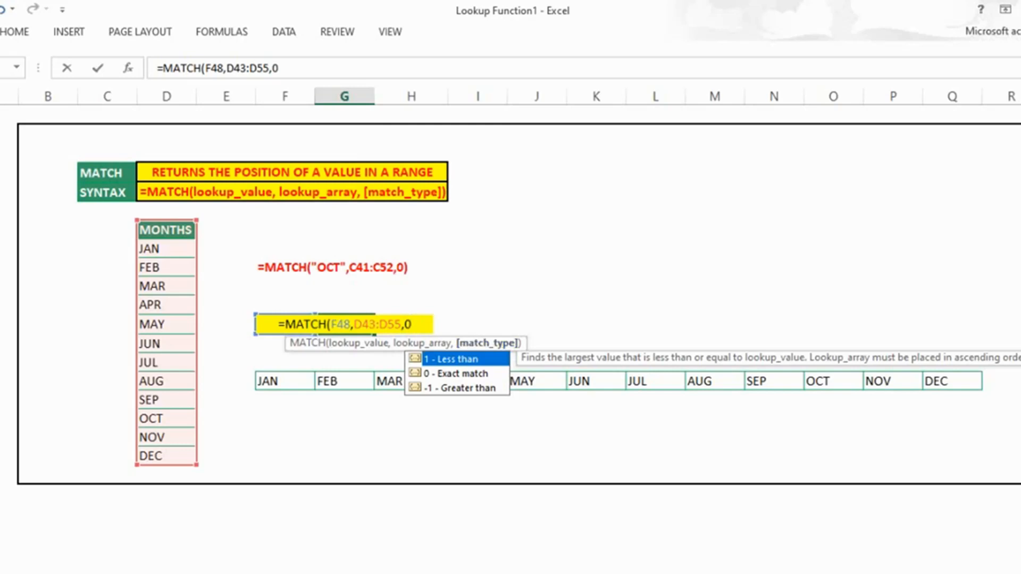
type(")")
key("Return")
Step: Confirm the G48 MATCH formula and mark JAN through APR in the vertical months list to count the position
left_click(345, 324)
left_click(167, 249)
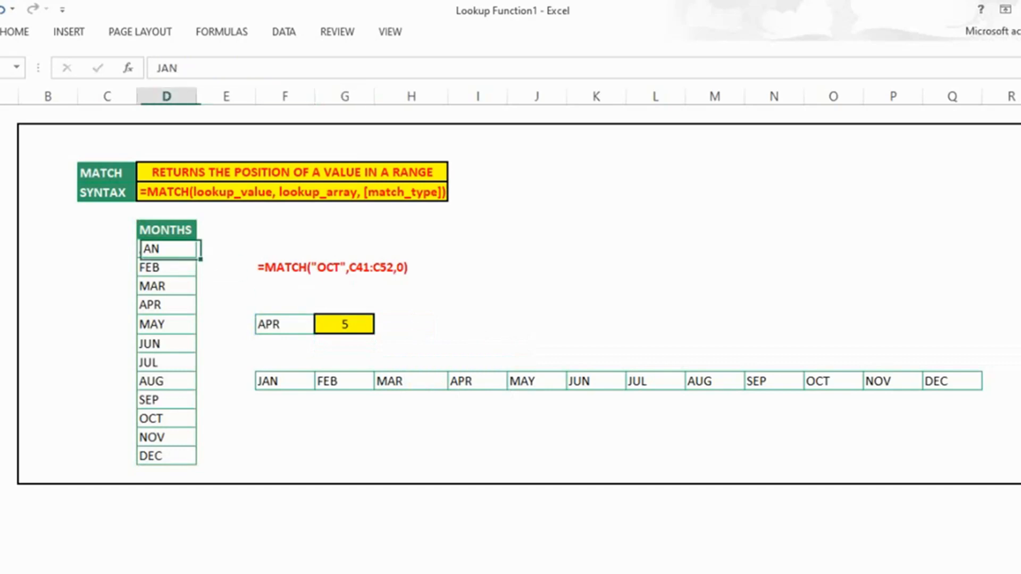
left_click(167, 267, "ctrl")
left_click(166, 286, "ctrl")
left_click(166, 304, "ctrl")
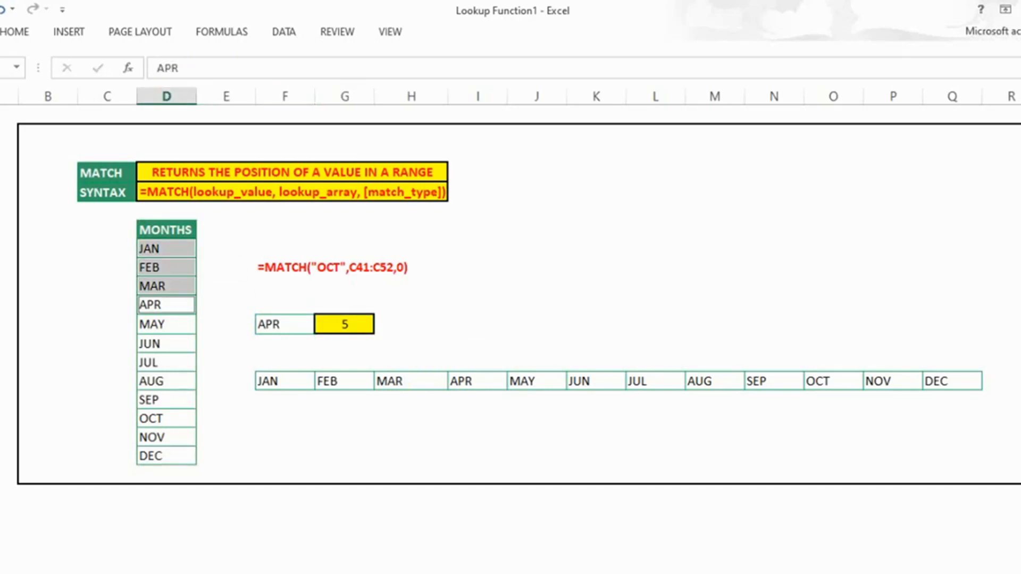
Step: Recount the vertical list starting from the MONTHS header and review the arguments of the MATCH formula in G48
left_click(167, 230)
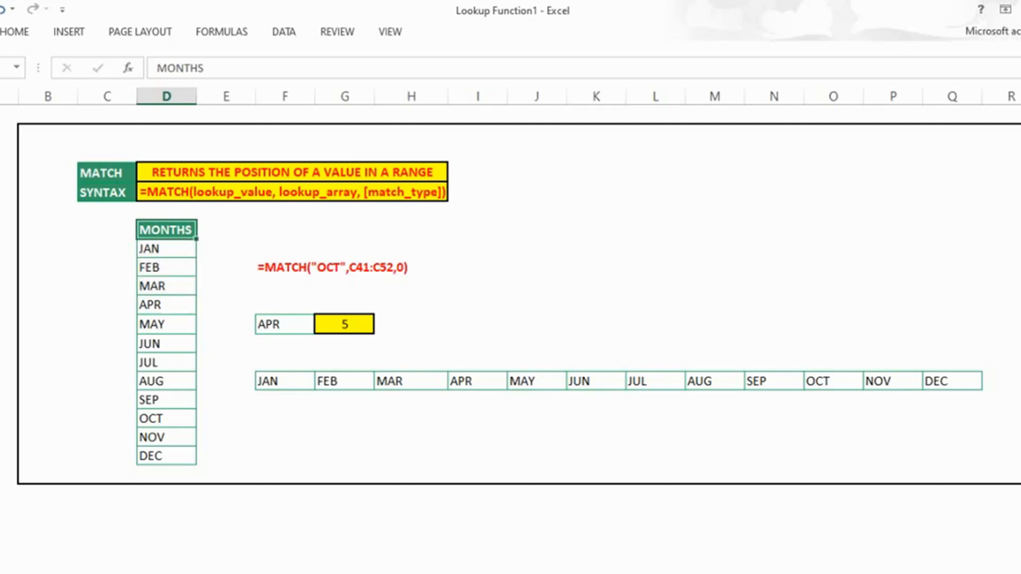
key("Down")
key("Down")
key("Down")
key("Down")
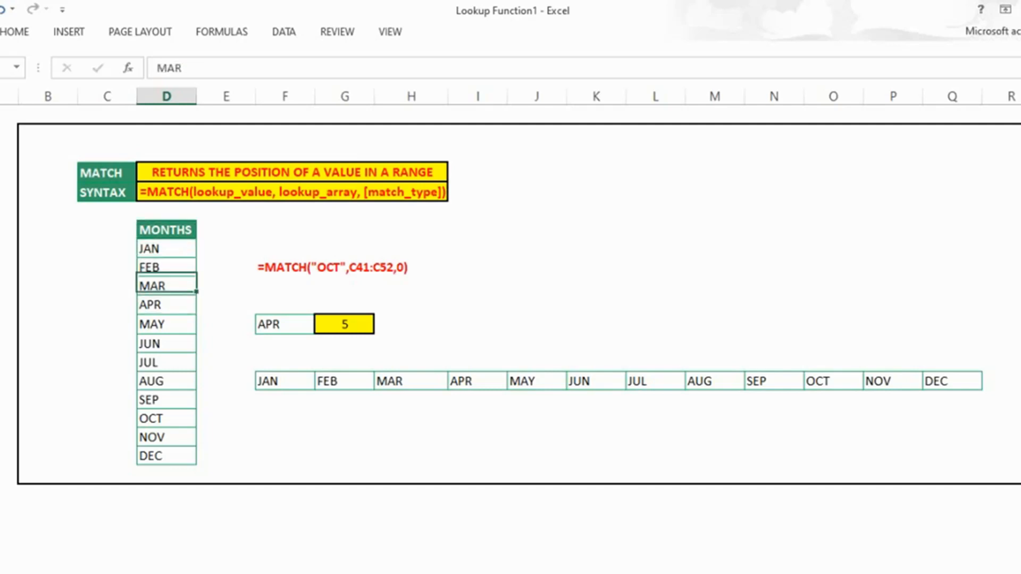
left_click(344, 324)
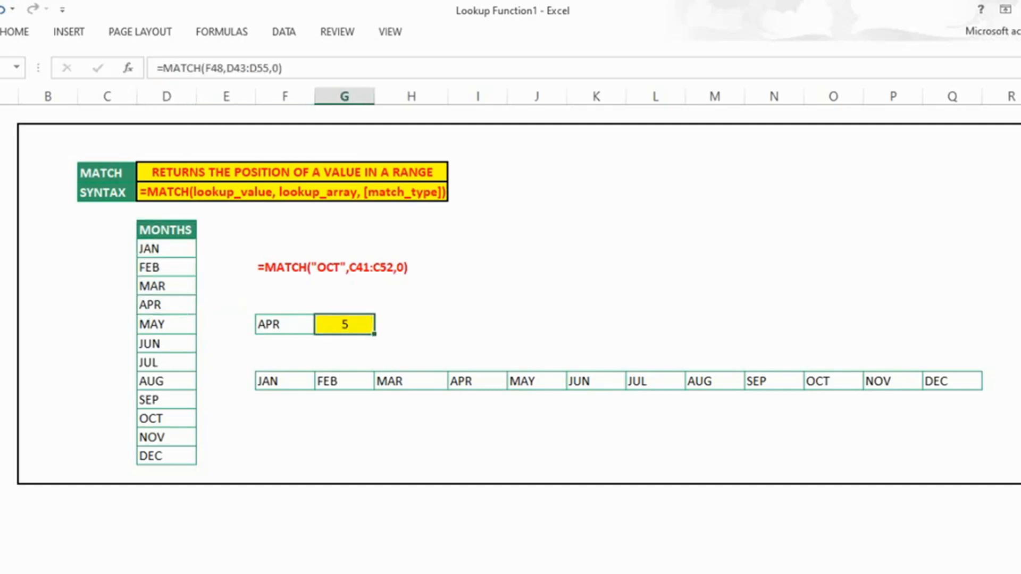
key("F2")
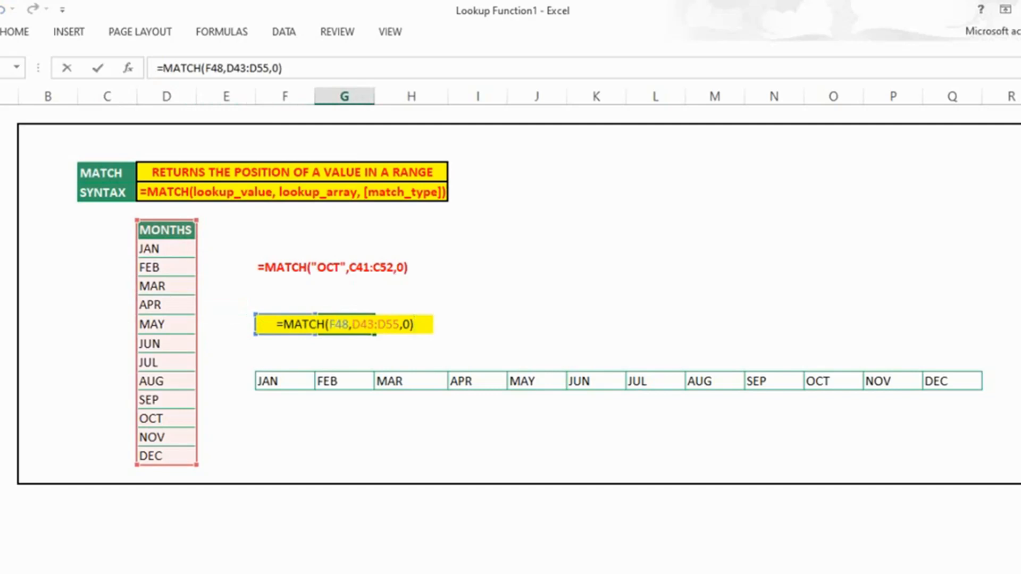
key("Escape")
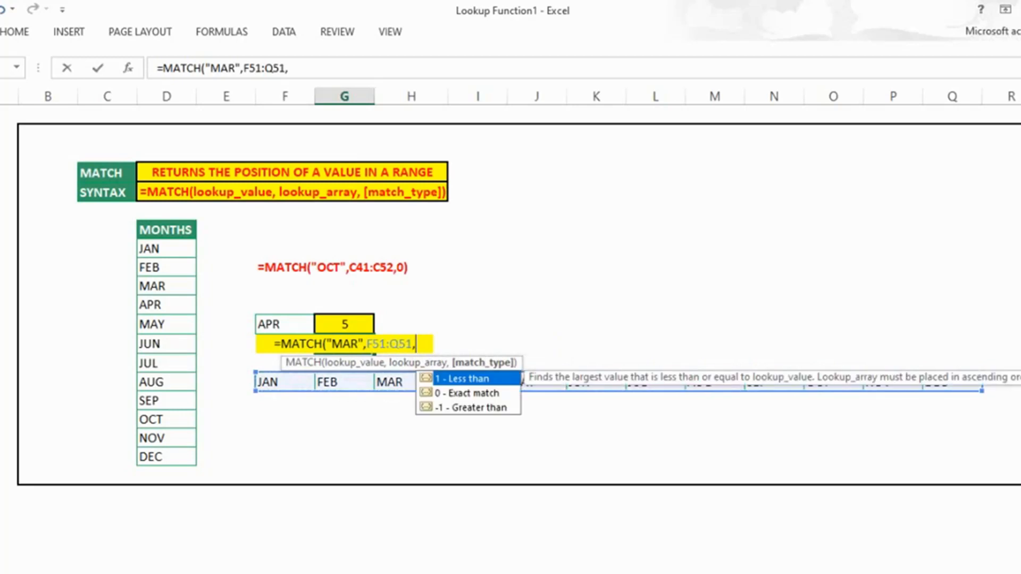
Step: Complete the G49 formula =MATCH("MAR",F51:Q51,0) for the horizontal months row
type("0")
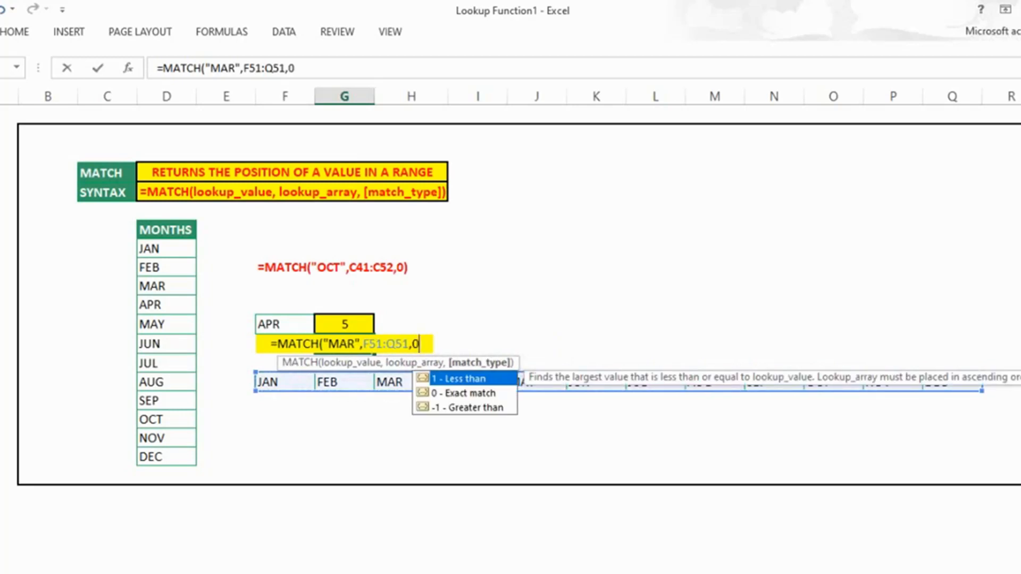
key("Return")
key("Up")
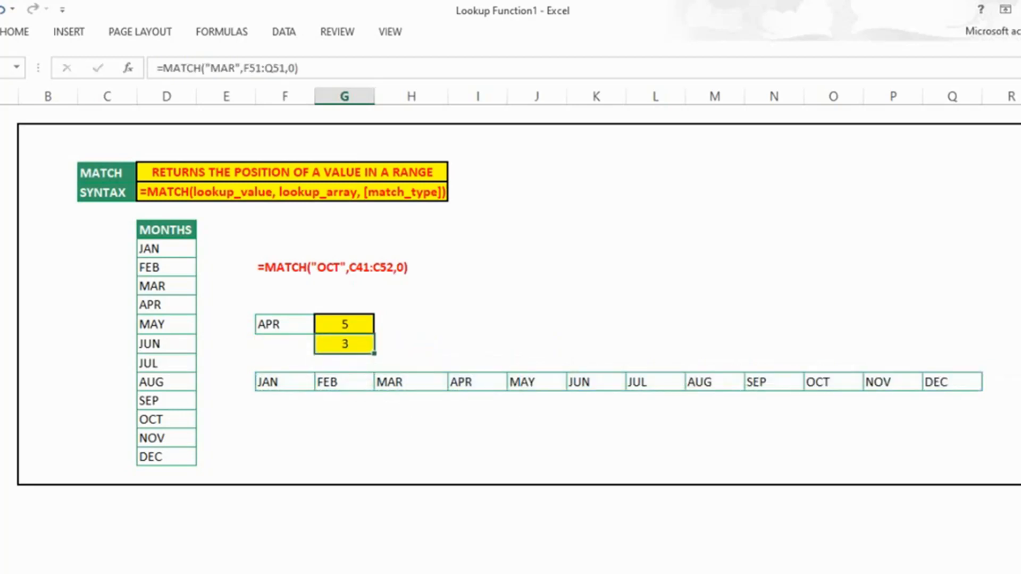
Step: Check MAR's place in the horizontal months row, then review the G48 and G49 formulas and the MATCH section's heading
left_click(411, 382)
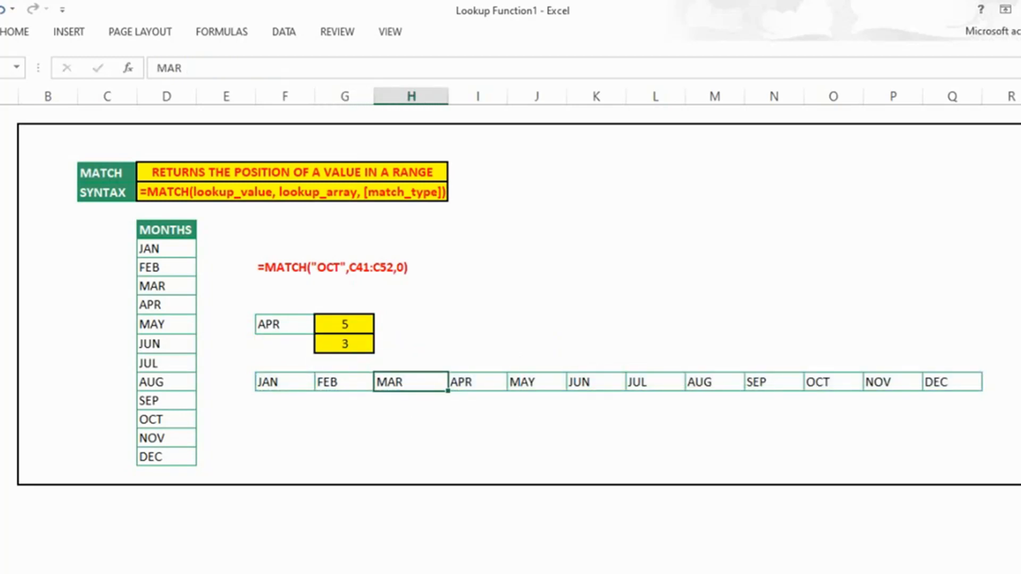
left_click(345, 344)
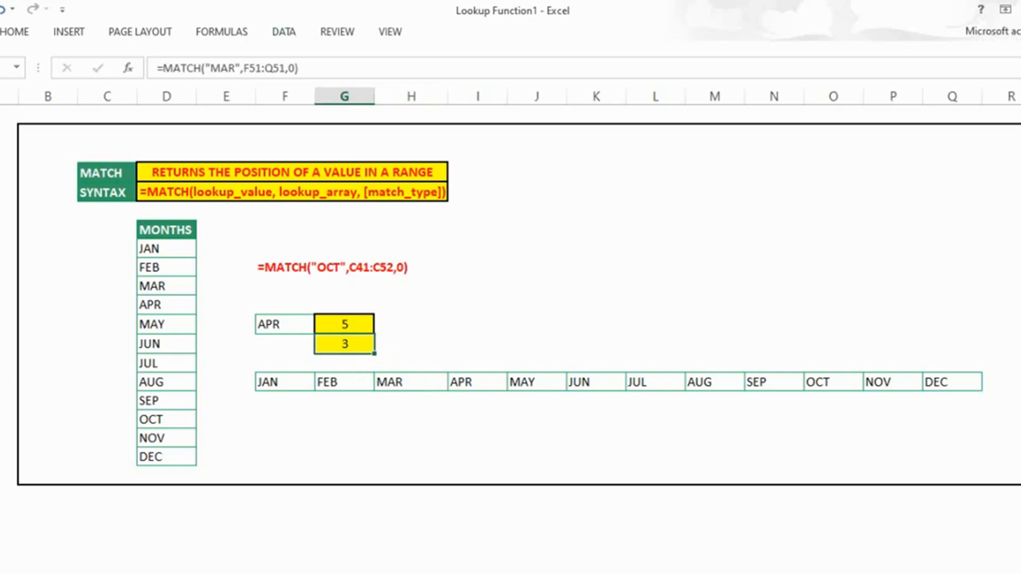
key("F2")
key("Escape")
left_click(345, 324)
left_click(344, 344)
scroll(510, 340, "up", 4)
scroll(510, 340, "down", 2)
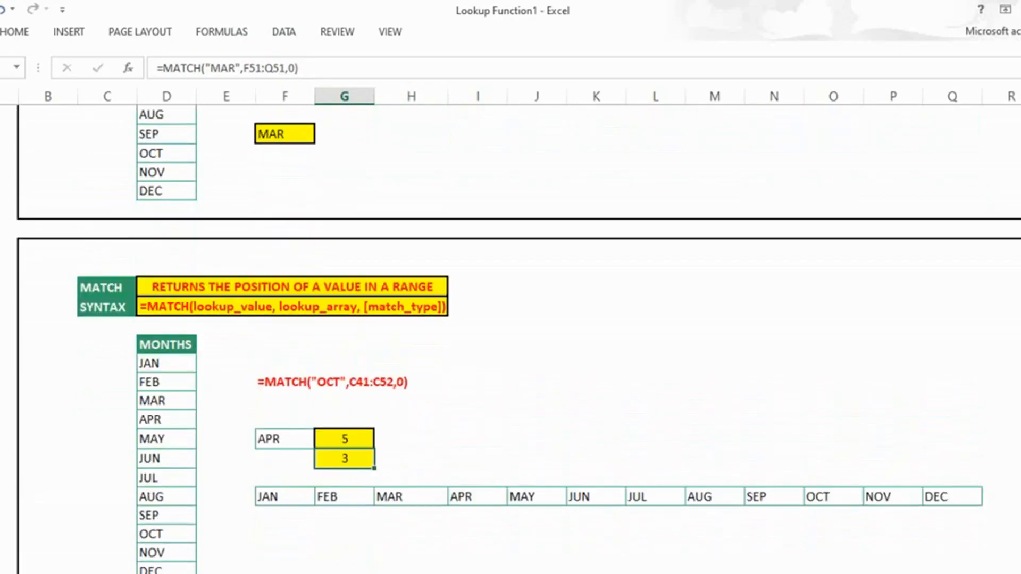
left_click(107, 287)
left_click(292, 287)
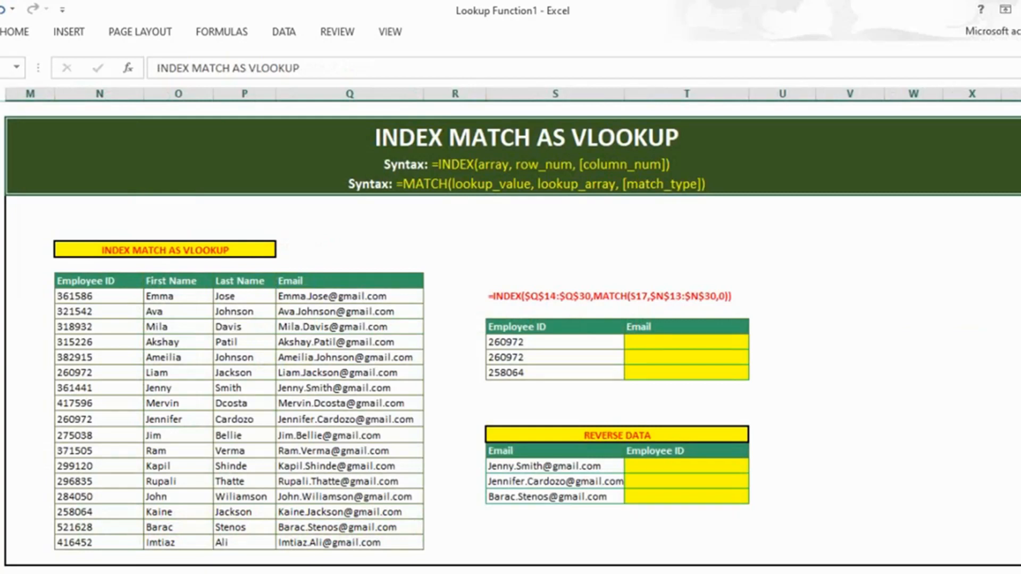
Step: Examine the INDEX MATCH AS VLOOKUP section: its syntax banner, the employee table and the Employee ID lookup table
left_click(165, 249)
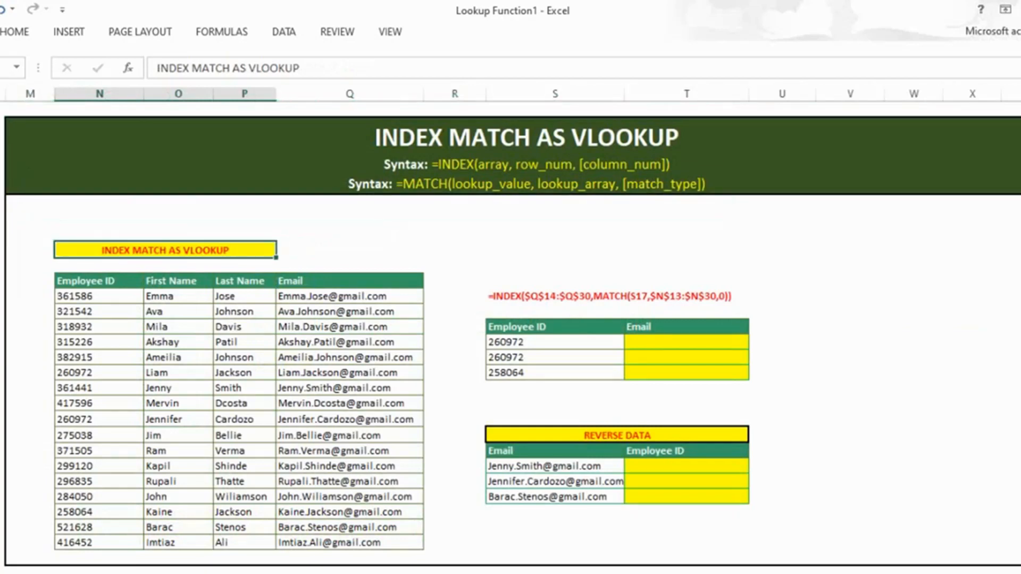
scroll(511, 330, "up", 1)
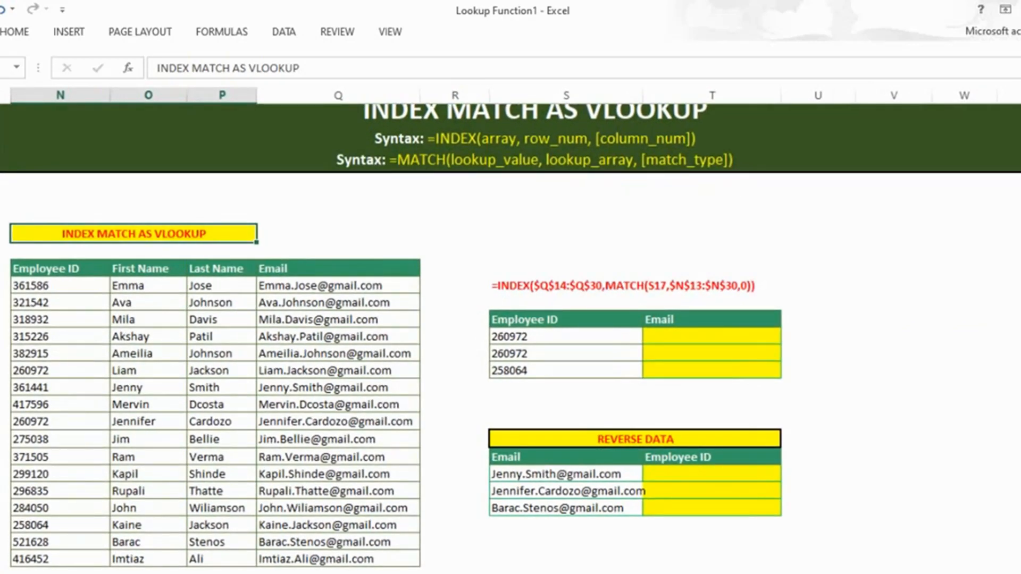
scroll(511, 329, "down", 1)
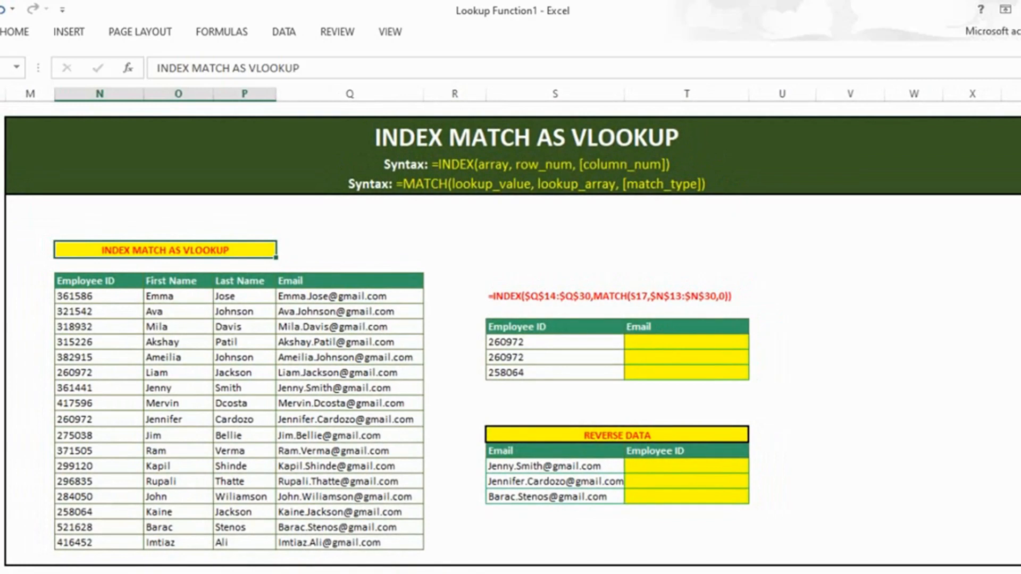
left_click(526, 155)
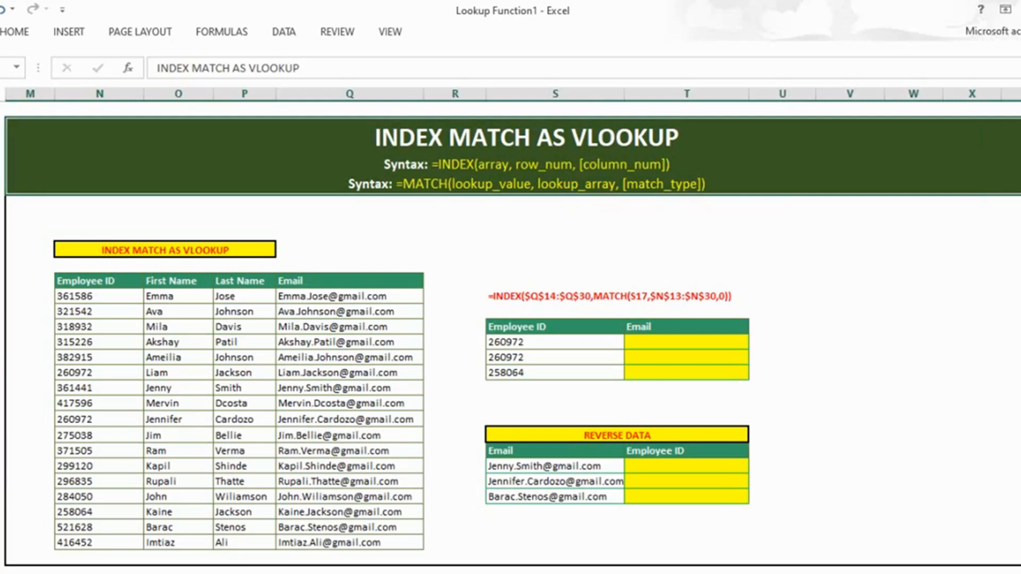
left_click_drag(98, 281, 423, 542)
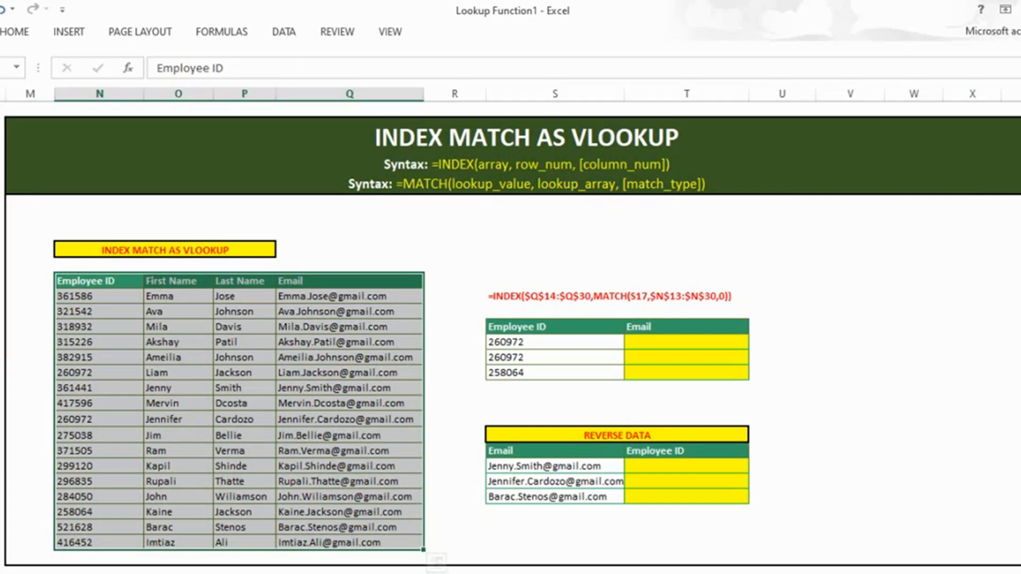
left_click(554, 327)
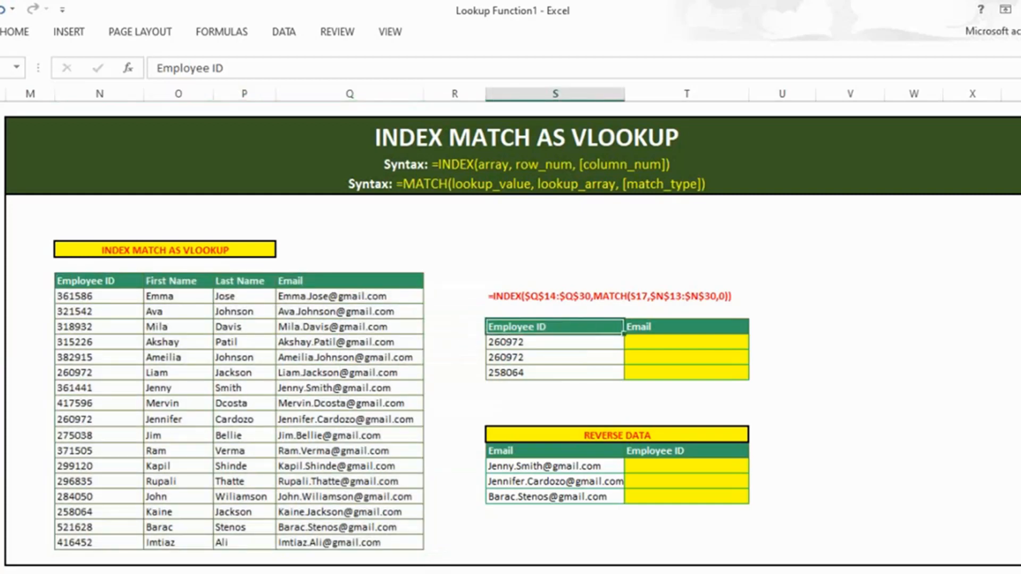
Step: Start an INDEX formula in the first Email result cell, T17, with the absolute array $Q$13:$Q$30
left_click(685, 342)
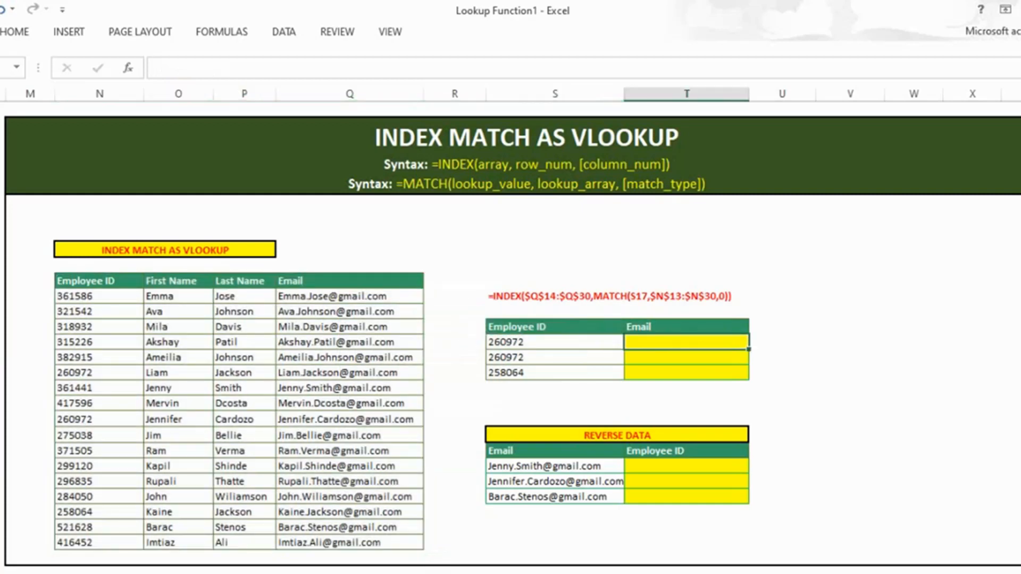
type("=ind")
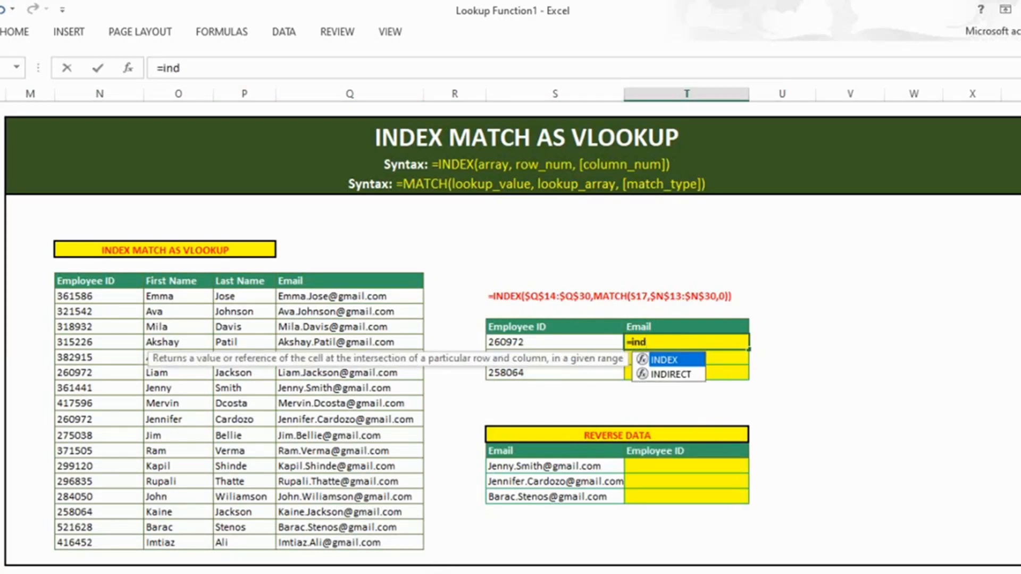
key("Tab")
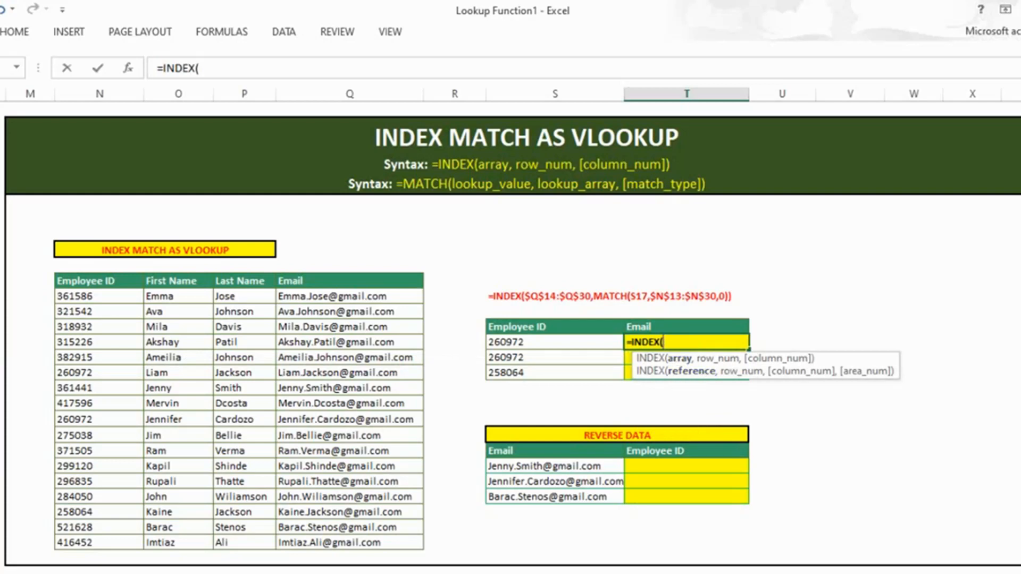
left_click_drag(298, 281, 423, 549)
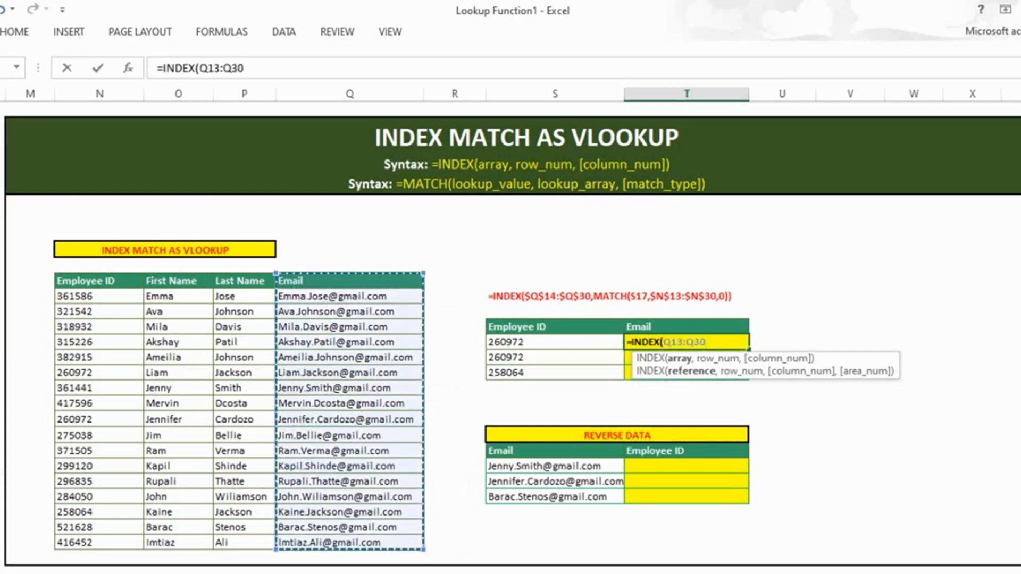
key("F4")
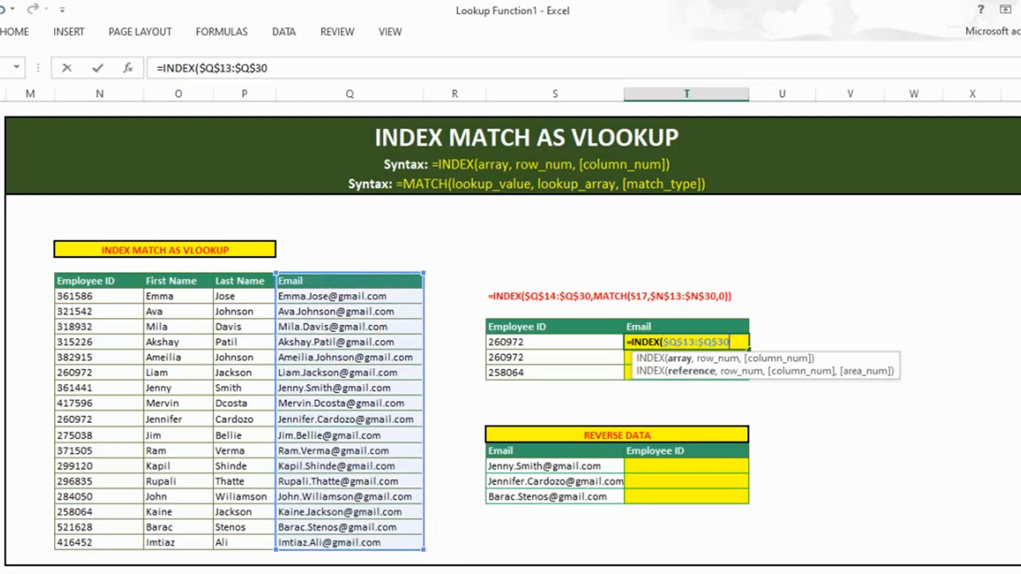
type(",")
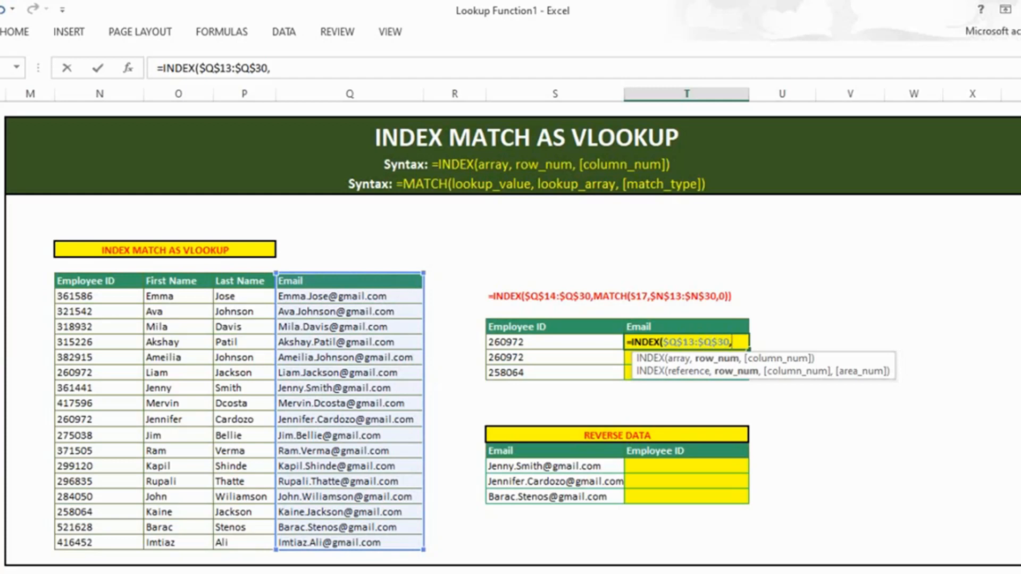
Step: Nest a MATCH as the row number, with S17 as lookup value and the absolute $N$13:$N$30 as lookup array
type("mat")
key("Tab")
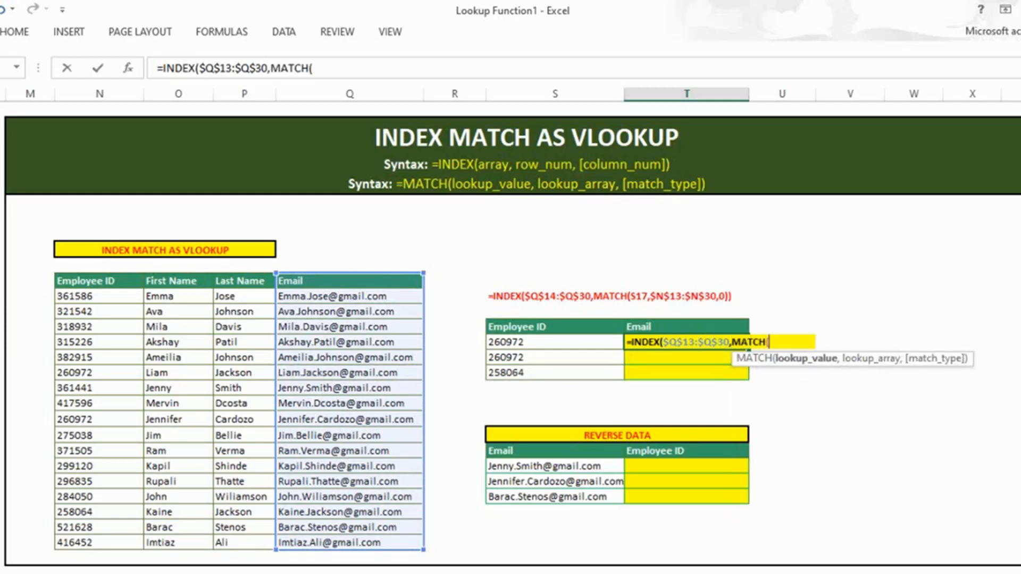
left_click(555, 342)
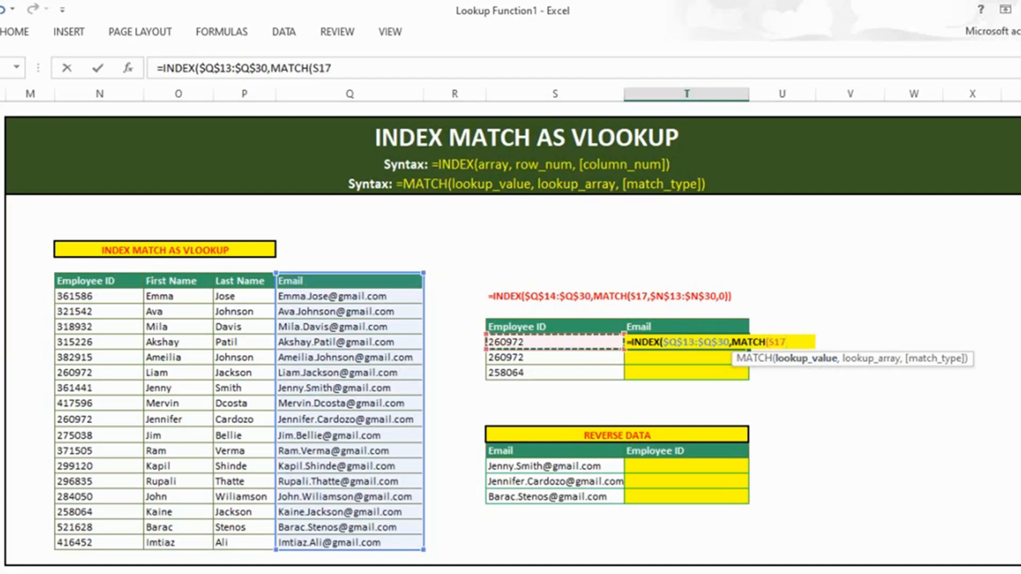
type(",")
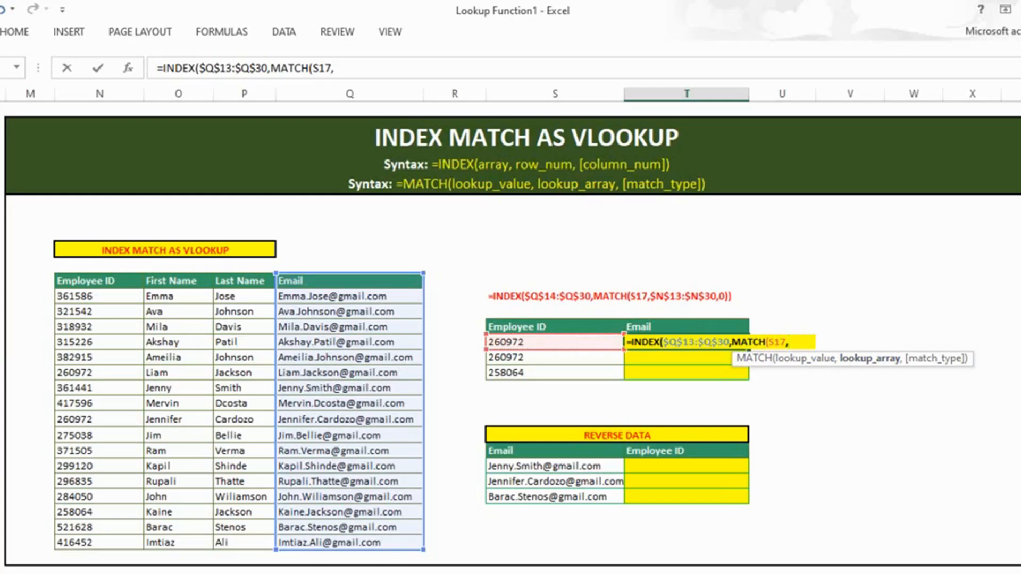
left_click_drag(96, 281, 135, 543)
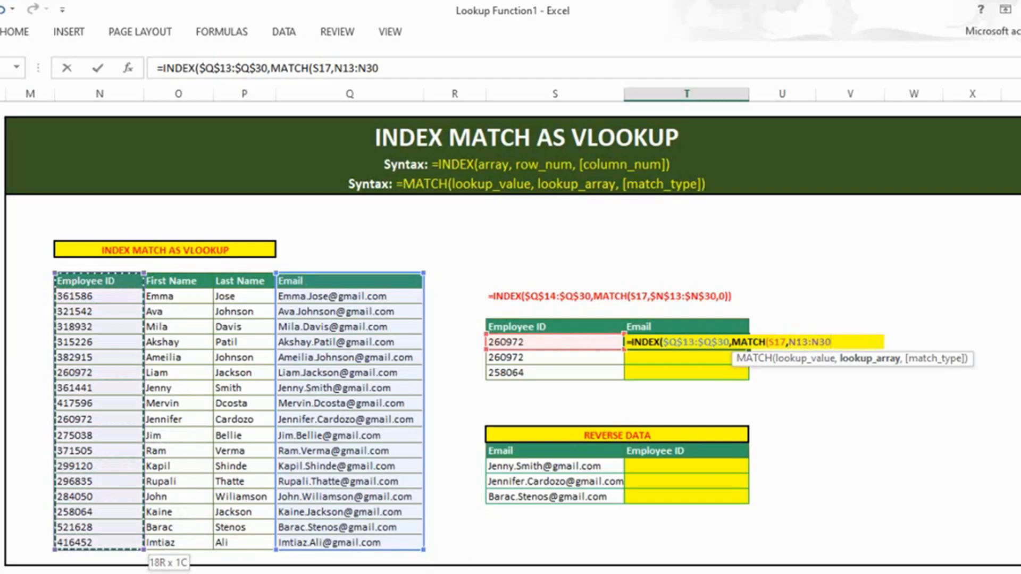
left_click(796, 342)
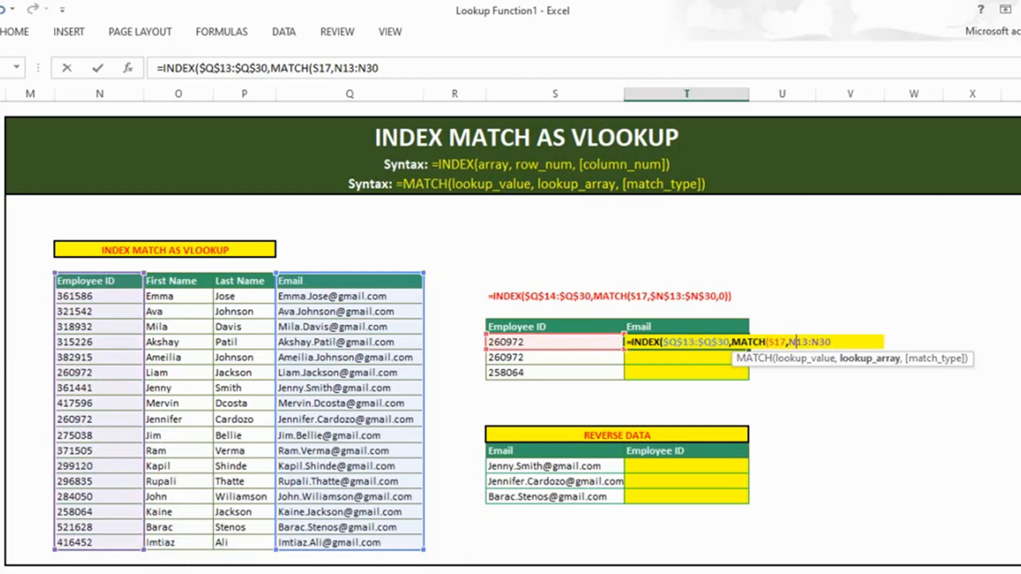
key("F4")
key("Right")
key("F4")
key("Left")
key("Right")
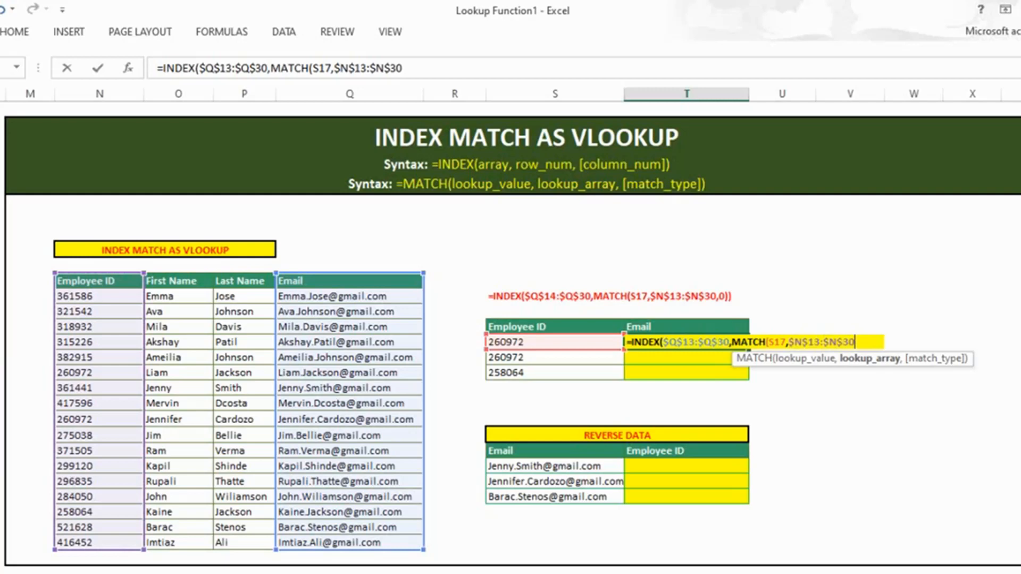
Step: Finish the T17 INDEX MATCH formula with match type 0 and select the employee ID in S17 to check the result
type(",")
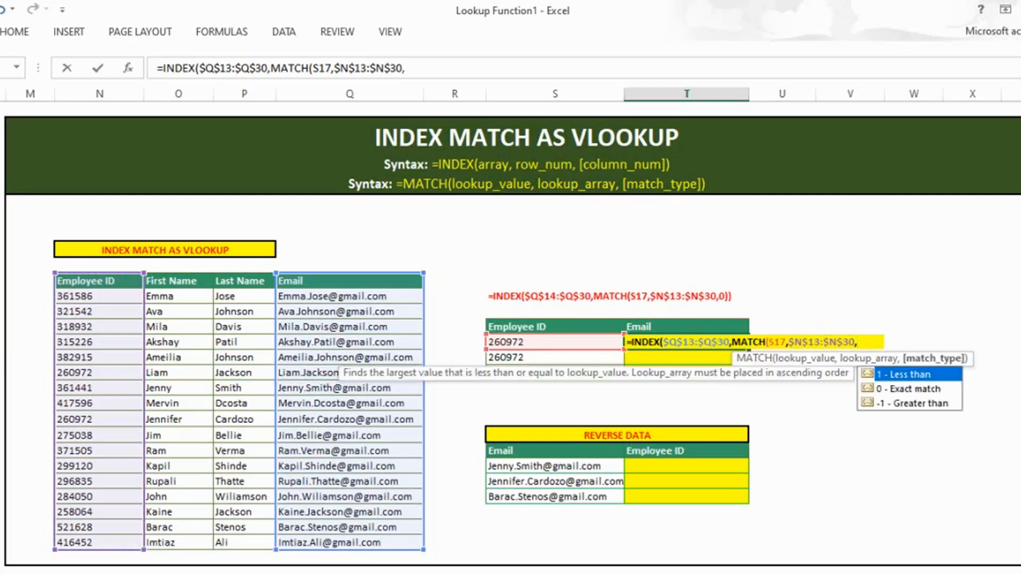
type("0)")
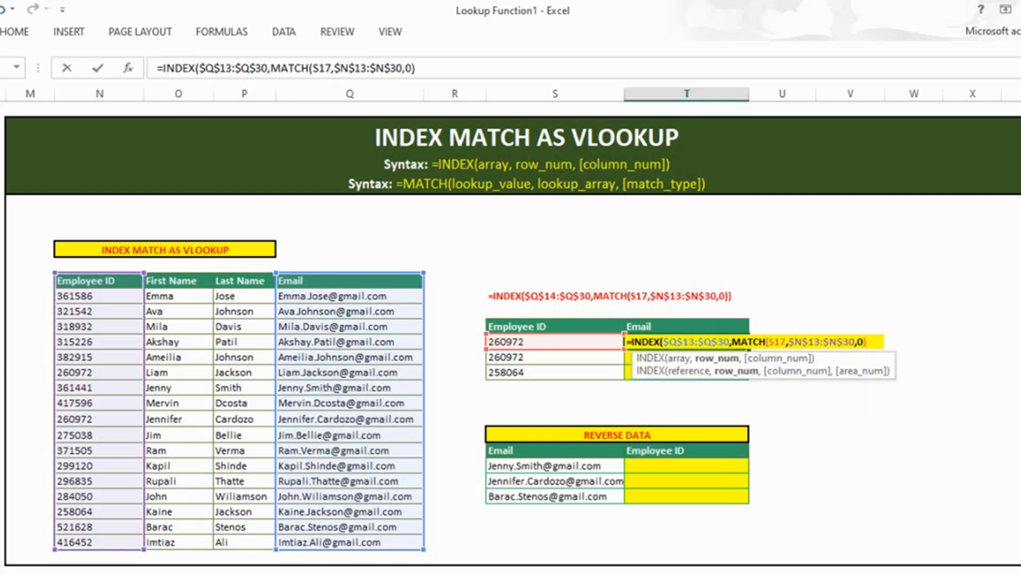
key("Return")
key("Return")
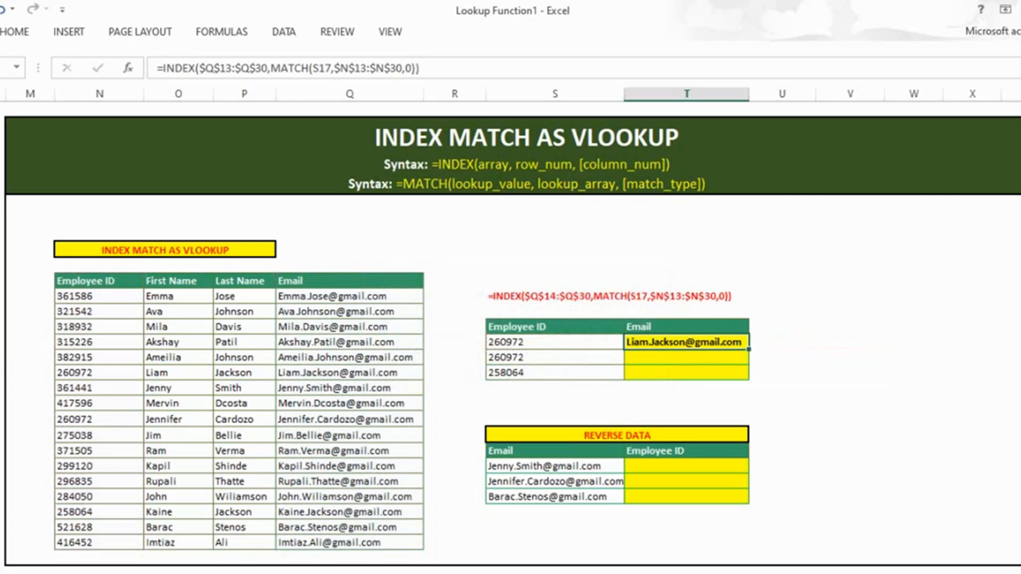
left_click(554, 342)
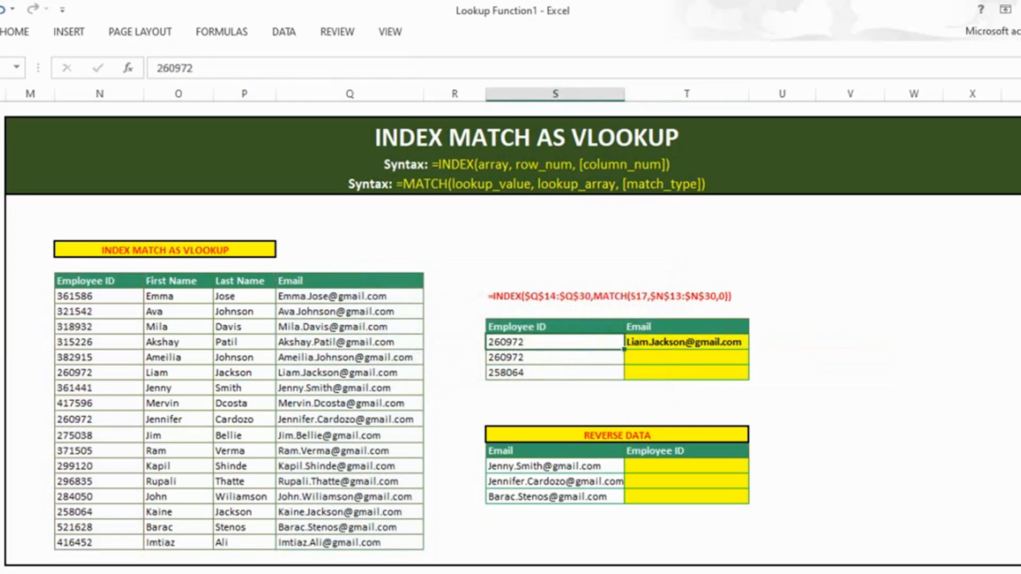
Step: Copy the T17 INDEX MATCH formula down to T18:T19 and replace the employee ID in S18 with the one from N20
left_click(350, 373)
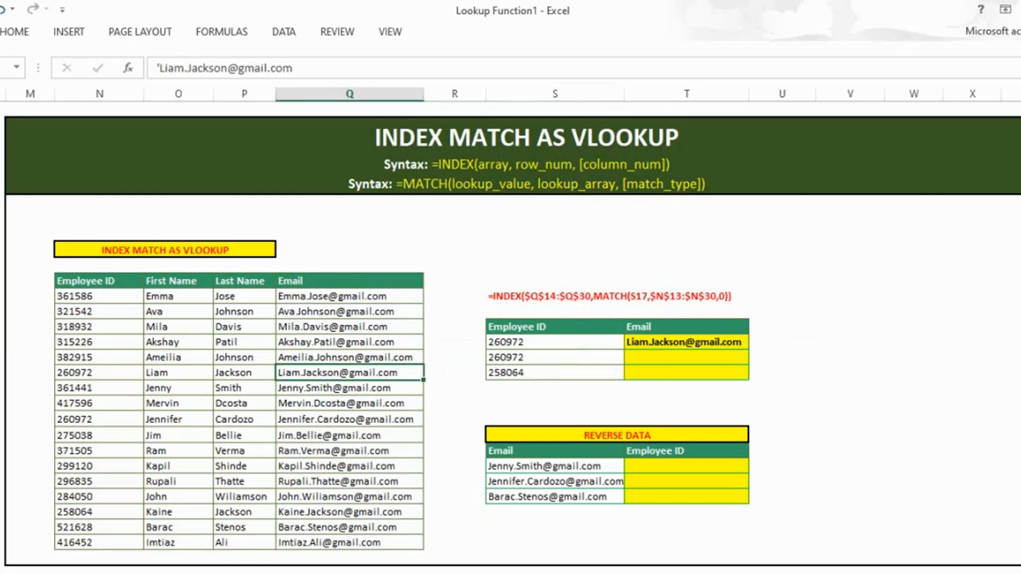
left_click(686, 342)
key("ctrl+c")
left_click_drag(686, 357, 686, 373)
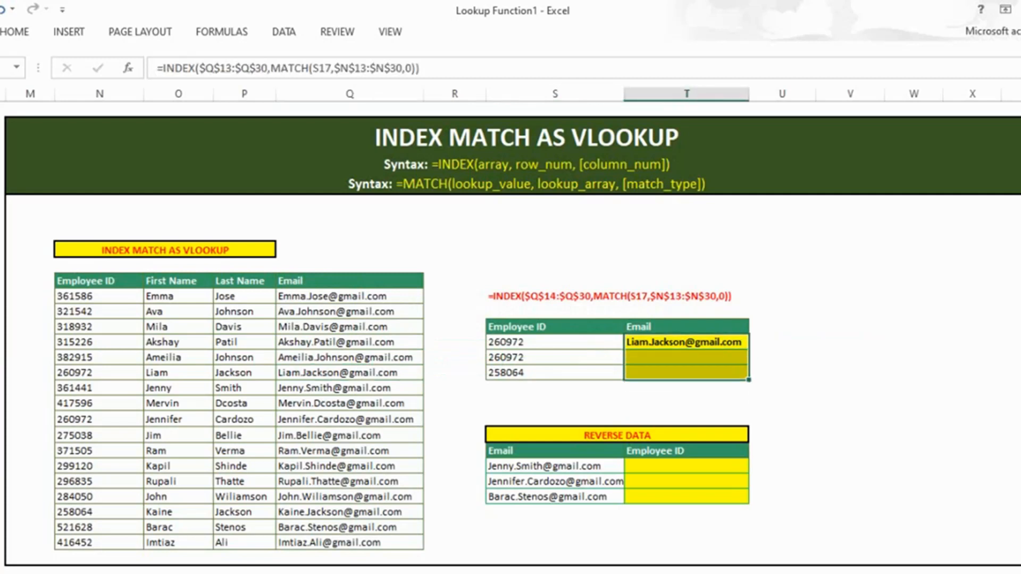
key("ctrl+v")
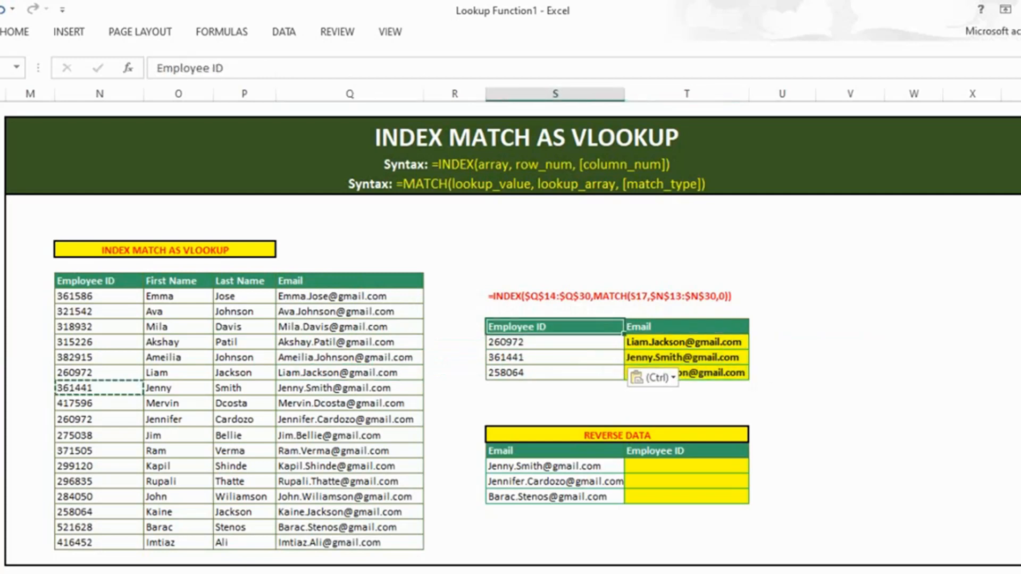
key("Escape")
Step: Examine the T17 formula's array, lookup value, lookup array and match type against the annotated INDEX MATCH diagram
left_click(686, 341)
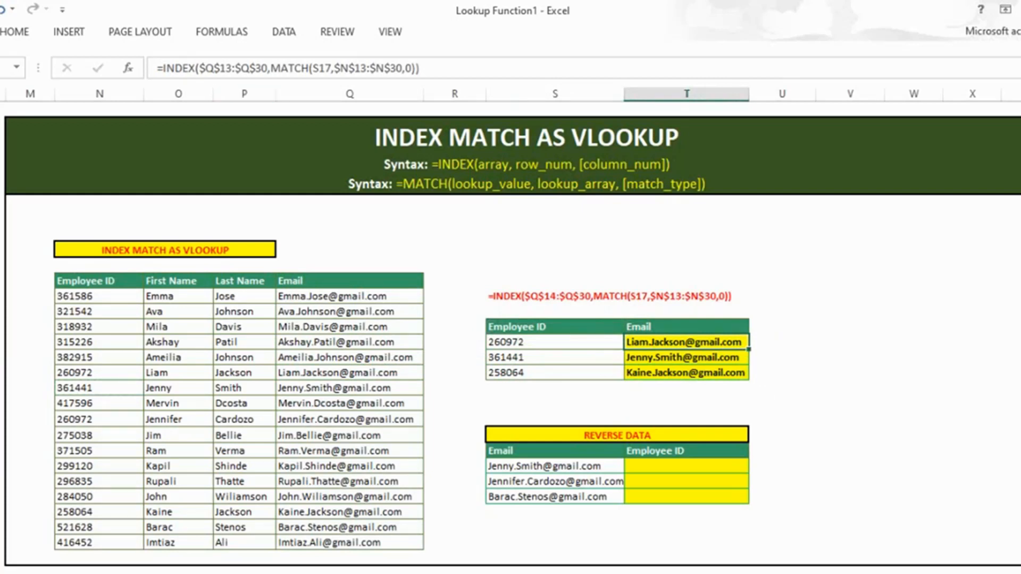
left_click_drag(421, 69, 158, 69)
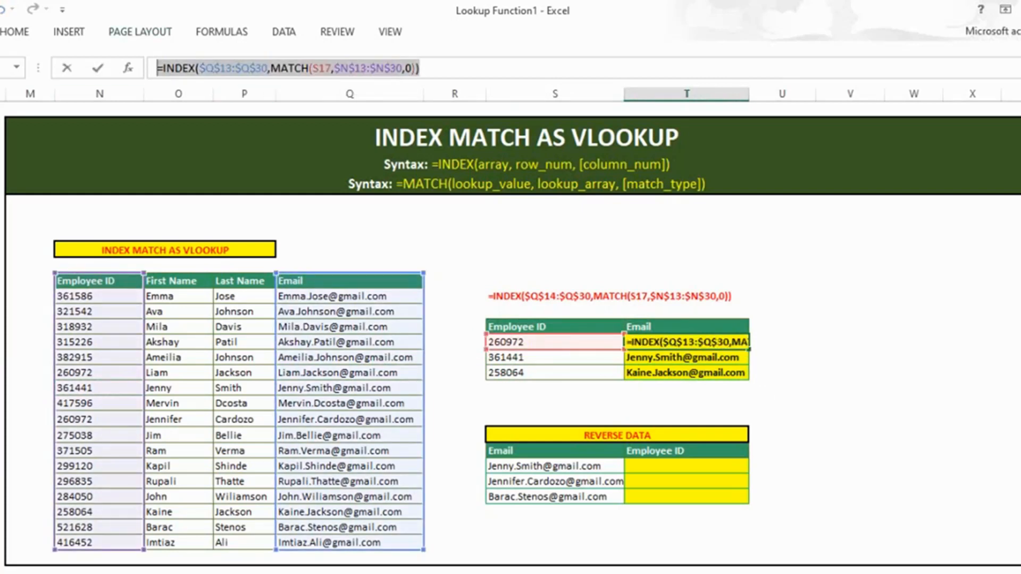
left_click_drag(853, 573, 776, 573)
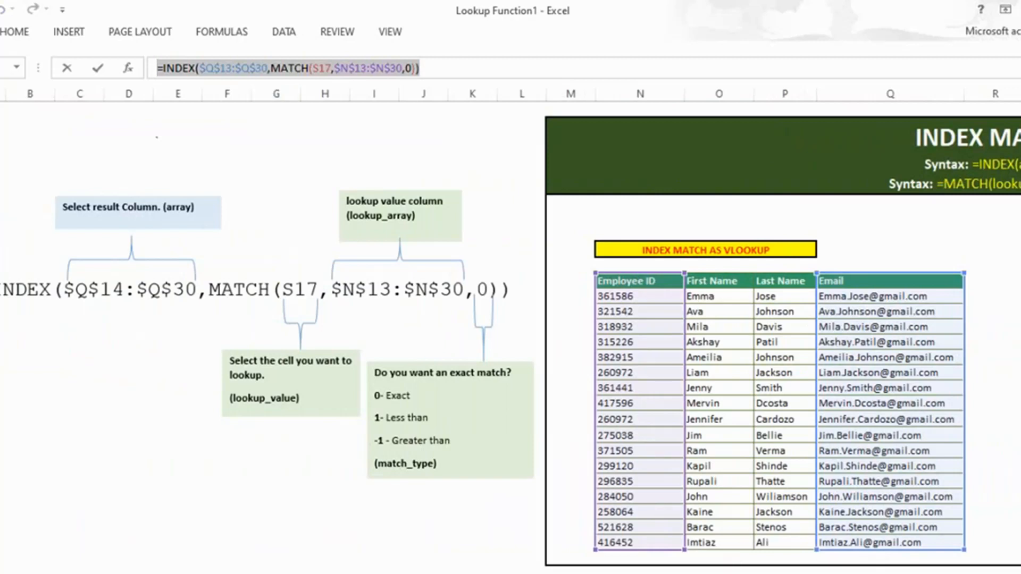
left_click(206, 68)
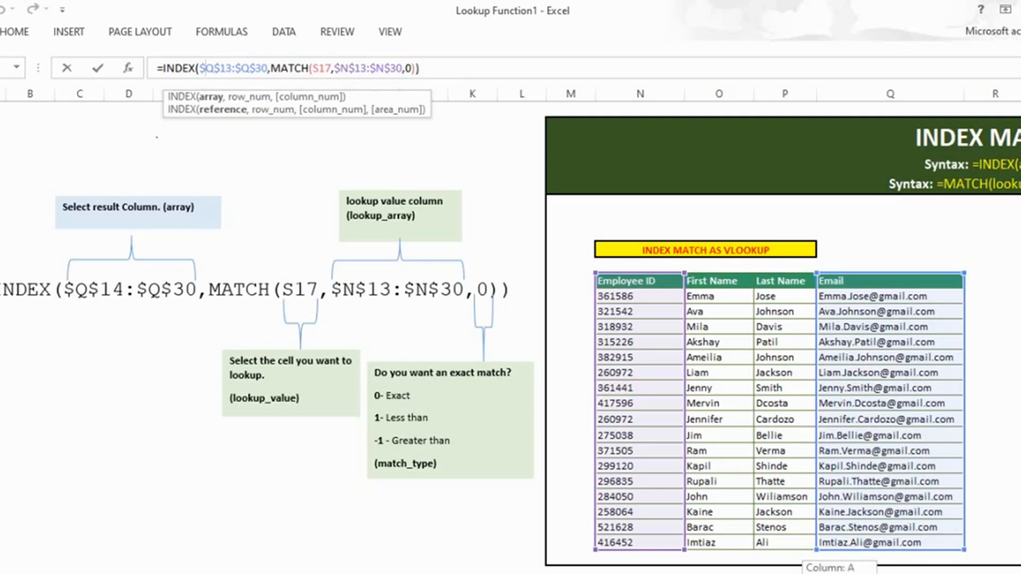
scroll(510, 319, "right", 4)
scroll(499, 327, "left", 1)
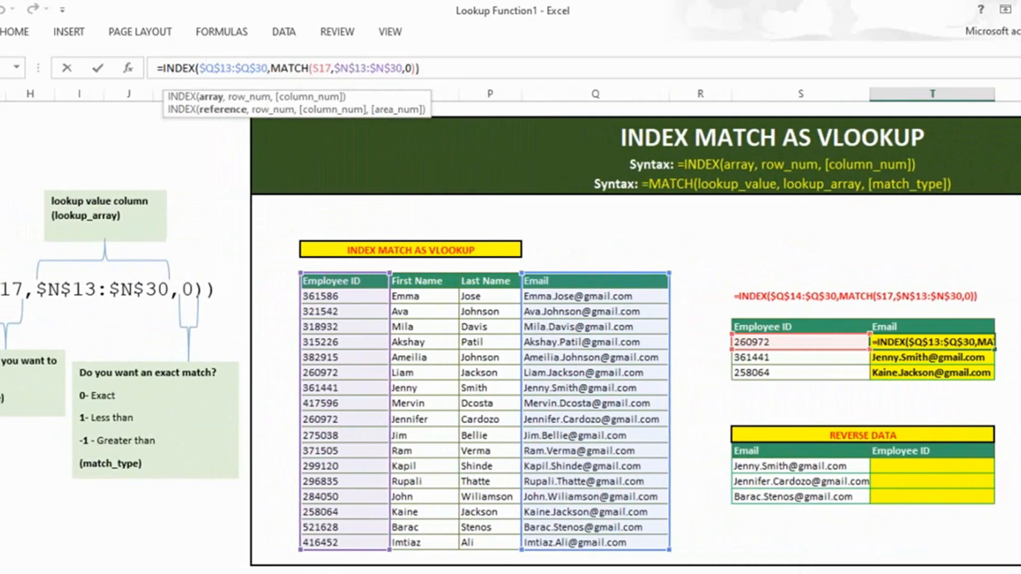
scroll(510, 319, "left", 5)
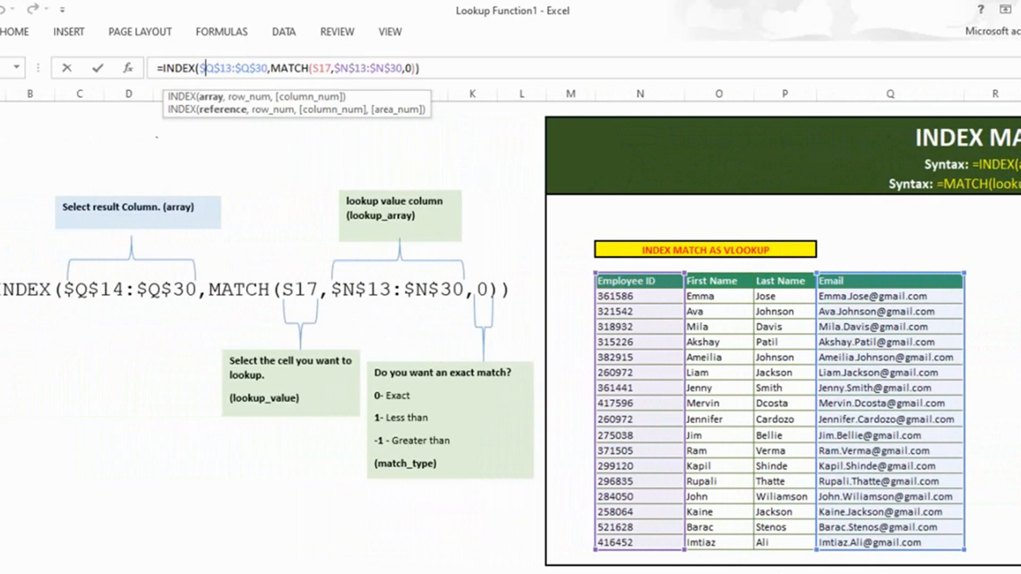
scroll(510, 340, "right", 4)
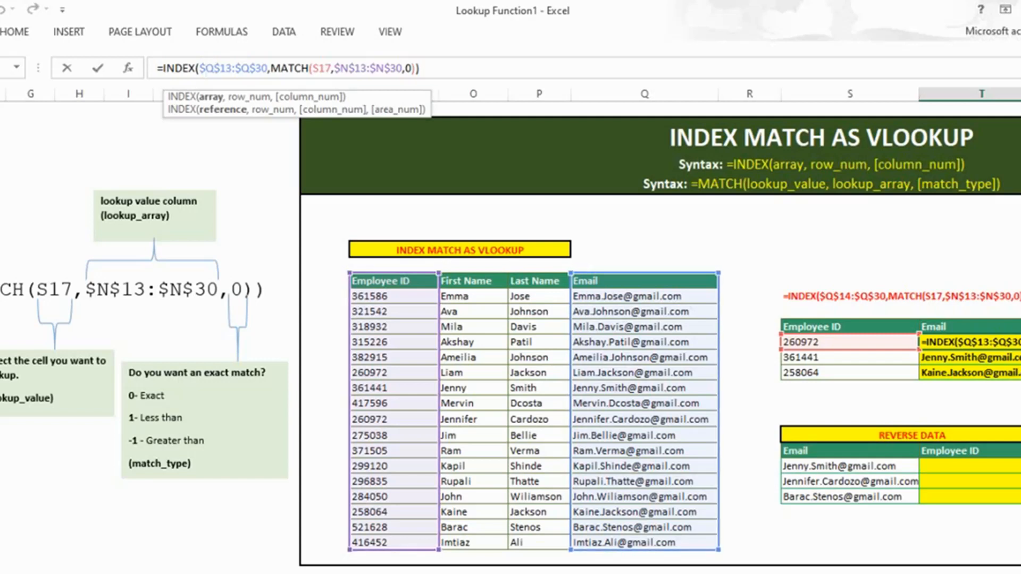
left_click(405, 68)
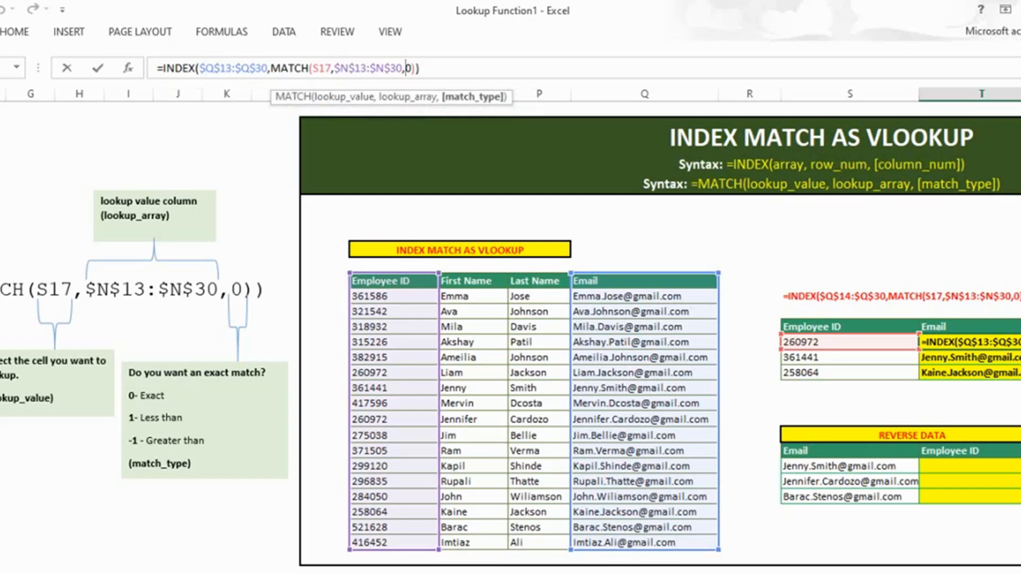
left_click_drag(763, 573, 742, 573)
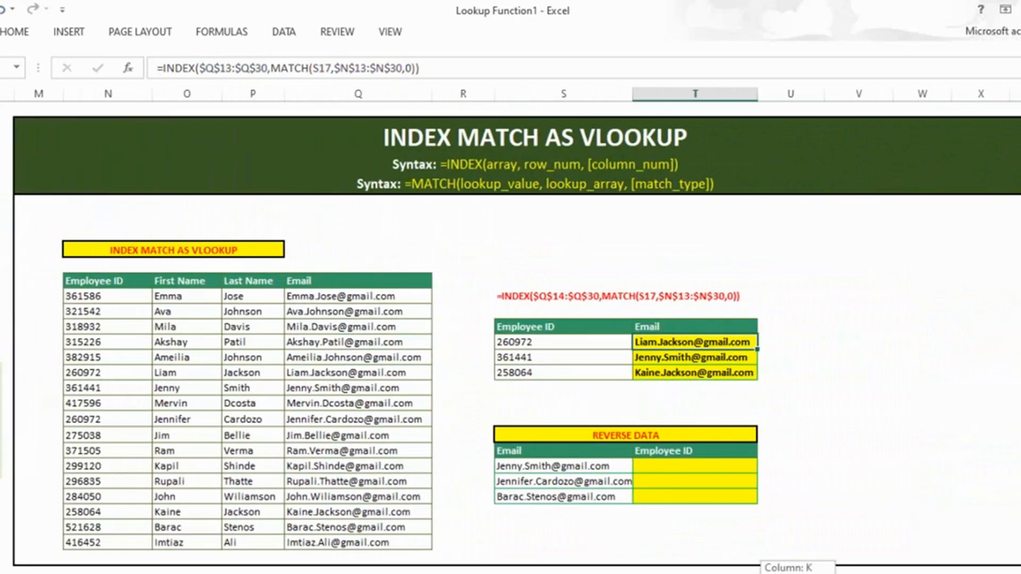
left_click_drag(742, 573, 741, 573)
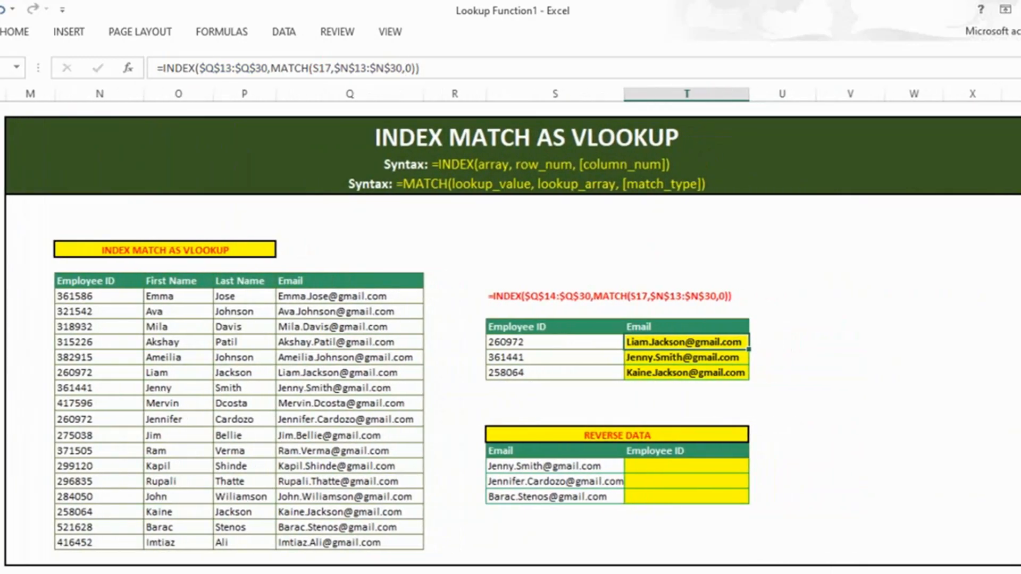
left_click(526, 155)
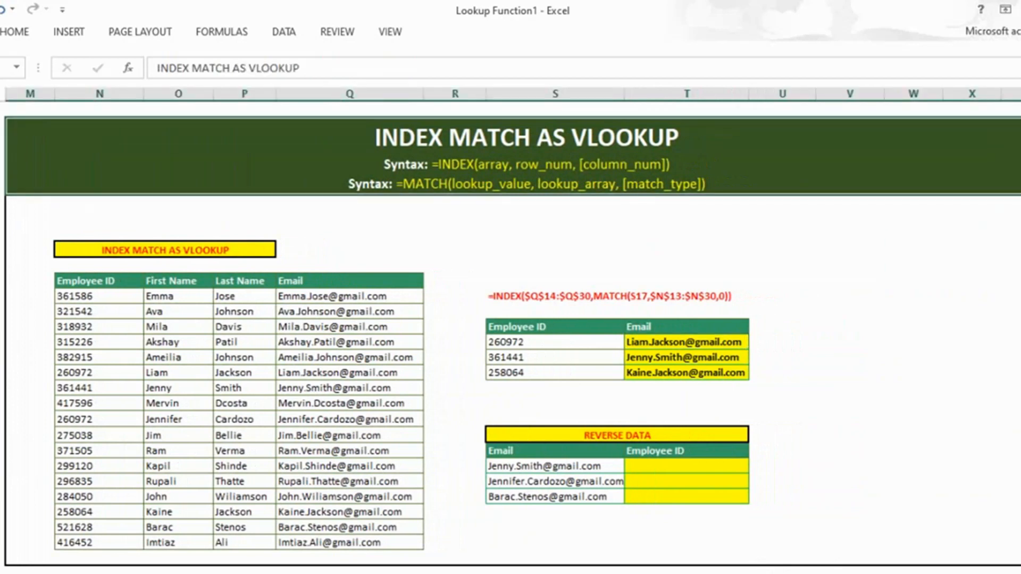
Step: Start an INDEX formula in the first Employee ID cell of REVERSE DATA, T25, with the absolute array $N$13:$N$30
left_click(686, 466)
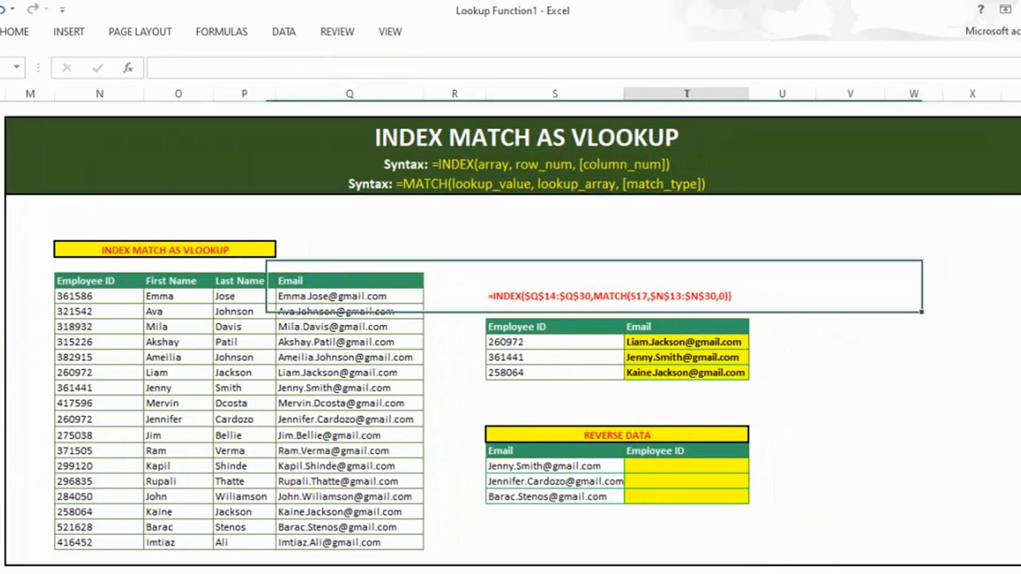
left_click(617, 435)
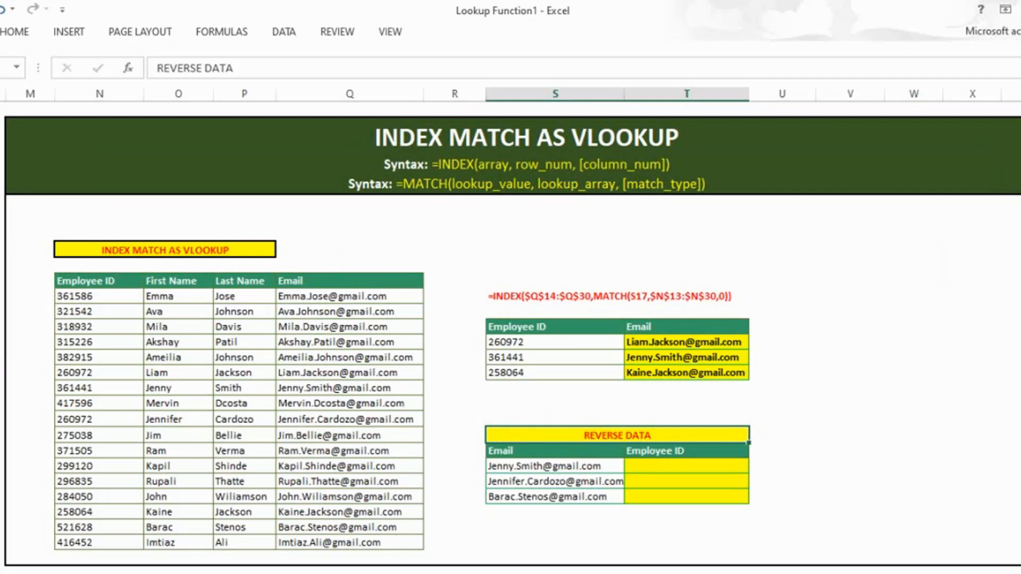
left_click(685, 466)
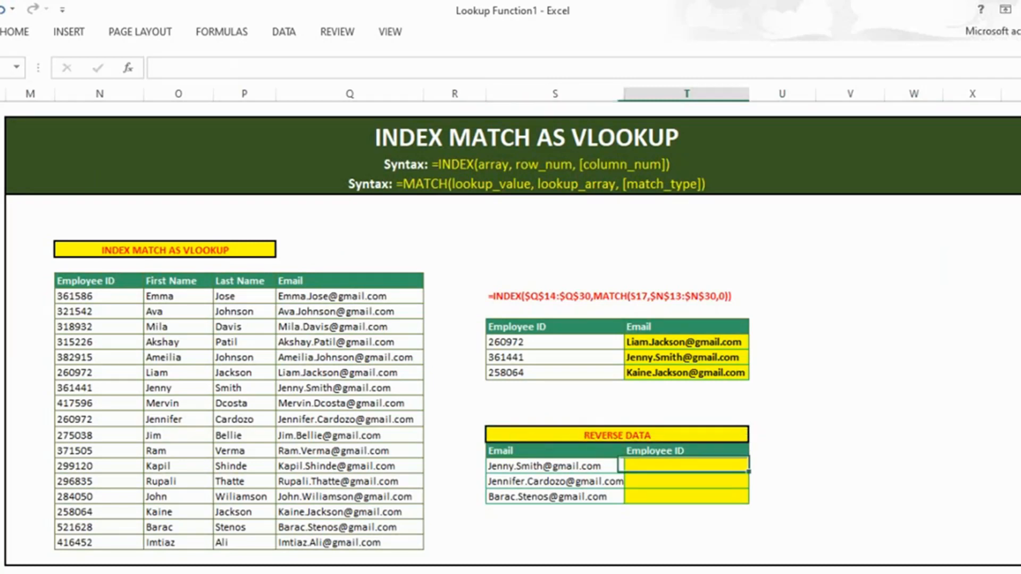
type("=ind")
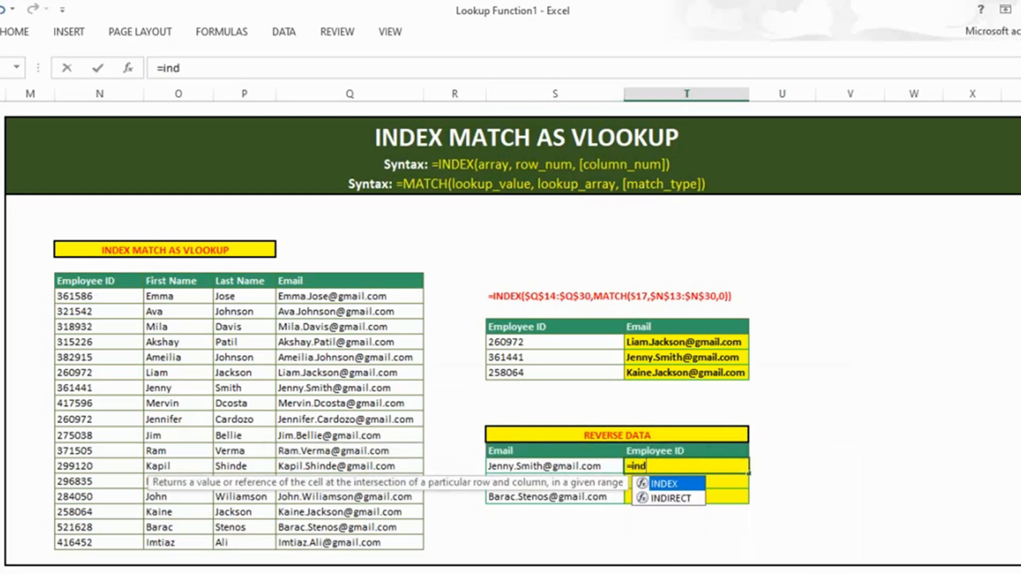
key("Tab")
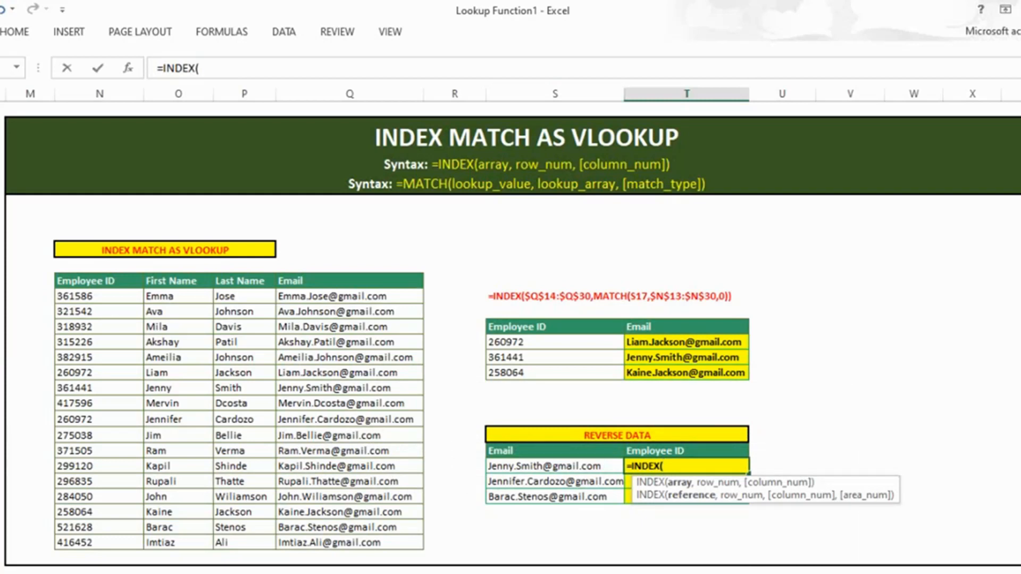
left_click_drag(96, 281, 123, 542)
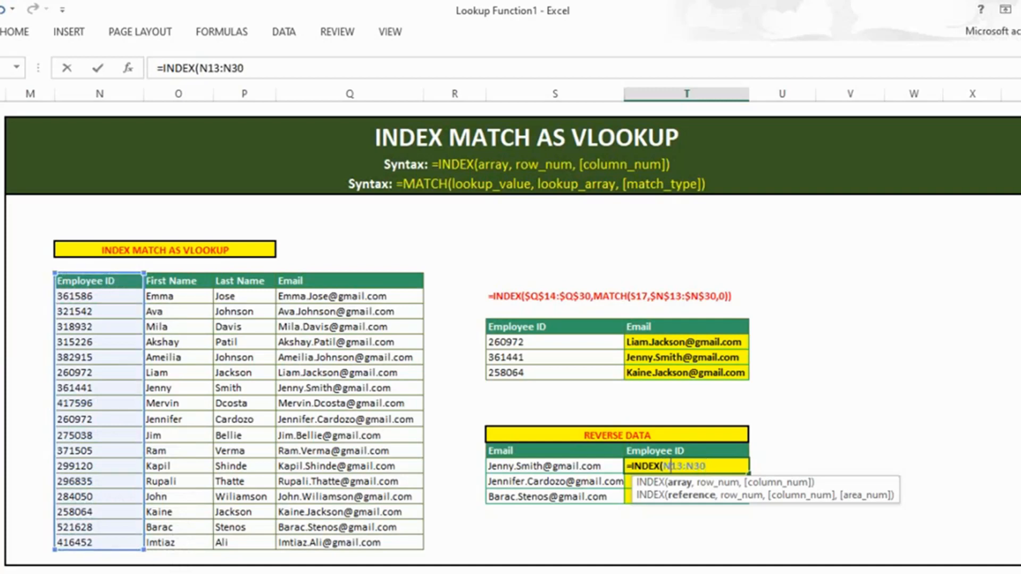
key("F4")
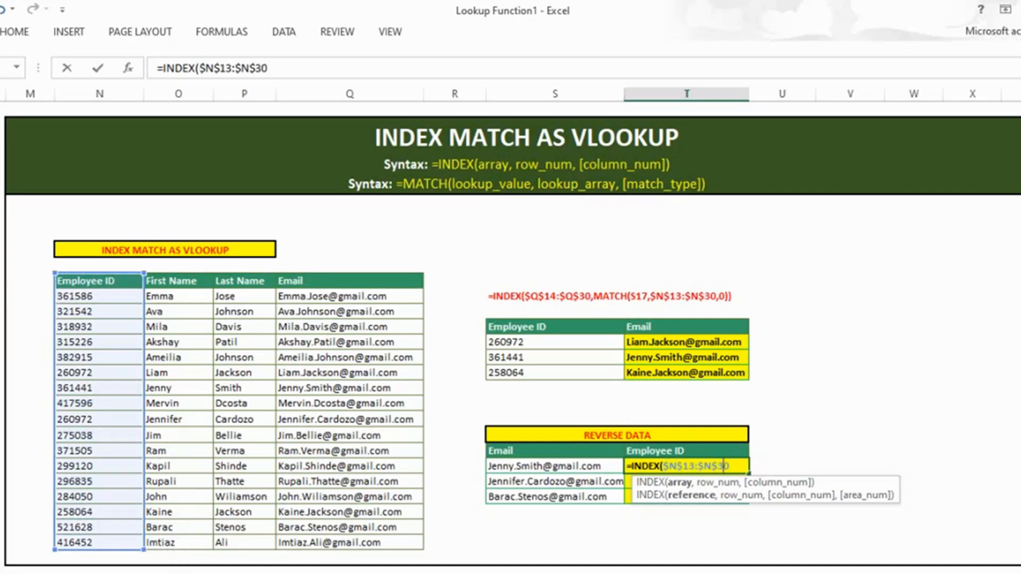
type(",")
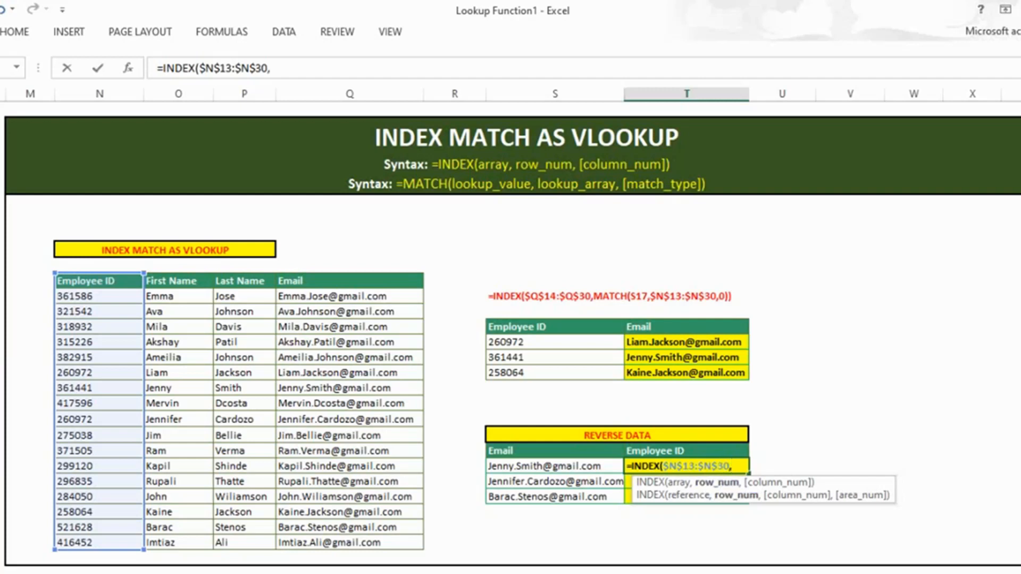
Step: Nest a MATCH as the row number in T25, with S25 as lookup value and the absolute $Q$13:$Q$30 as lookup array
type("mat")
key("Tab")
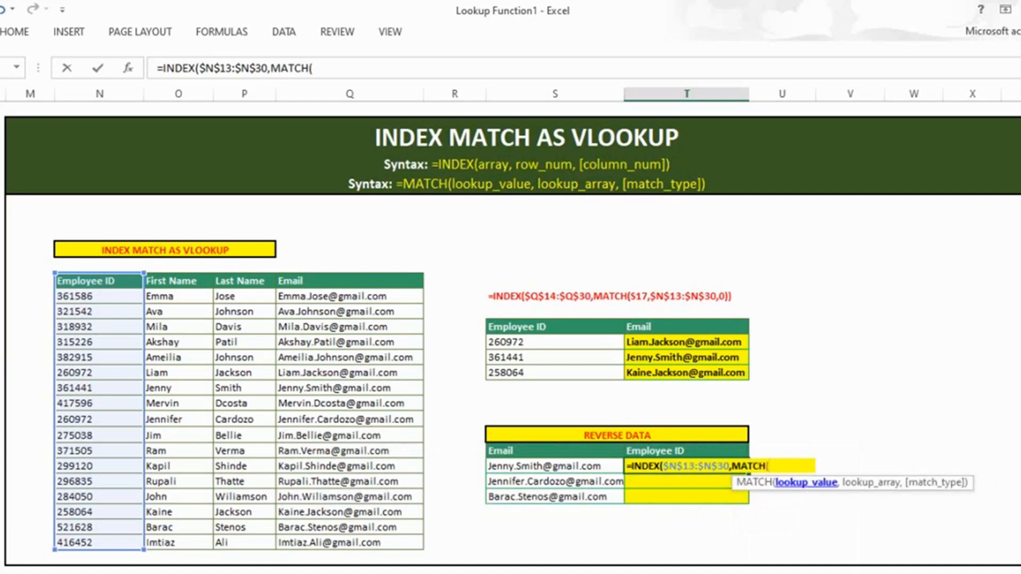
left_click(554, 466)
type(",")
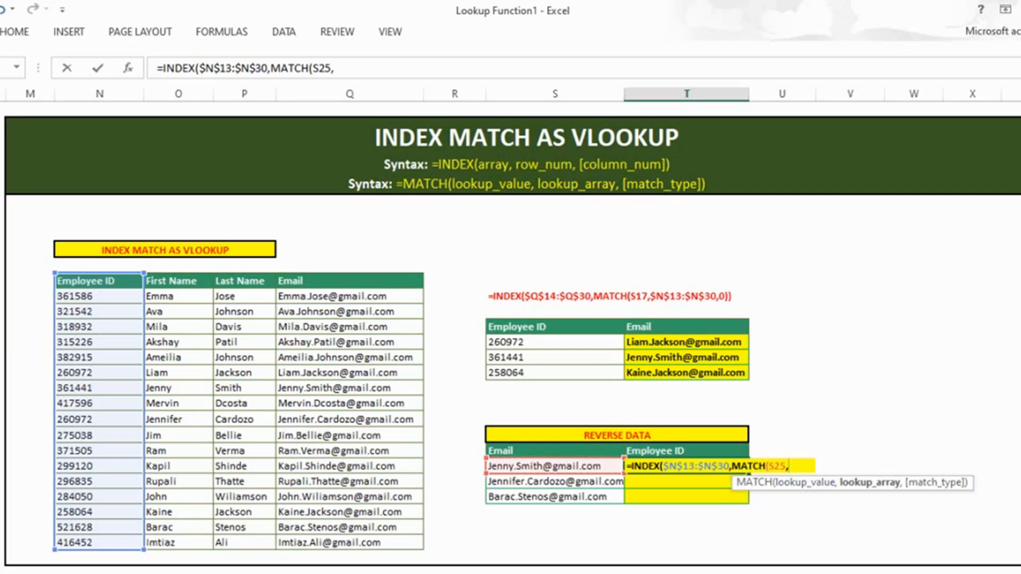
left_click_drag(349, 281, 372, 542)
left_click(801, 466)
key("F4")
left_click(834, 466)
key("F4")
key("Right")
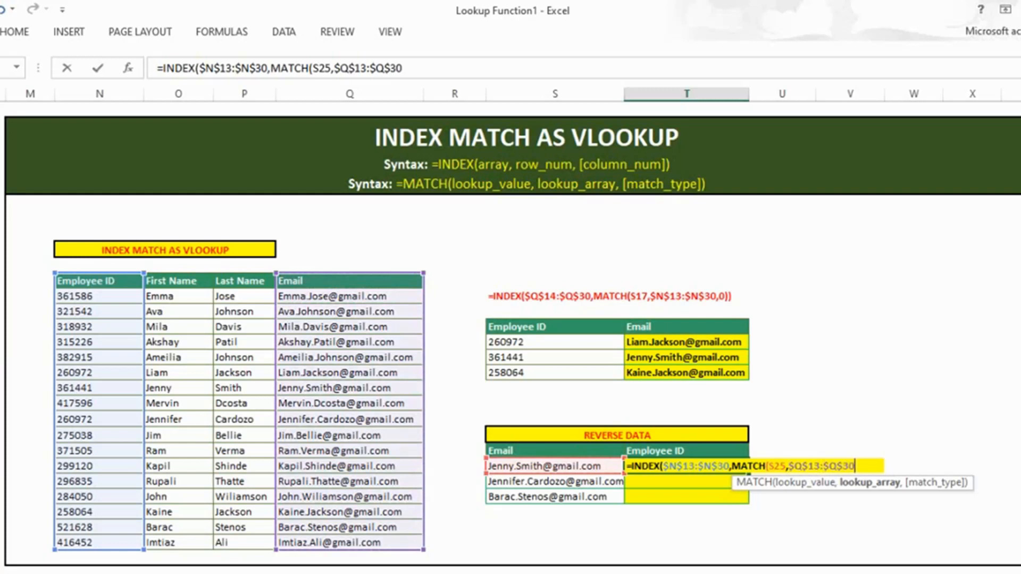
Step: Finish the T25 formula with match type 0 and fill it down to T26:T27
type(",")
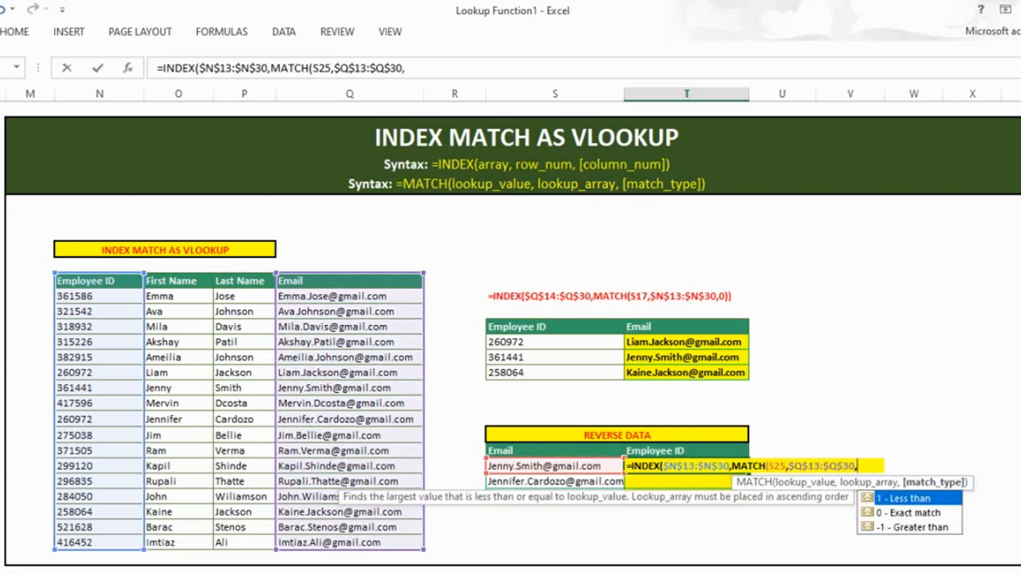
type("0))")
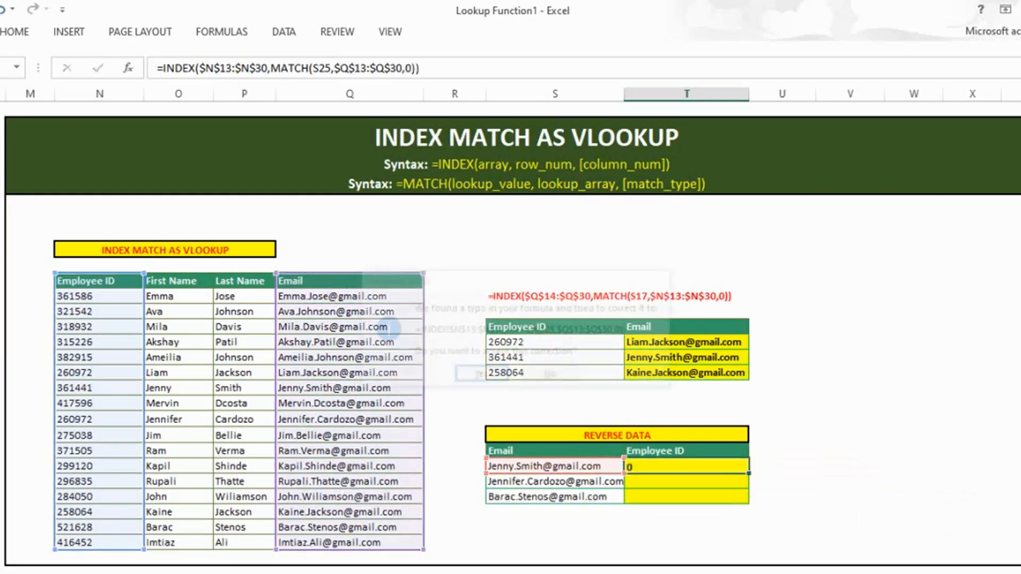
key("Return")
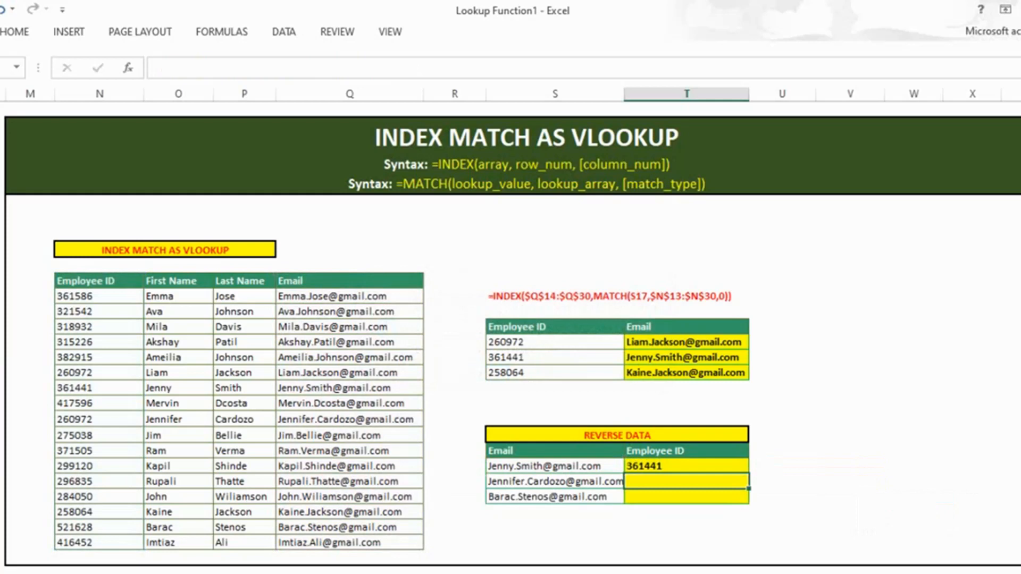
key("Up")
key("shift+Down")
key("shift+Down")
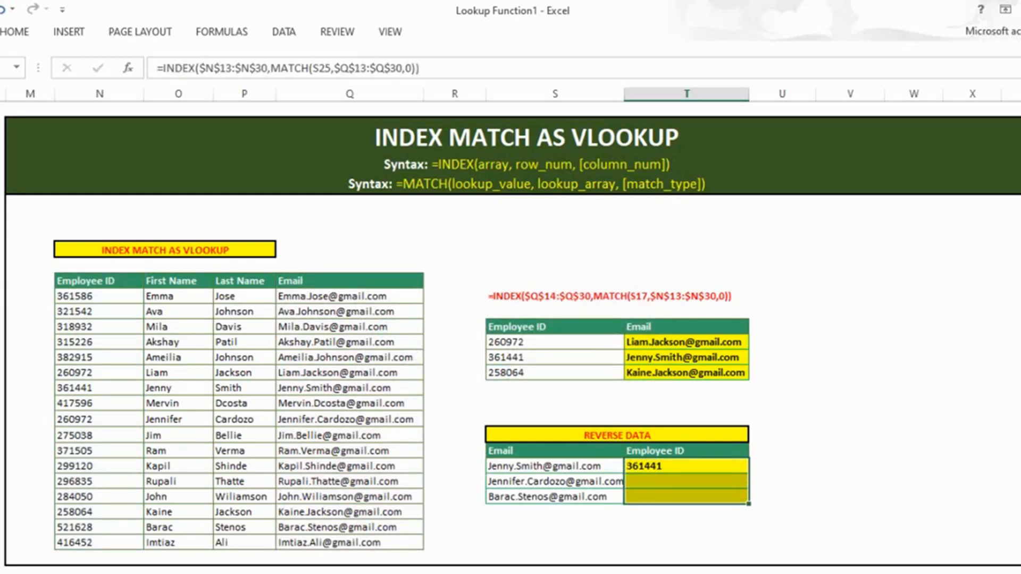
key("ctrl+d")
Step: Check the T25 result by comparing the email in S25 with its matching row in the employee table
key("Left")
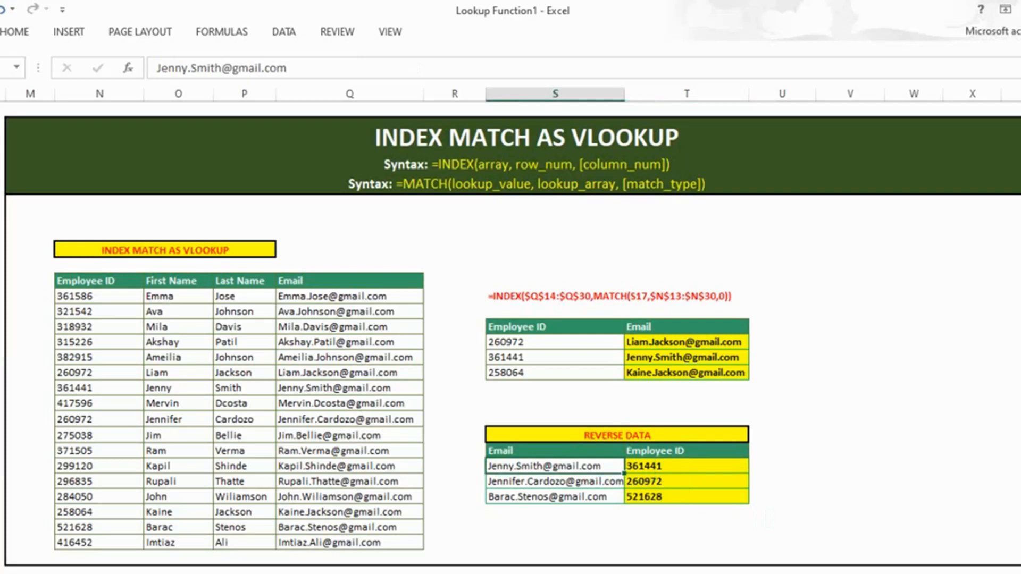
left_click(350, 388)
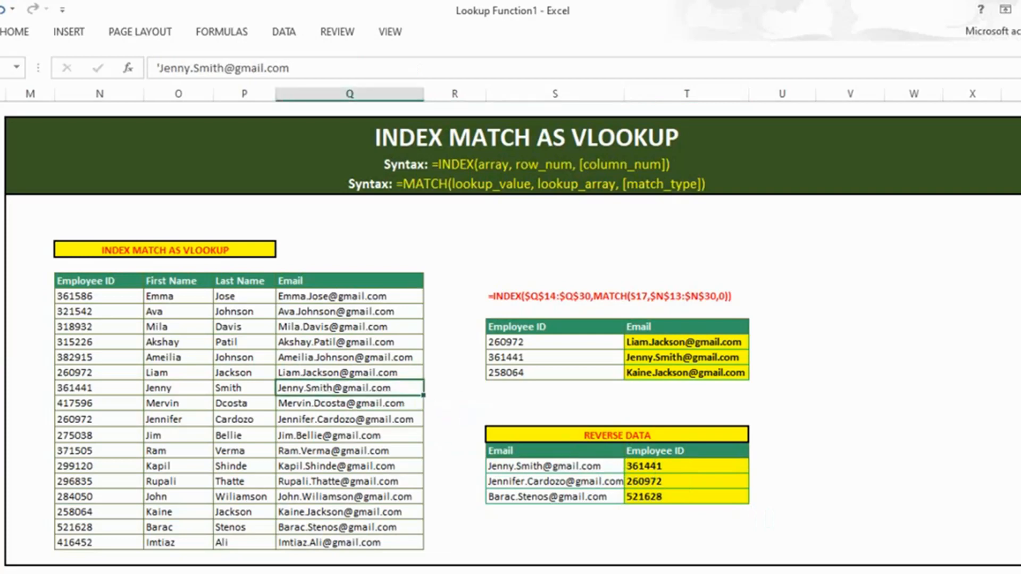
left_click(100, 388)
left_click_drag(100, 388, 349, 388)
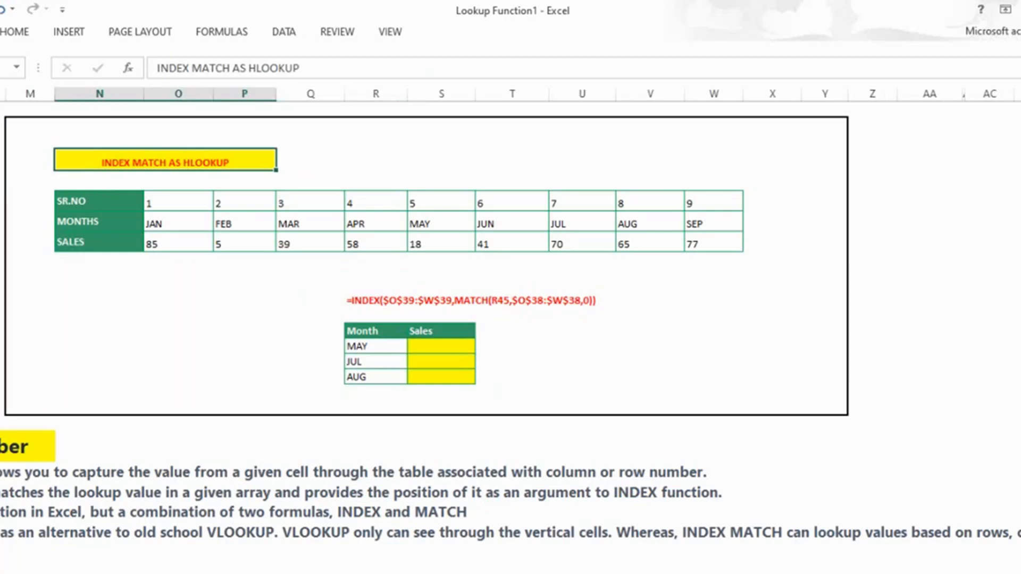
Step: Start an INDEX formula in the MAY Sales cell S45 with the absolute sales row $O$39:$W$39 as array
left_click(441, 346)
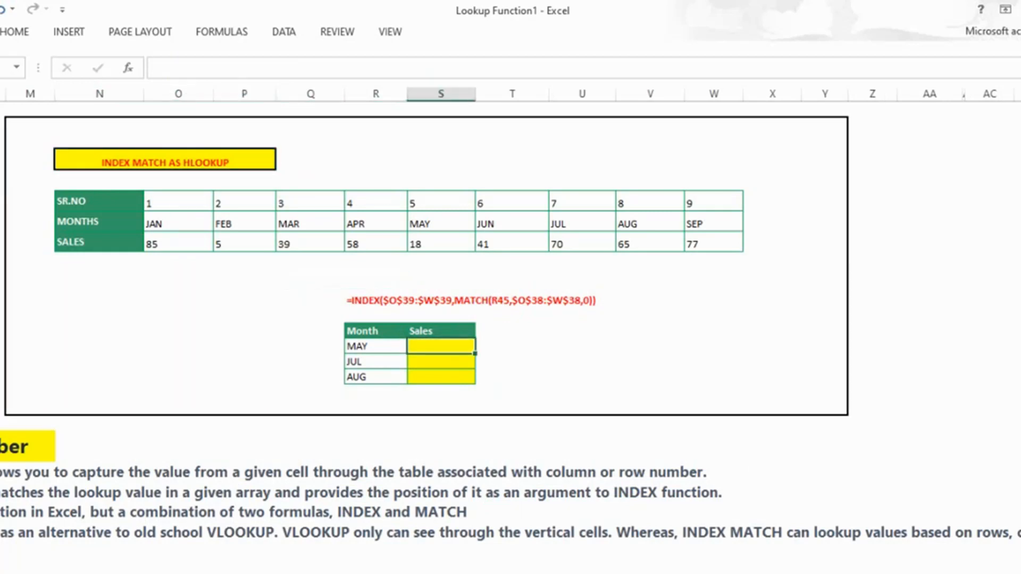
type("=i")
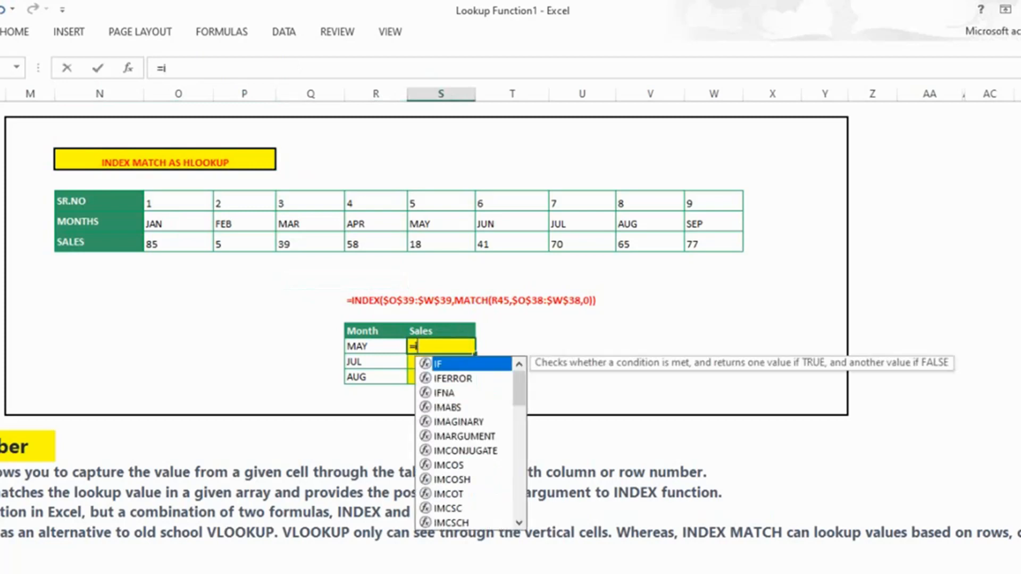
type("nde")
key("Tab")
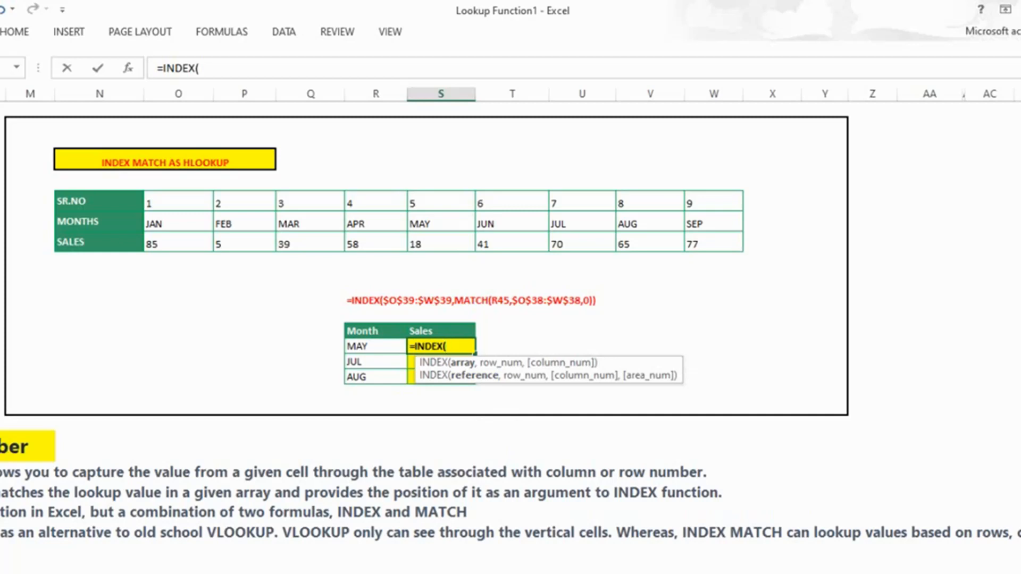
left_click_drag(152, 244, 736, 246)
left_click(479, 347)
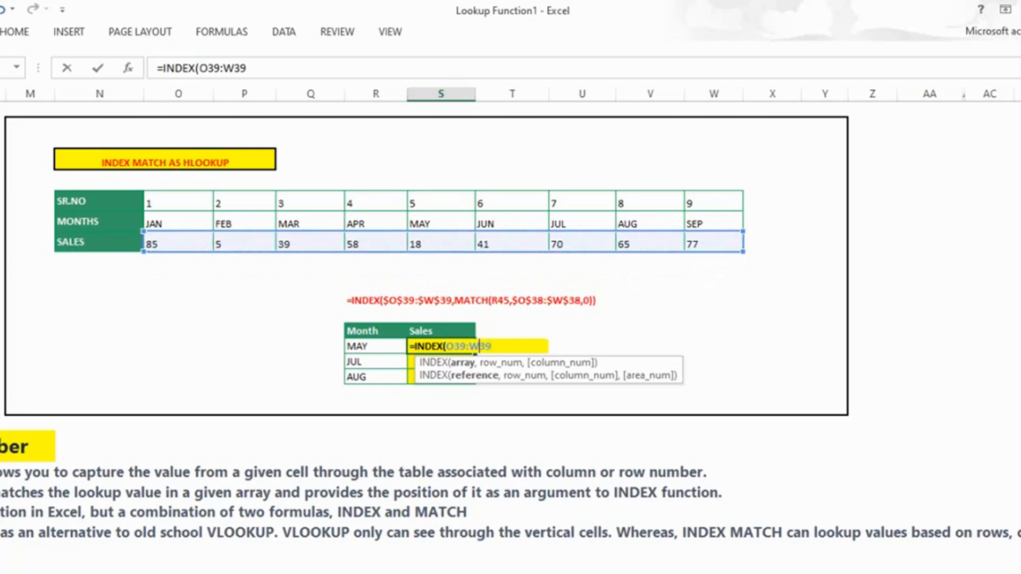
key("F4")
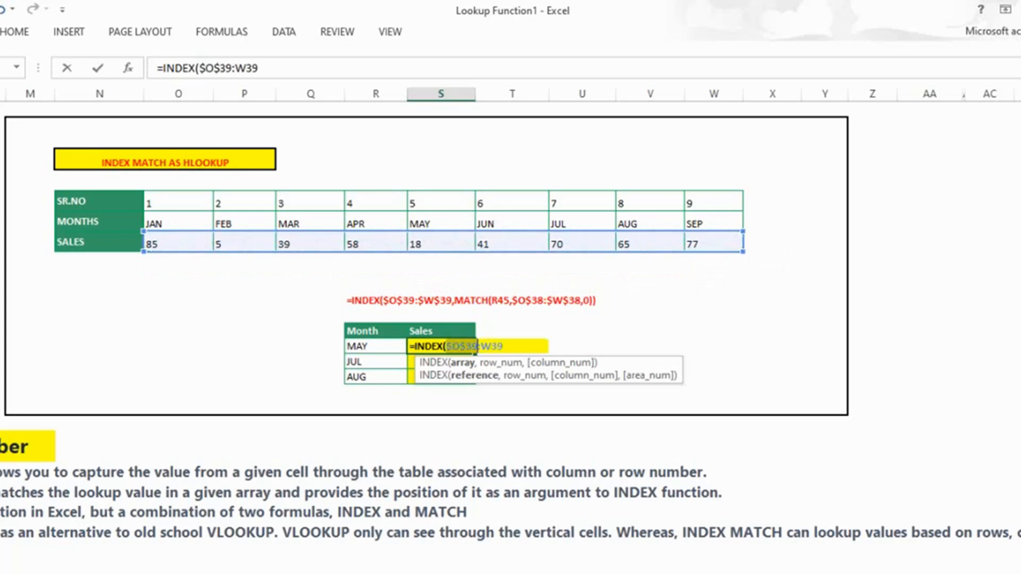
key("F4")
Step: Nest a MATCH in the S45 formula, with R45 as lookup value and the absolute $O$38:$W$38 as lookup array
type(",ma")
key("Tab")
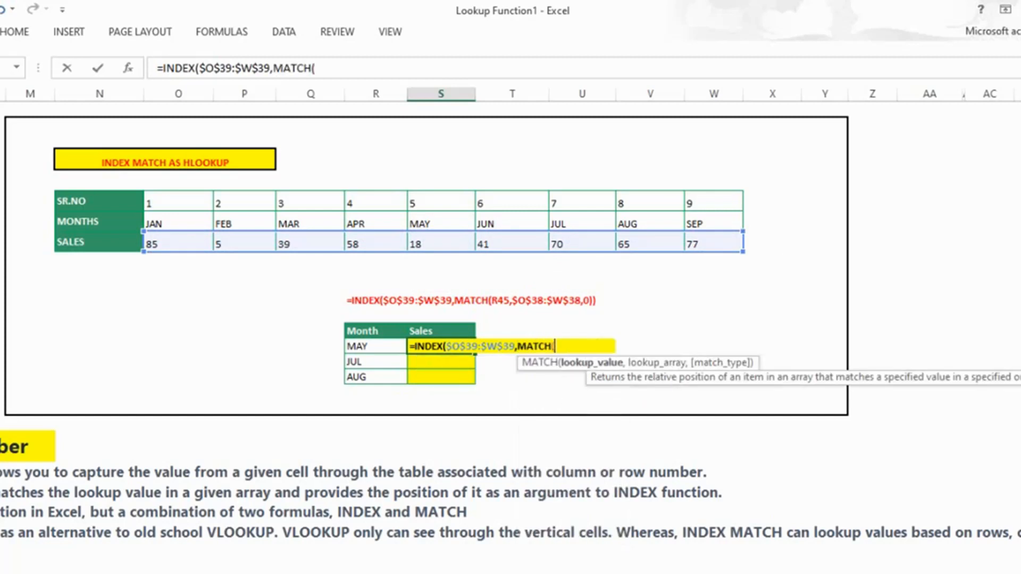
left_click(374, 346)
type(",")
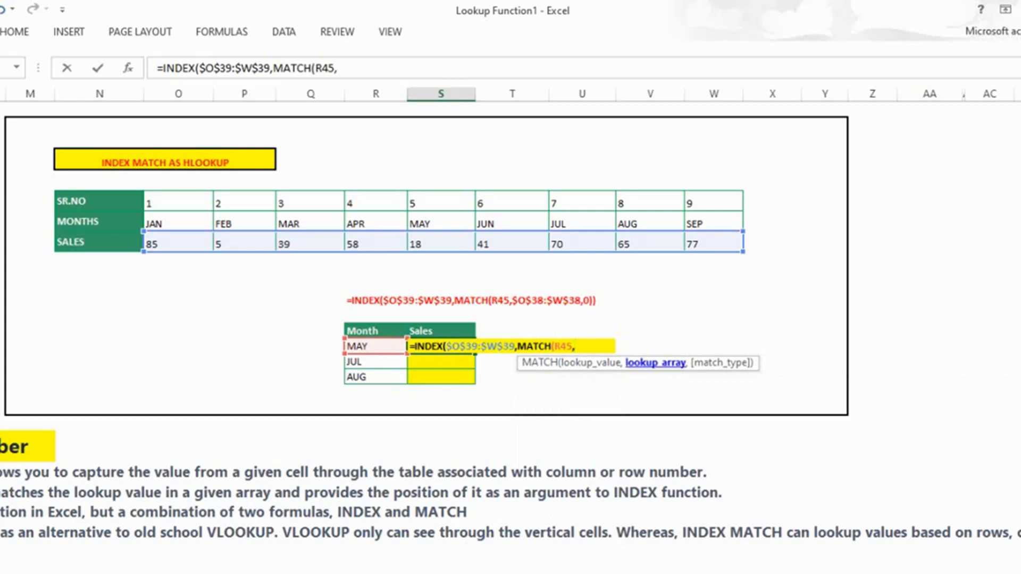
left_click_drag(154, 224, 712, 224)
left_click(594, 347)
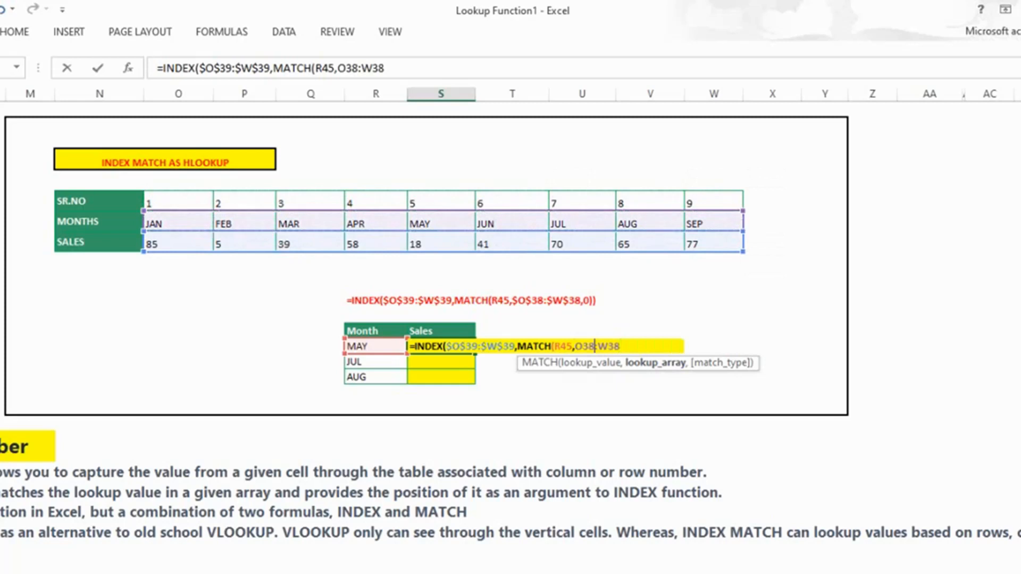
key("F4")
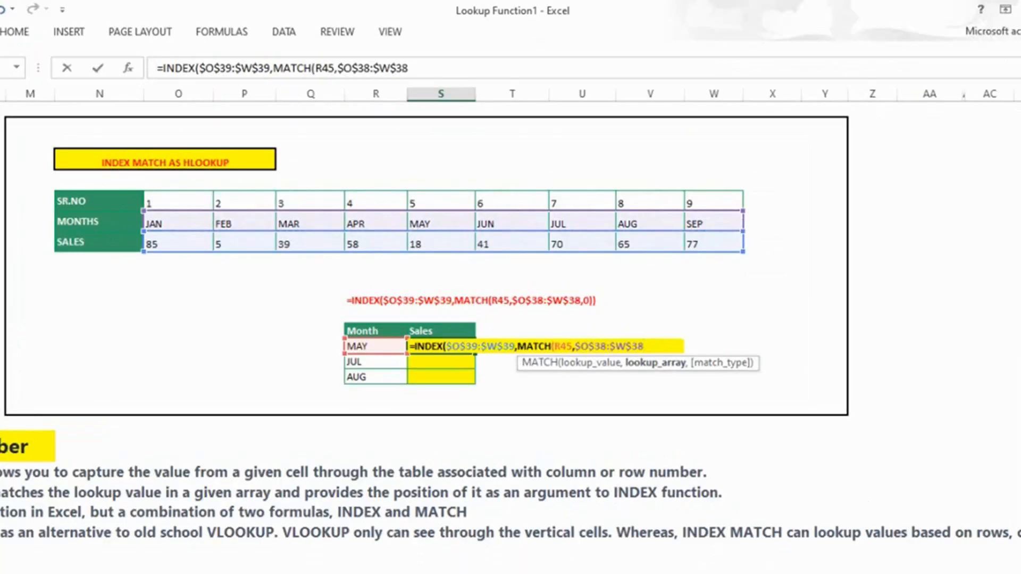
type(",")
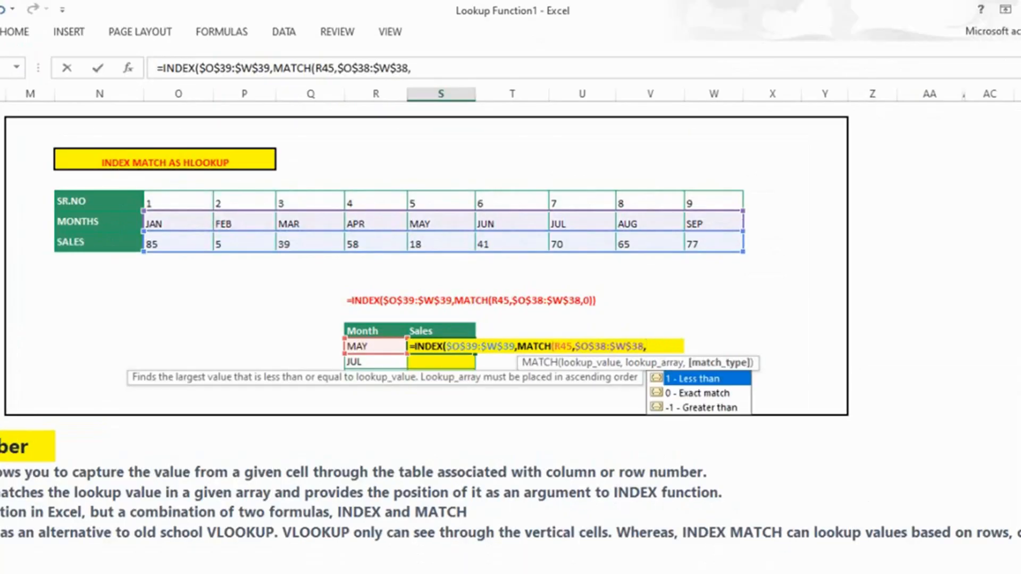
Step: Finish the S45 formula with match type 0 and fill it down to the JUL and AUG Sales cells
type("0")
key("Return")
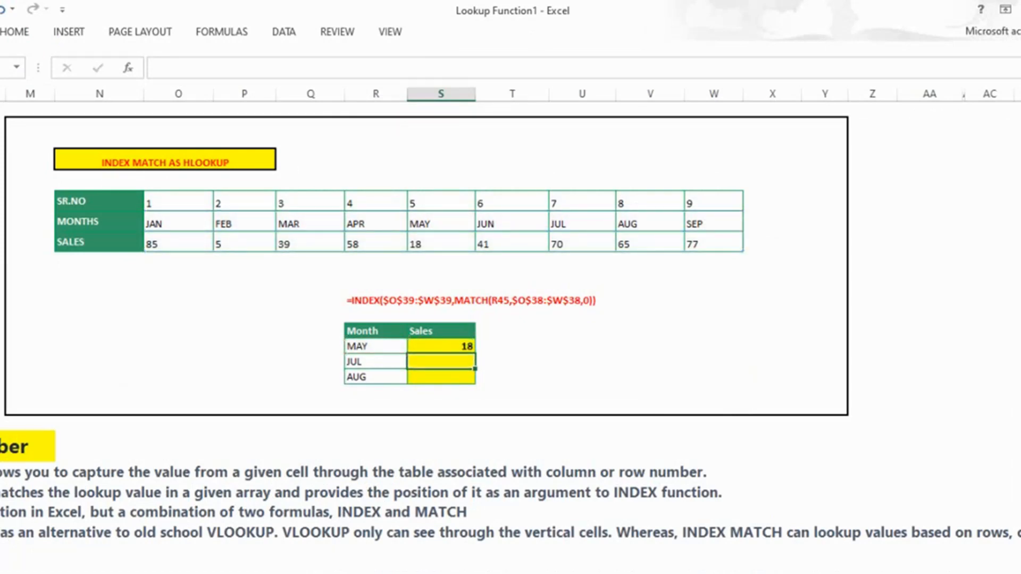
key("Up")
key("shift+Down")
key("shift+Down")
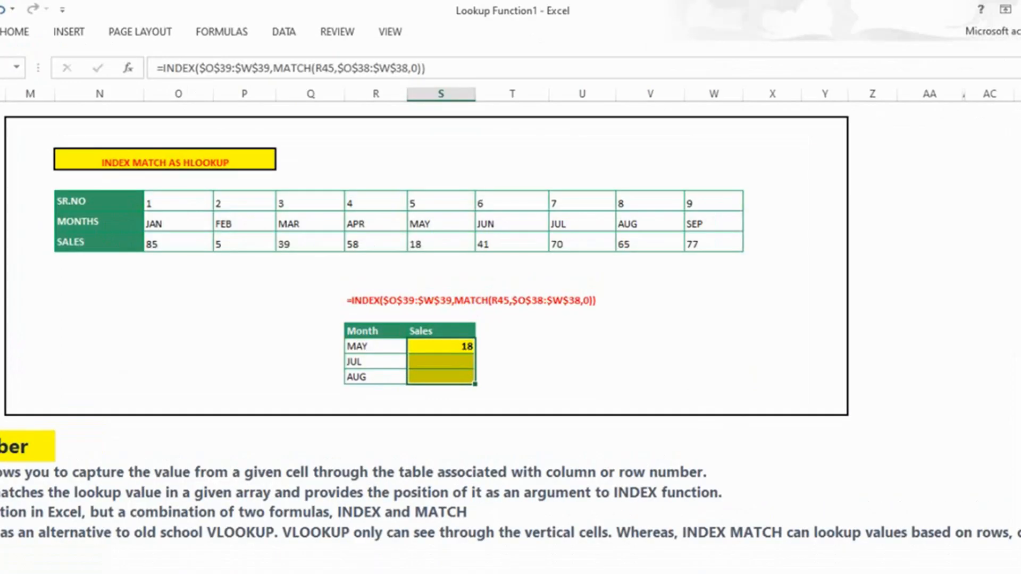
key("ctrl+d")
key("shift+Up")
key("shift+Up")
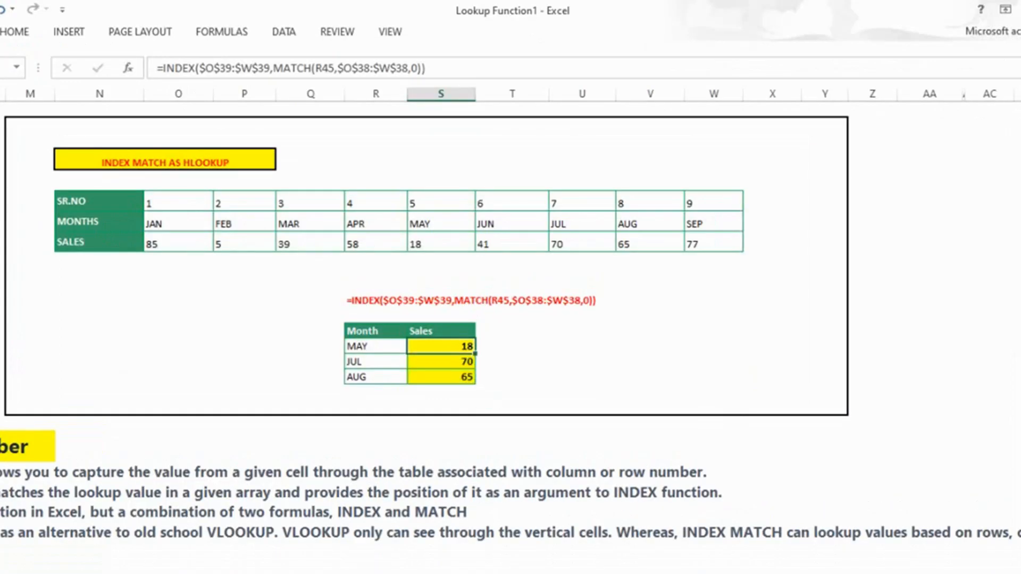
key("Left")
left_click_drag(441, 222, 441, 244)
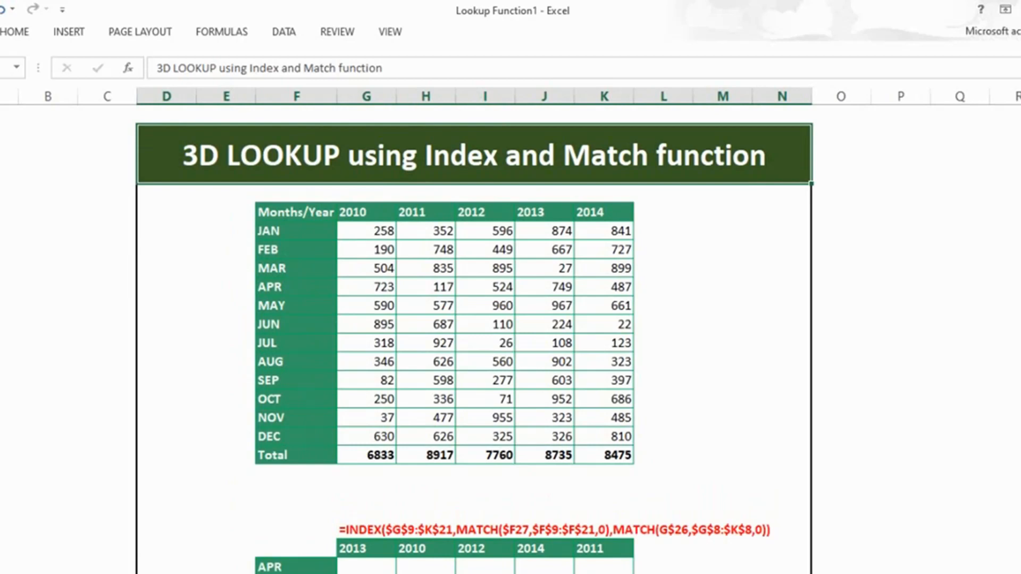
Step: On the 3D LOOKUP sheet, start an INDEX formula in the APR/2013 cell G27 with the absolute array $G$9:$K$21
left_click_drag(296, 212, 606, 455)
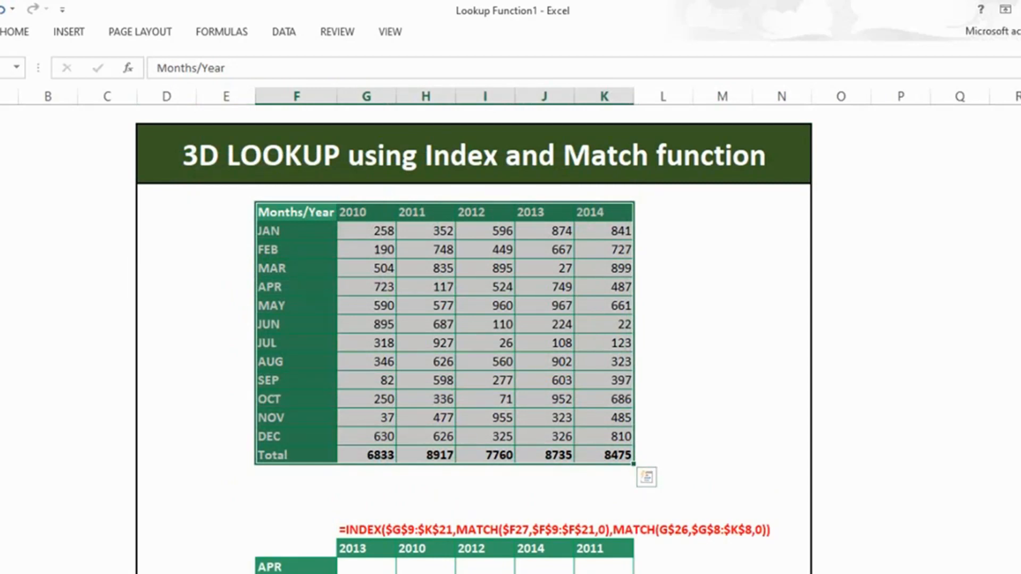
scroll(474, 338, "down", 5)
left_click(367, 432)
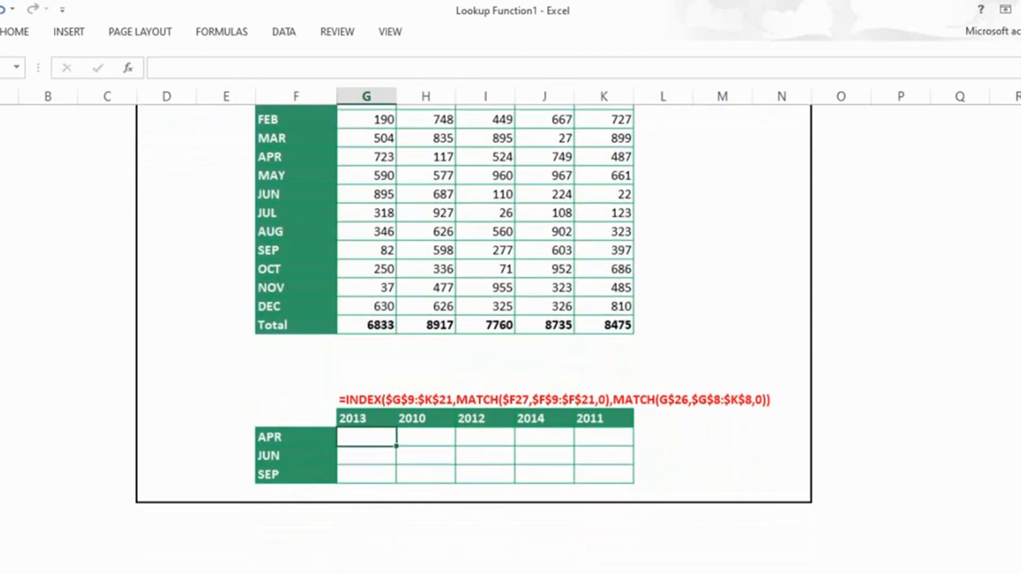
scroll(473, 319, "up", 1)
type("=inde")
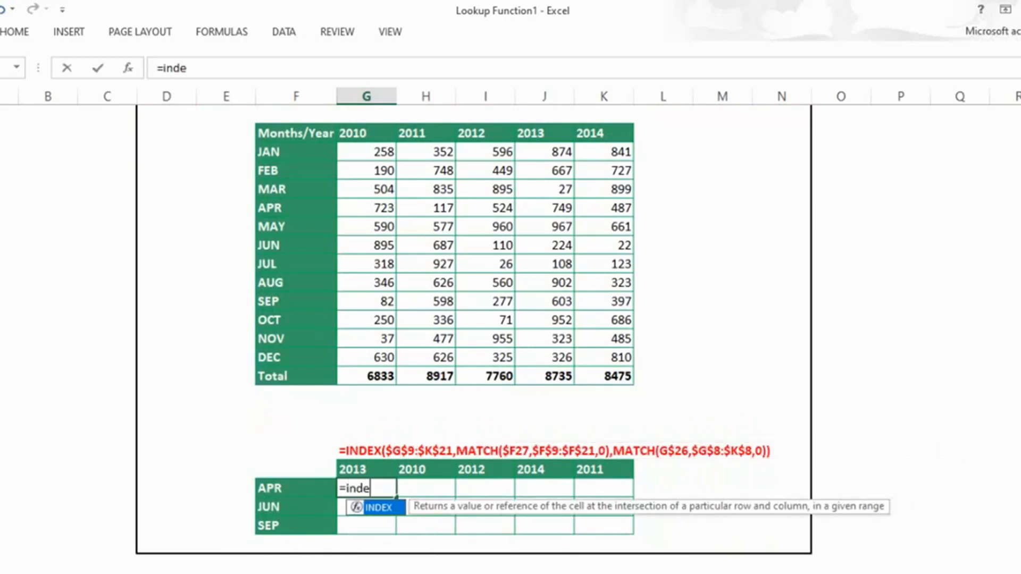
key("Tab")
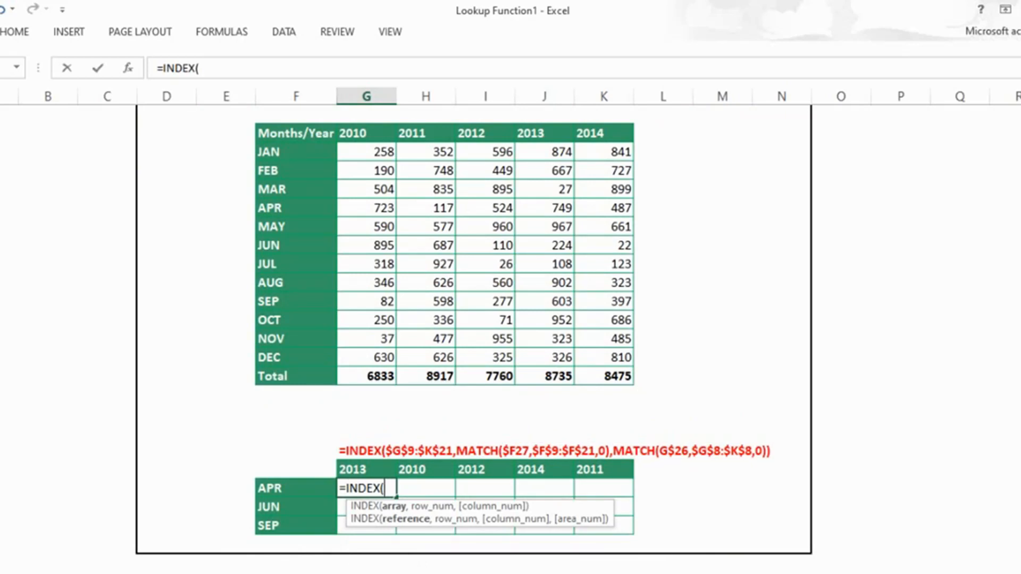
left_click_drag(367, 152, 622, 375)
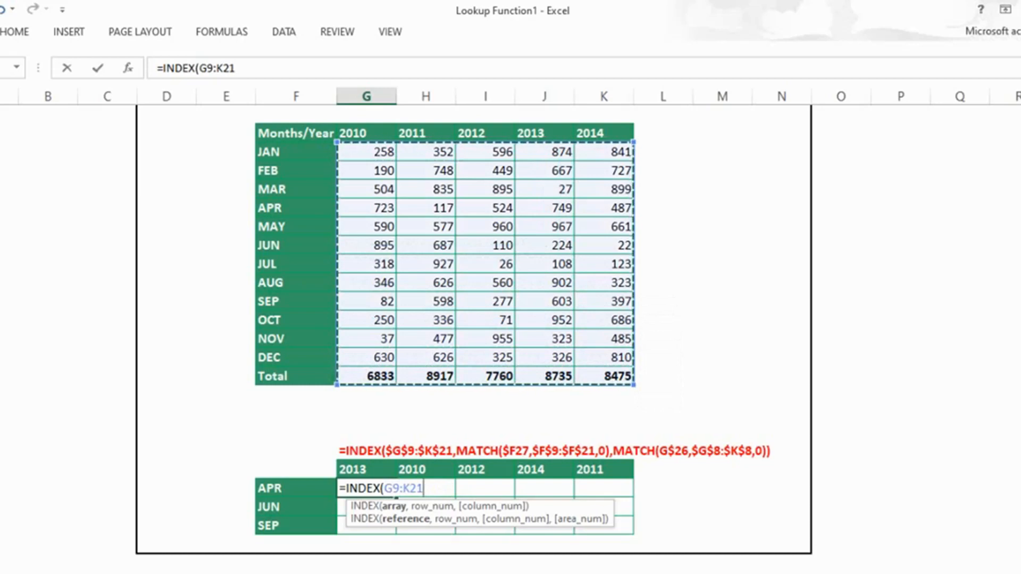
left_click(393, 488)
key("F4")
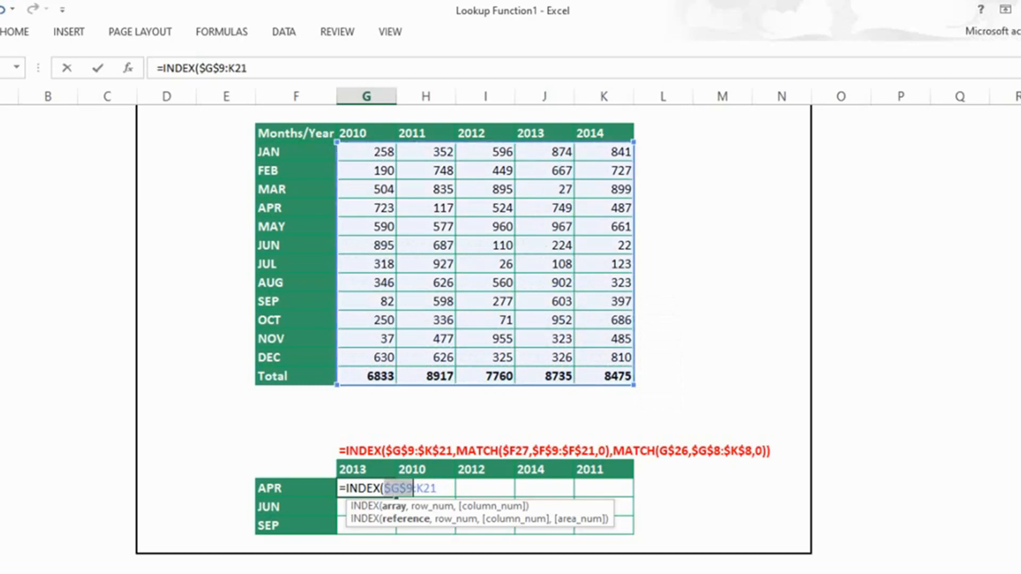
key("Right")
key("Right")
key("F4")
key("Right")
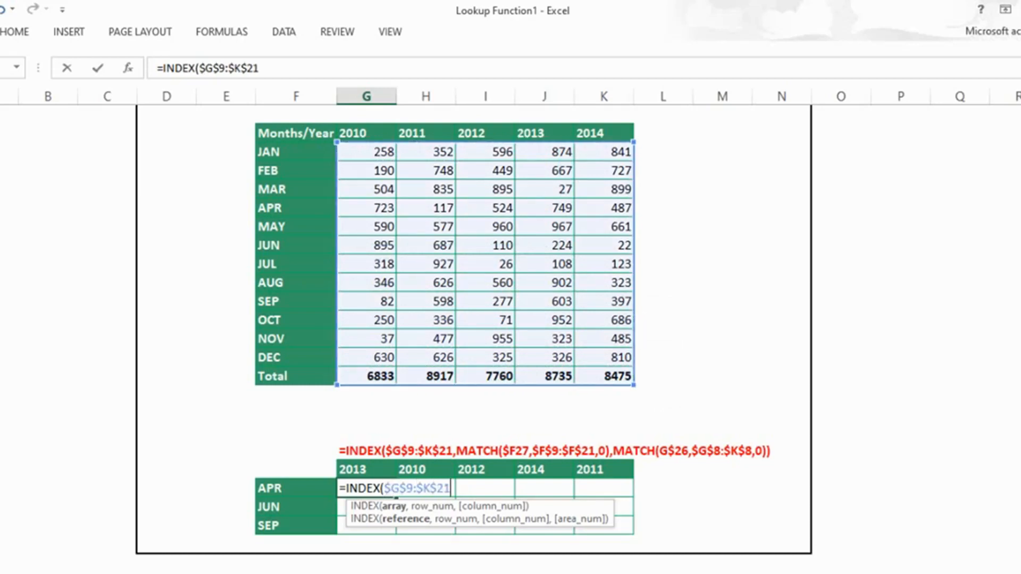
Step: Nest a MATCH as the row number in G27, with the column-locked month cell $F27 as lookup value
type(",mat")
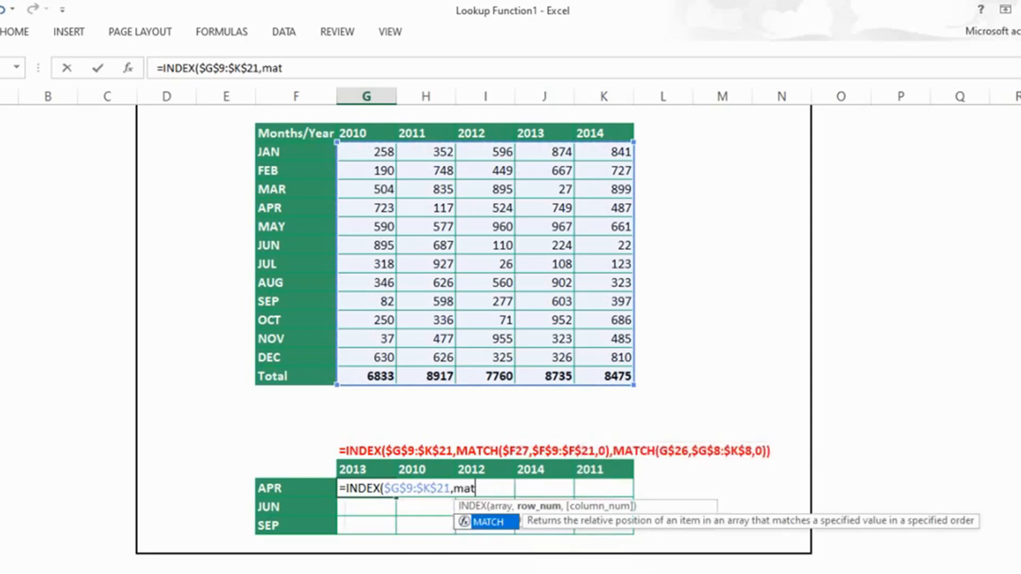
key("Tab")
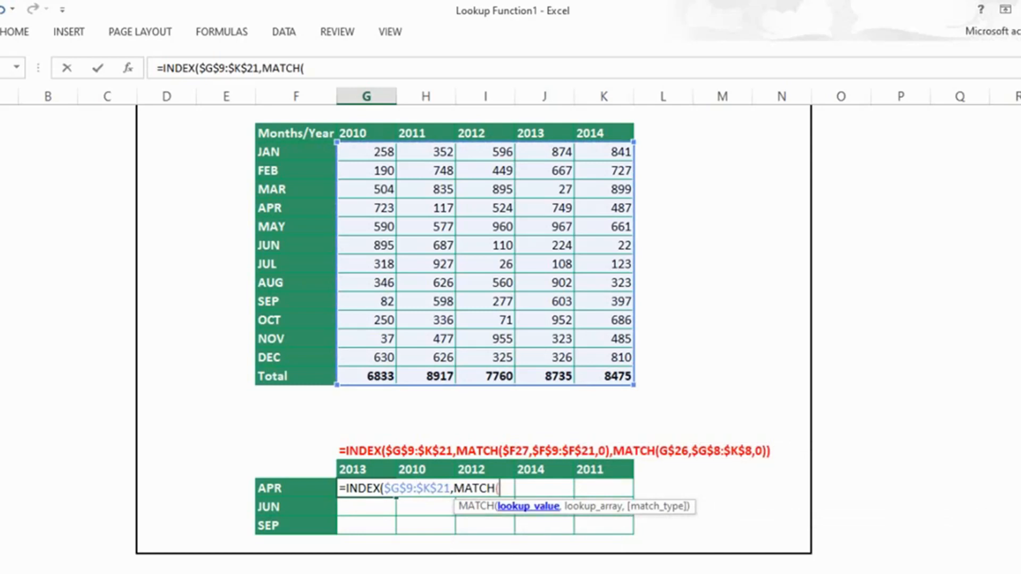
left_click(296, 488)
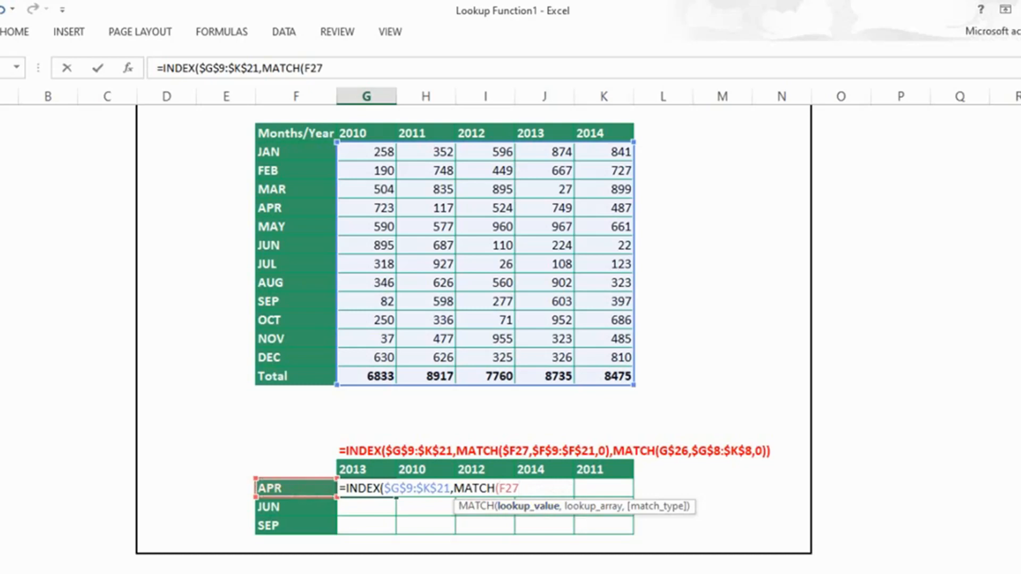
type("$")
left_click(526, 488)
type(",")
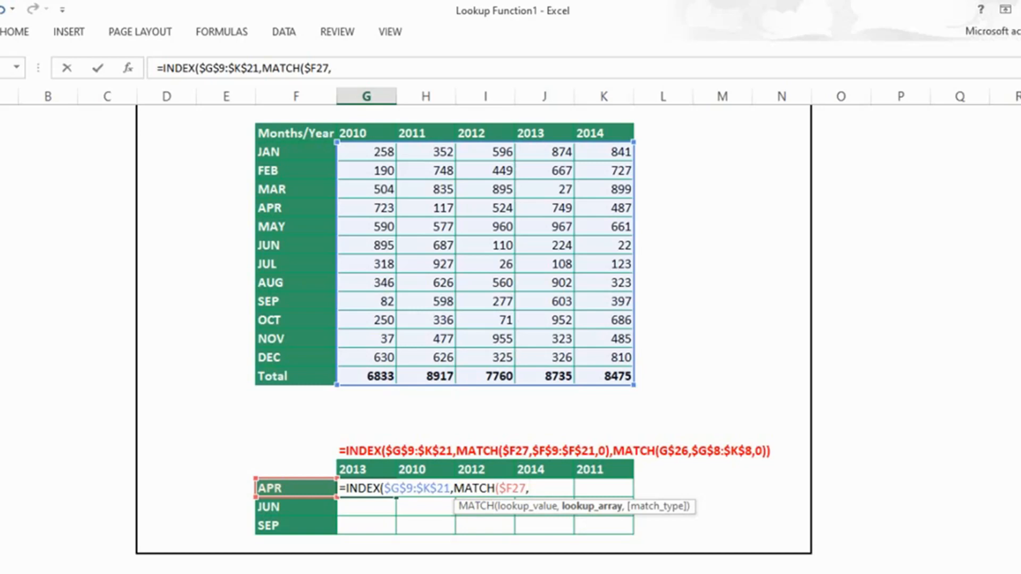
Step: Complete the row MATCH in G27 with the absolute lookup array $F$9:$F$21 and match type 0
left_click_drag(268, 151, 269, 375)
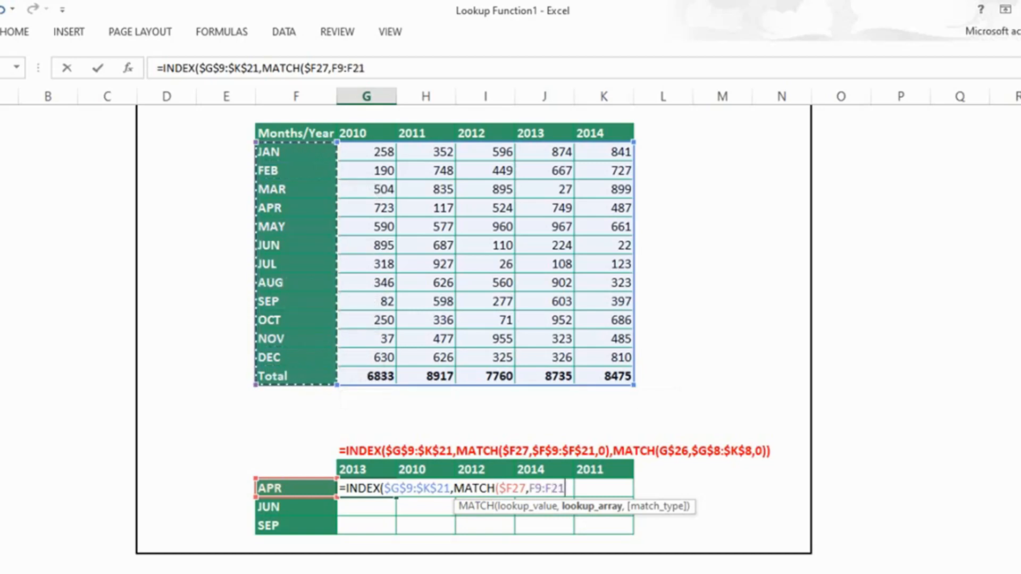
left_click(534, 488)
key("F4")
left_click(565, 488)
key("F4")
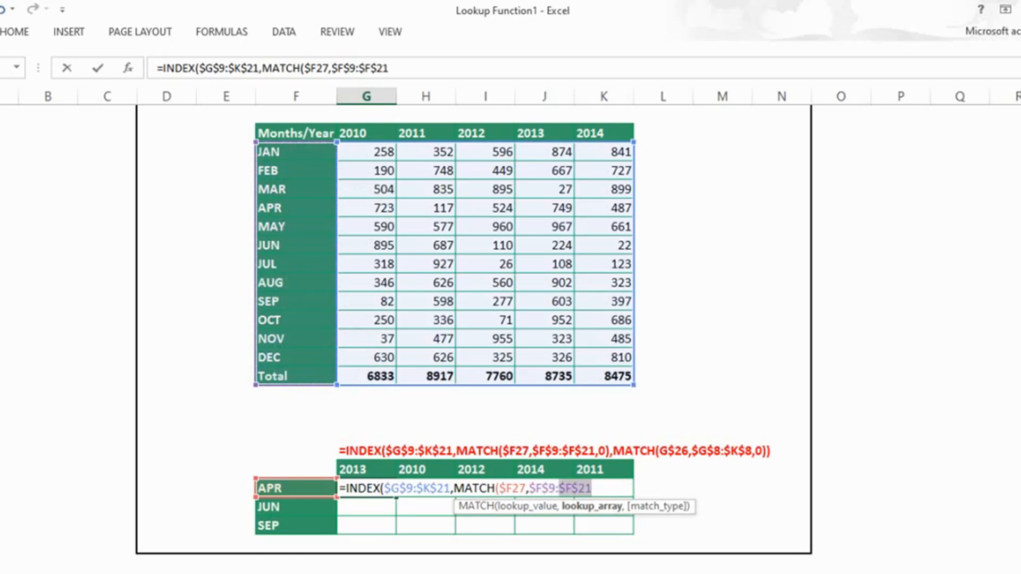
left_click(593, 488)
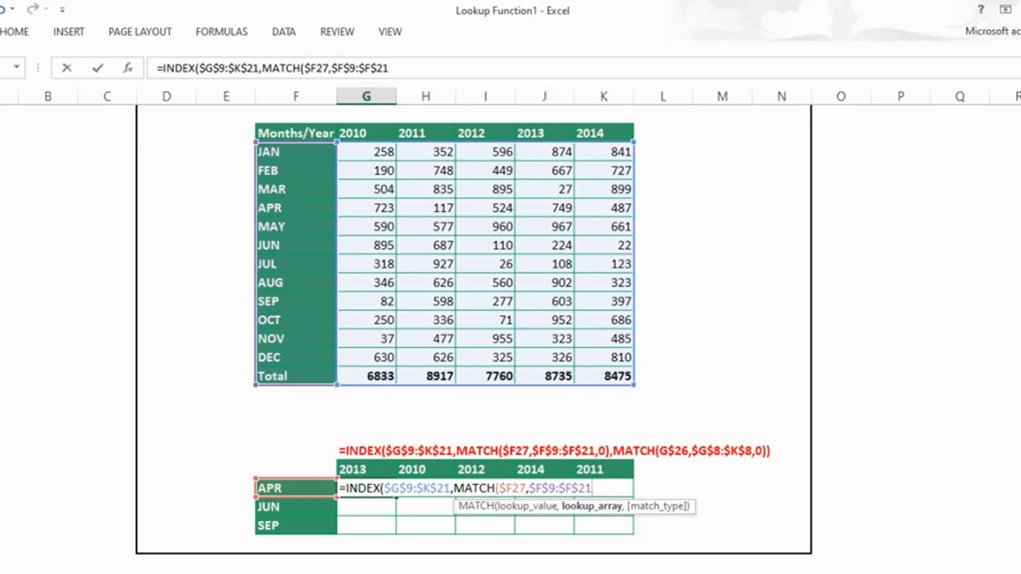
type(",0")
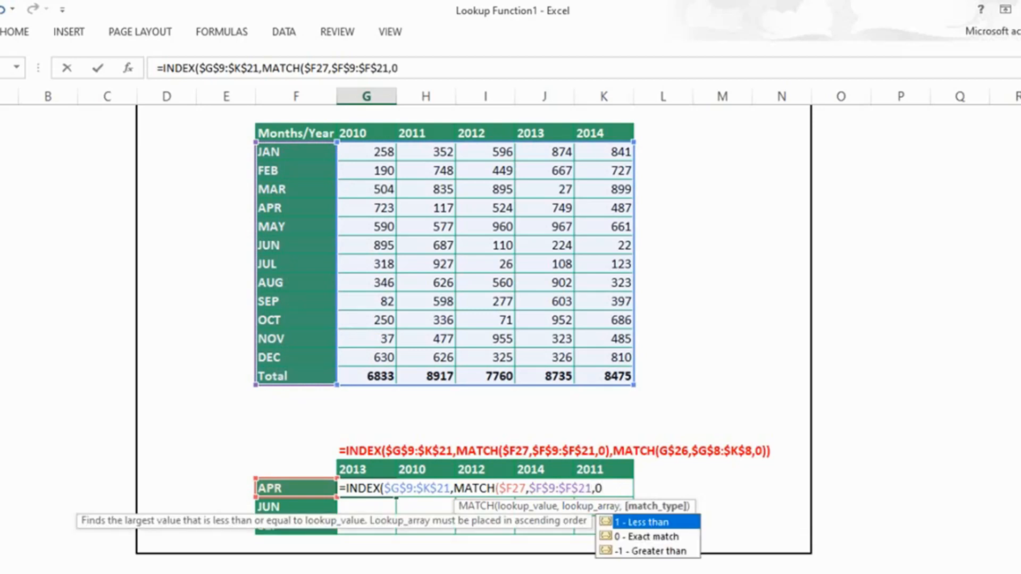
type("),")
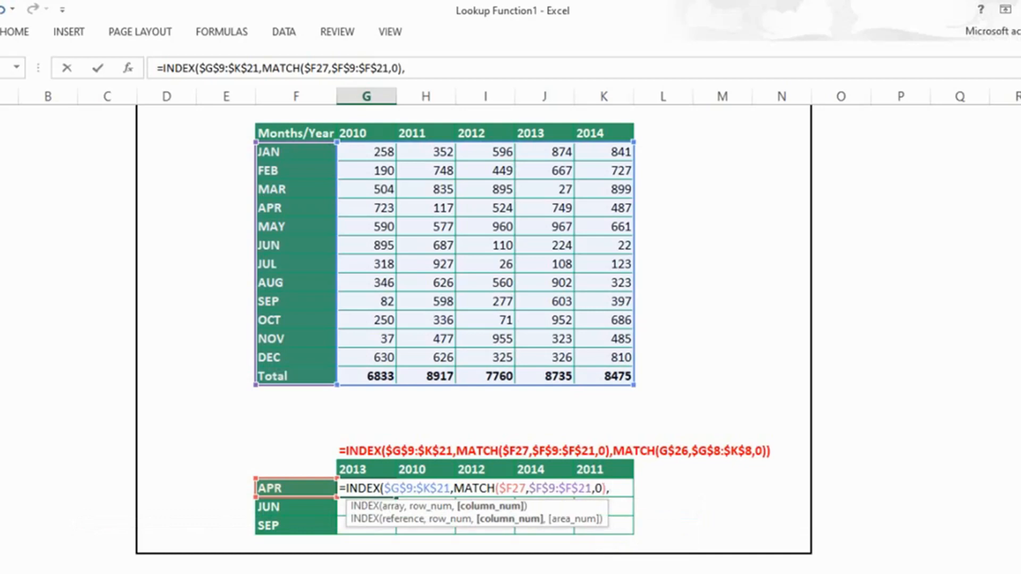
Step: Add a second MATCH as the column number in G27, with the row-locked year cell G$26 as lookup value
type("match")
key("Tab")
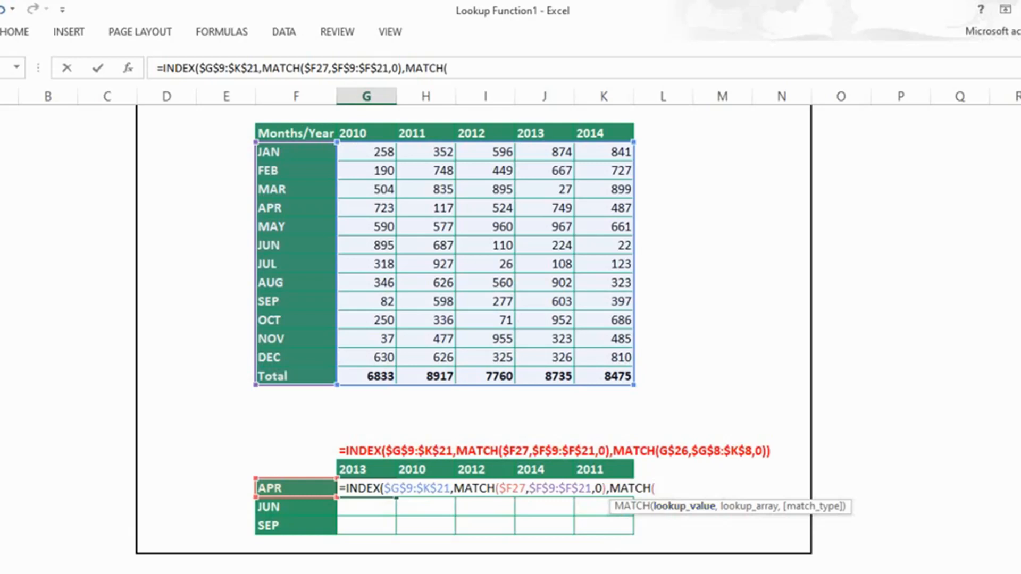
left_click(367, 469)
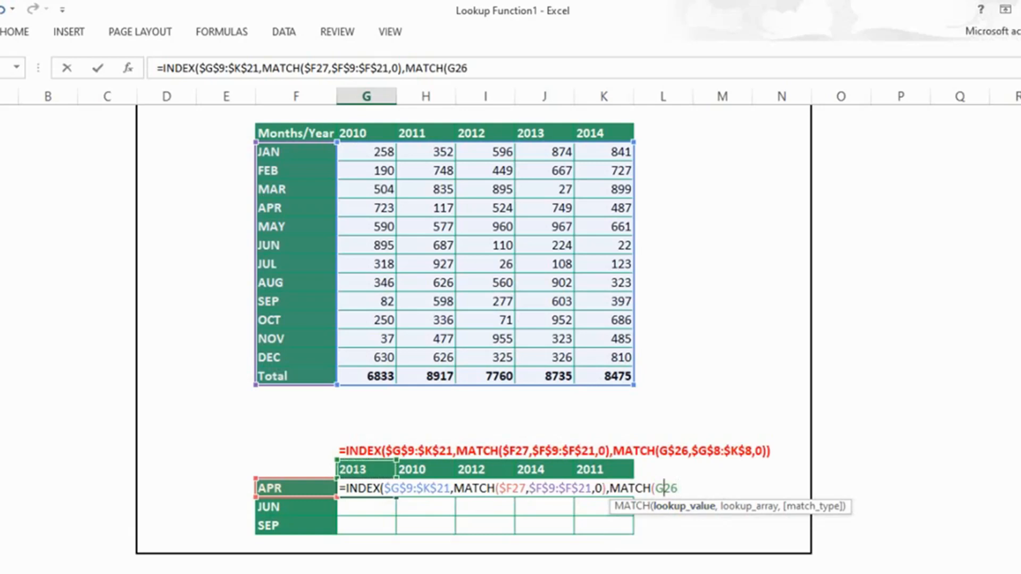
type("$")
type(",")
Step: Complete the column MATCH in G27 with the absolute lookup array $G$8:$K$8 and match type 0
left_click_drag(366, 132, 609, 137)
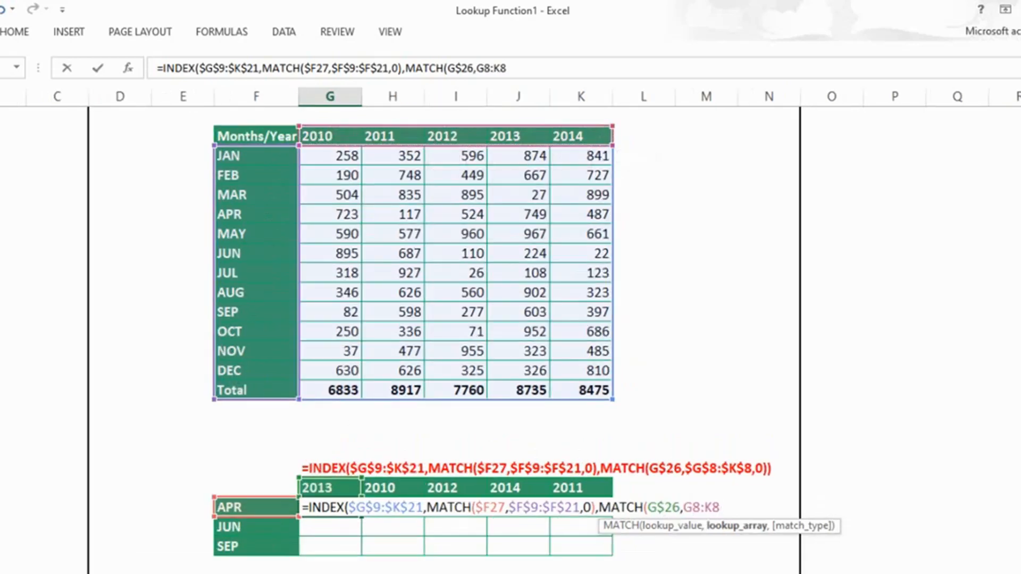
key("F4")
key("End")
key("F4")
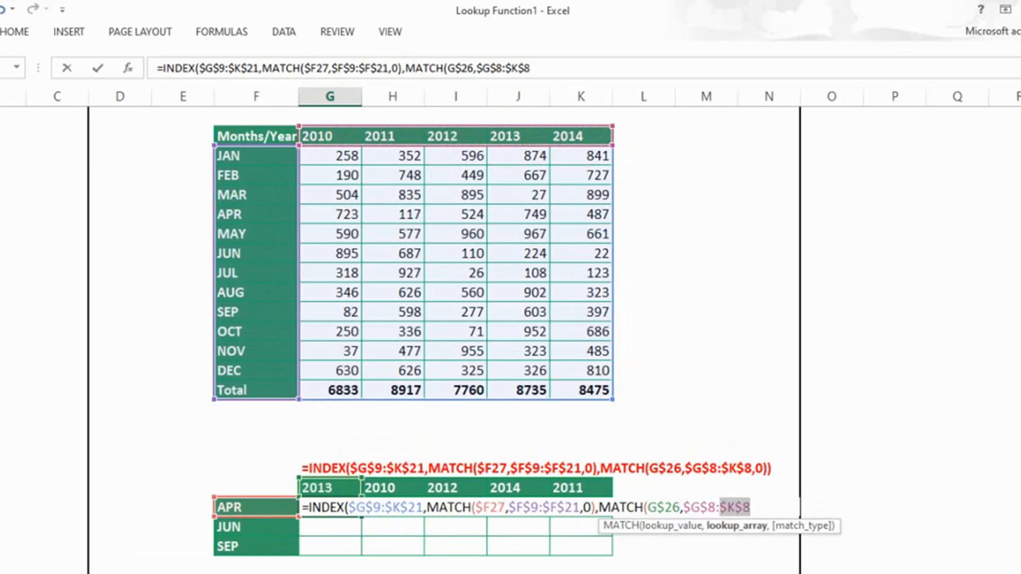
key("End")
type(",0")
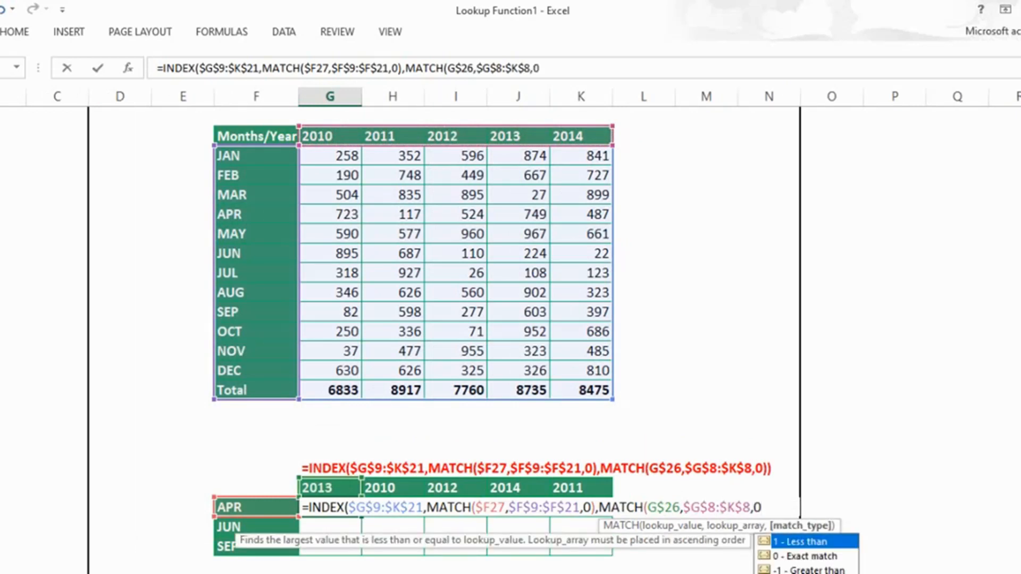
type(")")
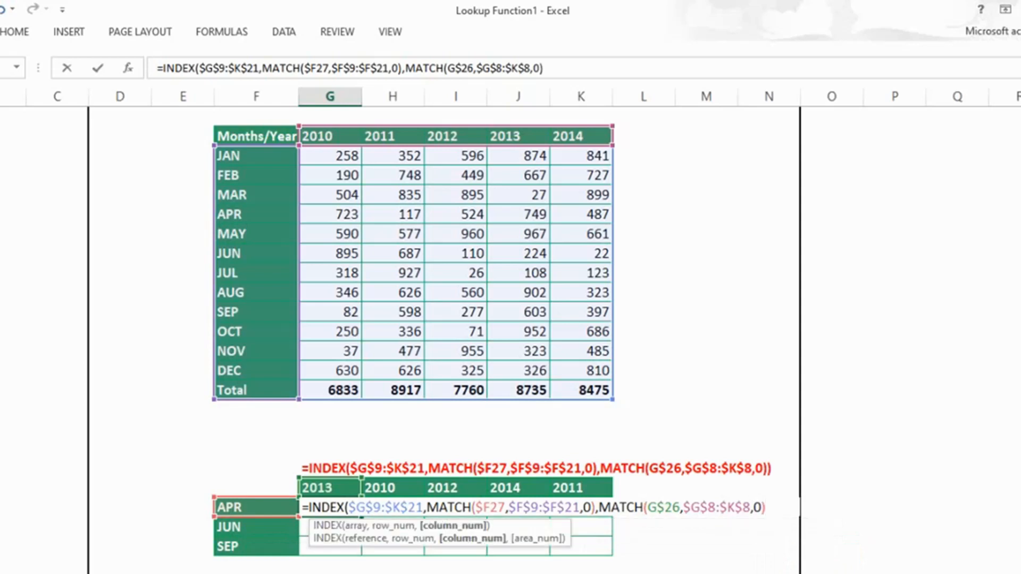
Step: Close and enter the INDEX formula in G27, then trace the APR row and 2013 column in the source table to check it
type(")")
key("ctrl+Return")
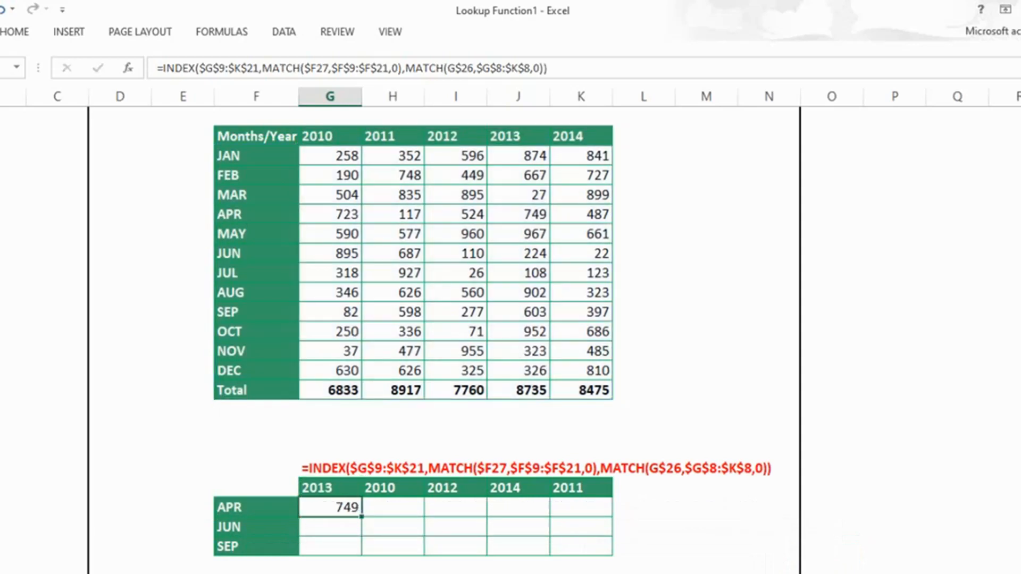
left_click_drag(256, 214, 518, 214)
left_click_drag(519, 137, 518, 215)
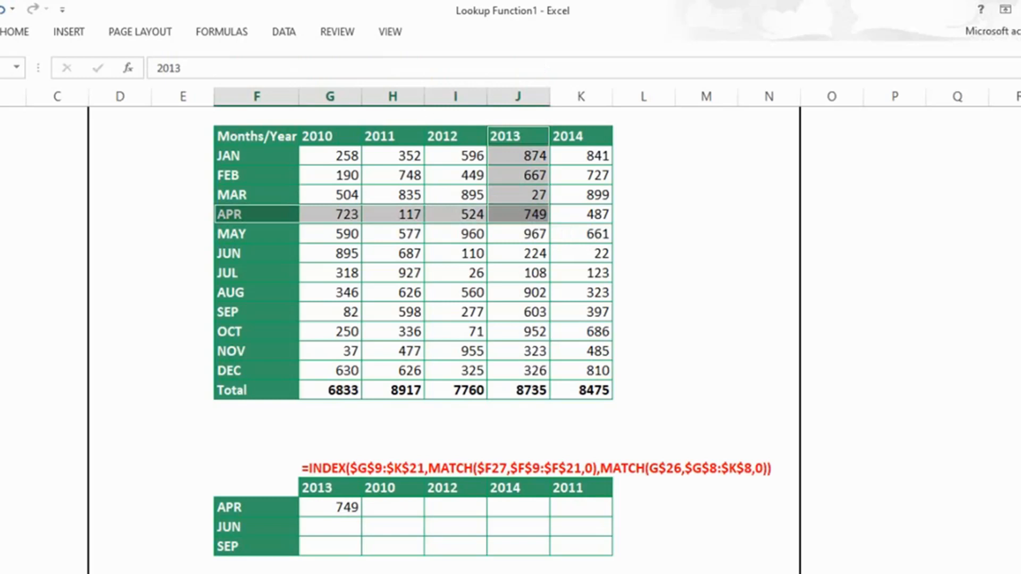
Step: Copy the G27 formula and paste it as formulas only over the whole result grid G27:K29
left_click(330, 508)
key("ctrl+c")
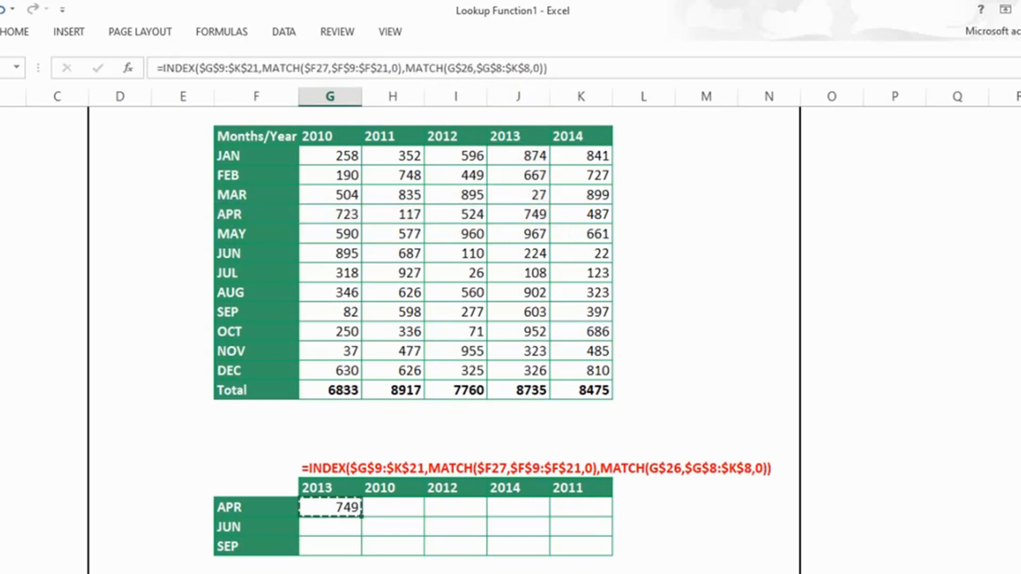
key("shift+Right")
key("shift+Right")
key("shift+Right")
key("shift+Right")
key("shift+Down")
key("shift+Down")
key("alt+e")
key("s")
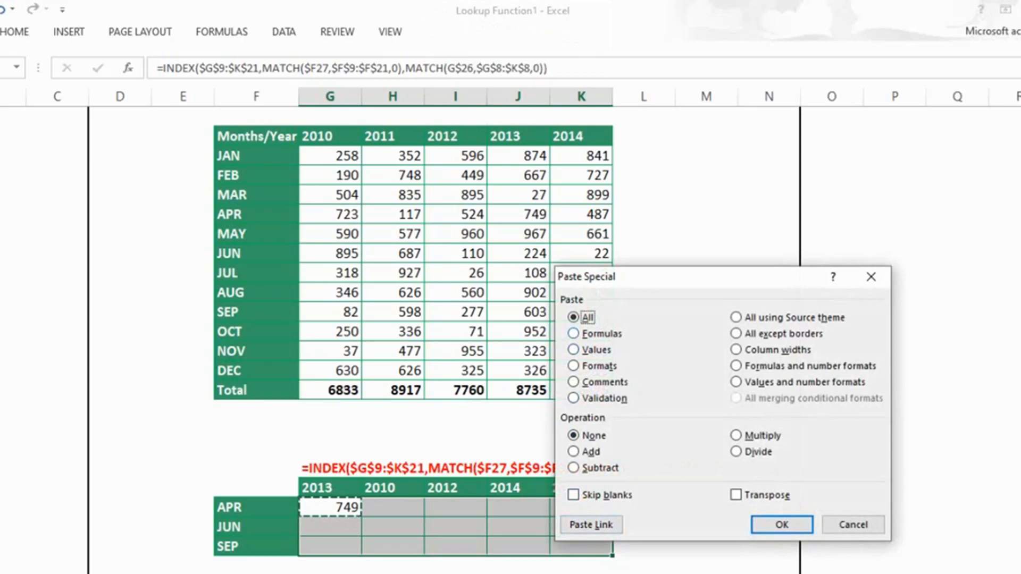
key("f")
key("Return")
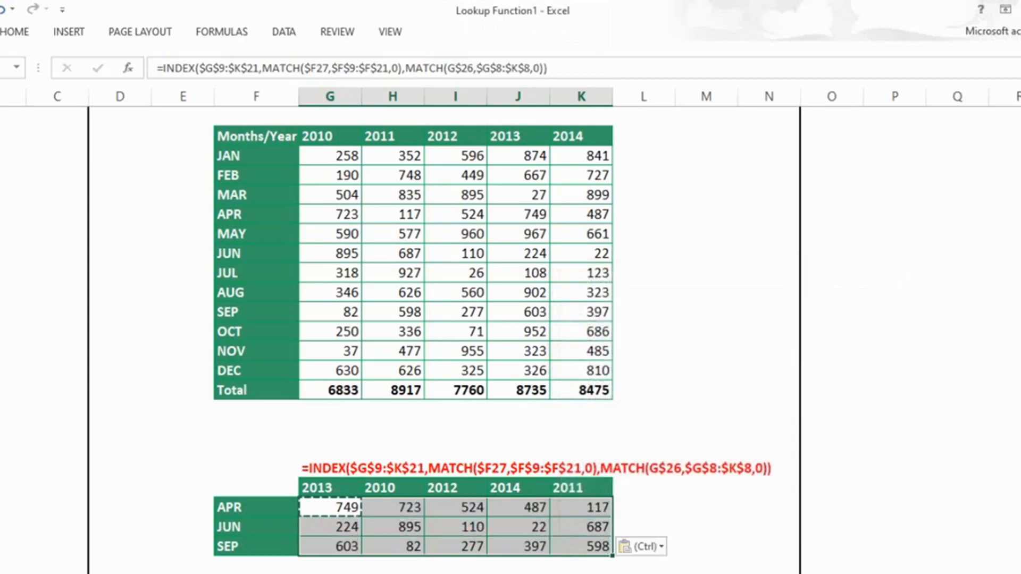
key("Escape")
Step: Check the JUN/2014 result in J28 by tracing the JUN row and 2014 column in the source table
left_click(519, 527)
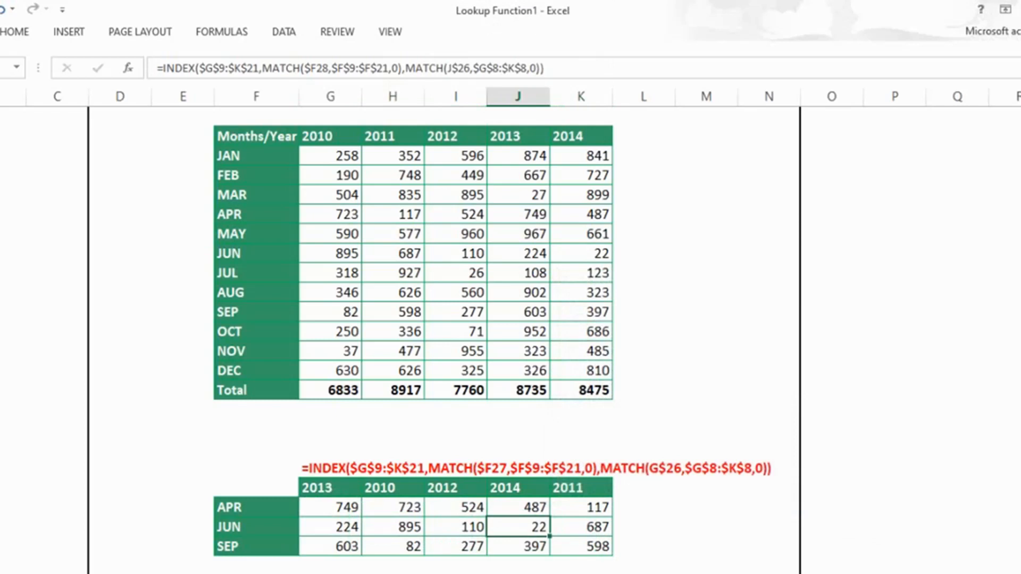
left_click_drag(256, 254, 581, 253)
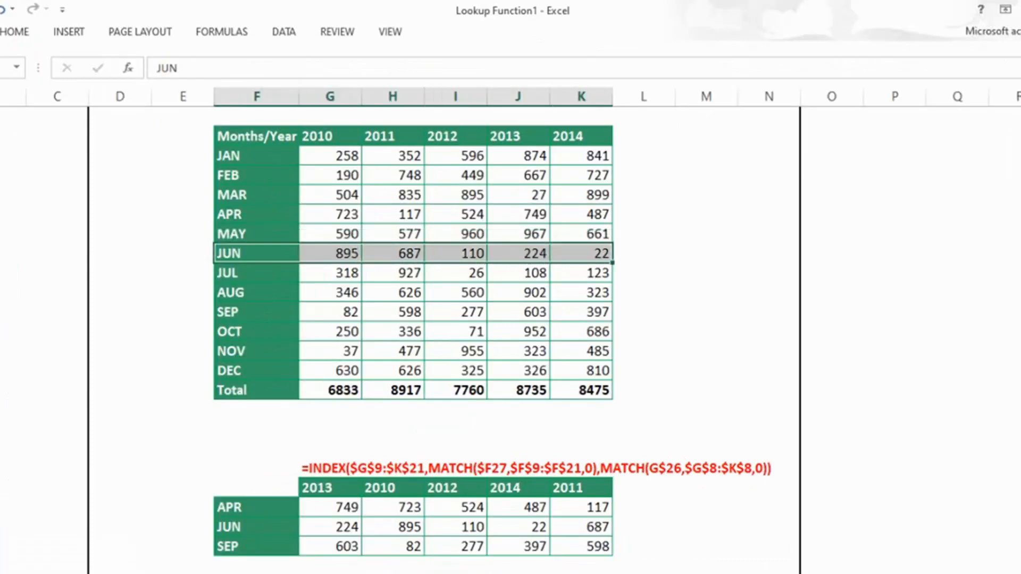
left_click_drag(581, 136, 581, 234, "ctrl")
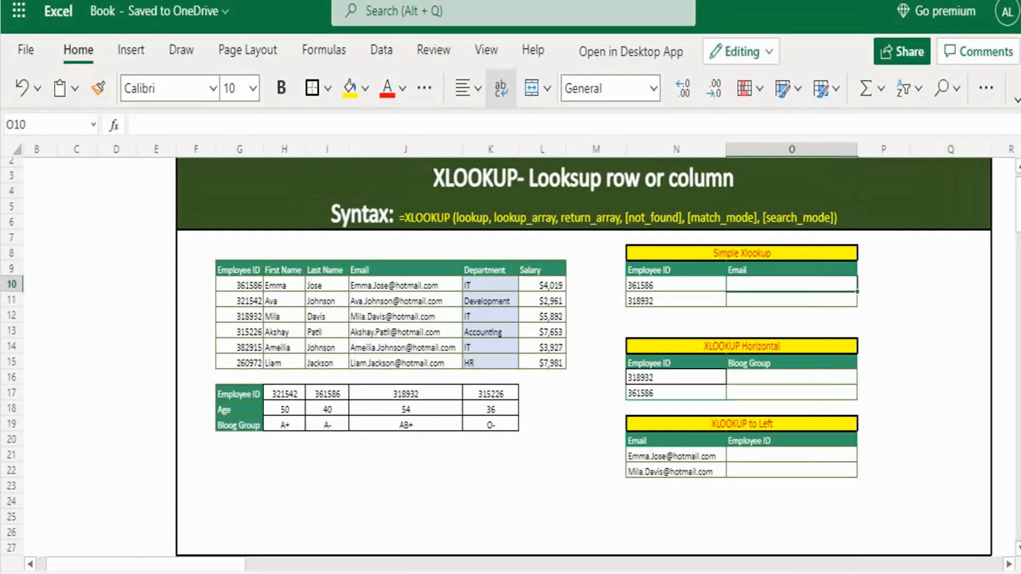
Step: In the Excel web workbook, start an XLOOKUP formula in the Simple Xlookup Email cell O10 with N10 as lookup value
left_click(583, 197)
left_click_drag(239, 270, 543, 362)
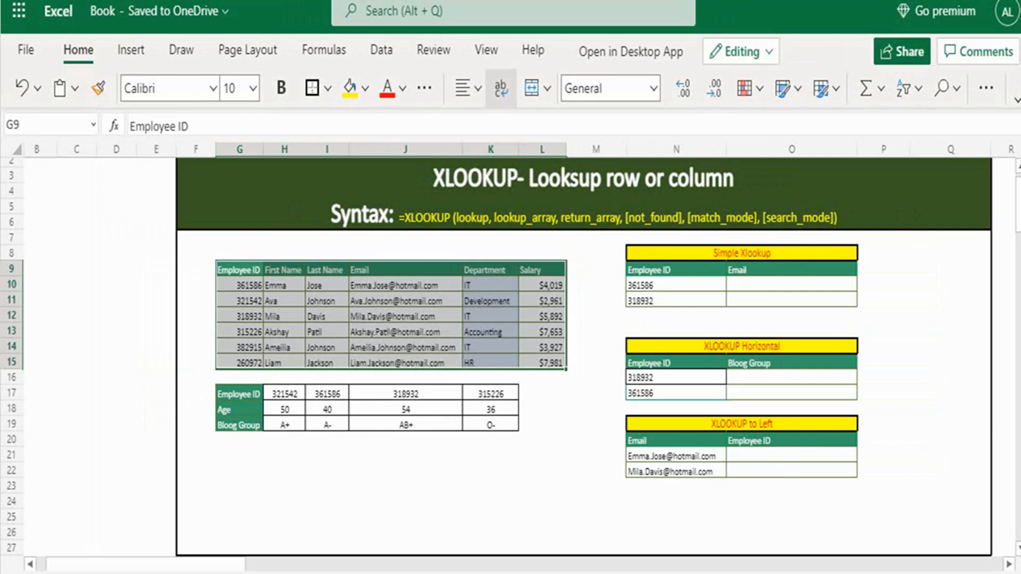
left_click(791, 285)
type("=xl")
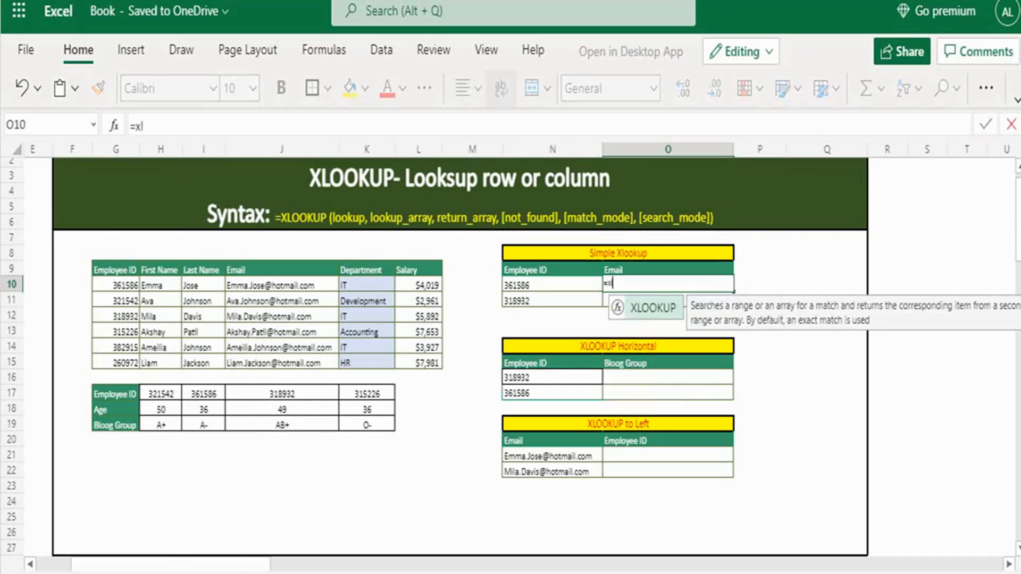
key("Tab")
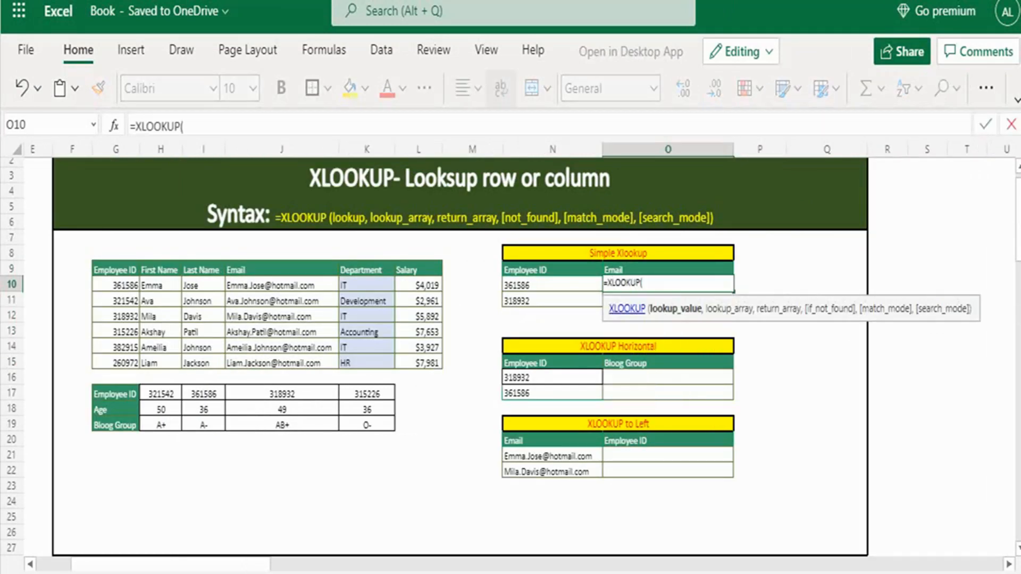
left_click(552, 285)
type(",")
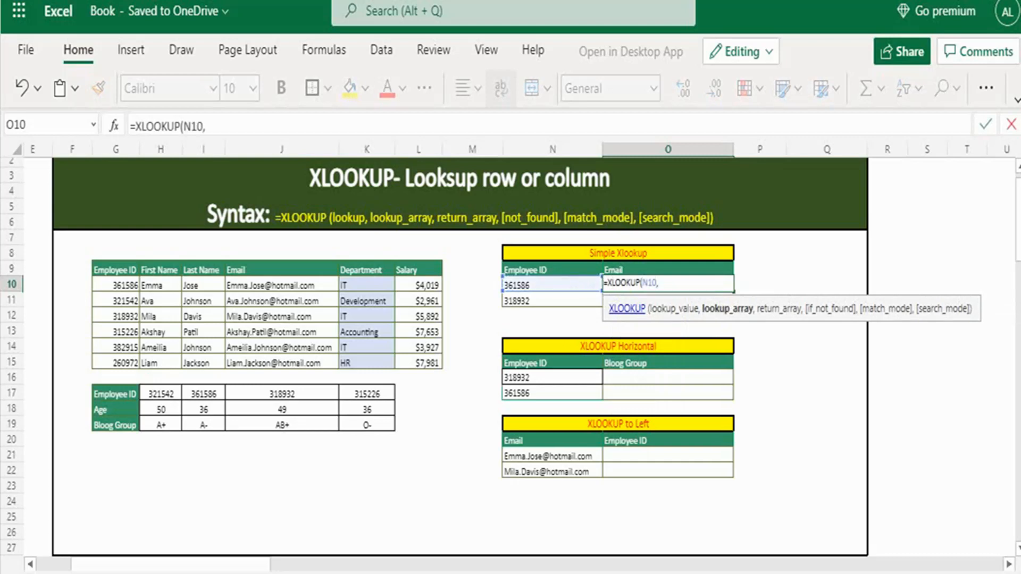
Step: Add the Employee ID column as the absolute lookup array $G$9:$G$15 in the O10 XLOOKUP
left_click_drag(115, 270, 115, 363)
left_click(669, 283)
key("F4")
key("End")
key("F4")
left_click(701, 283)
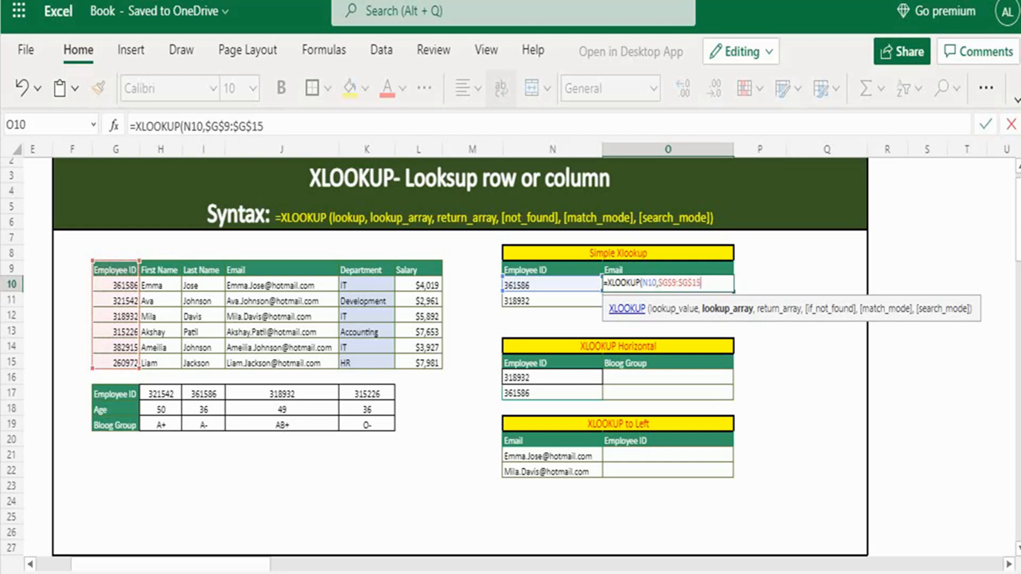
type(",")
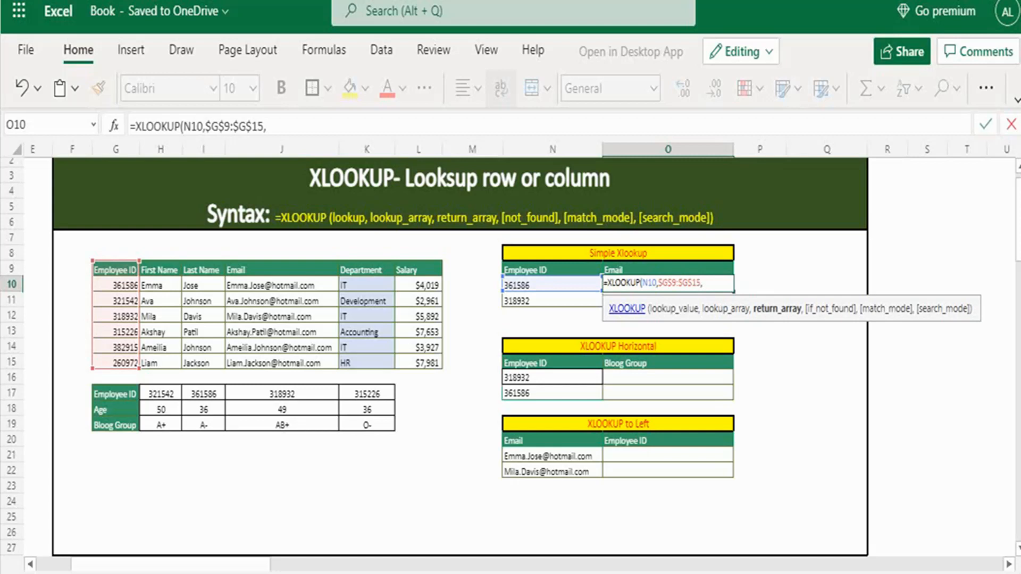
Step: Finish the O10 XLOOKUP with return array J9:J15, if-not-found value 0 and match mode 1
left_click_drag(281, 270, 282, 363)
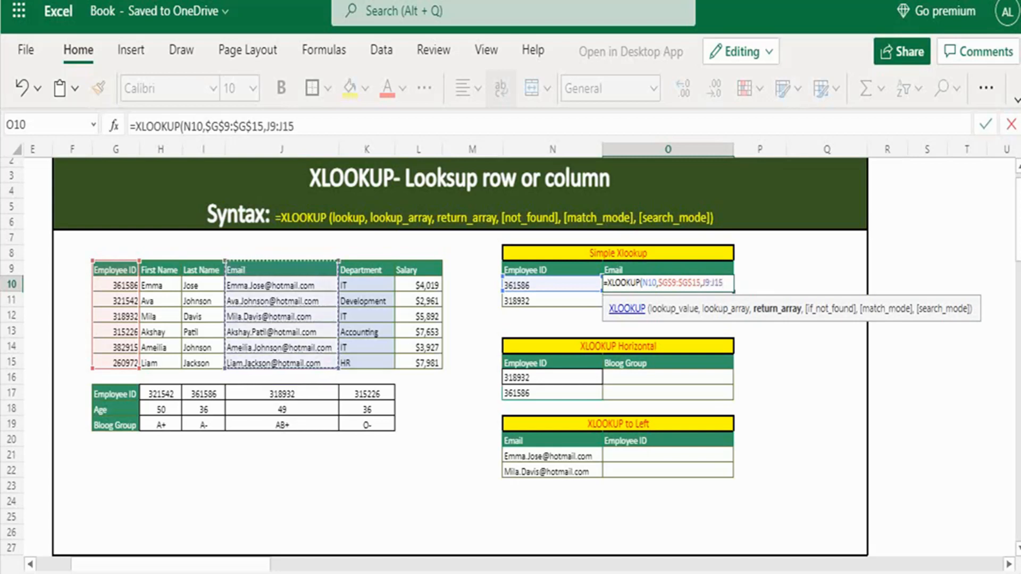
type(",")
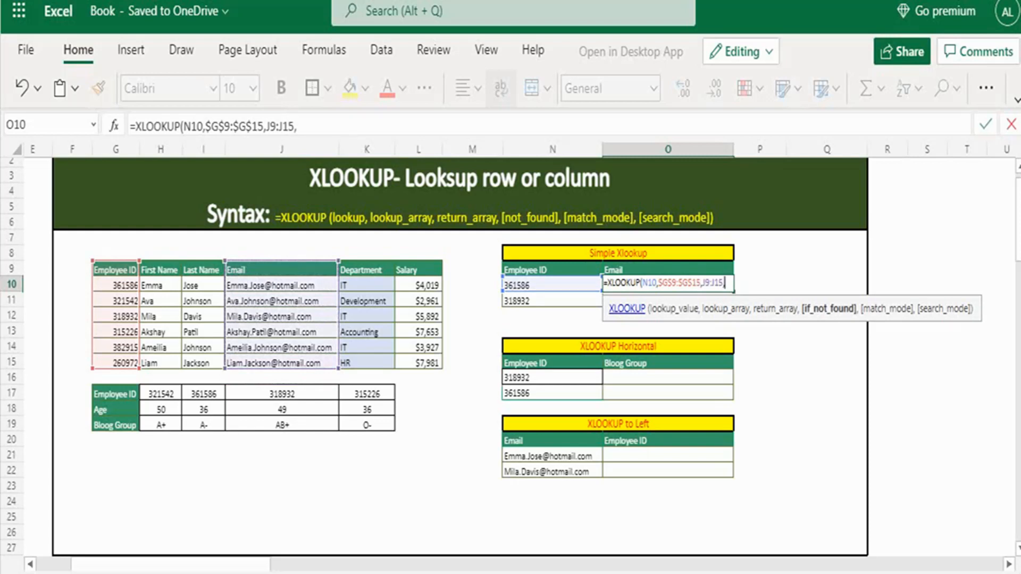
type("0,")
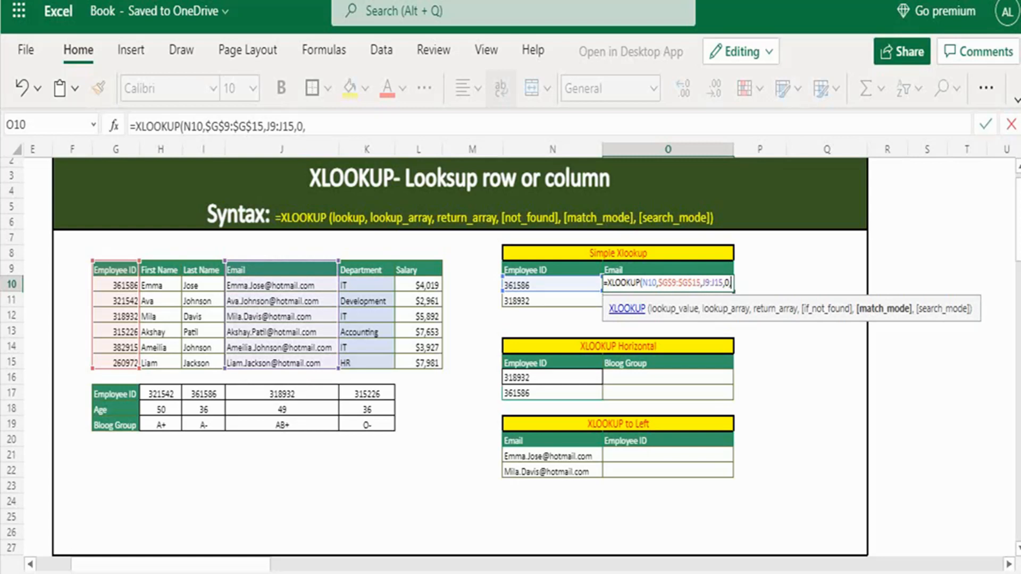
type("1")
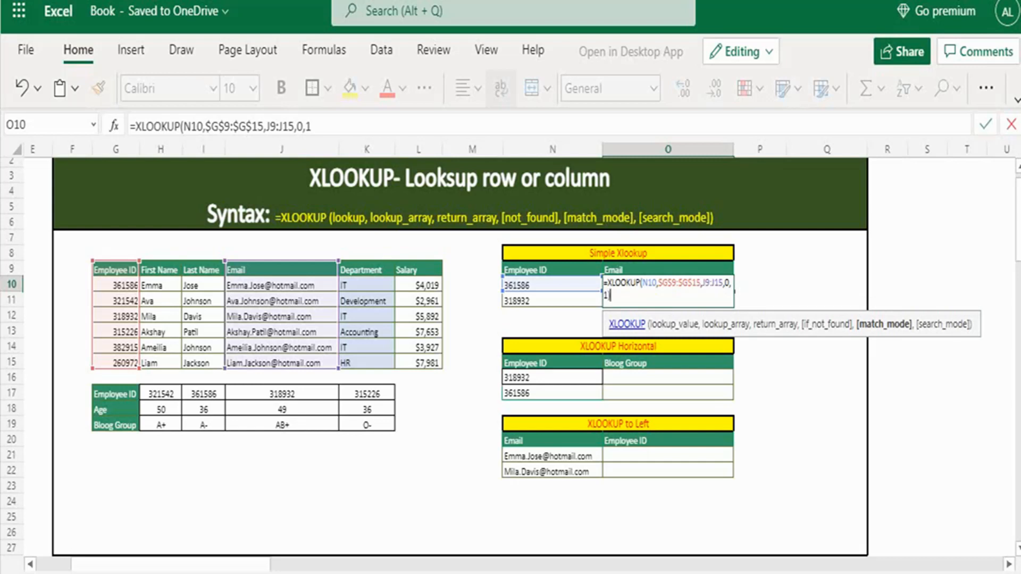
type(")")
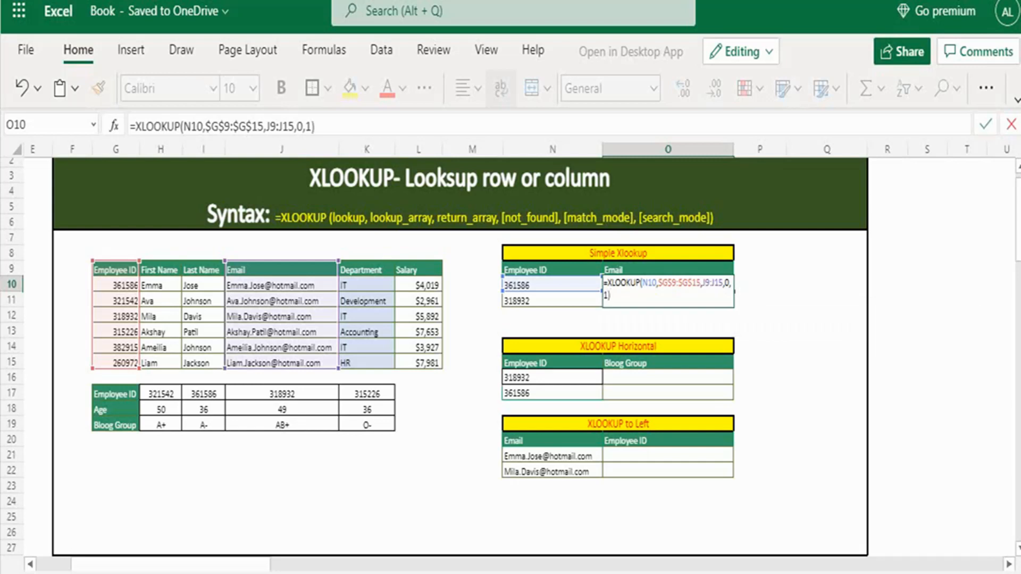
key("Return")
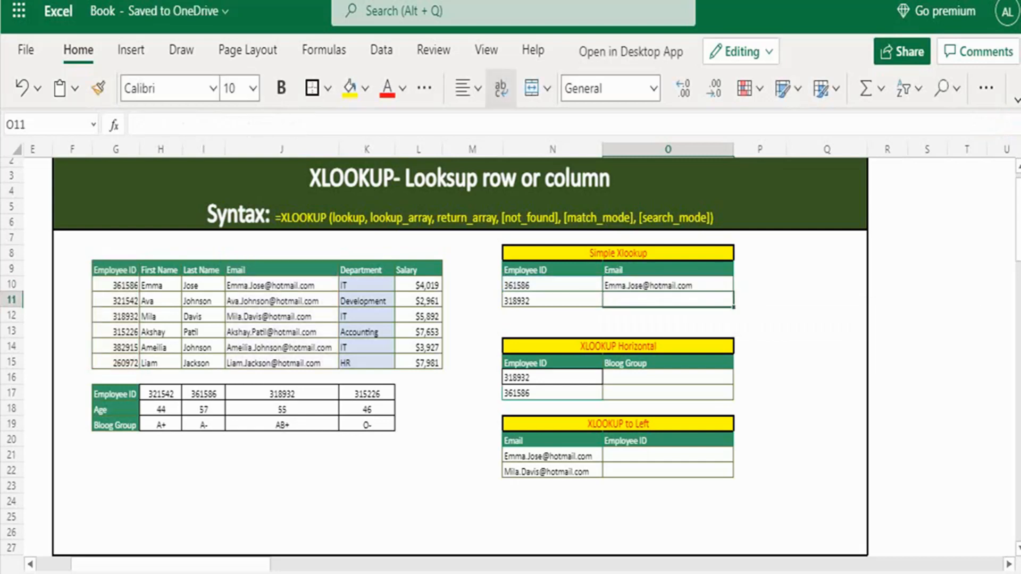
Step: Fill the XLOOKUP formula down to O11 and compare the returned emails with the matching rows of the employee table
key("ctrl+d")
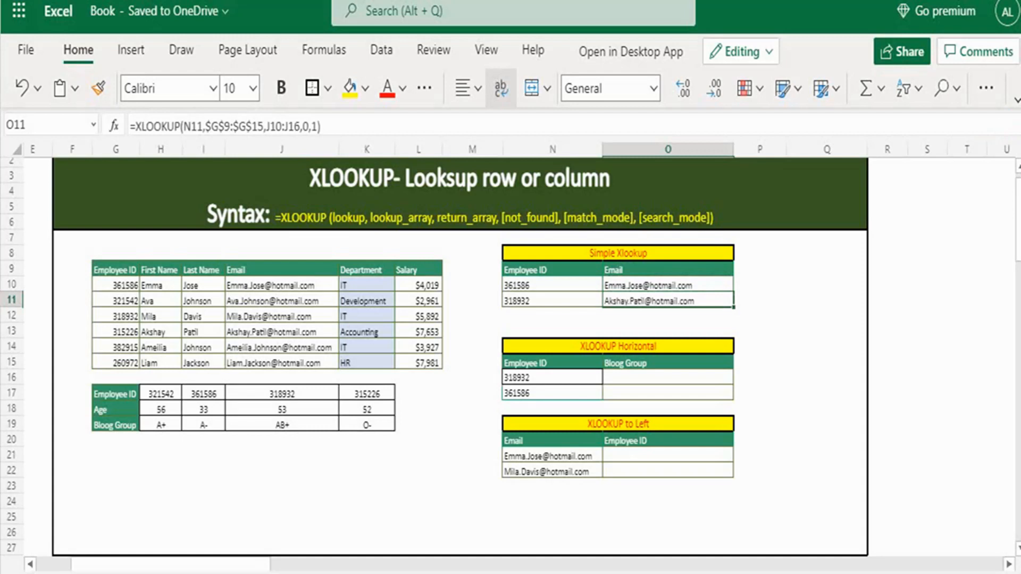
left_click(551, 285)
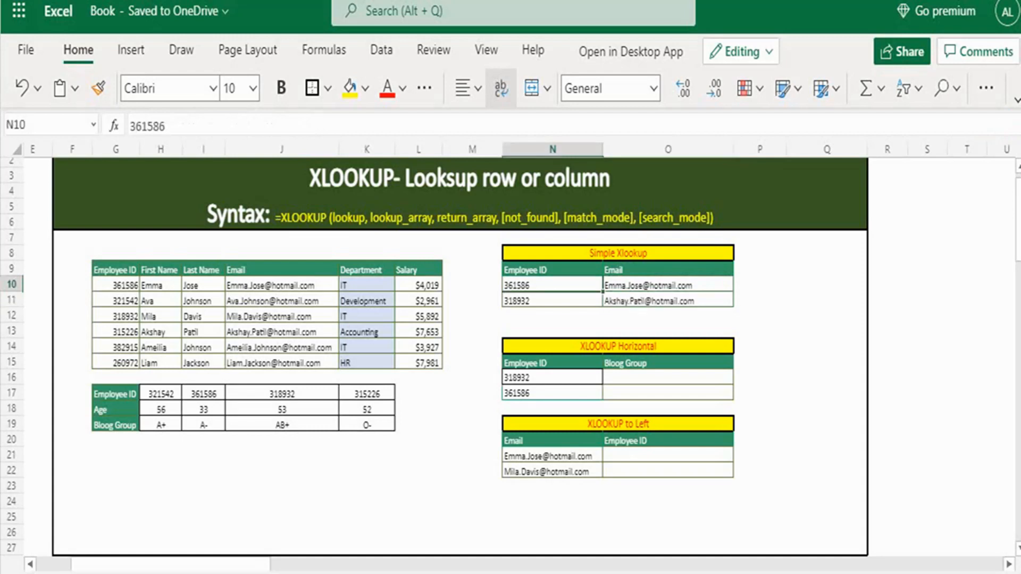
left_click_drag(116, 285, 276, 285)
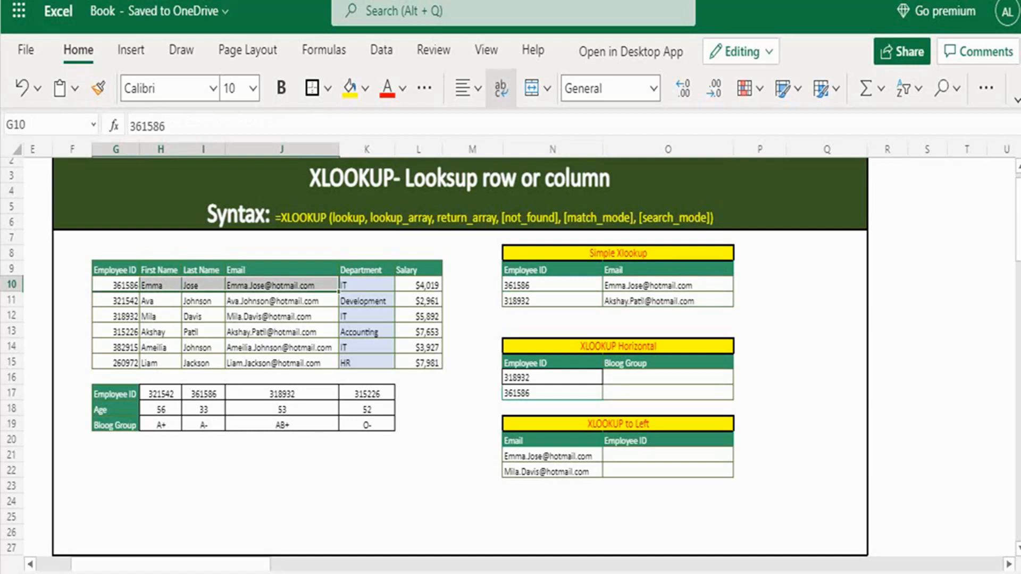
scroll(510, 356, "up", 1)
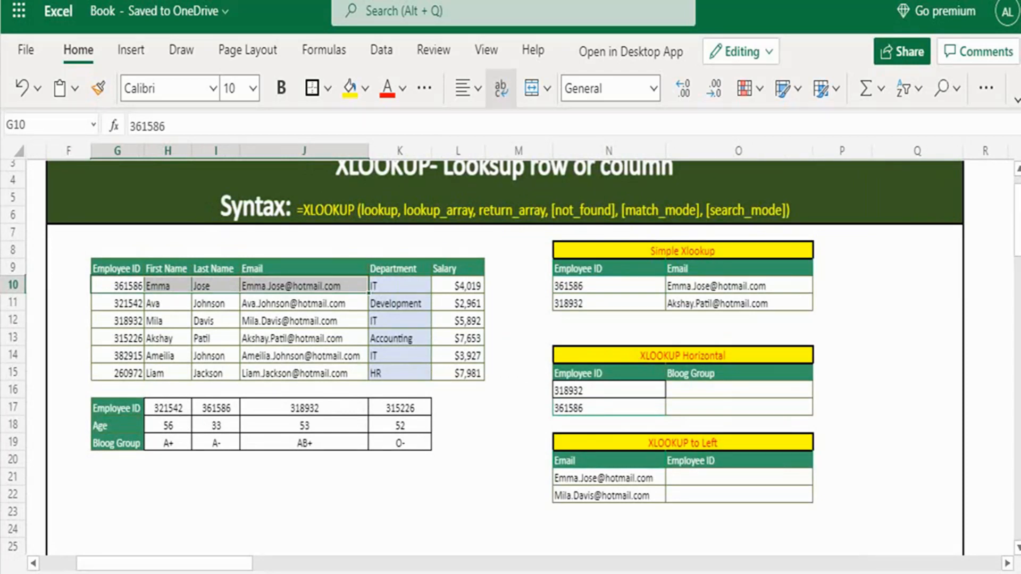
left_click_drag(117, 320, 303, 338)
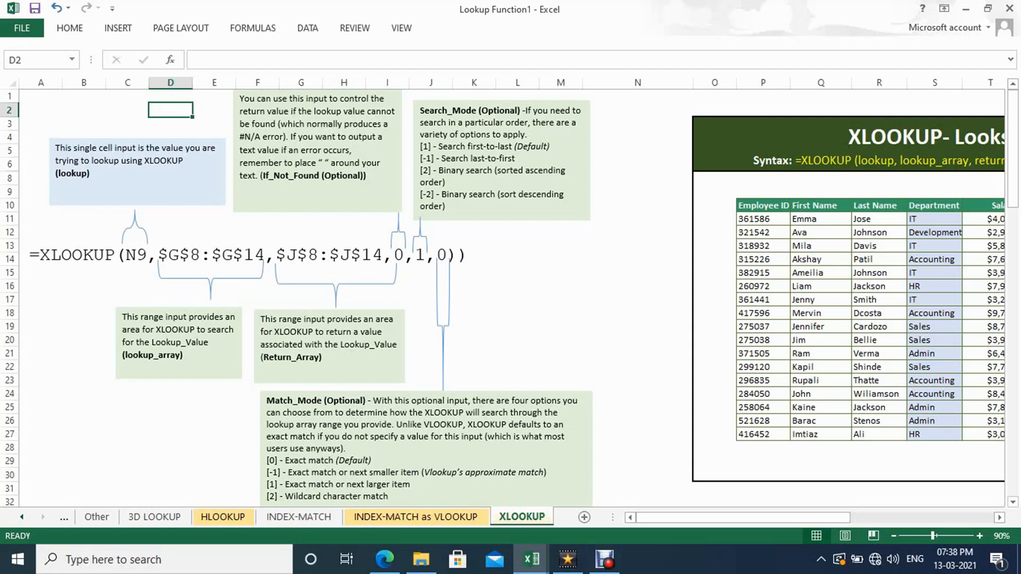
Step: Switch to the Lookup Function1 workbook and read the XLOOKUP sheet's notes on the lookup, Return_Array, If_Not_Found and Match_Mode arguments
left_click(96, 174)
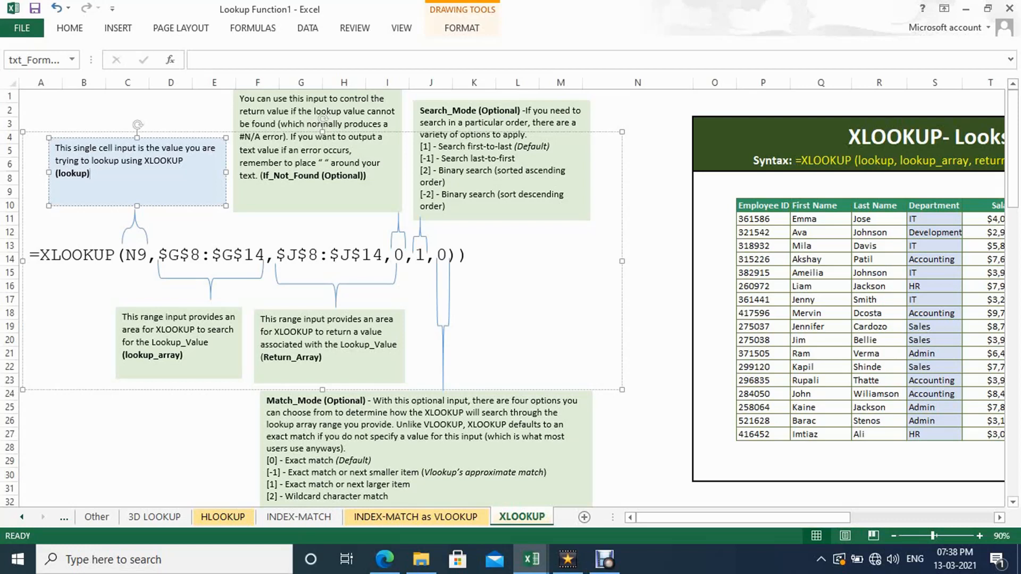
left_click_drag(322, 358, 260, 319)
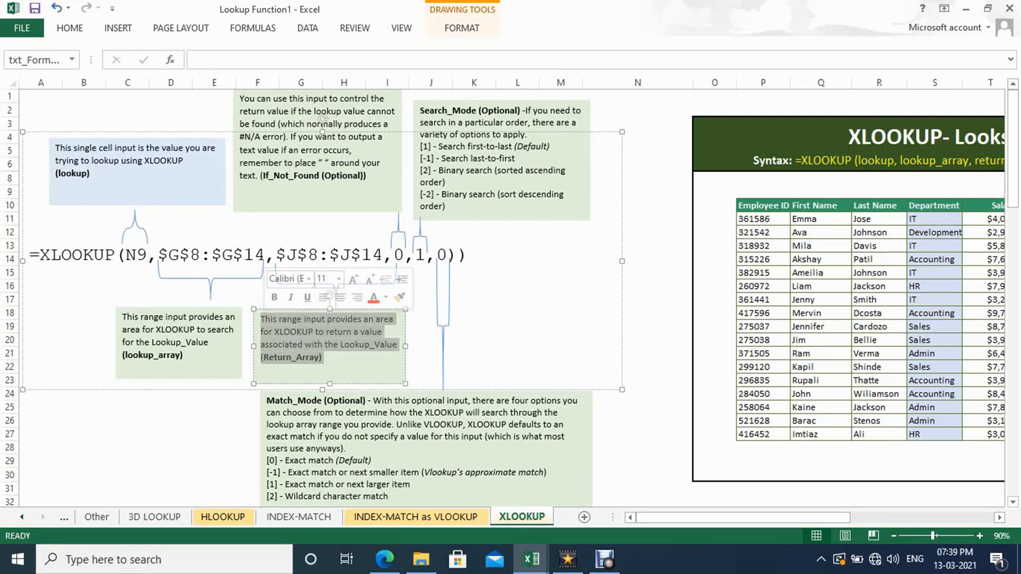
left_click(366, 176)
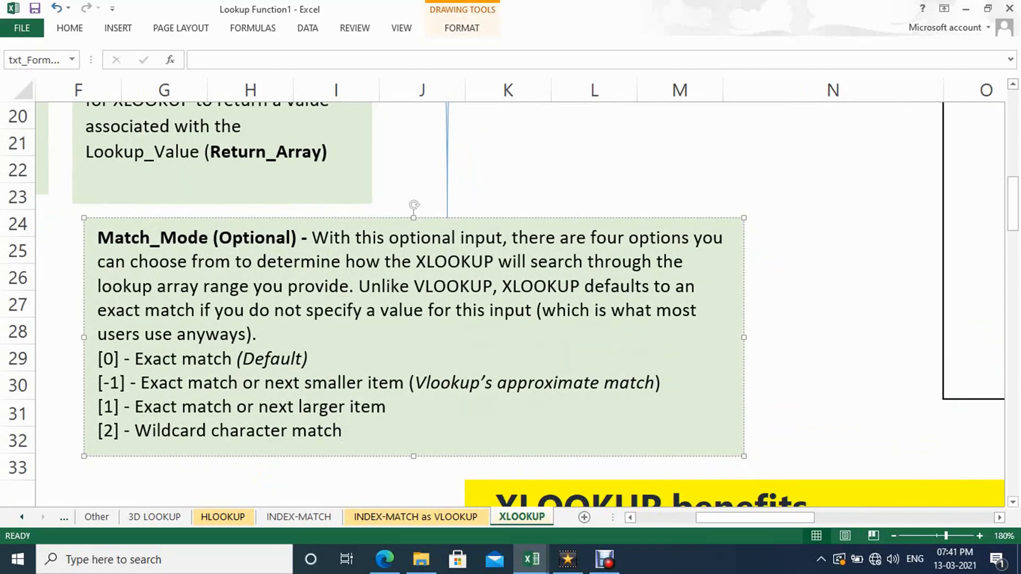
left_click_drag(98, 237, 345, 430)
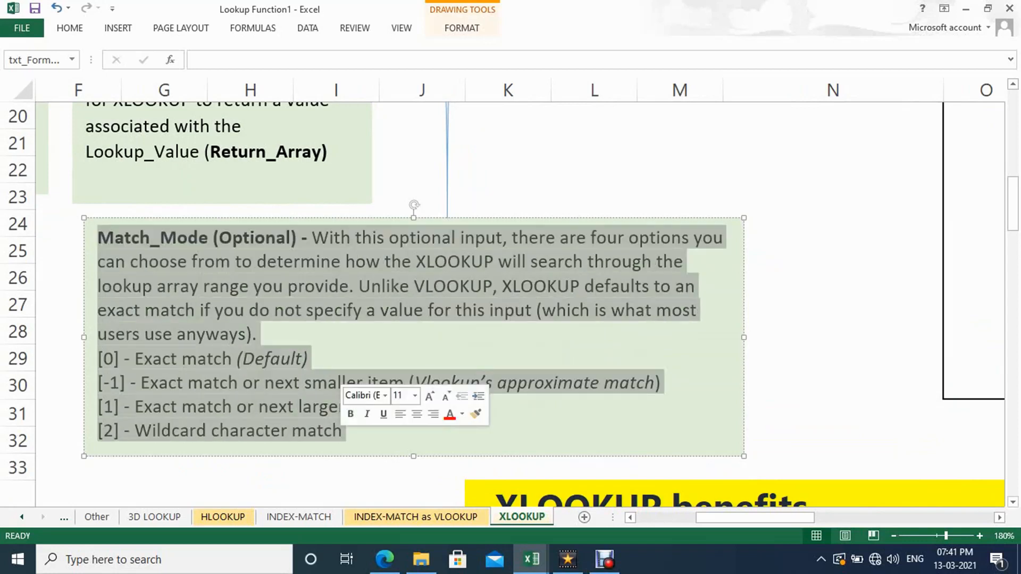
left_click(343, 431)
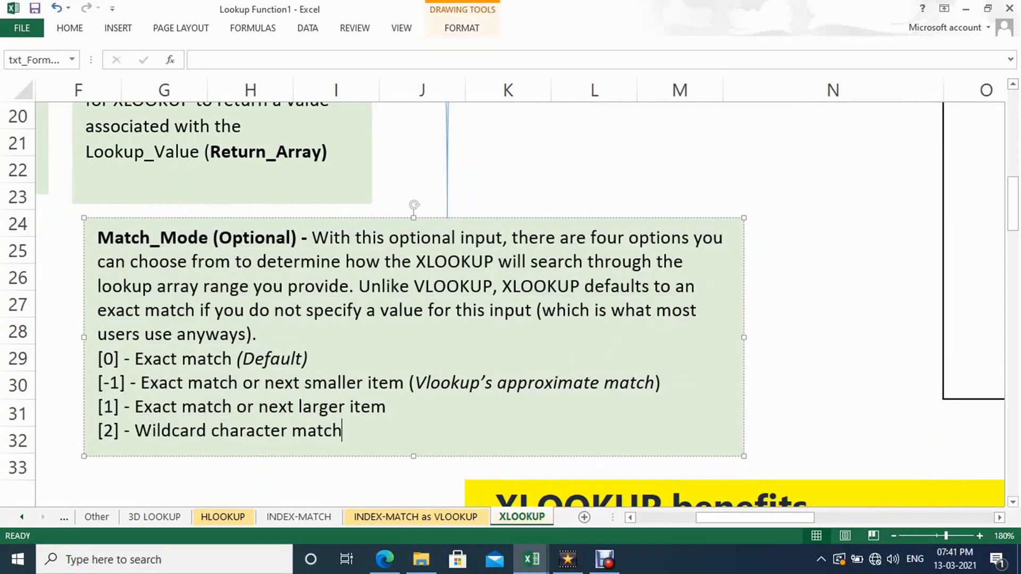
scroll(510, 303, "down", 3)
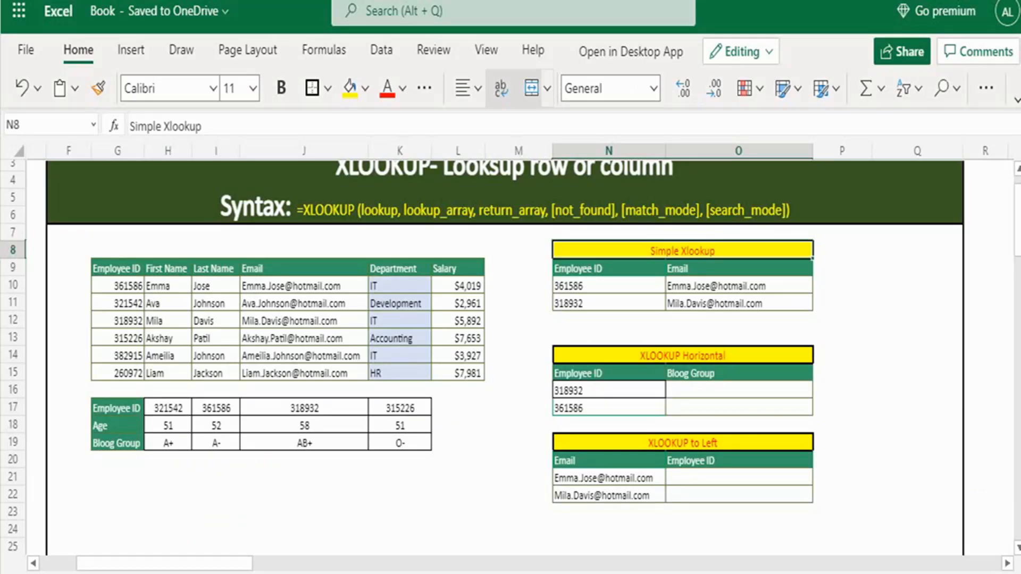
Step: Start an XLOOKUP formula in O16 with lookup value N16 and the horizontal Employee ID row $G$17:$K$17 as absolute lookup array
left_click_drag(118, 408, 400, 443)
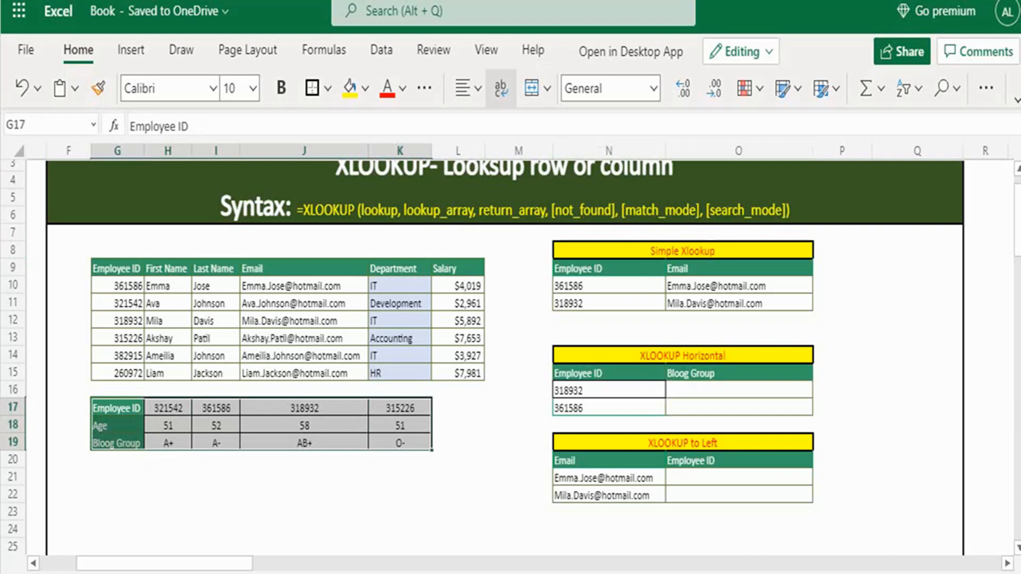
left_click(738, 390)
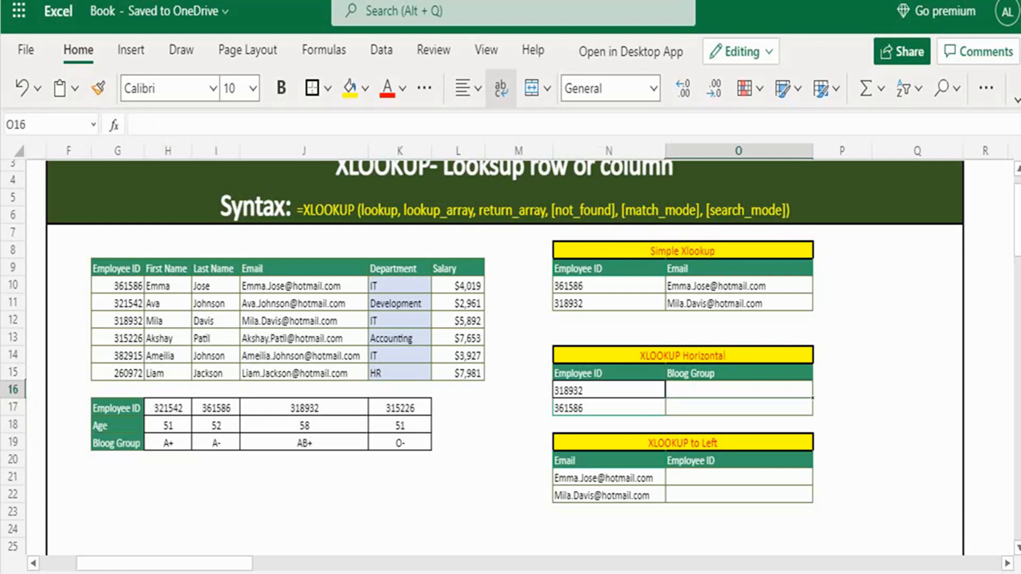
type("=XLOOKUP(")
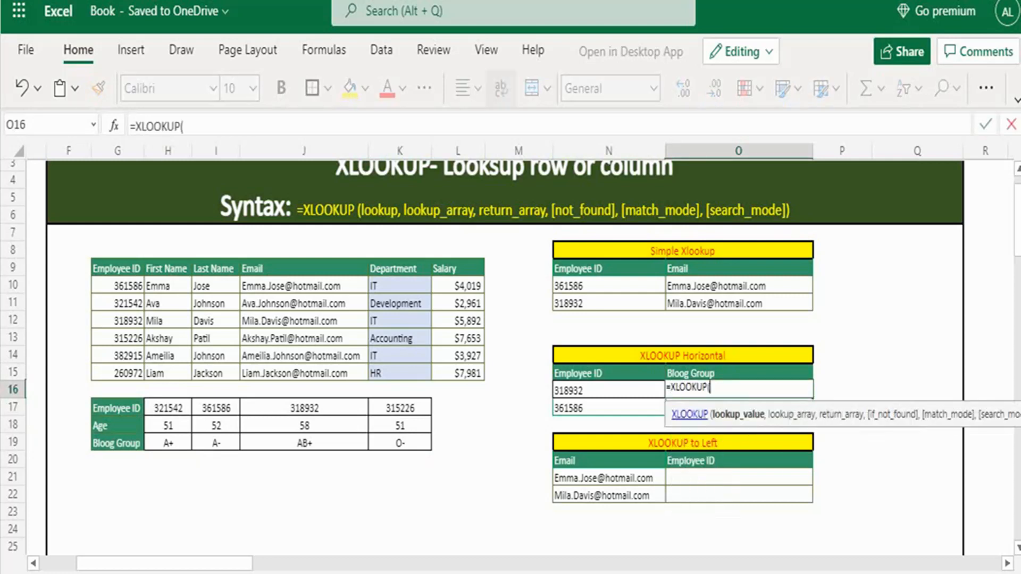
left_click(608, 390)
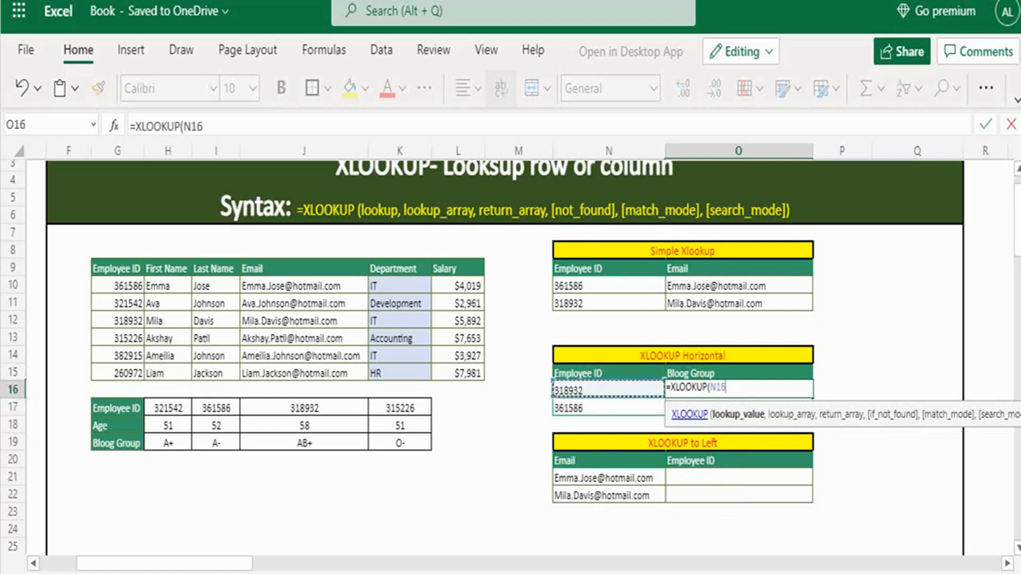
type(",")
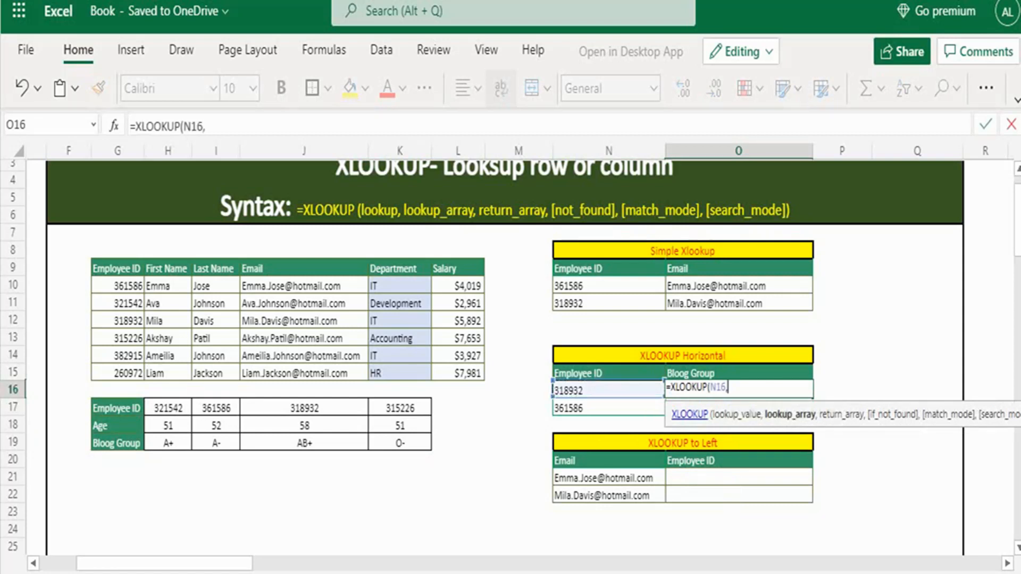
left_click_drag(117, 408, 400, 409)
left_click(738, 387)
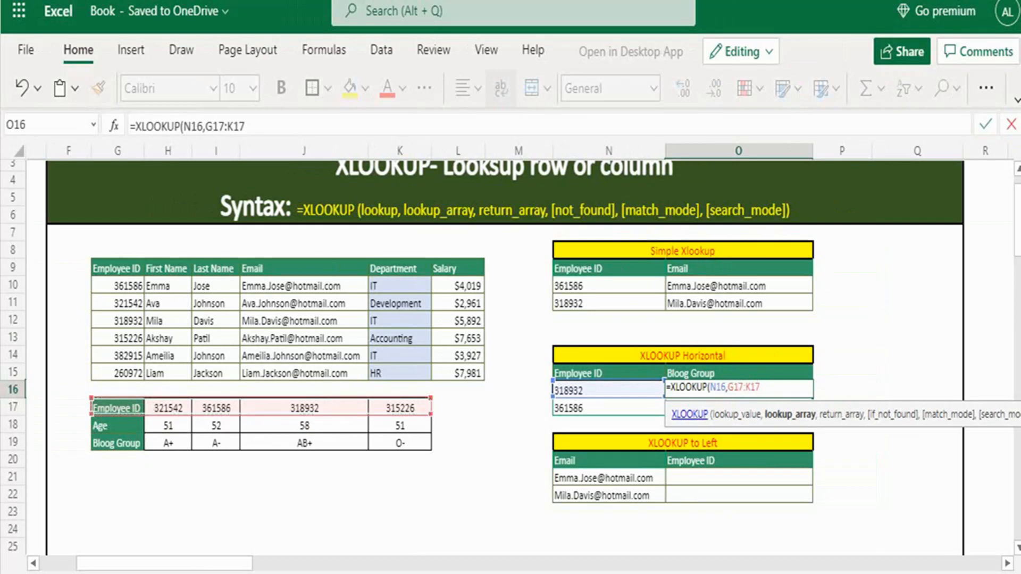
key("F4")
type(",")
Step: Complete the O16 XLOOKUP with absolute return array $G$19:$K$19, if-not-found value 0 and match mode 1
left_click_drag(118, 443, 399, 442)
left_click(797, 387)
key("F4")
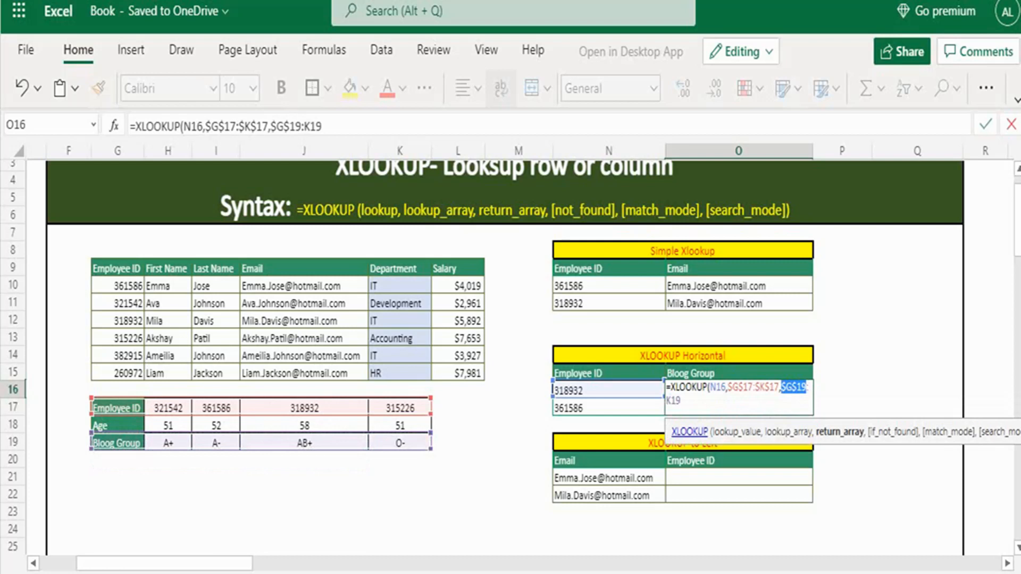
left_click(672, 401)
key("F4")
type(",0,1")
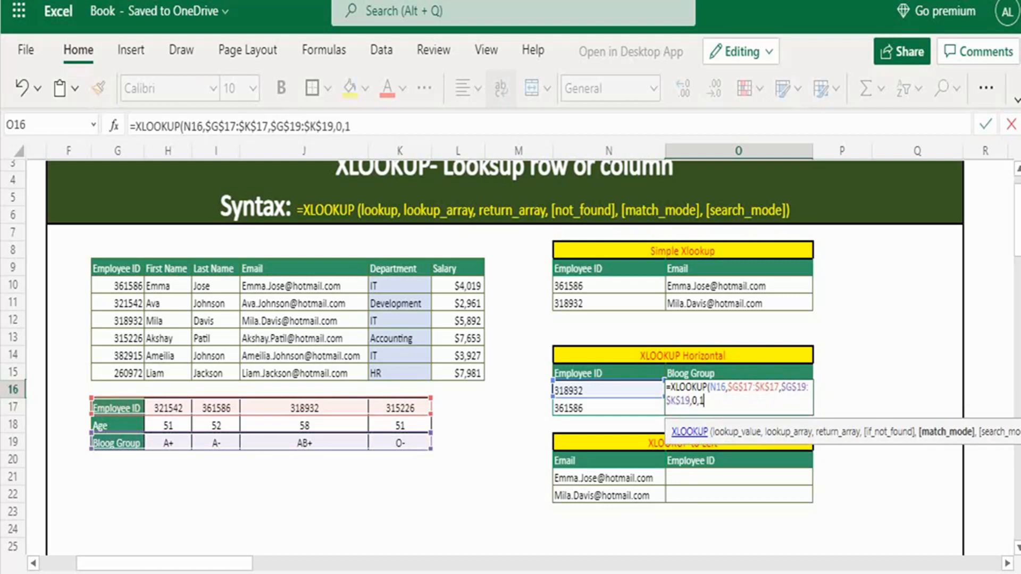
type(")")
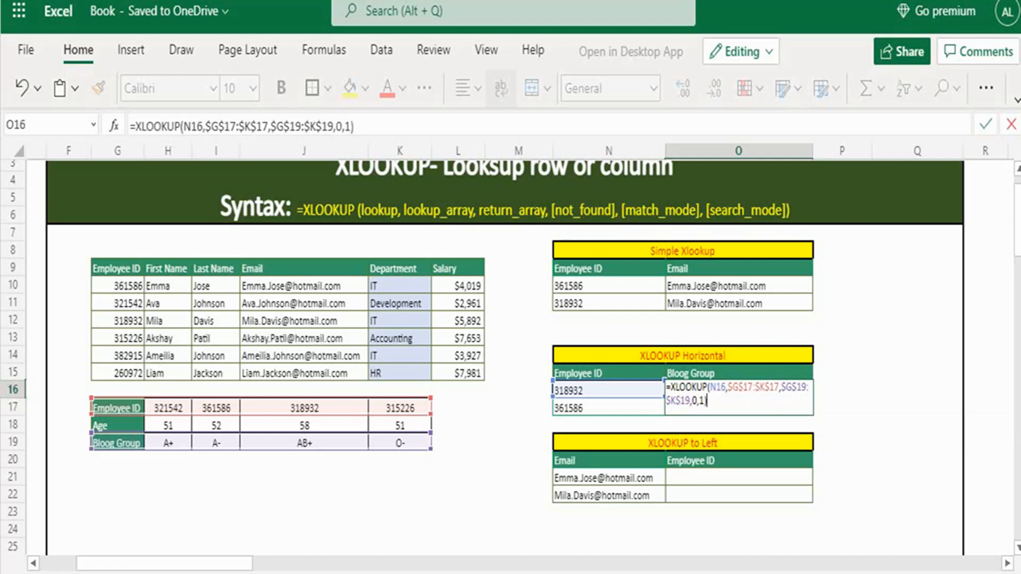
key("Return")
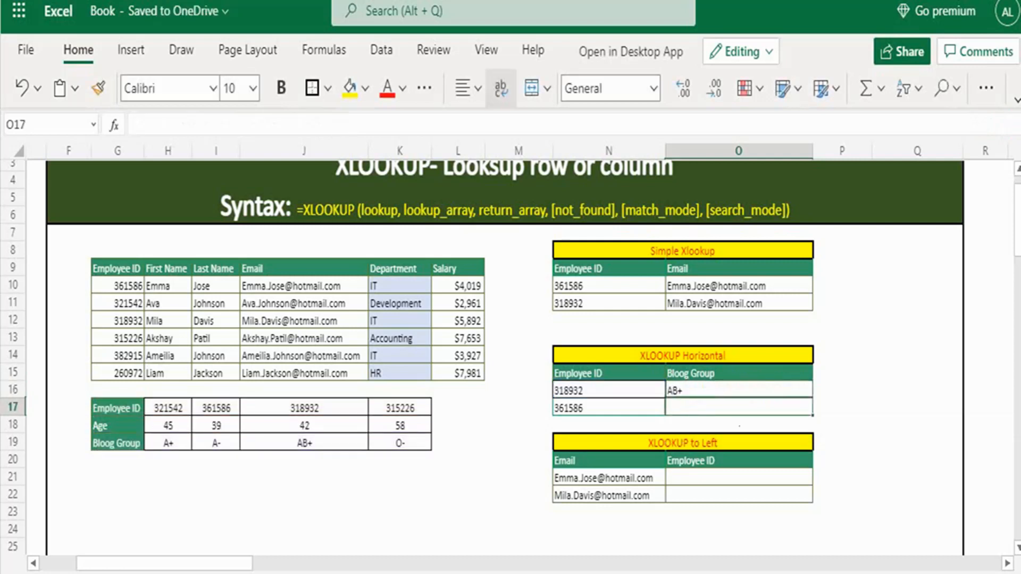
Step: Fill the horizontal XLOOKUP formula down to O17 and compare the N16 lookup with its Employee ID and Bloog Group cells in the source table
key("ctrl+d")
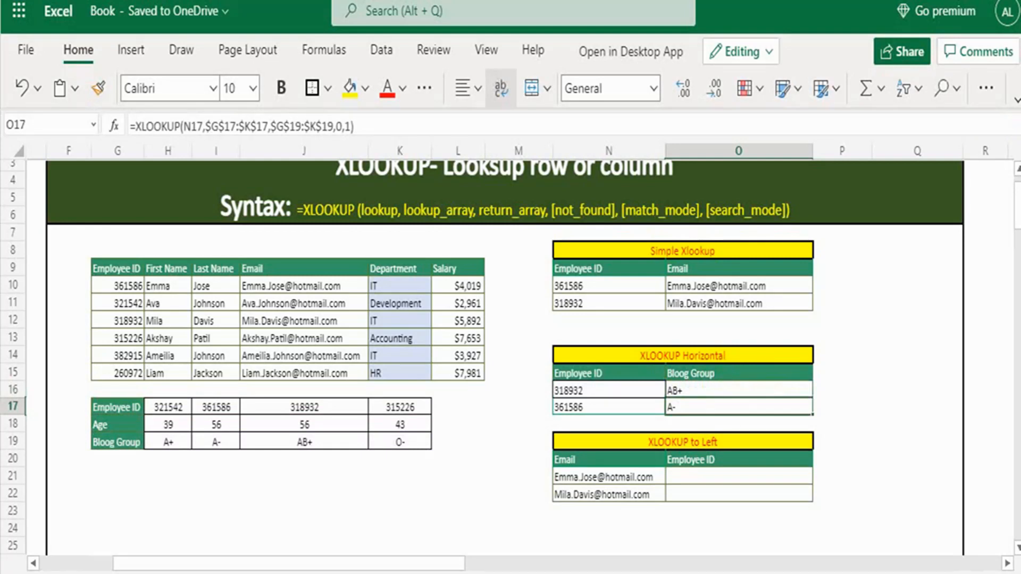
left_click(609, 390)
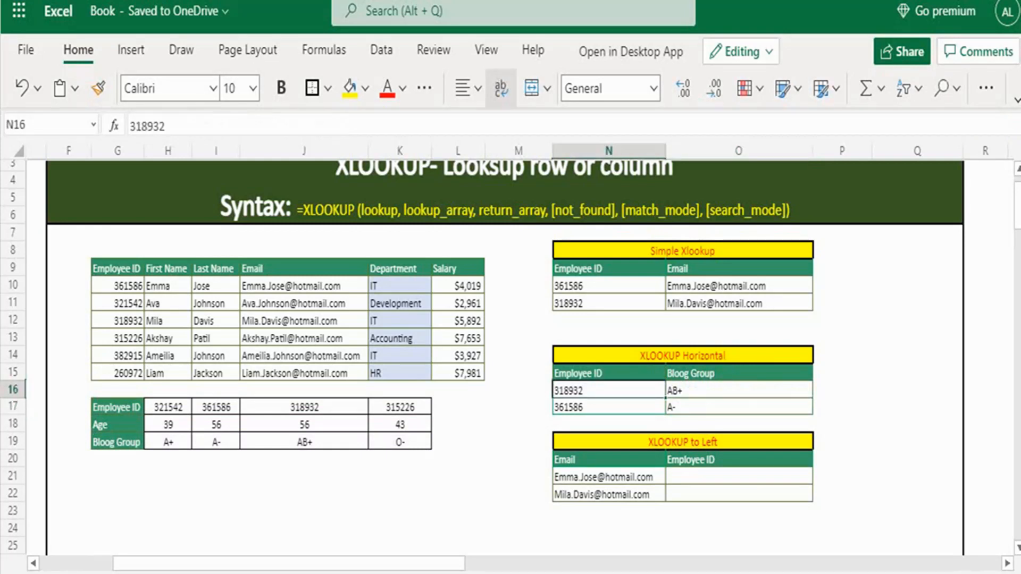
left_click(304, 407)
left_click(304, 441, "ctrl")
Step: Enter =XLOOKUP(N21,$J$9:$J$15,$G$9:$G$15,0,1) in O21 to return the Employee ID from the email
left_click(739, 477)
type("xvl")
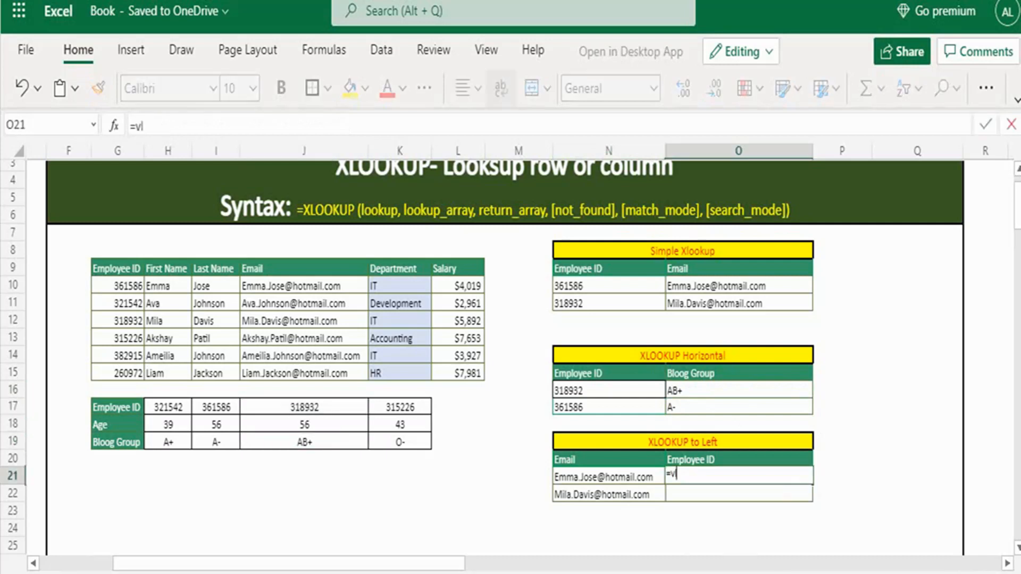
key("Escape")
type("=xlo")
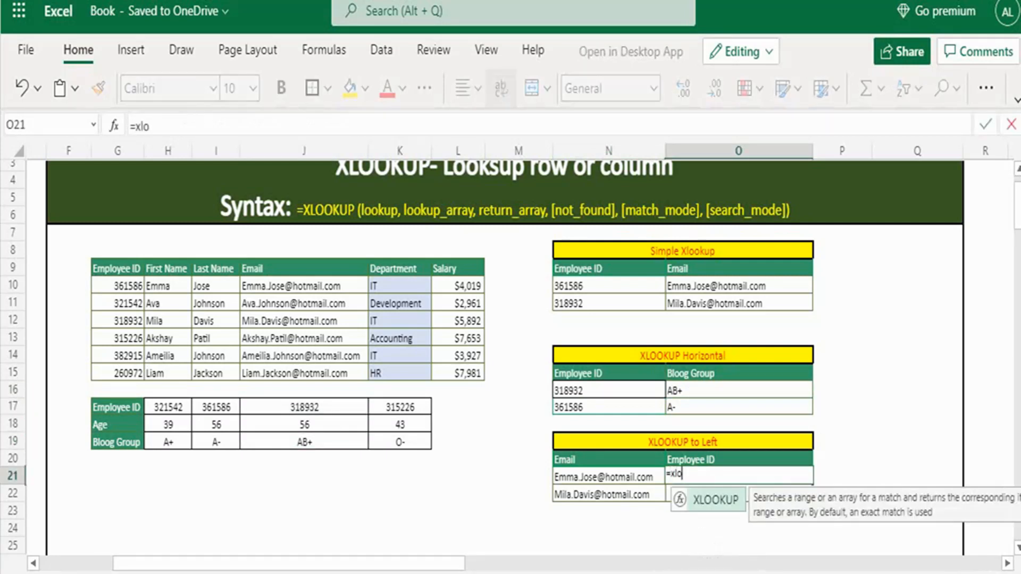
key("Tab")
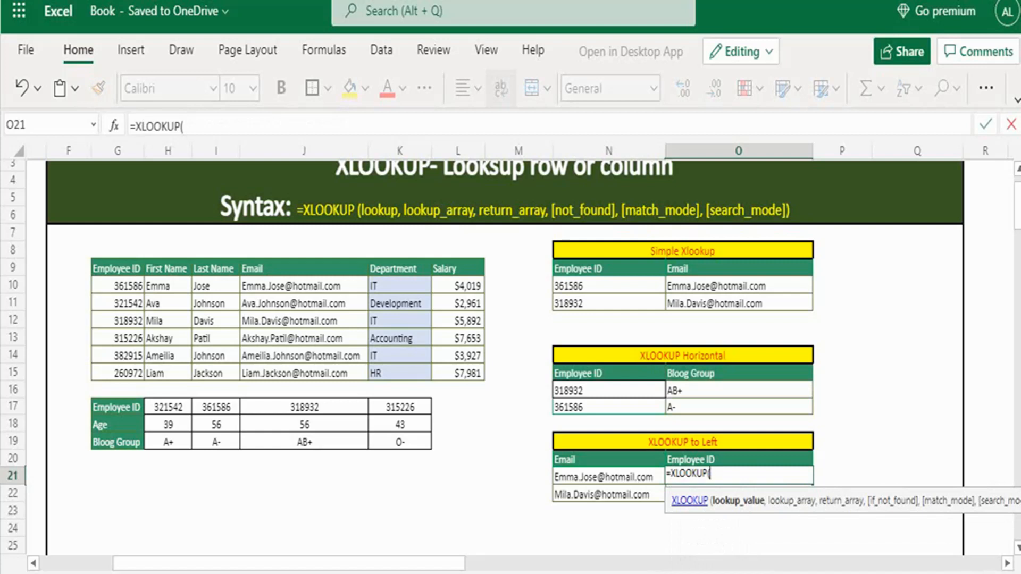
type("N21,$J$9:$J$15,$G$9:$G$15")
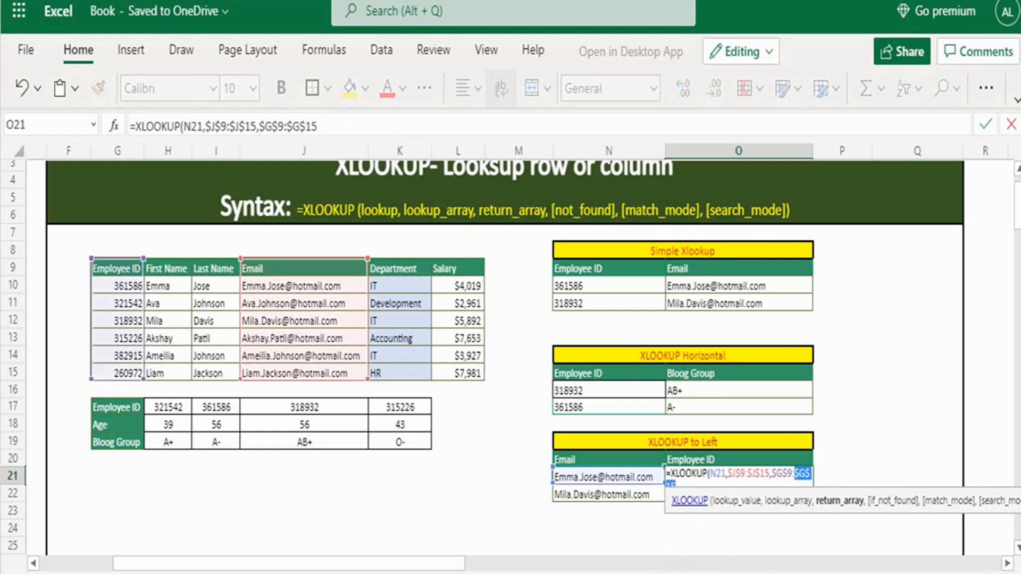
type(",0,1)")
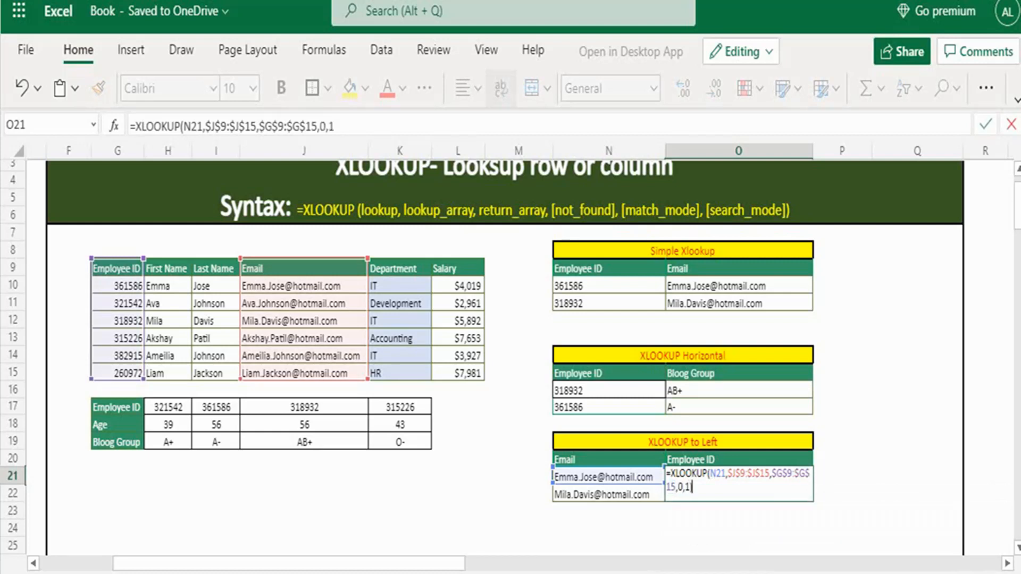
key("Return")
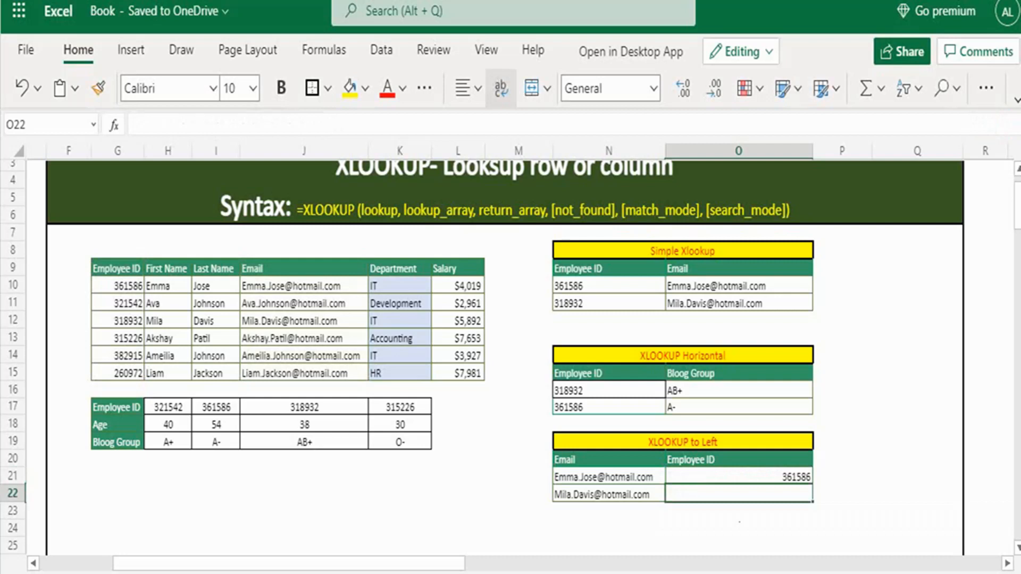
Step: Left-align O21:O22 and fill the leftward XLOOKUP formula down to O22
left_click(739, 476)
left_click_drag(738, 477, 739, 494)
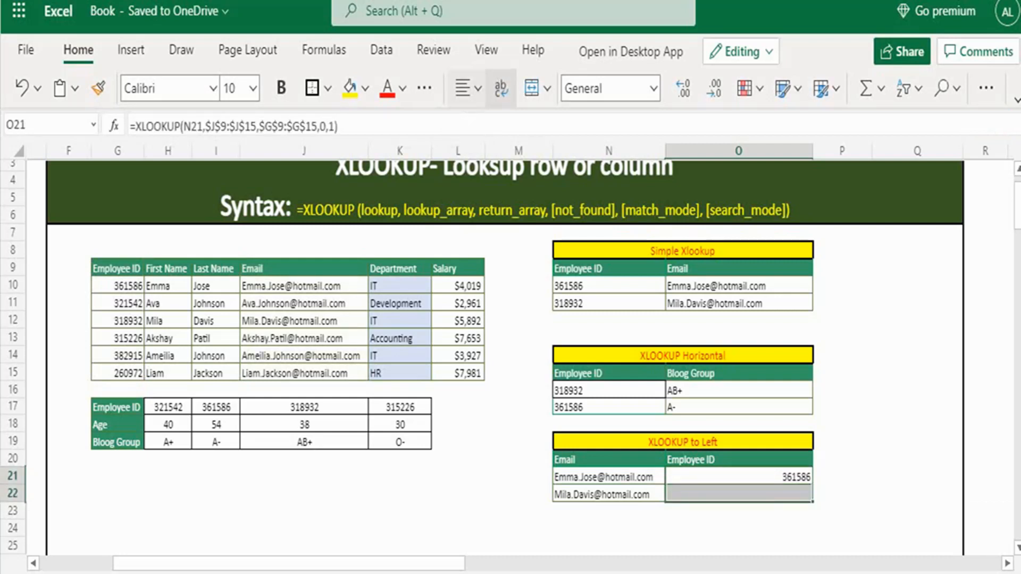
left_click(468, 88)
left_click(466, 165)
left_click(738, 494)
key("ctrl+d")
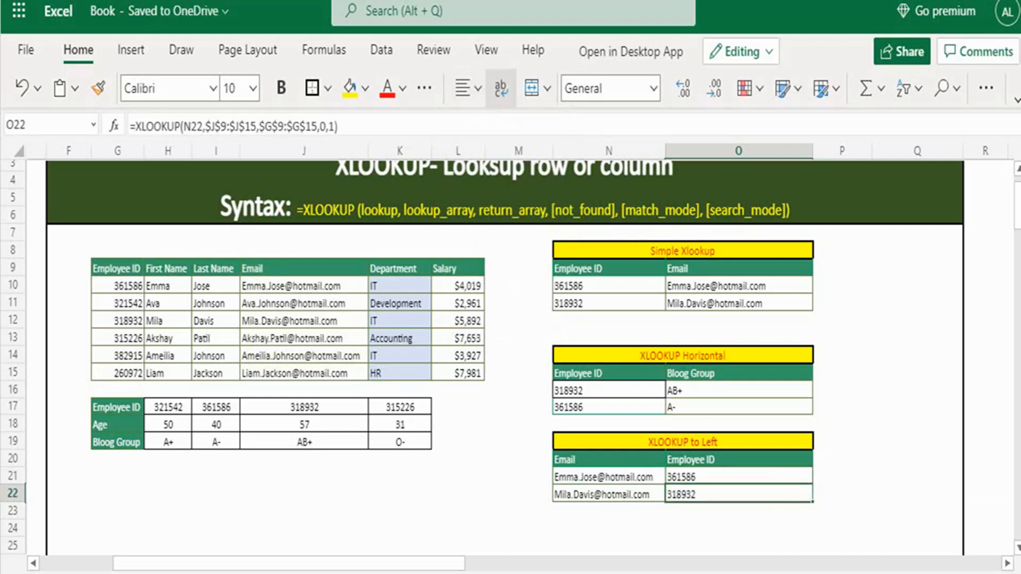
left_click(609, 477)
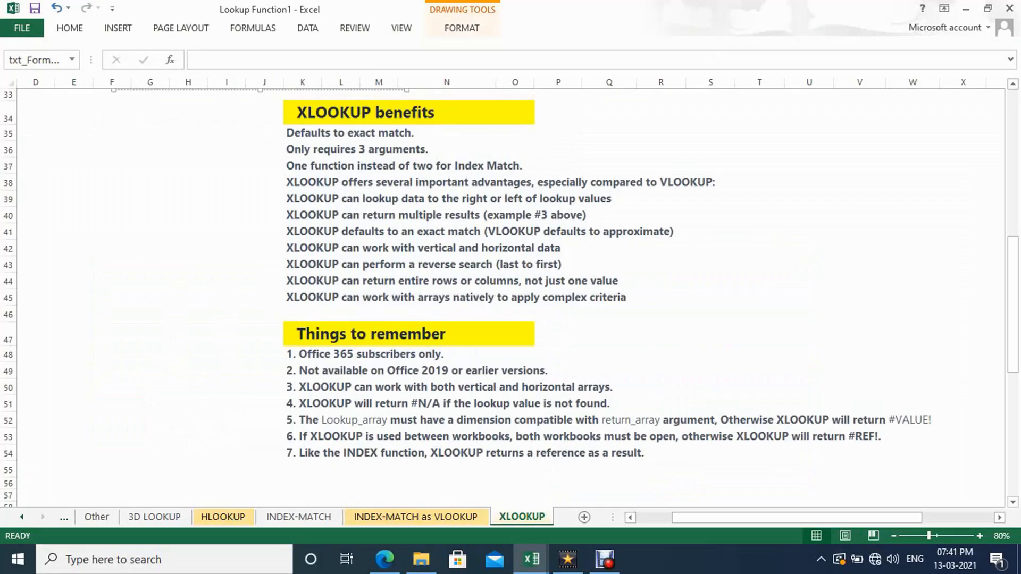
Step: Read the XLOOKUP benefits notes on the XLOOKUP sheet of the Lookup Function1 workbook
left_click(324, 112)
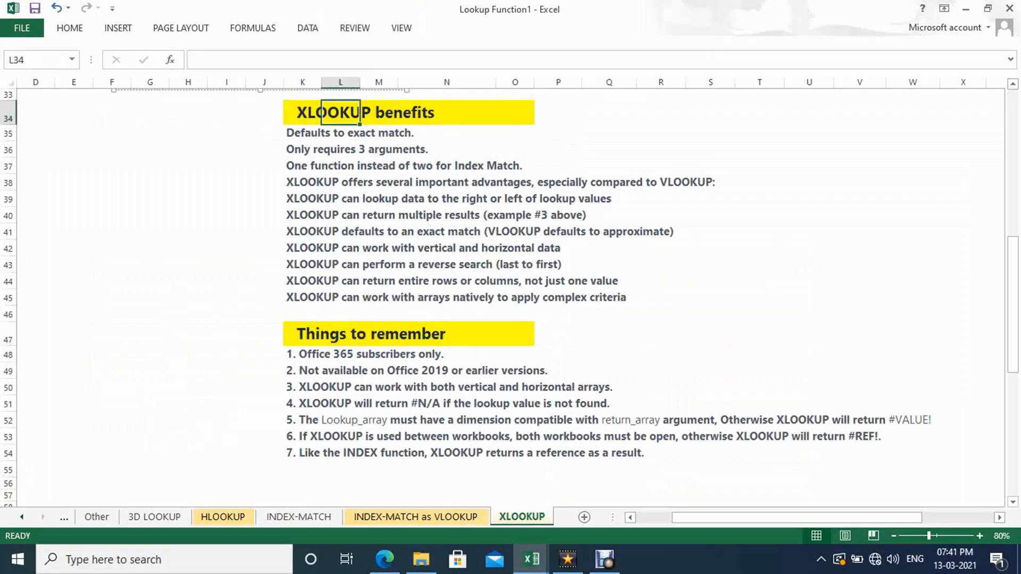
left_click(303, 112)
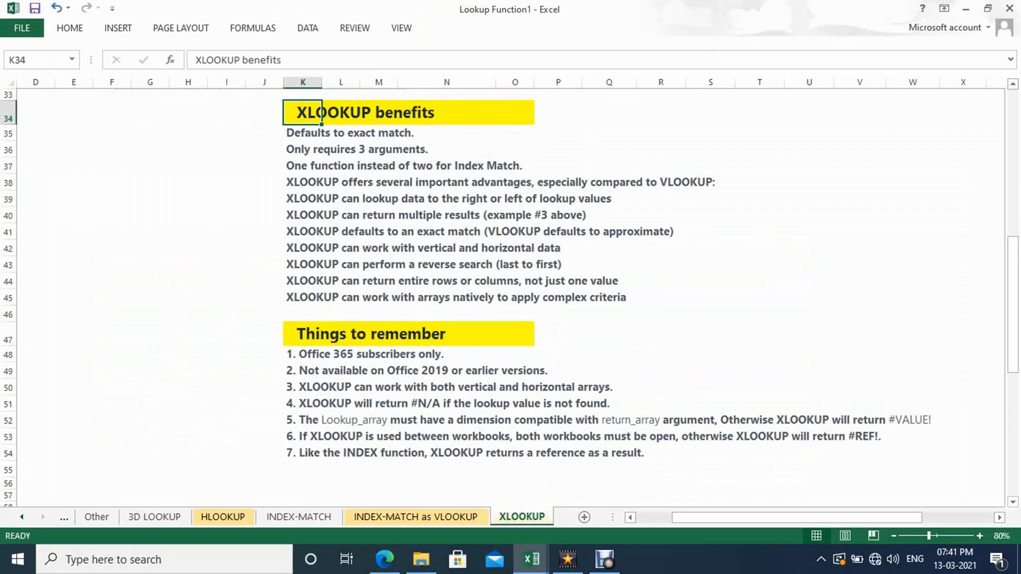
left_click(226, 113)
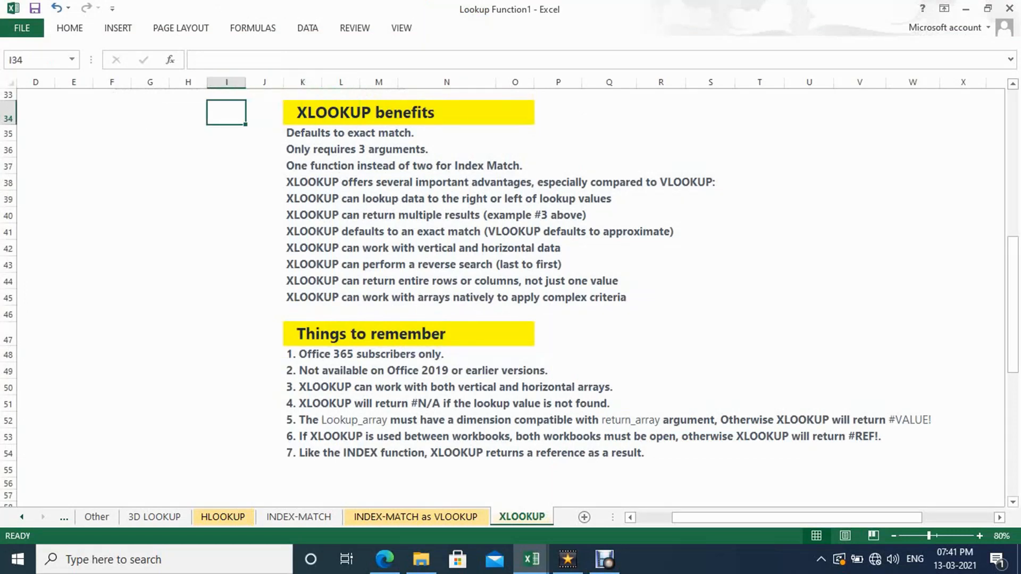
left_click(340, 113)
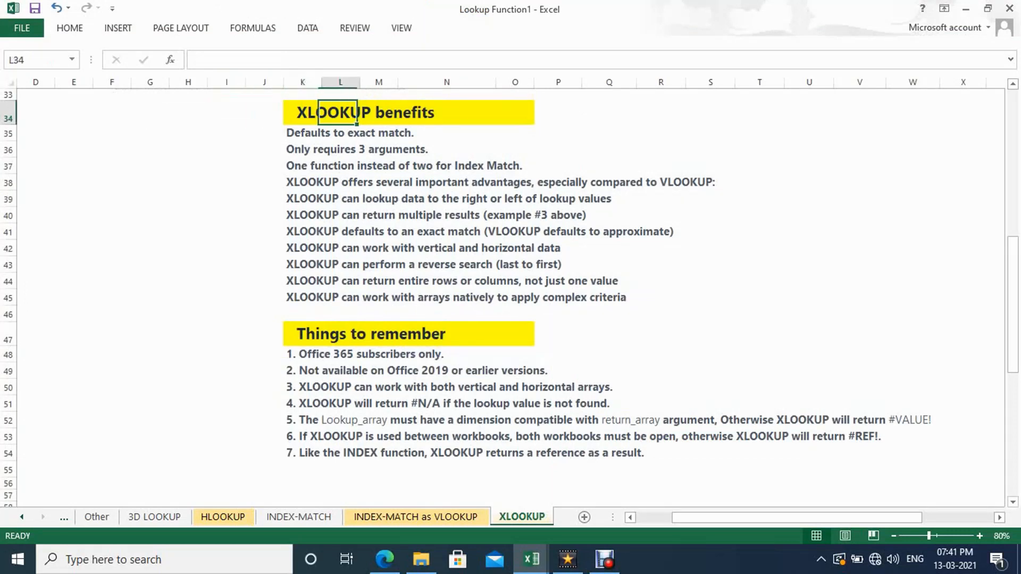
left_click(225, 112)
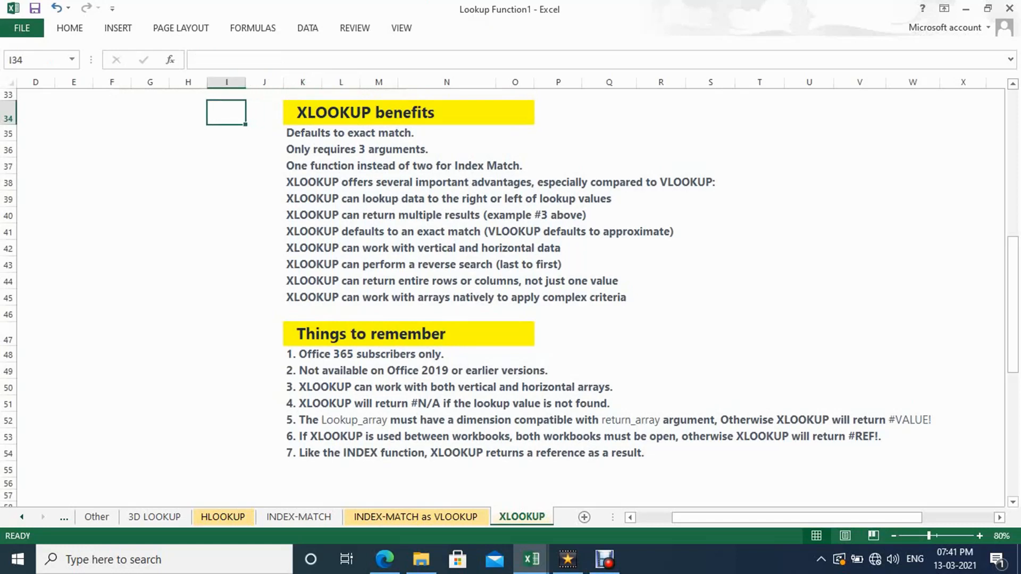